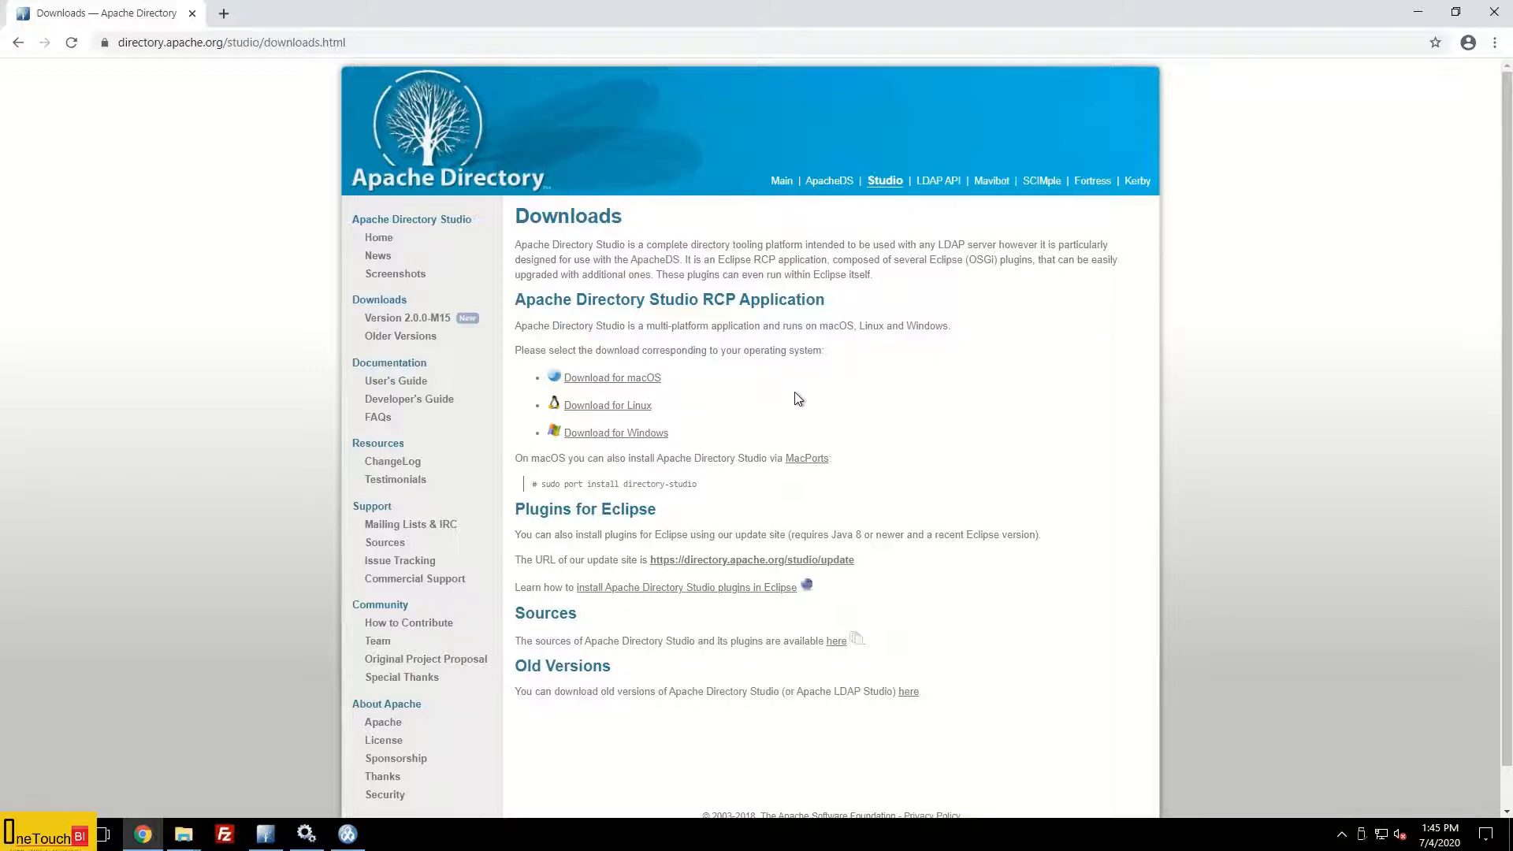
Step: Download the Apache Directory Studio 64-bit Windows installer (.exe) from the Windows download page
{"action": "left_click", "coordinate": [636, 434]}
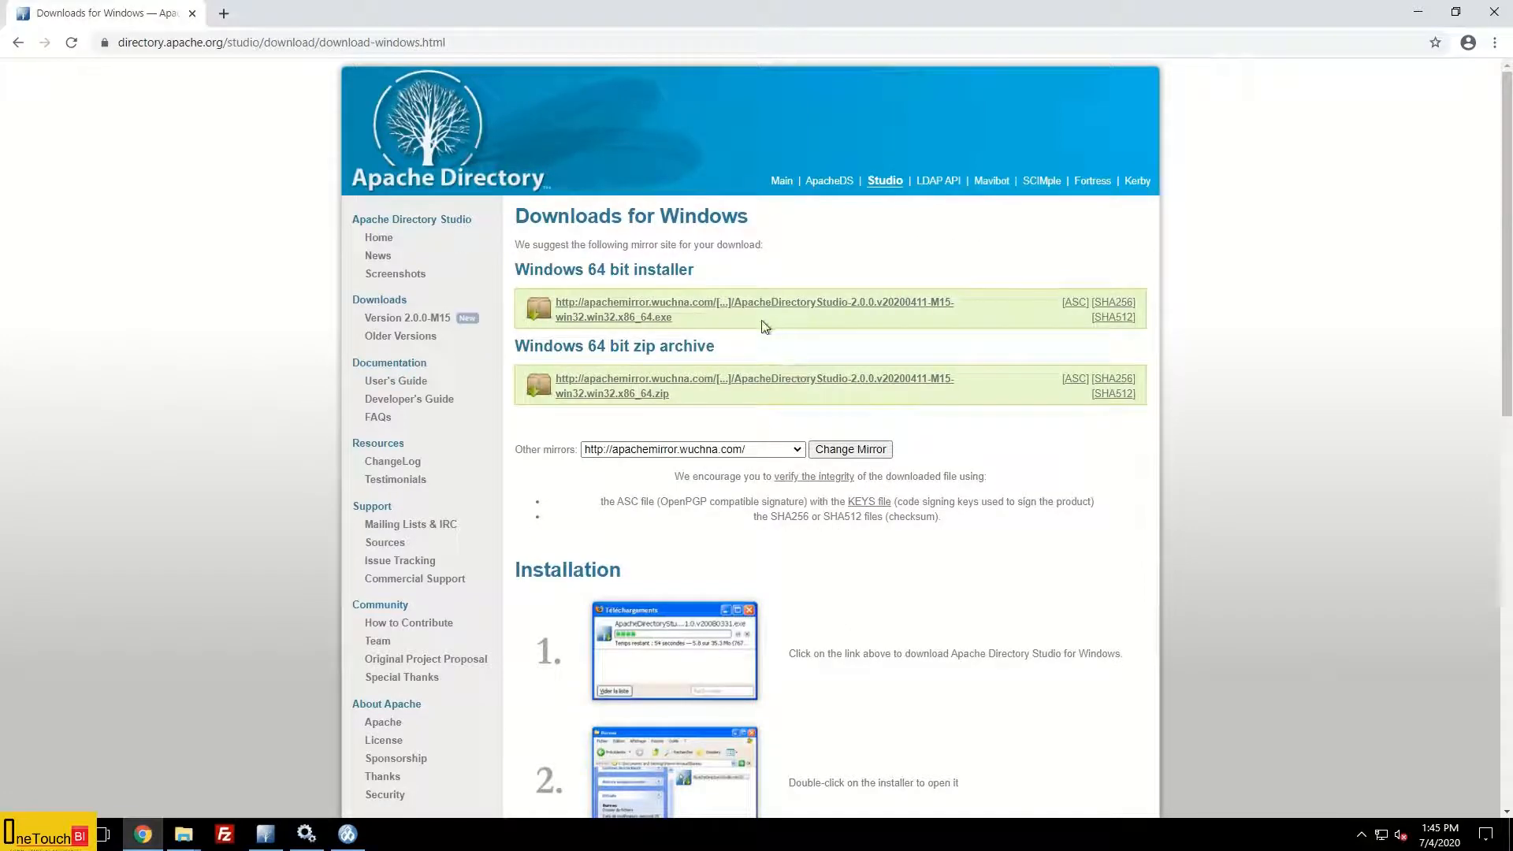
{"action": "left_click", "coordinate": [702, 309]}
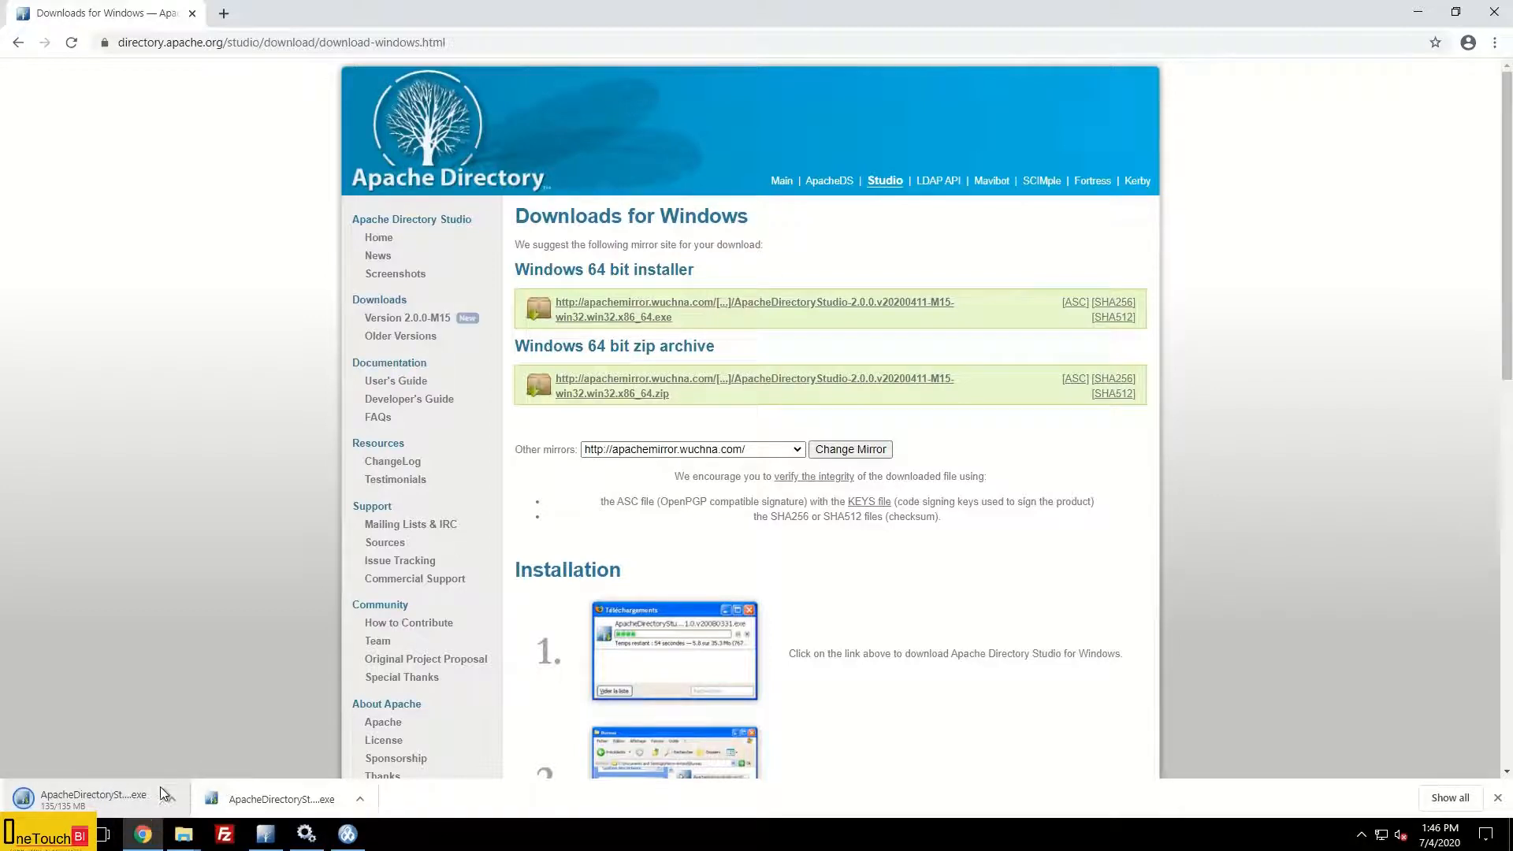
Step: Bring up the File Explorer Downloads folder containing the Apache Directory Studio 2.0.0 M15 installer
{"action": "left_click", "coordinate": [185, 840]}
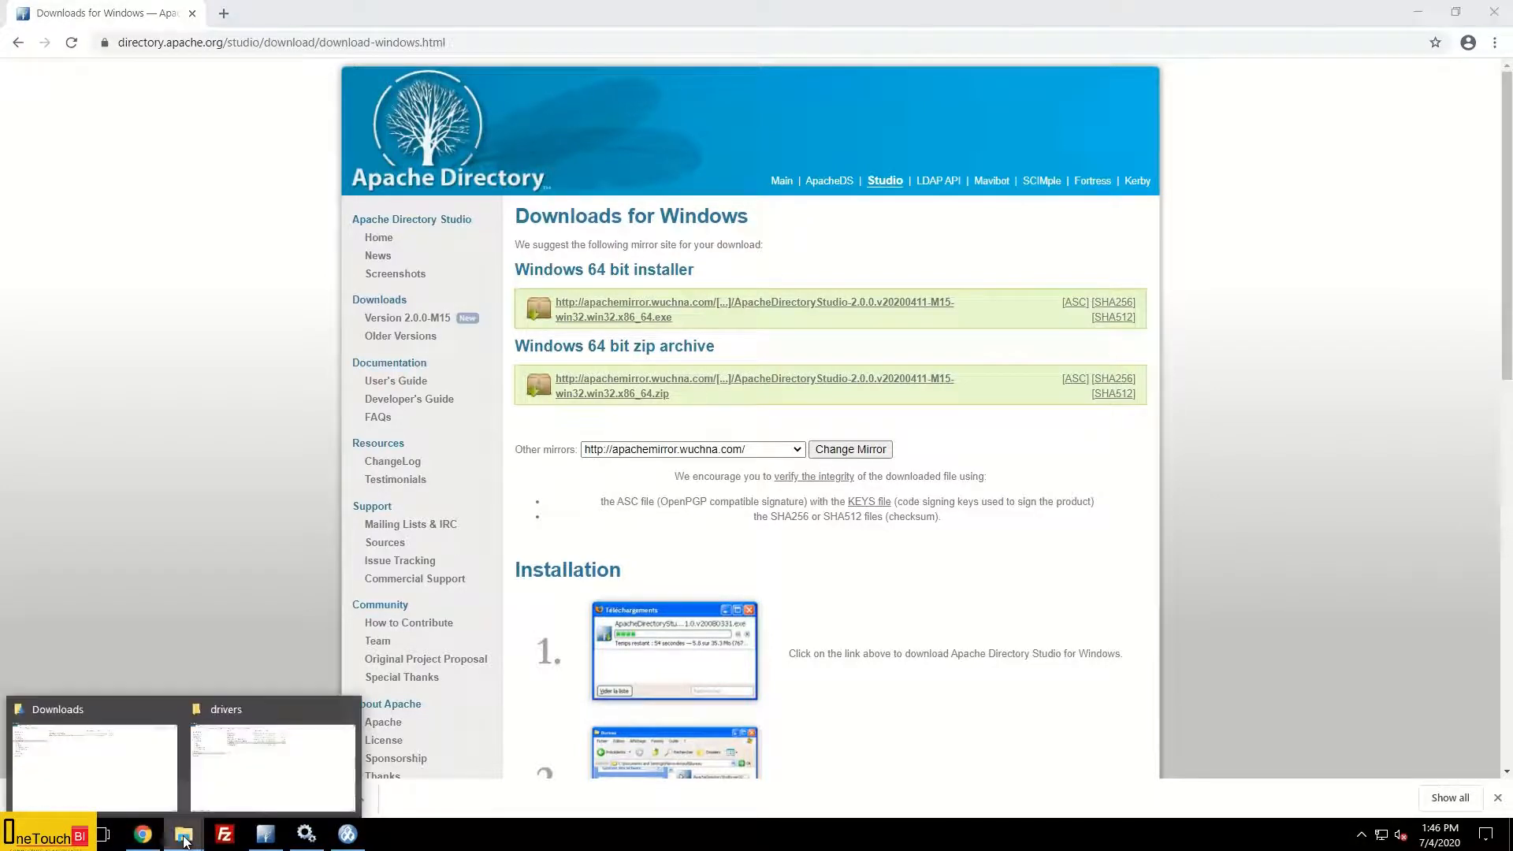
{"action": "left_click", "coordinate": [151, 772]}
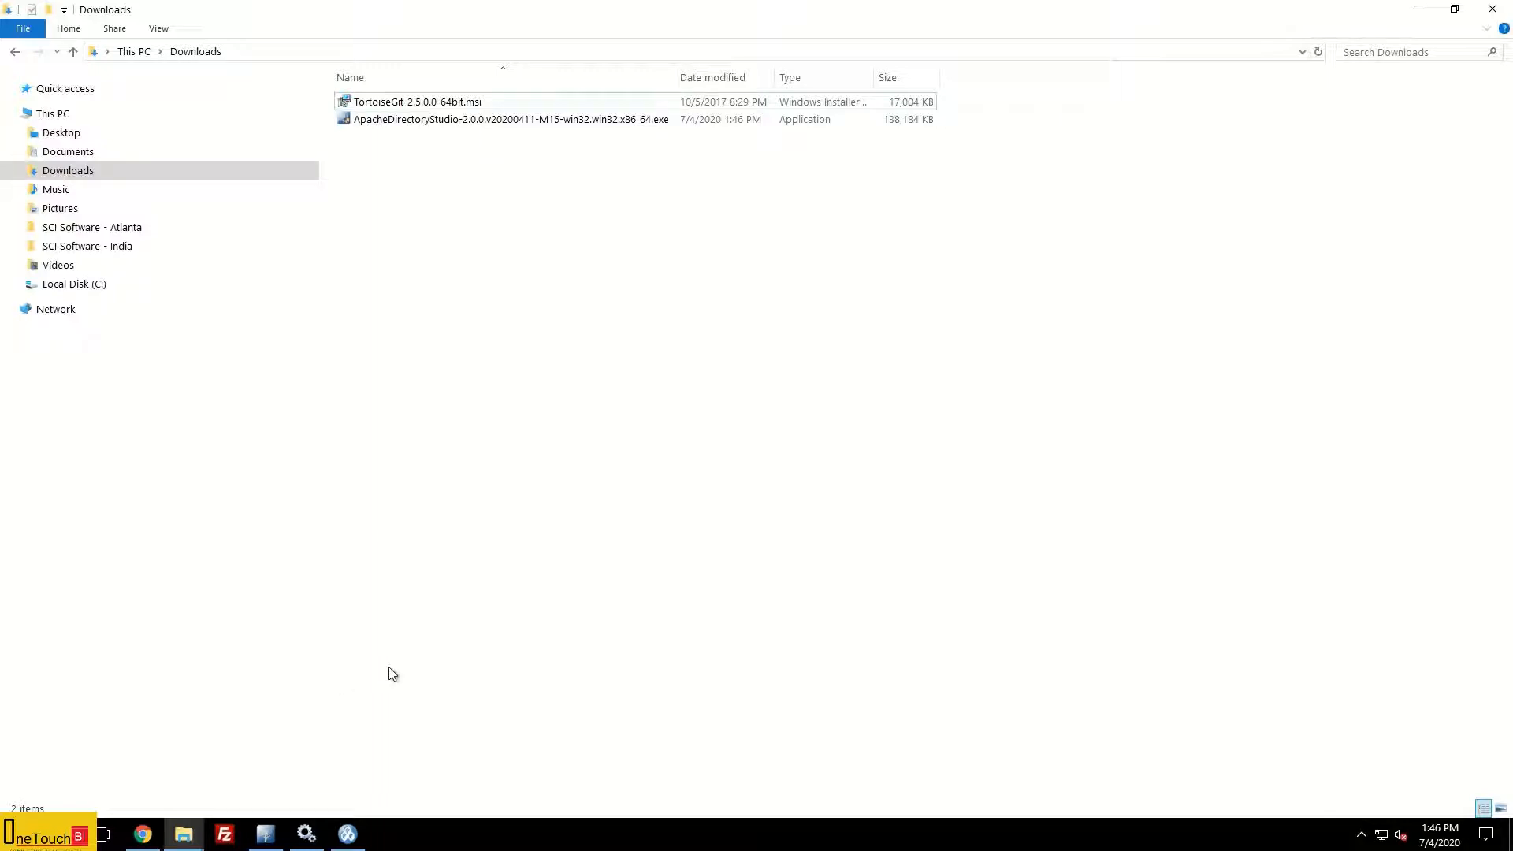
Step: Switch to the open Apache Directory Studio window showing the LDAP Servers list
{"action": "left_click", "coordinate": [265, 834]}
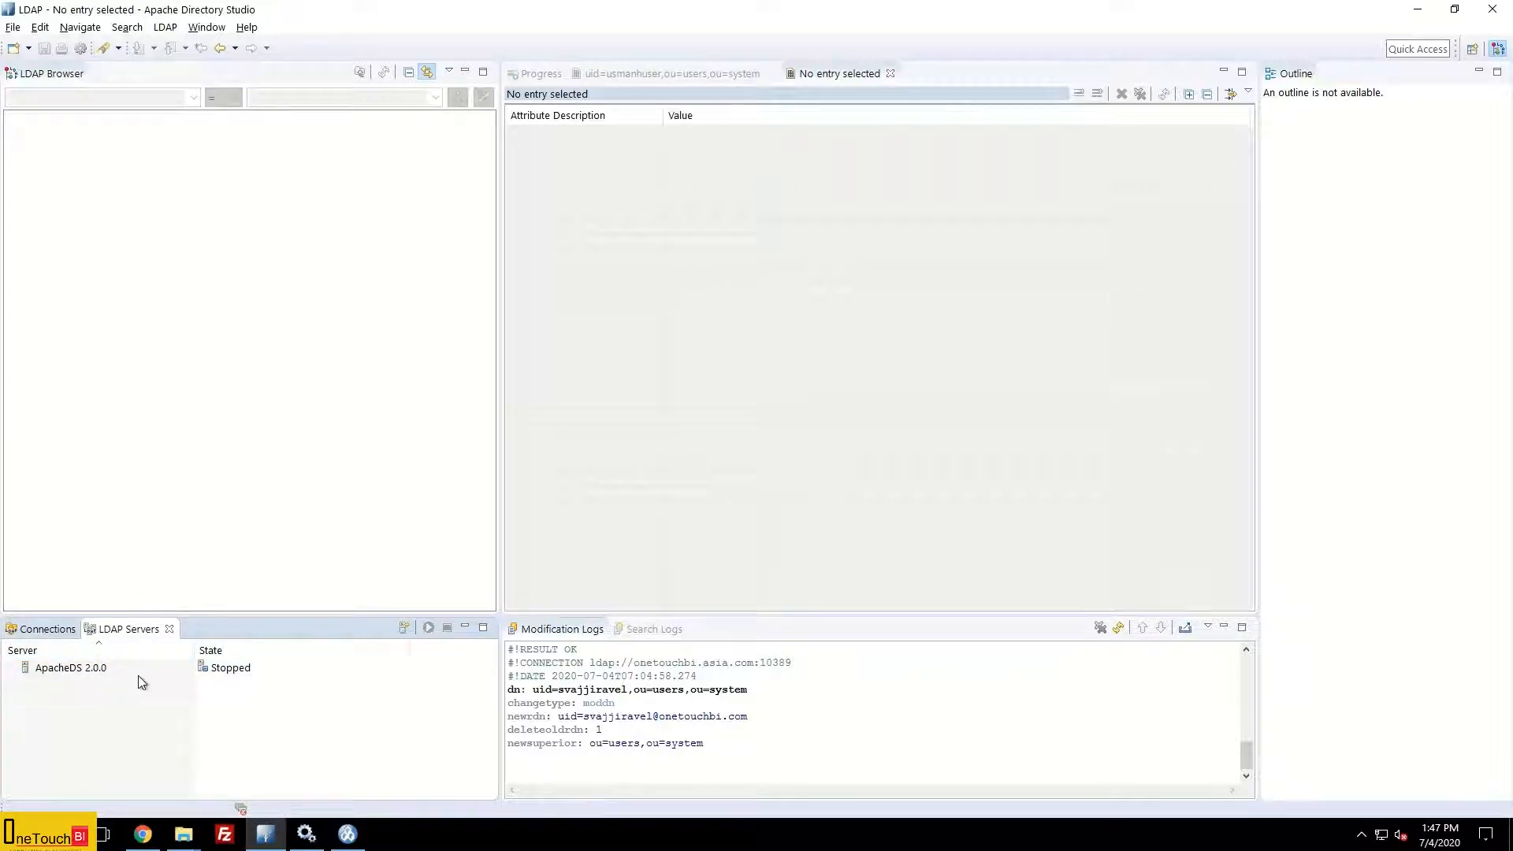
Step: Create a new ApacheDS 2.0.0 LDAP server named ADS
{"action": "left_click", "coordinate": [404, 630]}
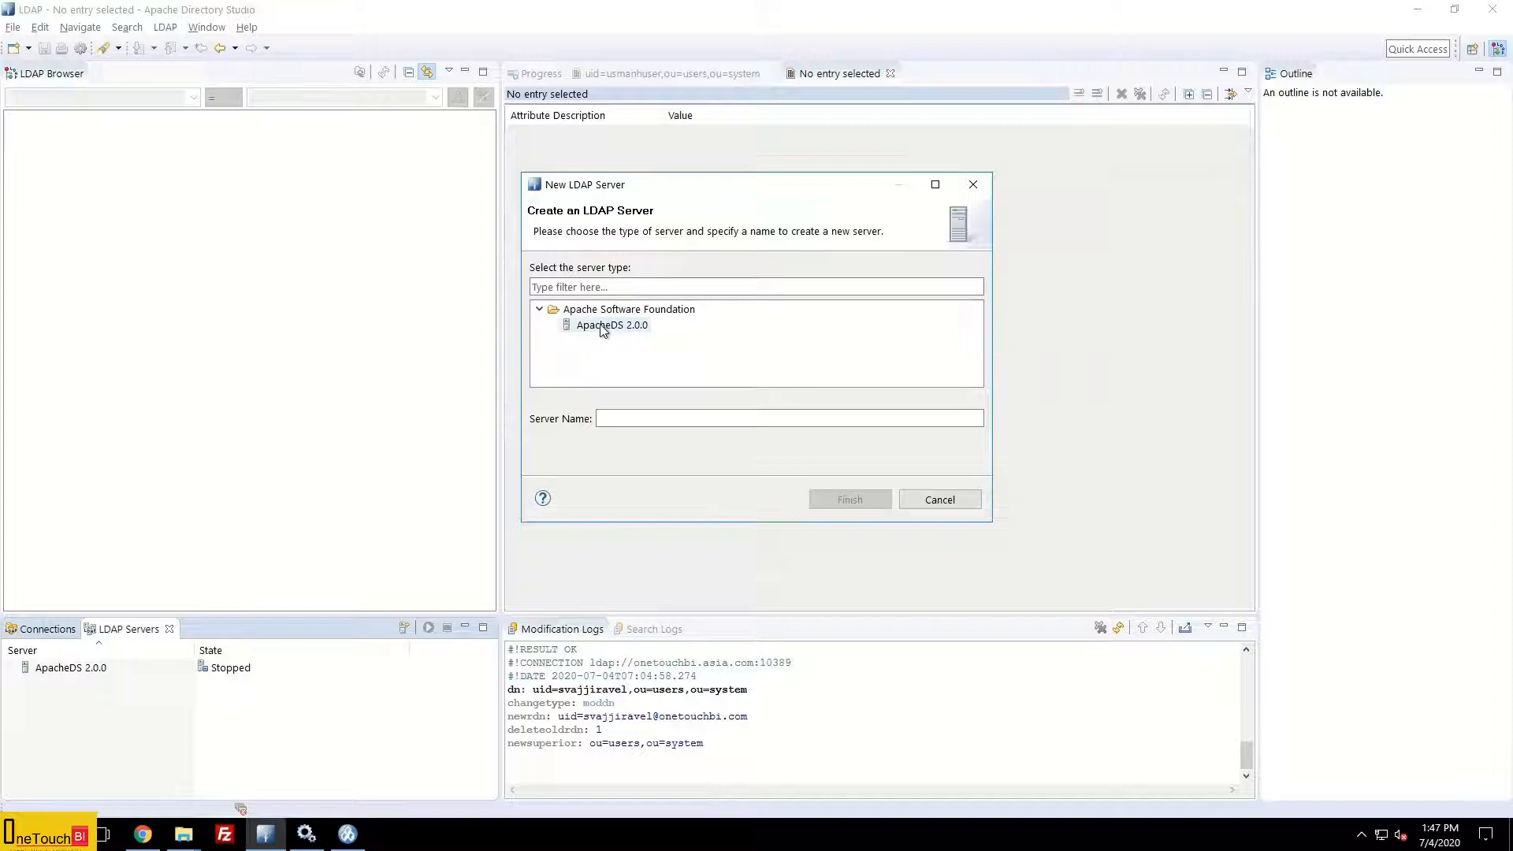
{"action": "left_click", "coordinate": [620, 331]}
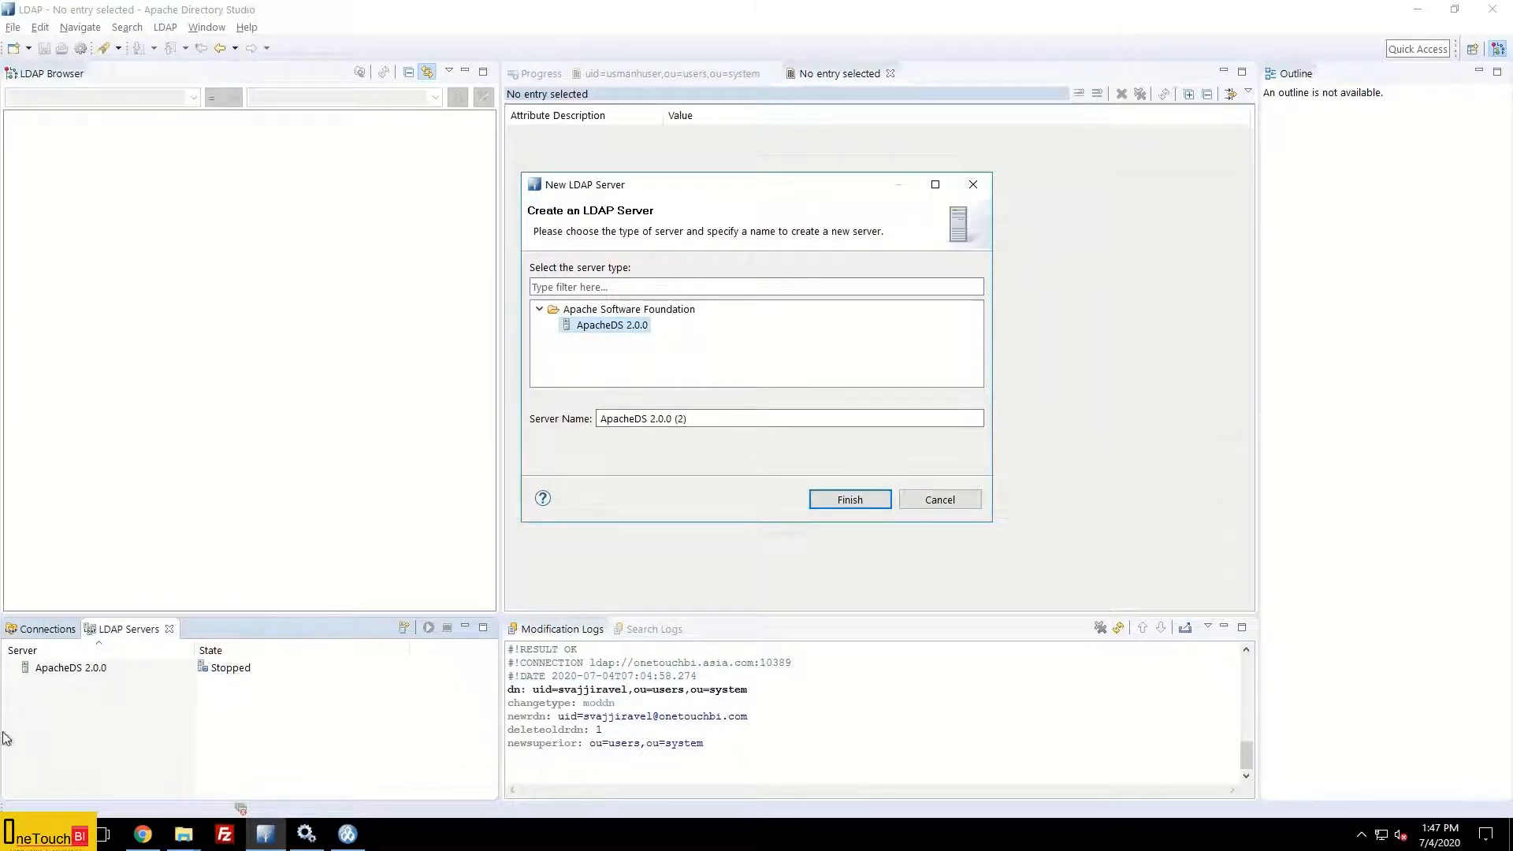
{"action": "left_click", "coordinate": [689, 426]}
{"action": "left_click_drag", "start_coordinate": [701, 423], "coordinate": [547, 425]}
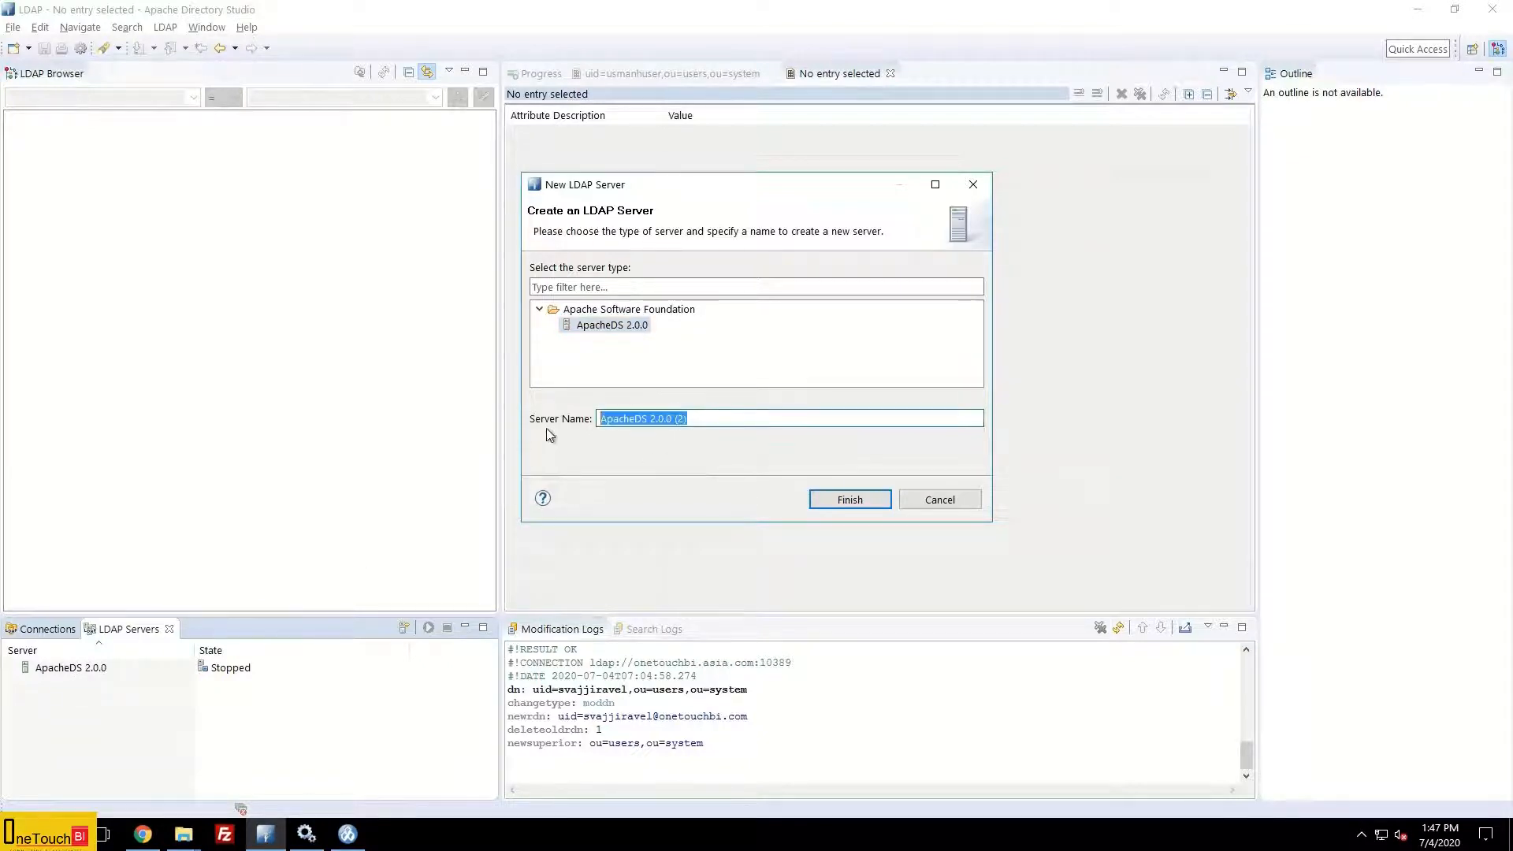
{"action": "type", "text": "ADS"}
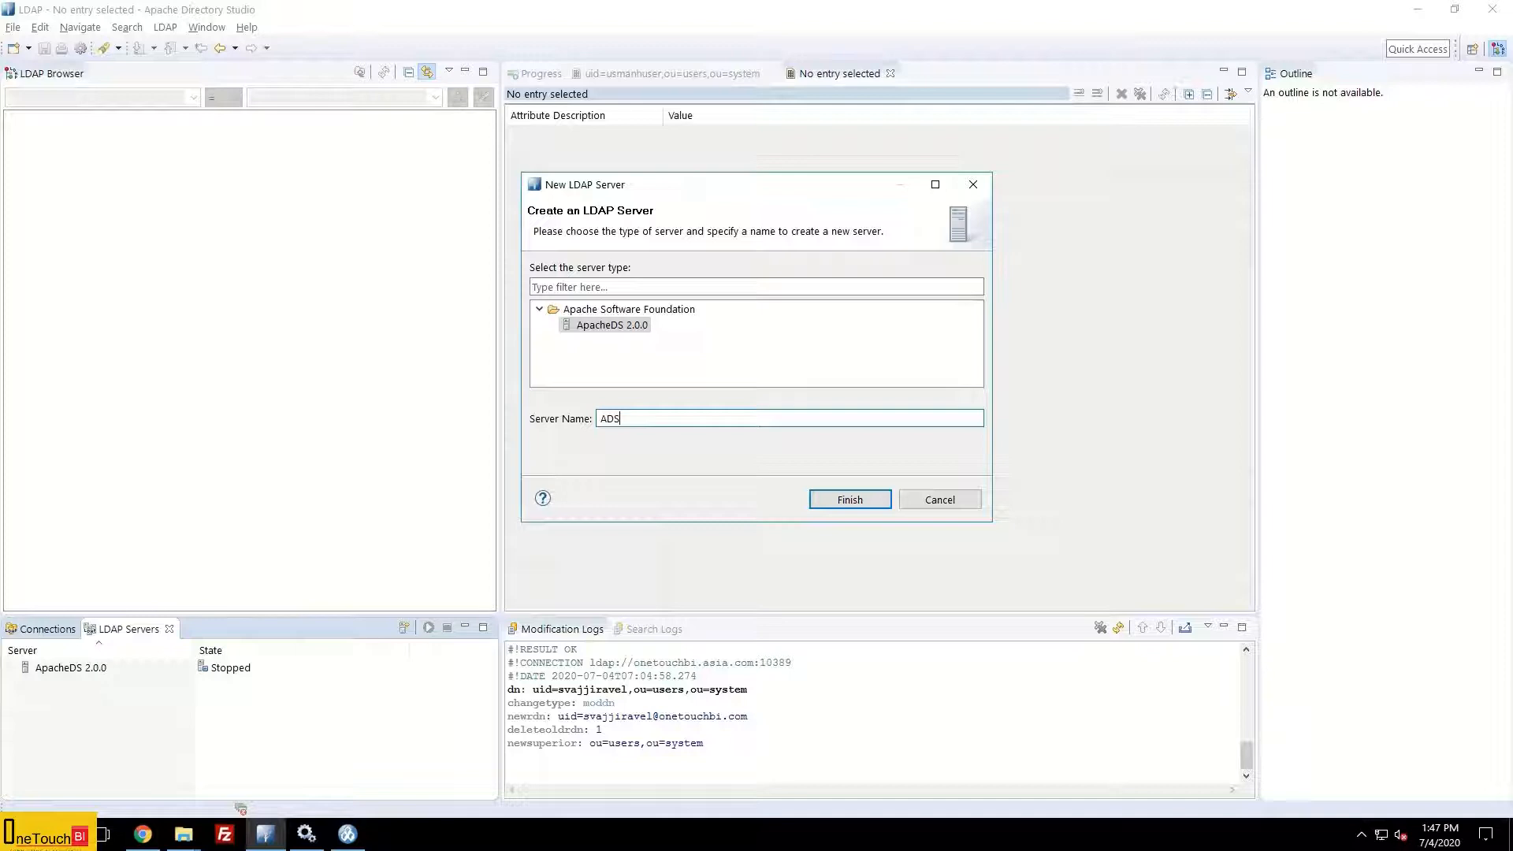
{"action": "left_click", "coordinate": [847, 499]}
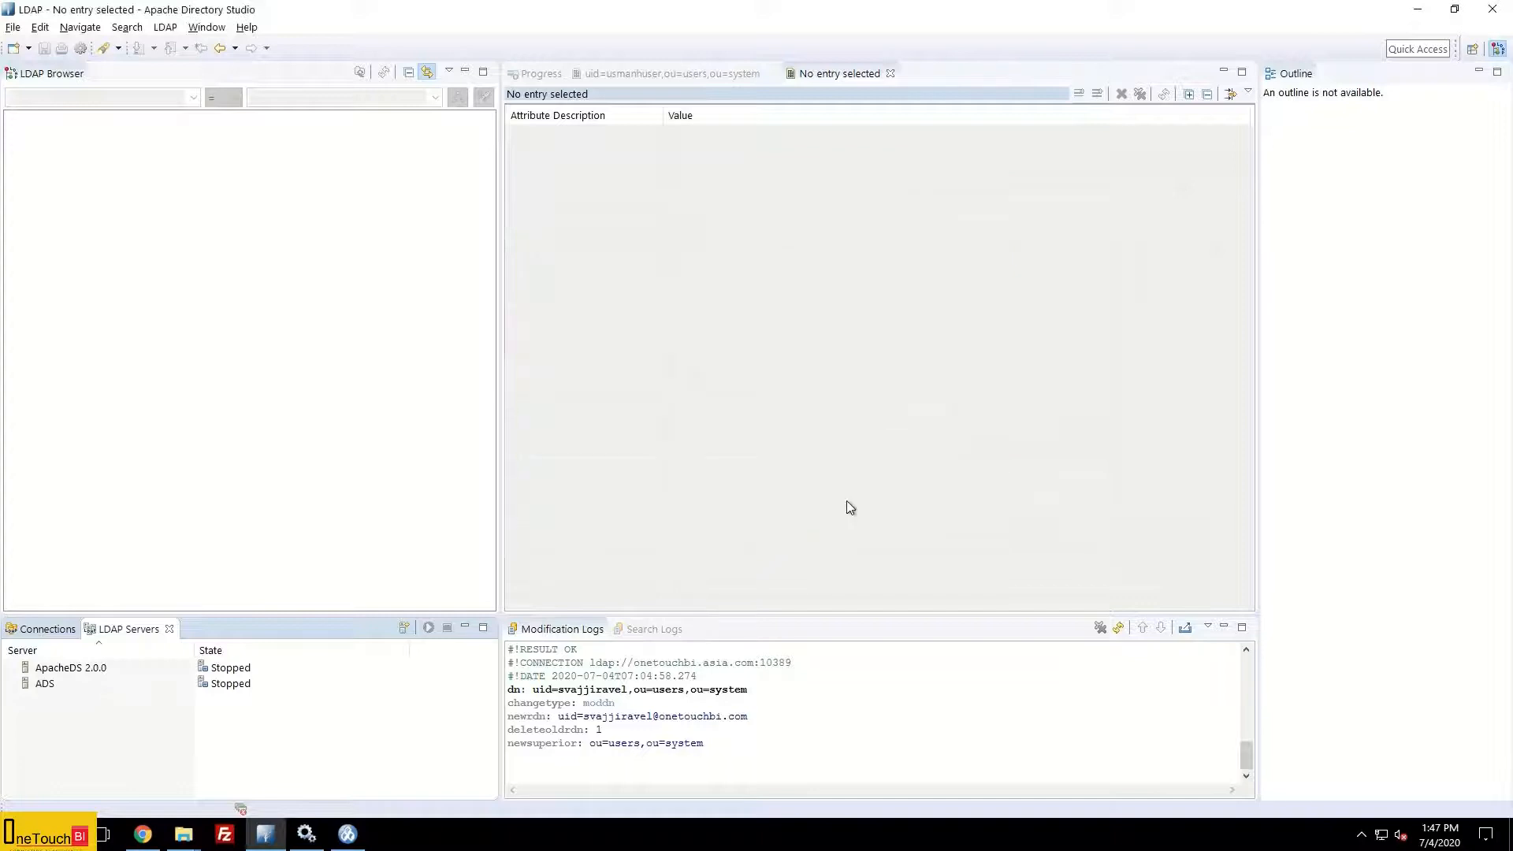
Step: Start the ADS server and show the Connections list with ADS1701
{"action": "left_click", "coordinate": [58, 684]}
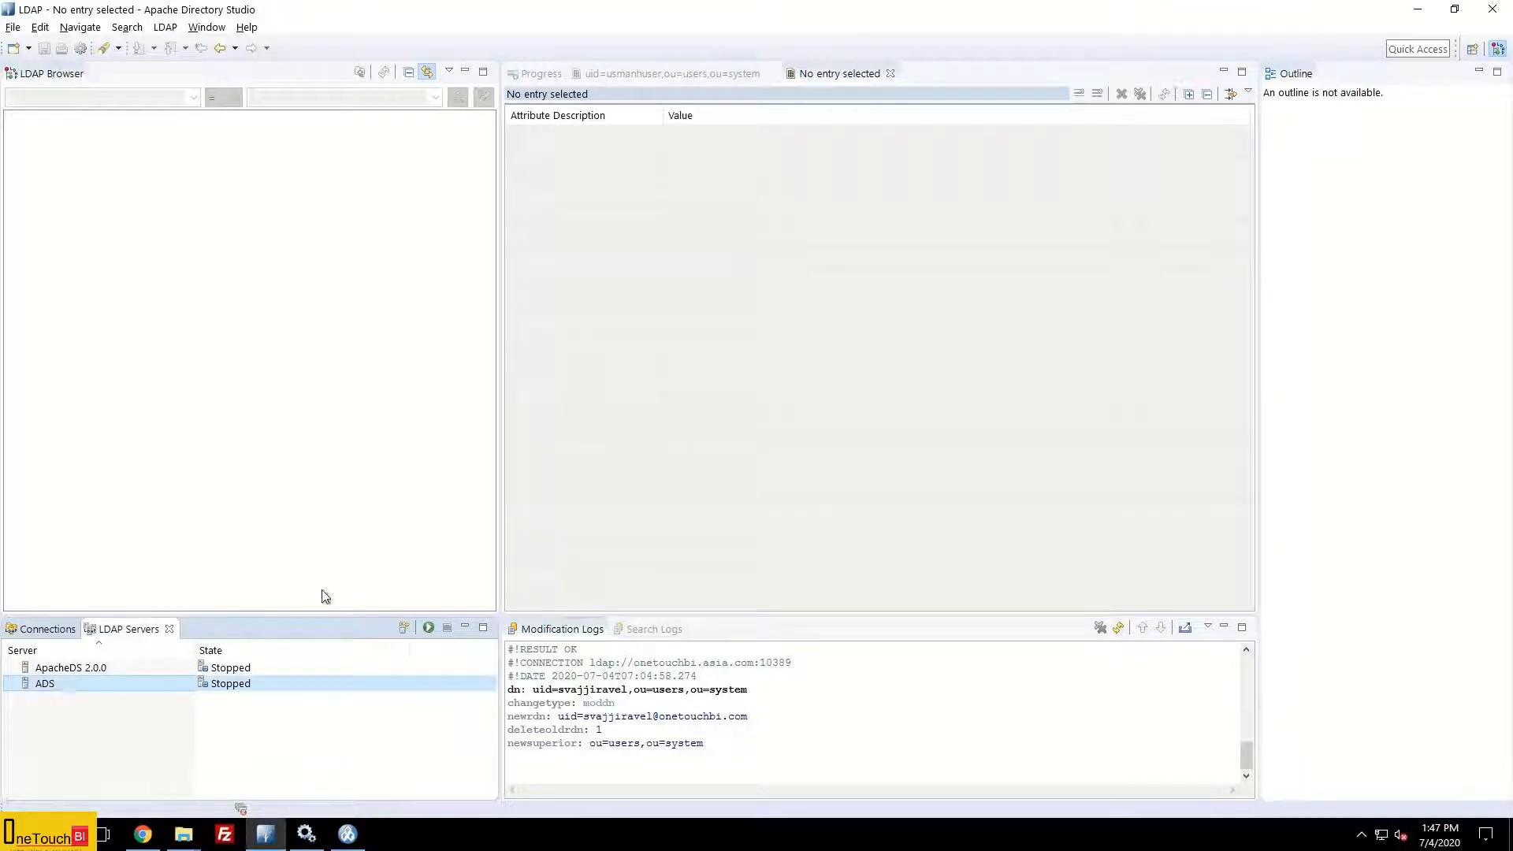
{"action": "left_click", "coordinate": [430, 628]}
{"action": "left_click", "coordinate": [49, 629]}
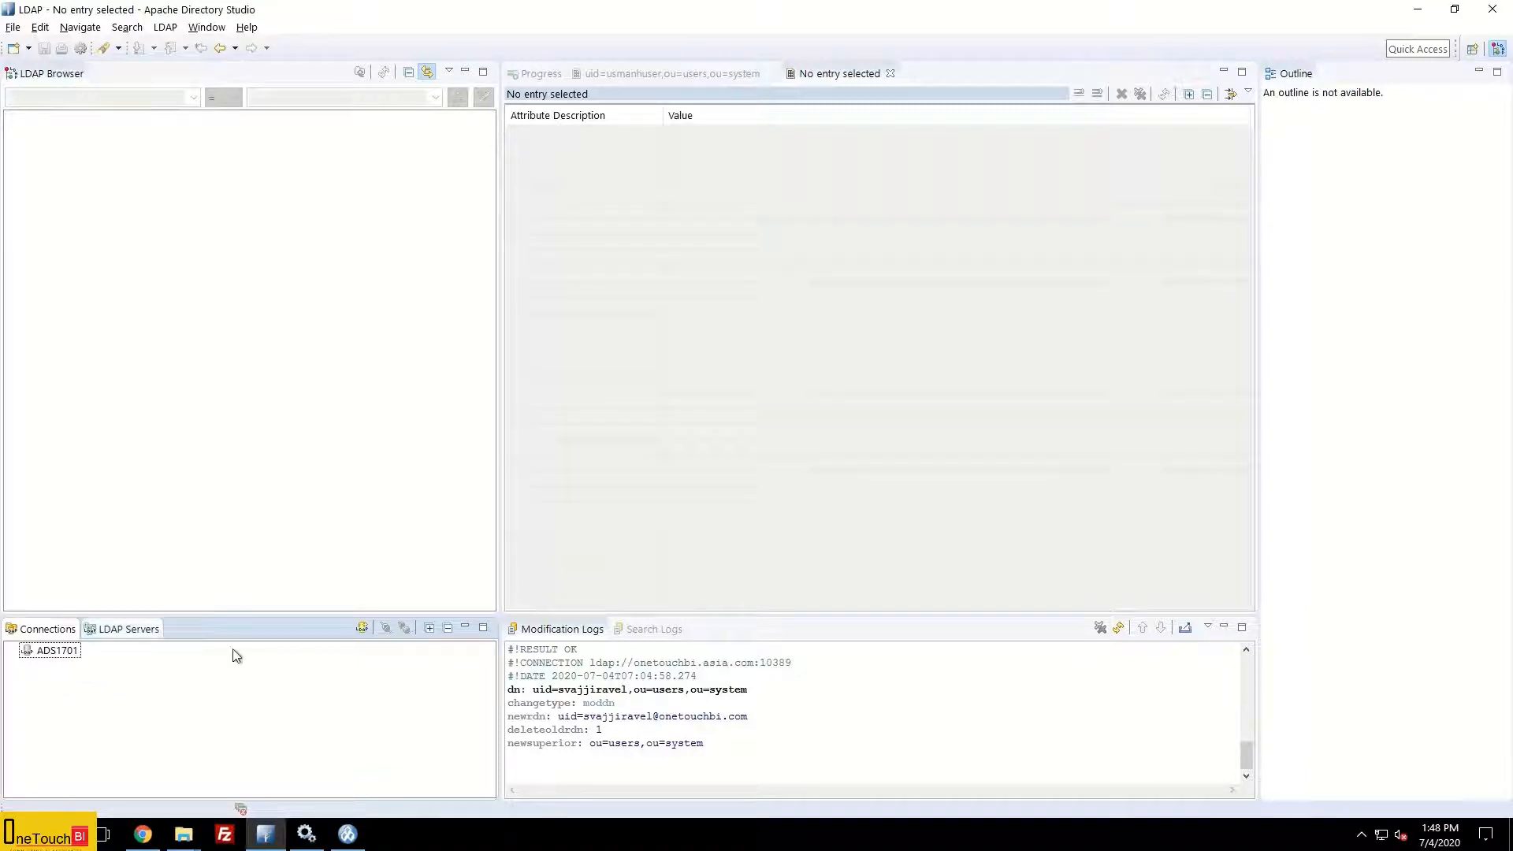
Step: Define connection OneTouchBI to onetouchbi.asia.com on port 10389 and continue to Authentication
{"action": "left_click", "coordinate": [361, 628]}
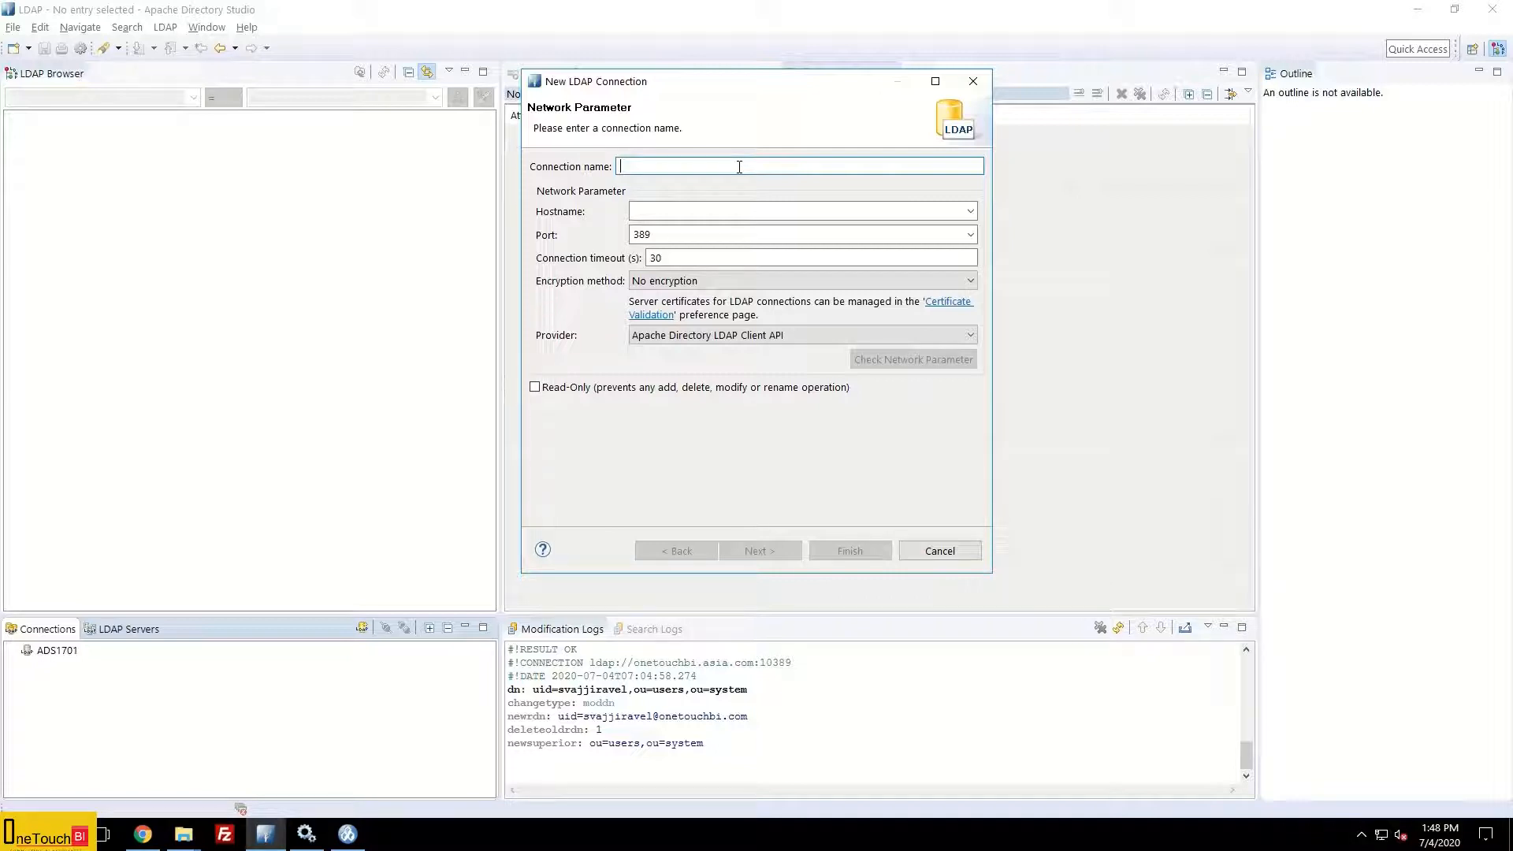
{"action": "type", "text": "OneTouchBI"}
{"action": "left_click", "coordinate": [739, 211]}
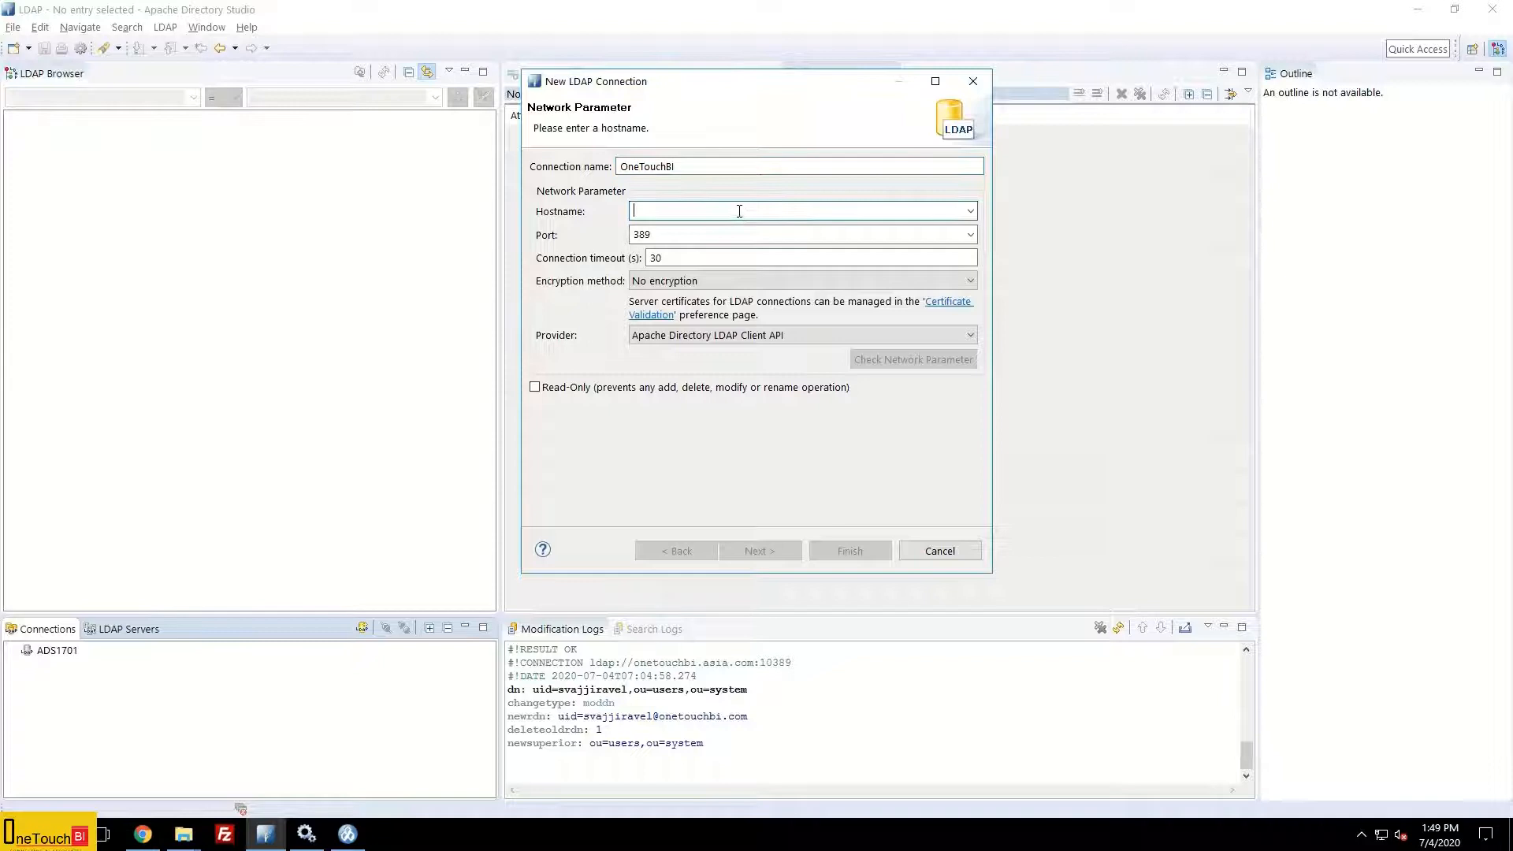
{"action": "type", "text": "one"}
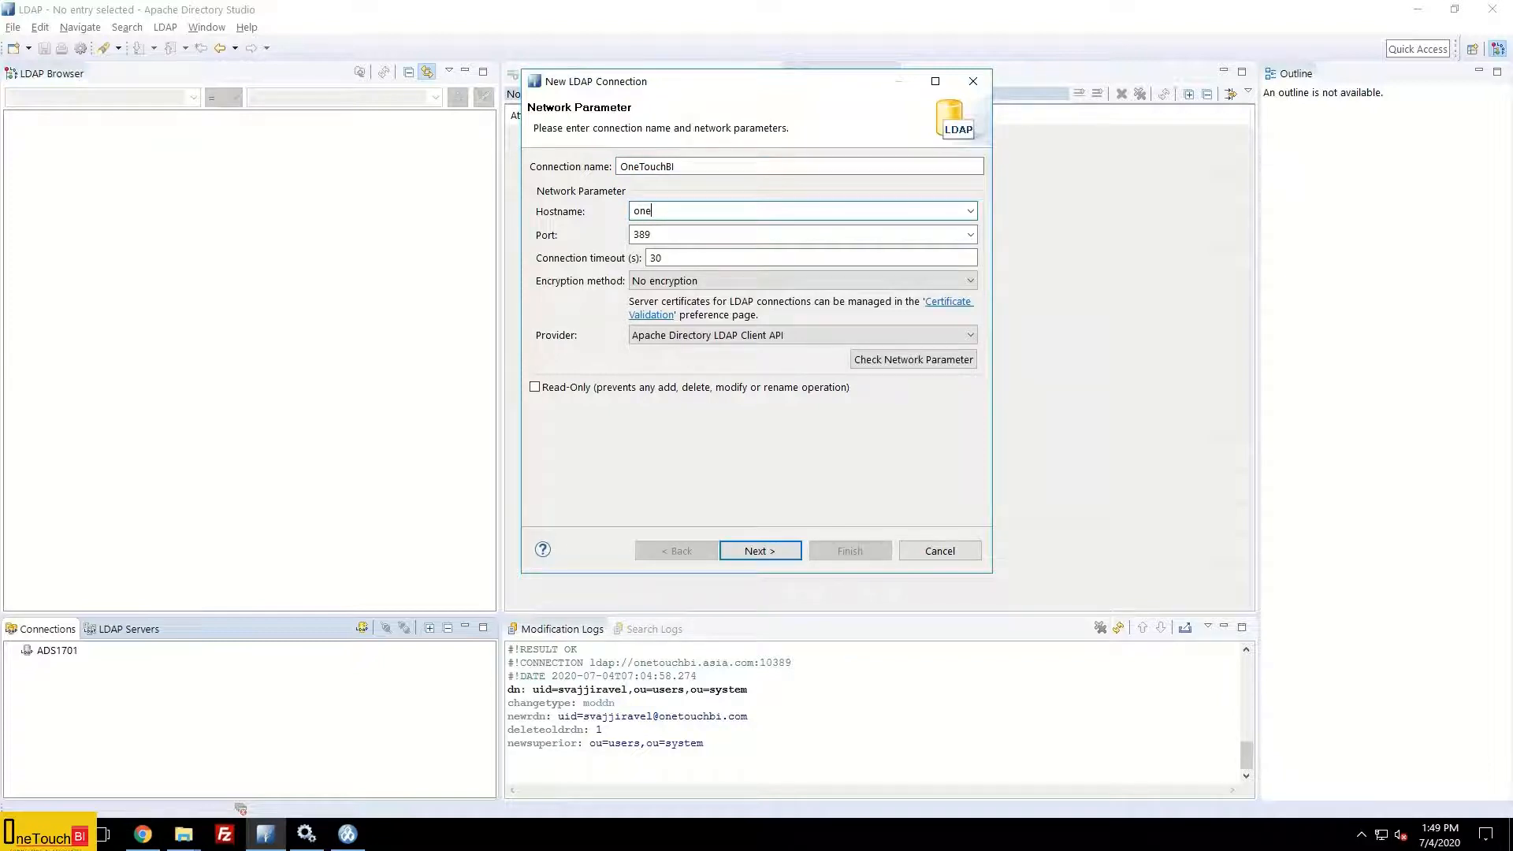
{"action": "type", "text": "touchbi.asia.com"}
{"action": "double_click", "coordinate": [665, 232]}
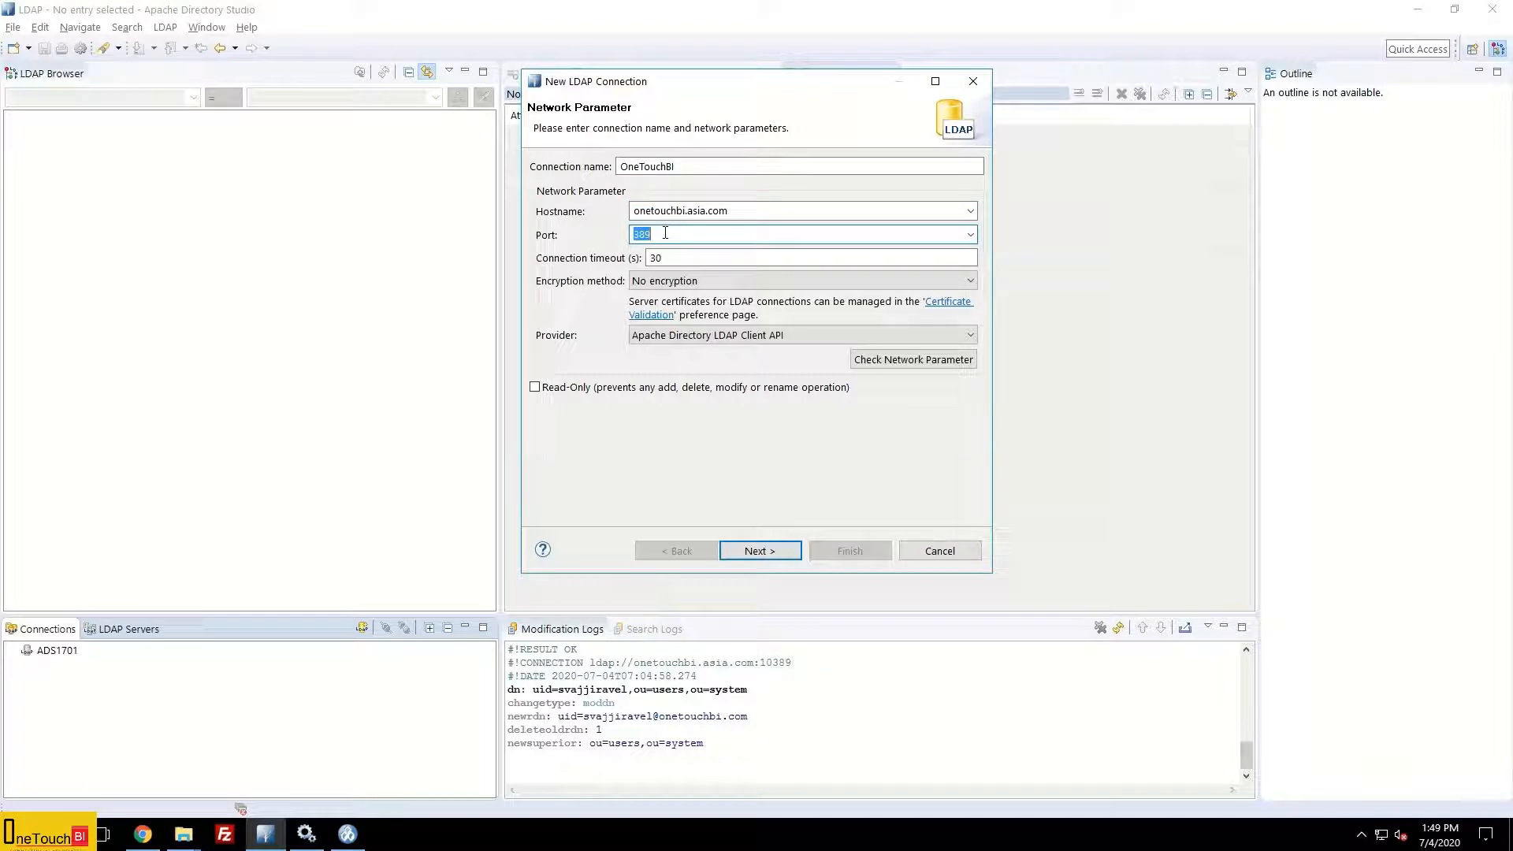
{"action": "key", "text": "Home"}
{"action": "type", "text": "10"}
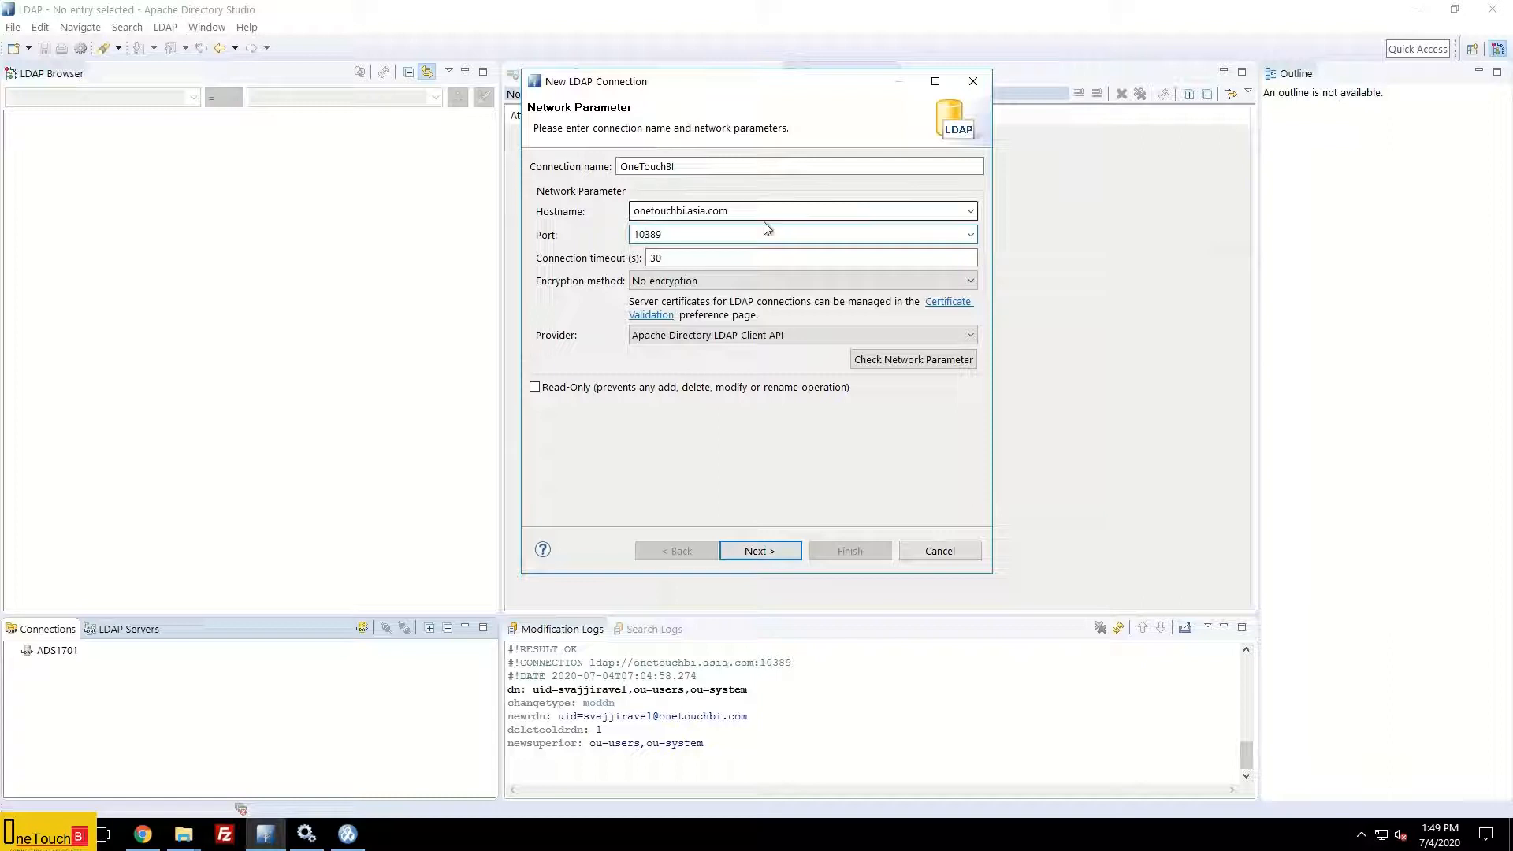
{"action": "left_click_drag", "start_coordinate": [675, 235], "coordinate": [618, 238]}
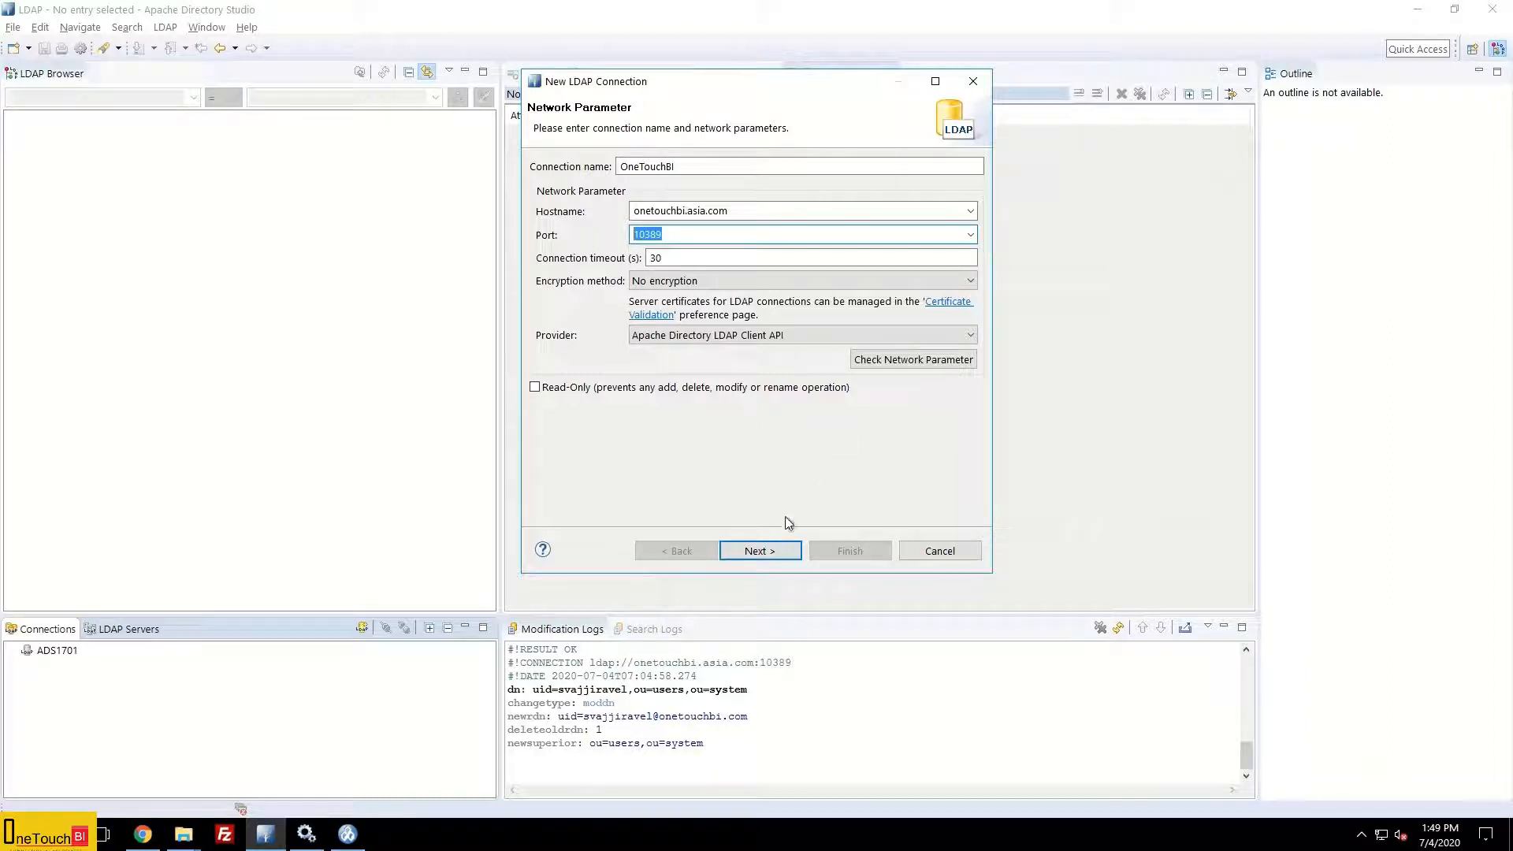
{"action": "left_click", "coordinate": [762, 549]}
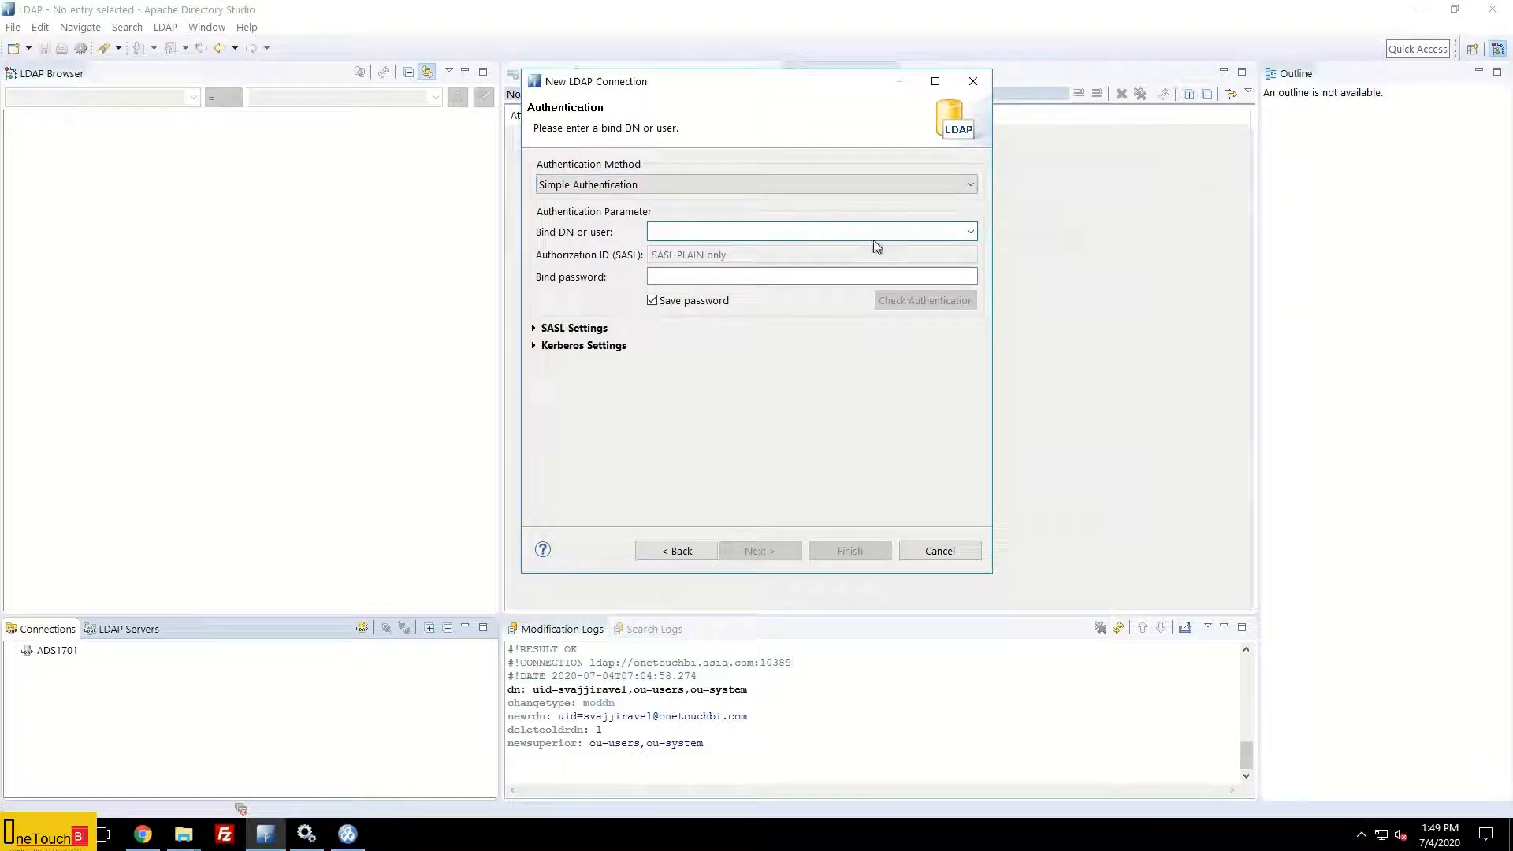
Step: Bind as uid=admin,ou=system with the bind password and verify authentication succeeds
{"action": "left_click", "coordinate": [972, 231]}
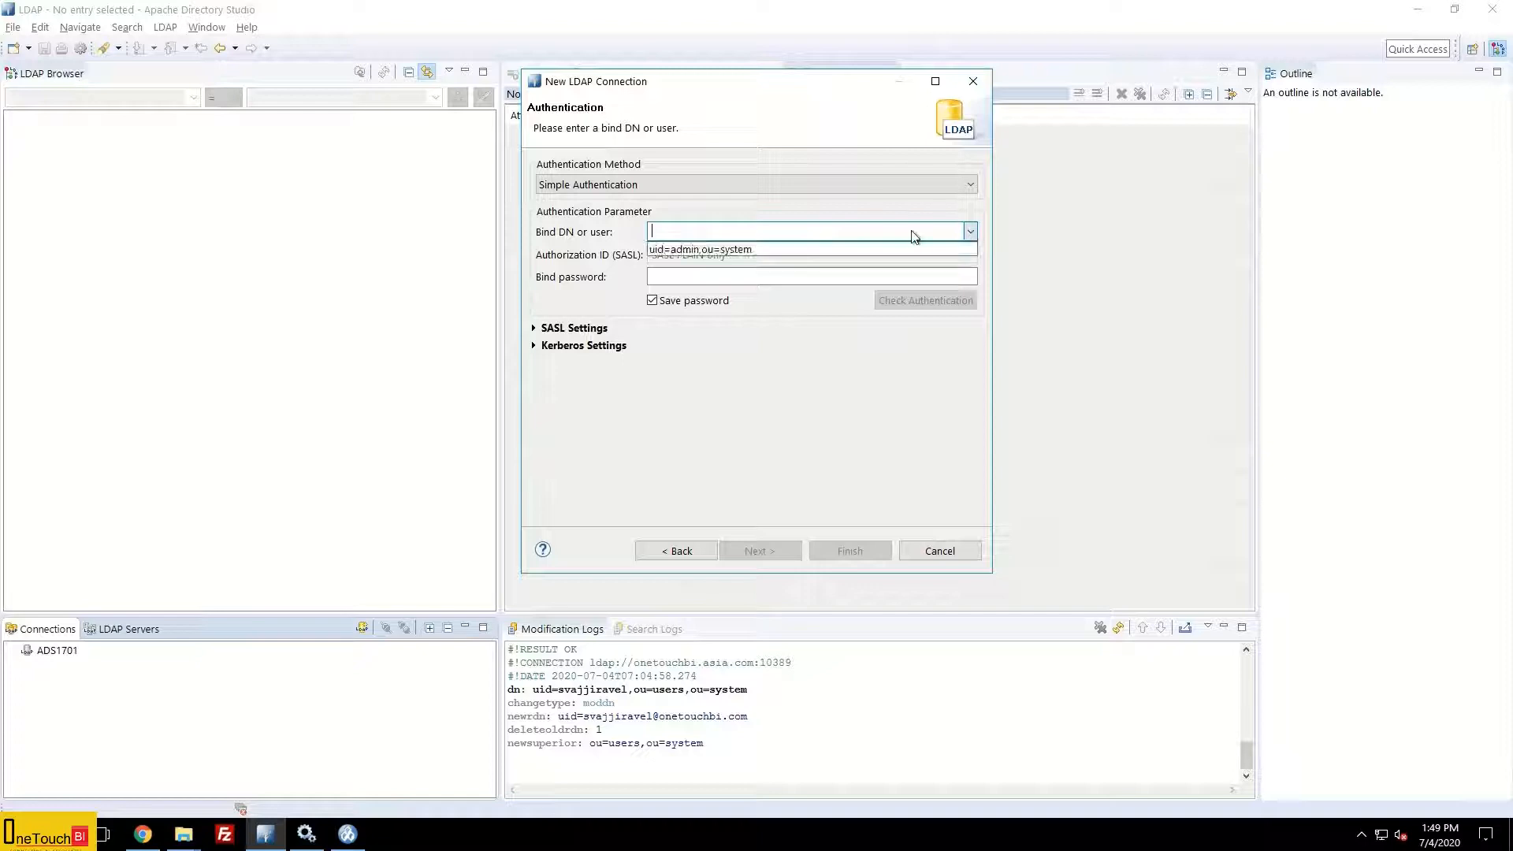
{"action": "left_click", "coordinate": [765, 250]}
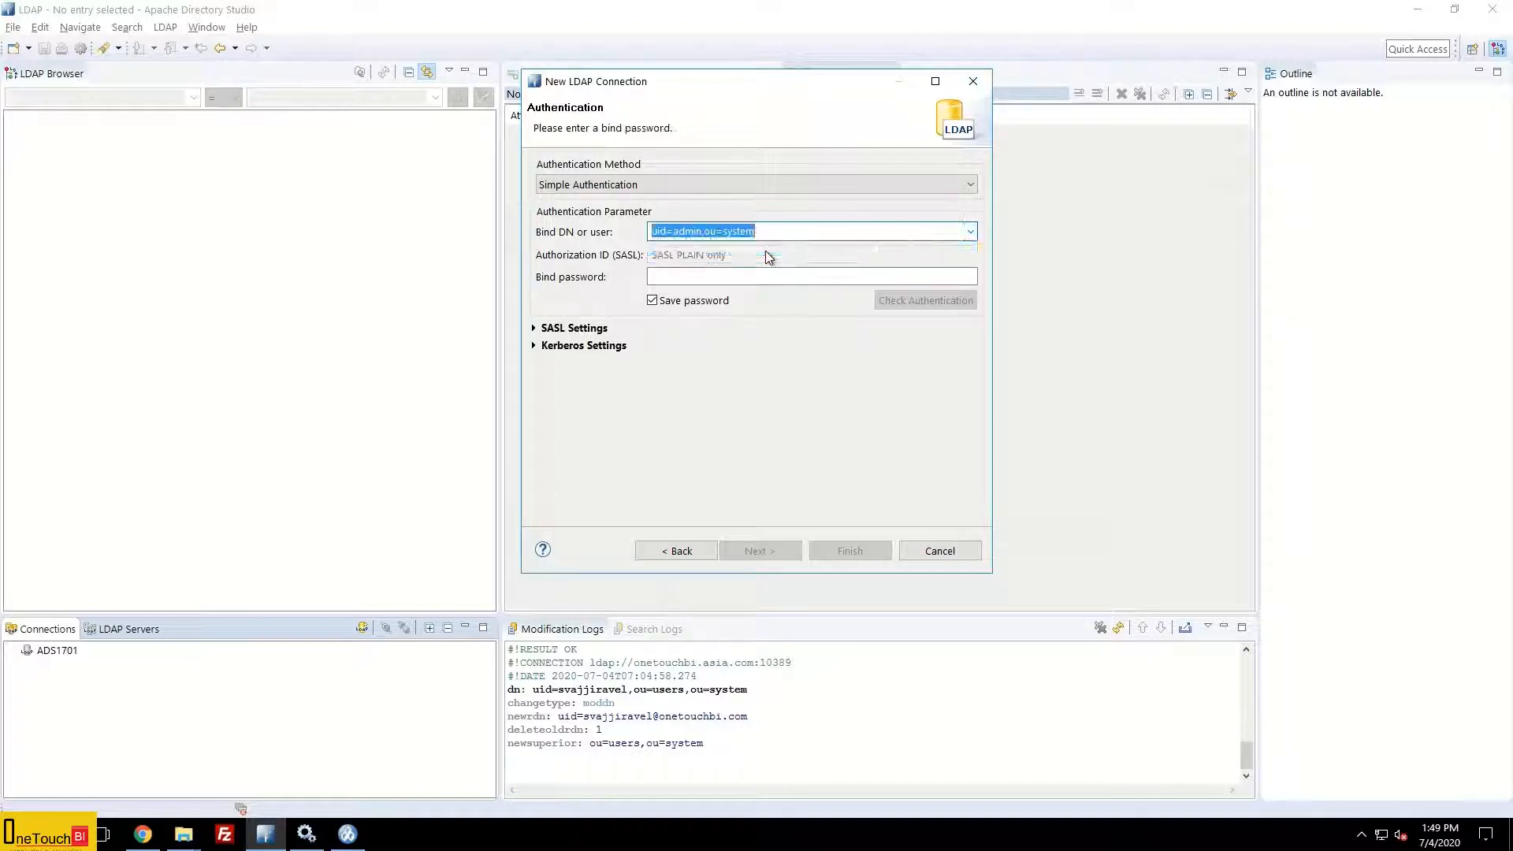
{"action": "left_click", "coordinate": [699, 277]}
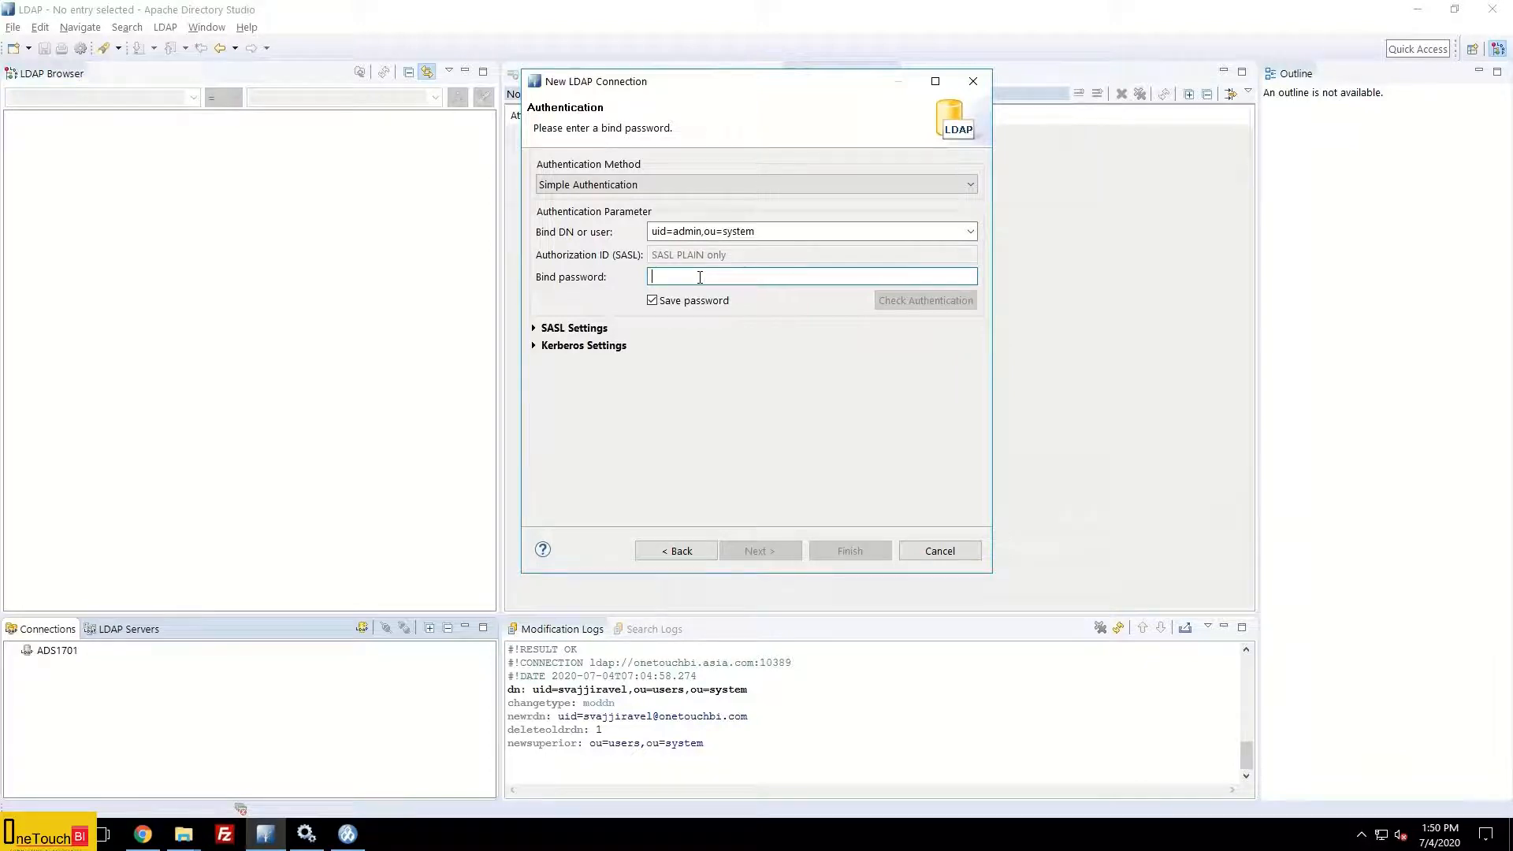
{"action": "type", "text": "secr"}
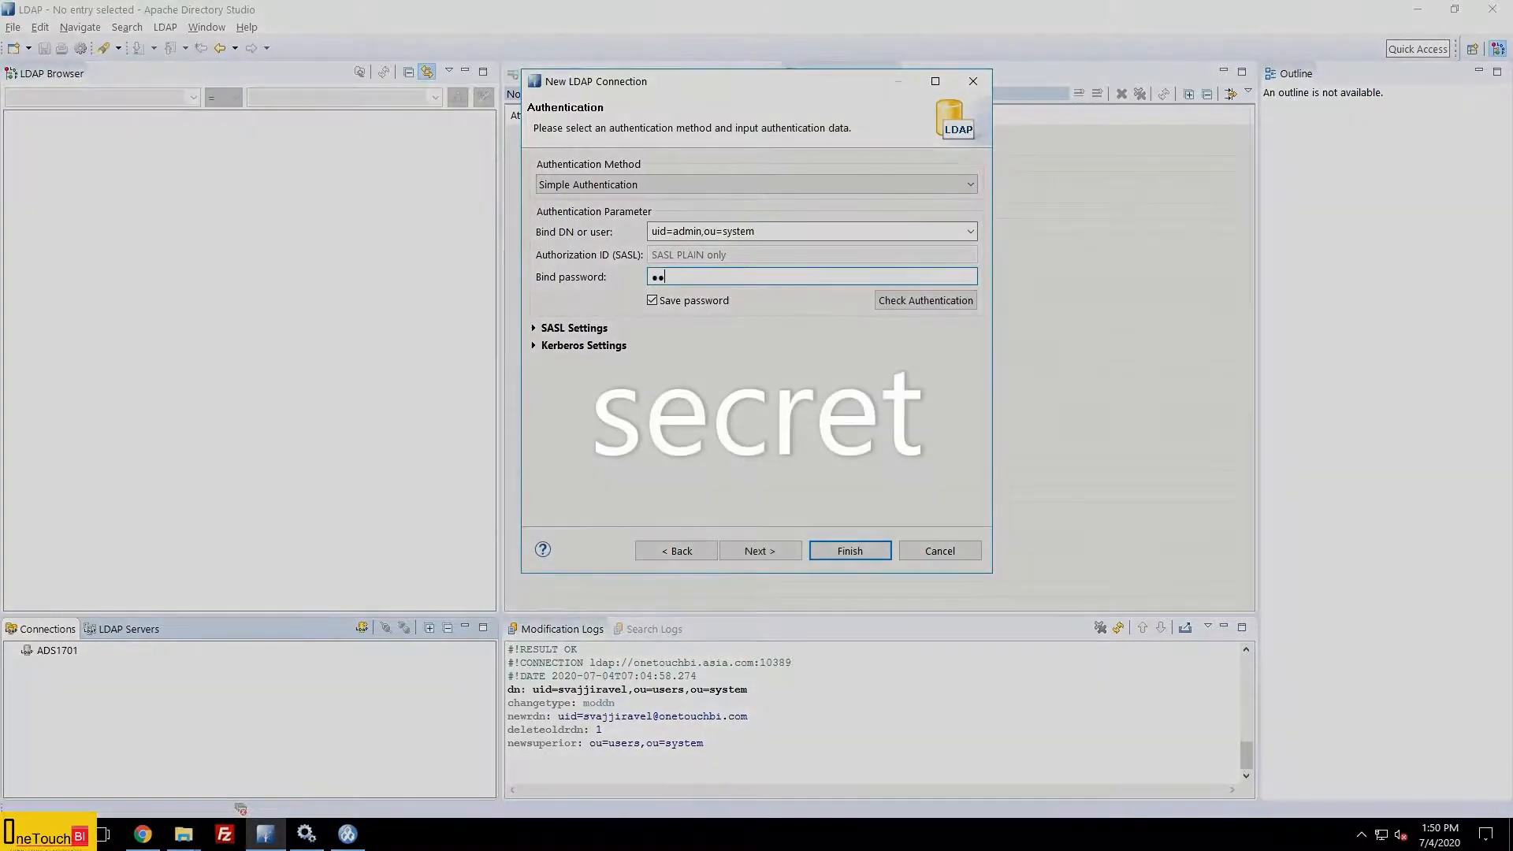
{"action": "type", "text": "et"}
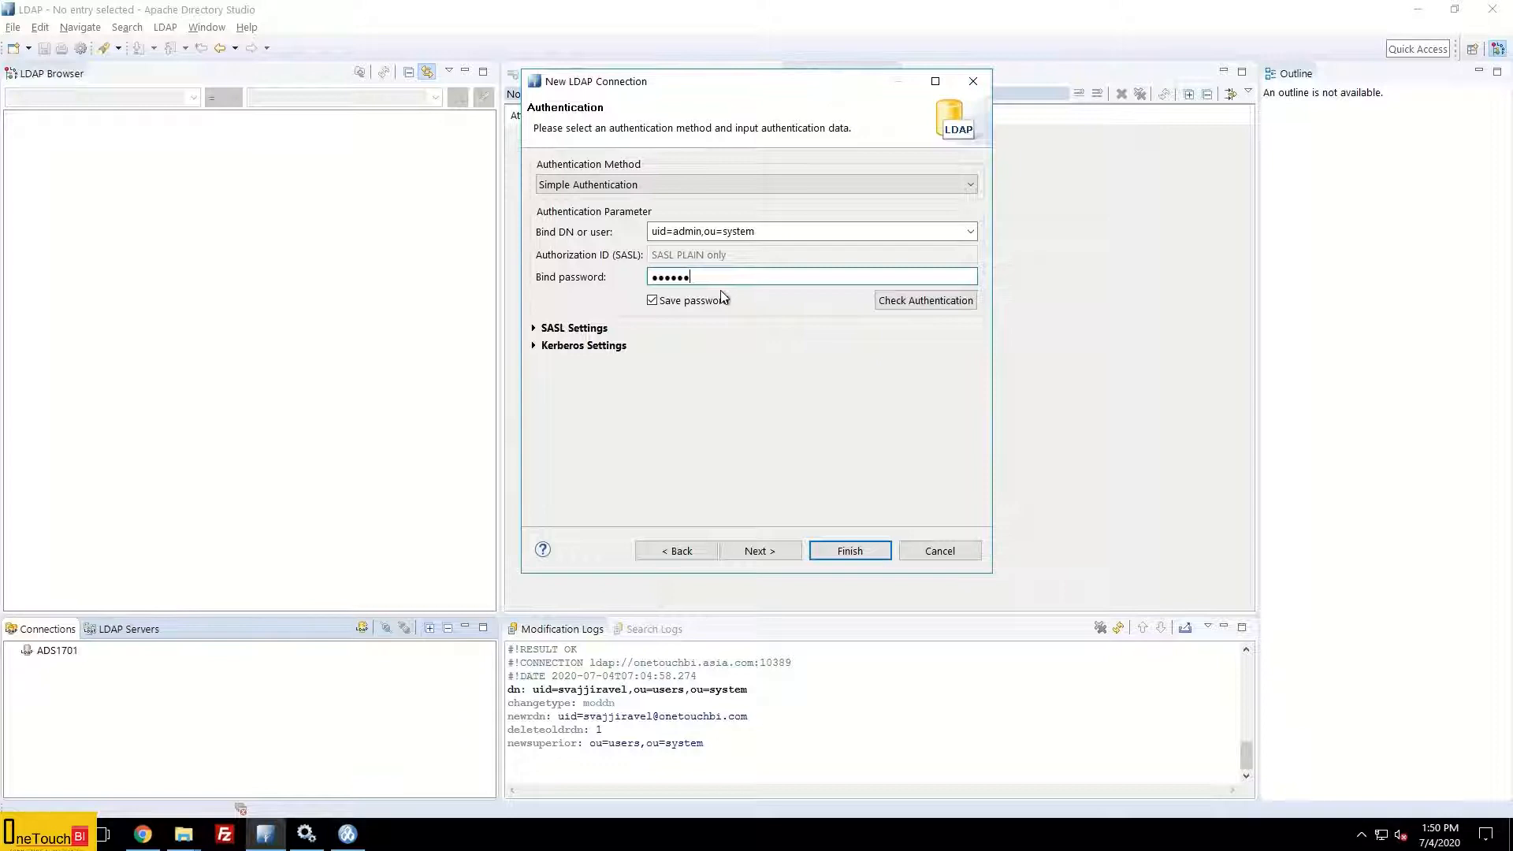
{"action": "left_click", "coordinate": [925, 303]}
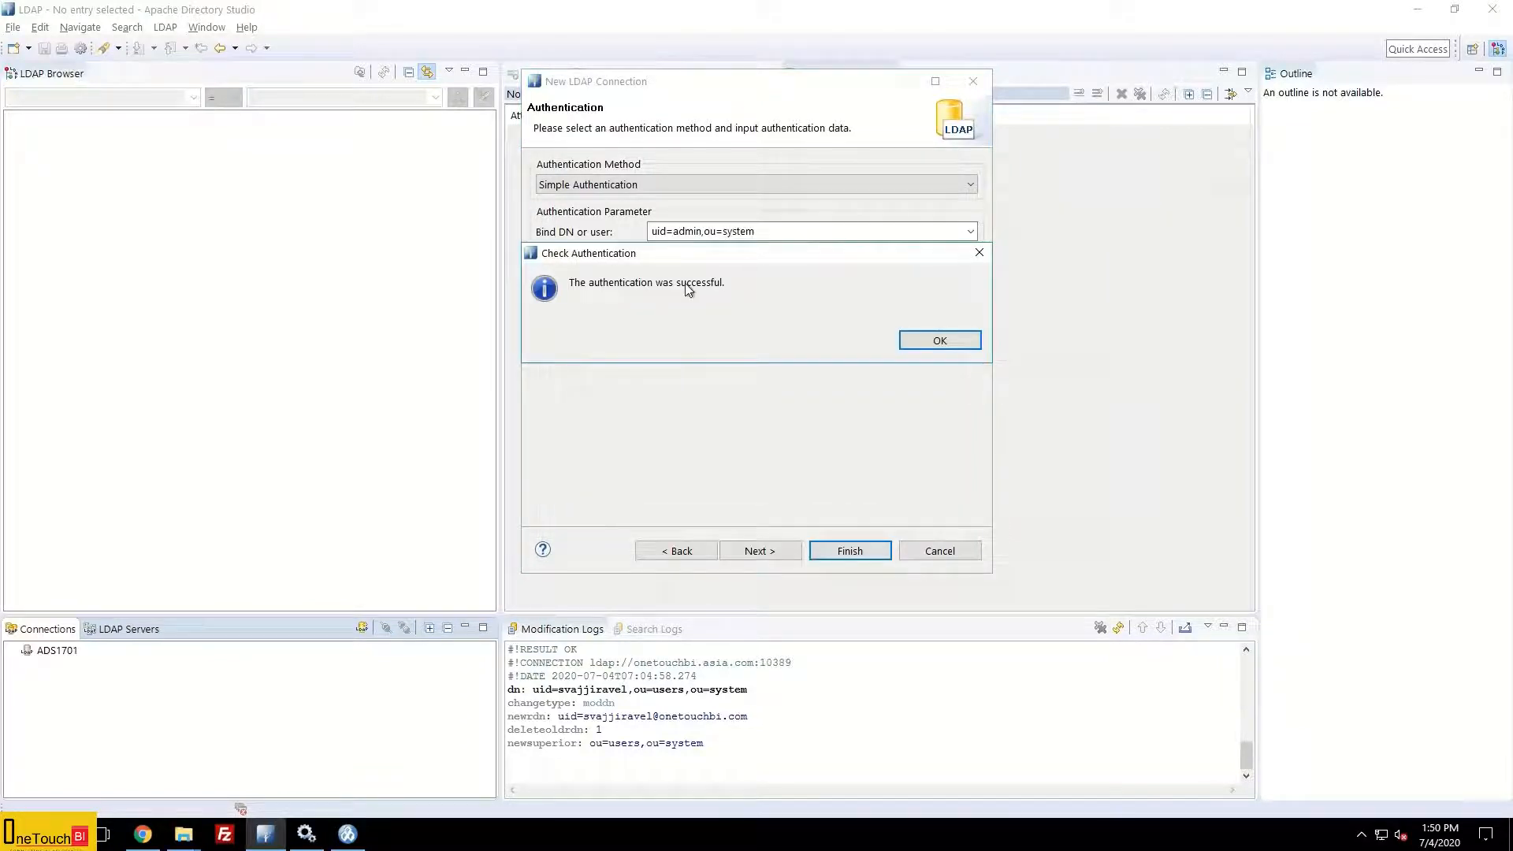
{"action": "left_click", "coordinate": [919, 340]}
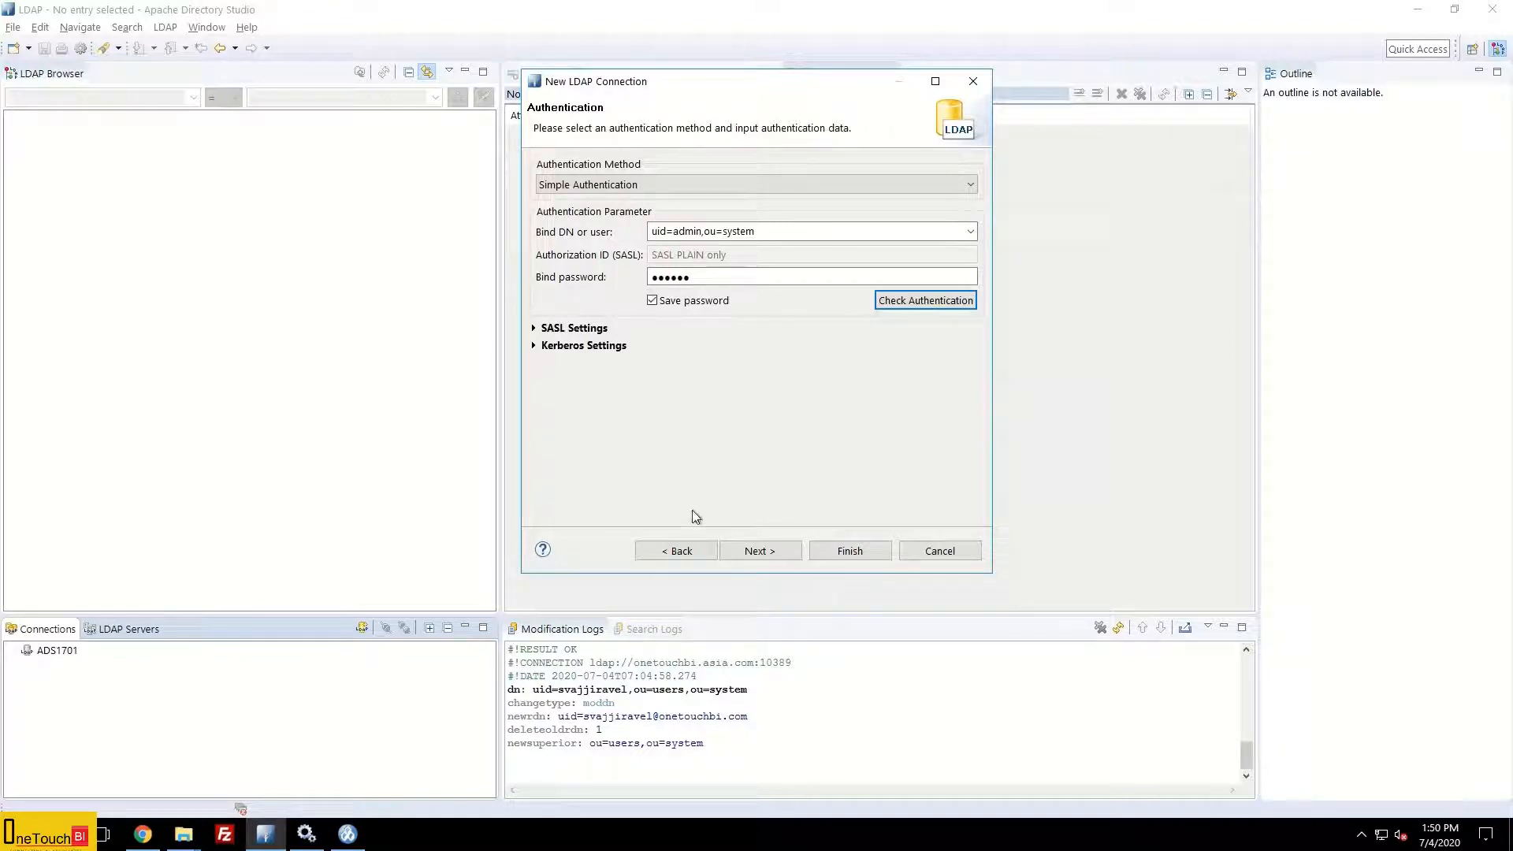
Step: Retry authentication on port 389, dismiss the connection-refused error, and return to network settings
{"action": "left_click", "coordinate": [682, 550]}
{"action": "double_click", "coordinate": [671, 233]}
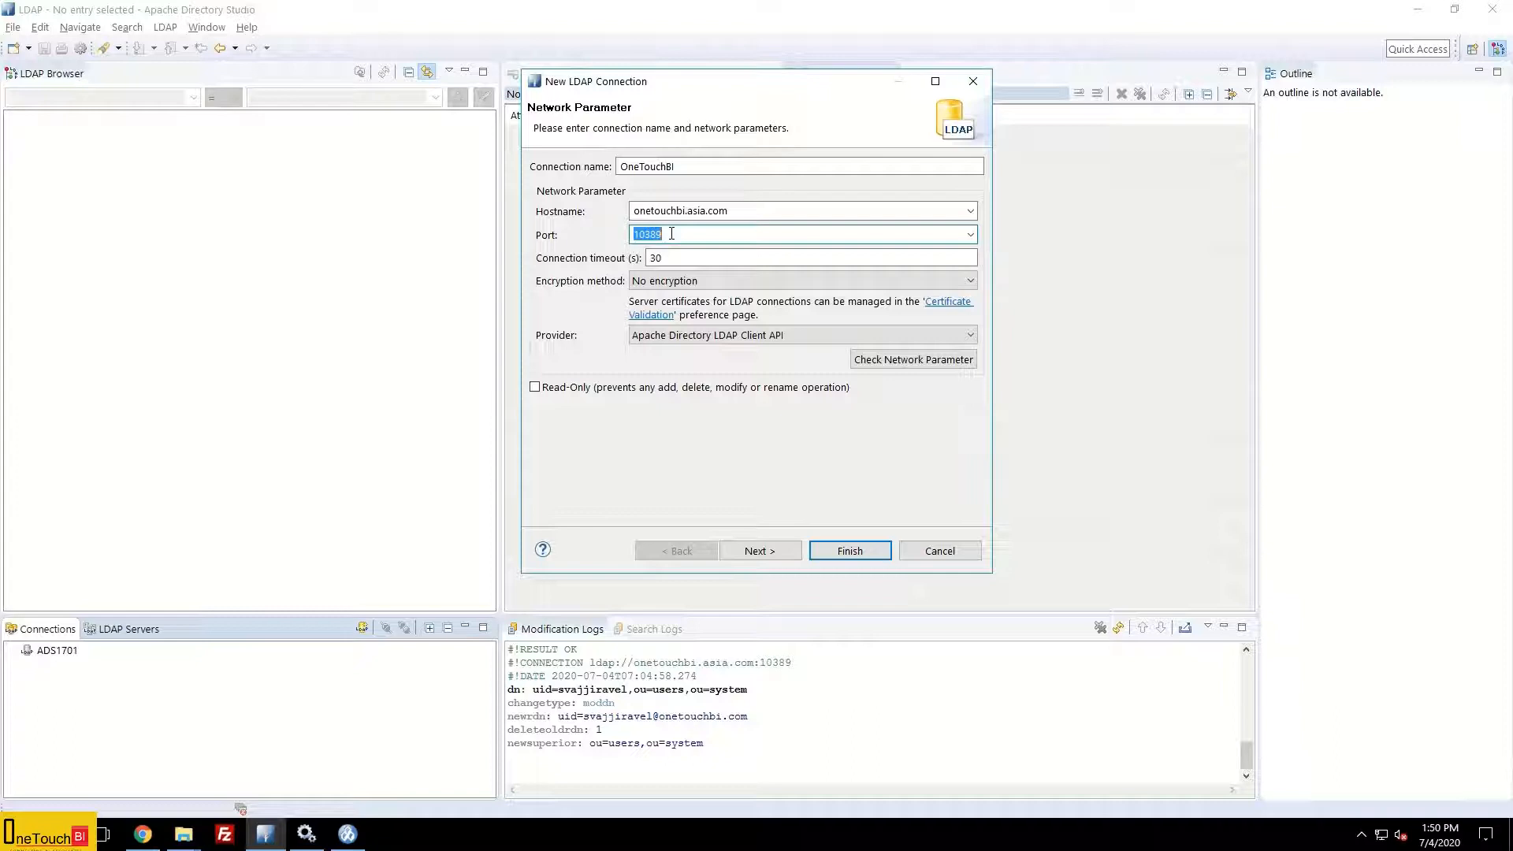
{"action": "type", "text": "389"}
{"action": "left_click", "coordinate": [768, 551]}
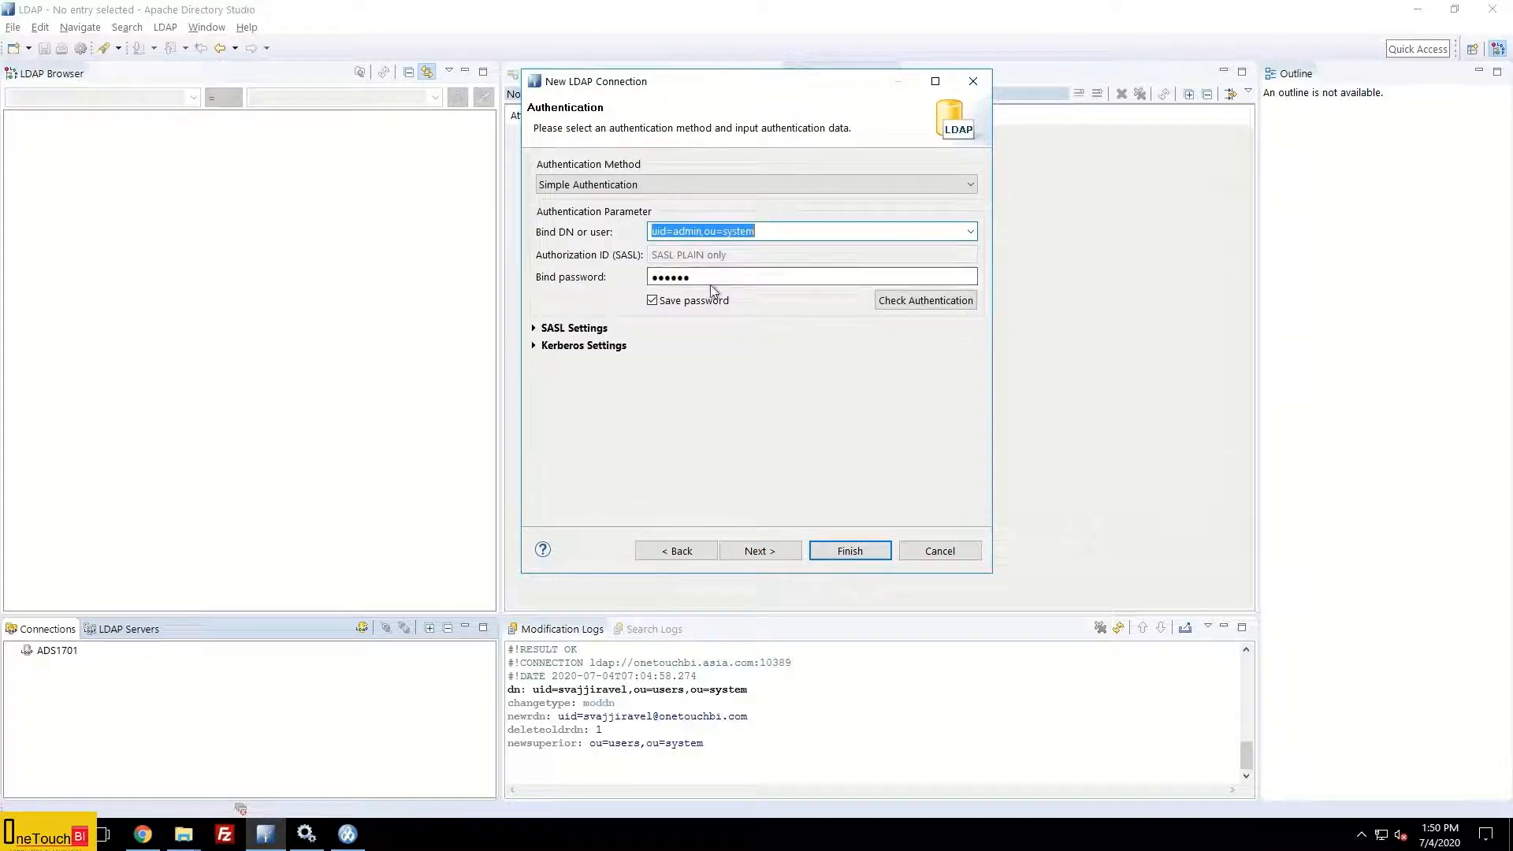
{"action": "left_click", "coordinate": [915, 300]}
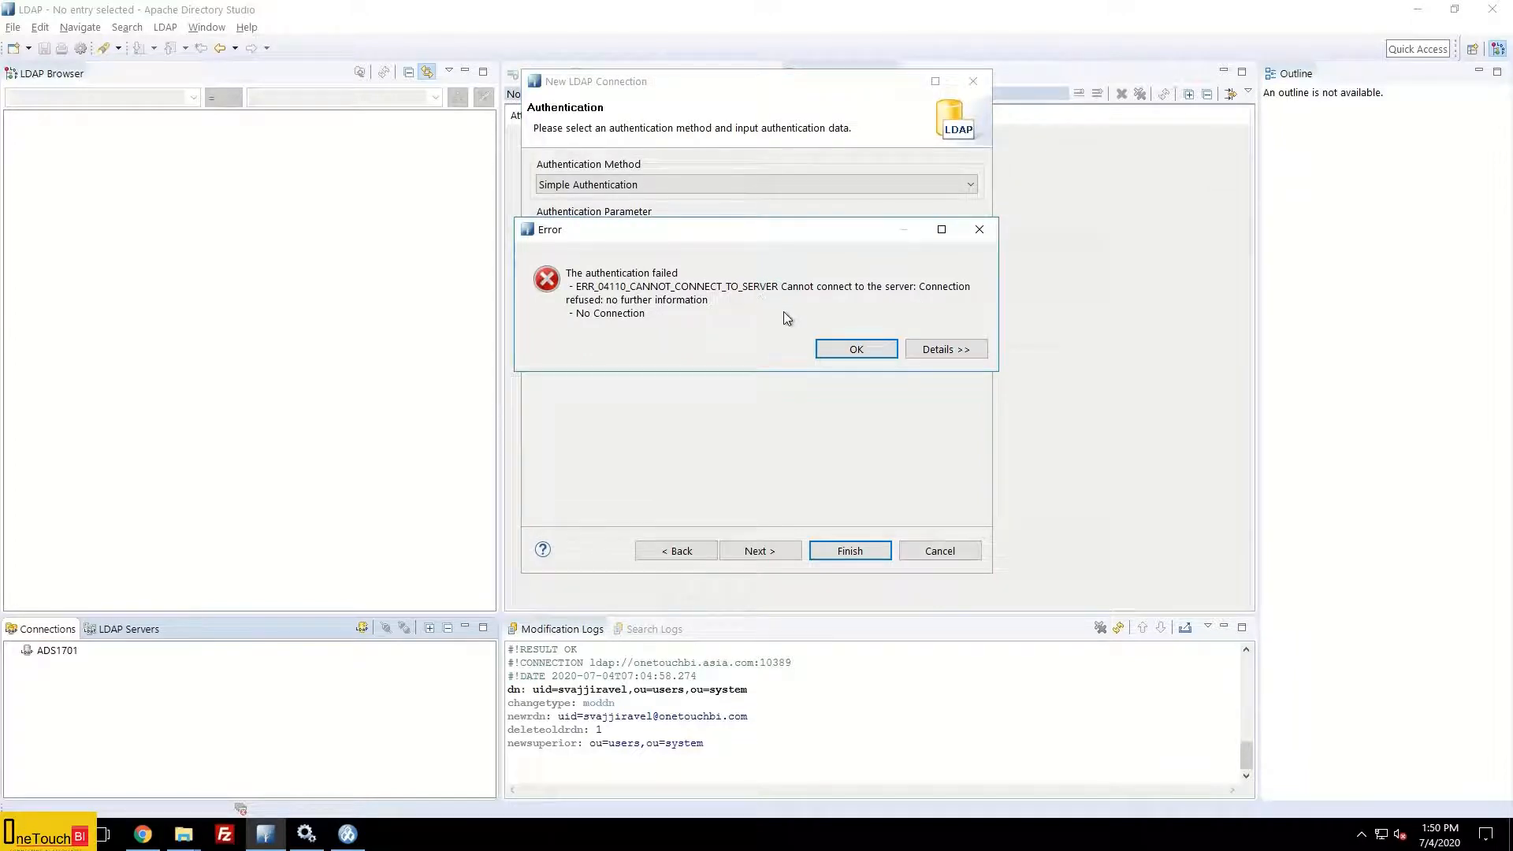
{"action": "left_click", "coordinate": [865, 352]}
{"action": "left_click", "coordinate": [679, 551]}
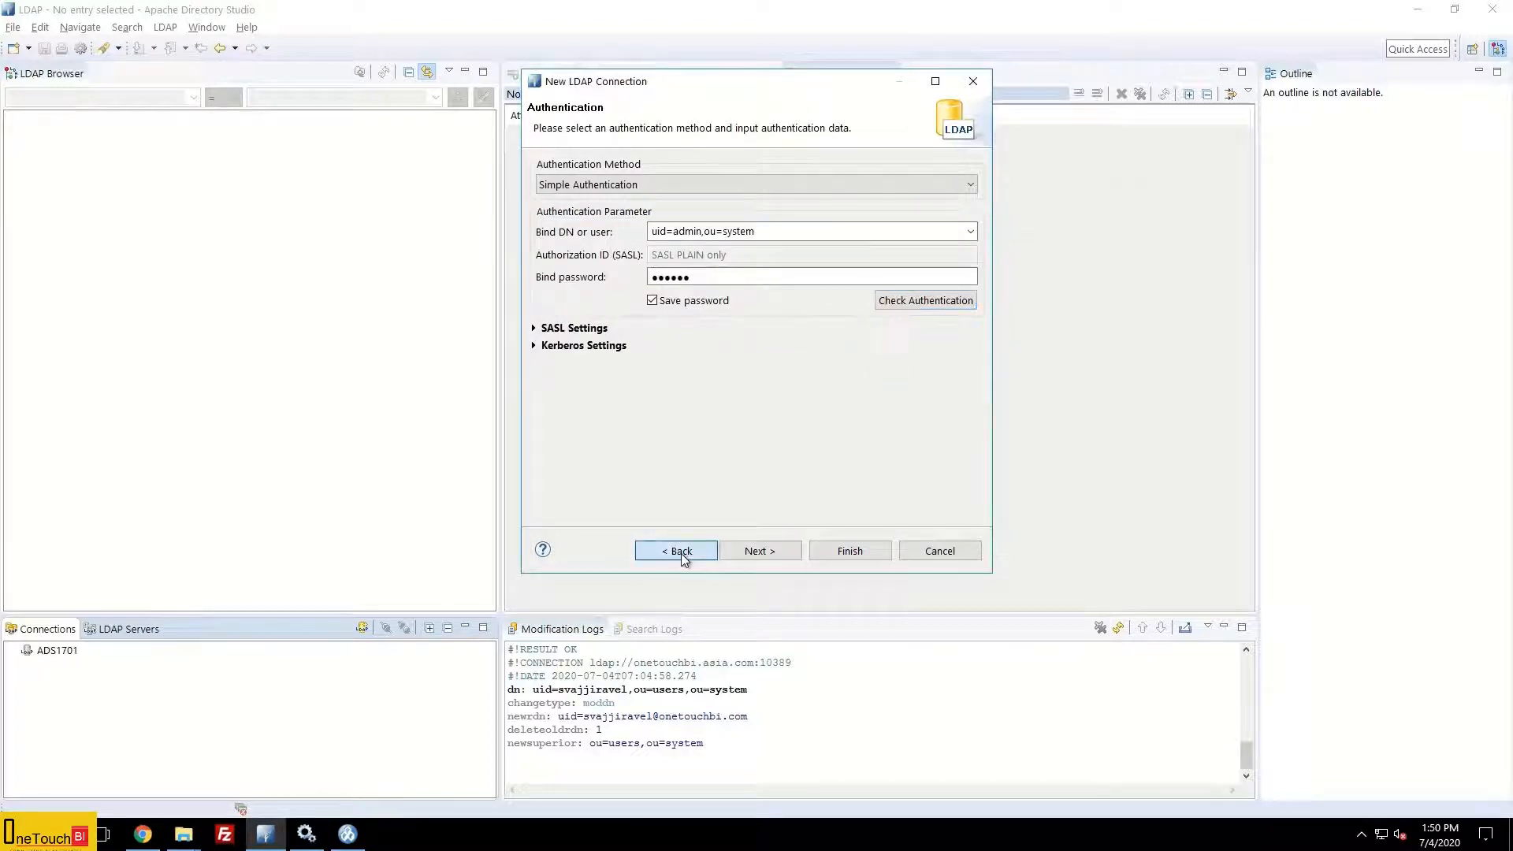
Step: Restore port 10389, confirm authentication succeeds, and advance to Browser Options
{"action": "double_click", "coordinate": [636, 234]}
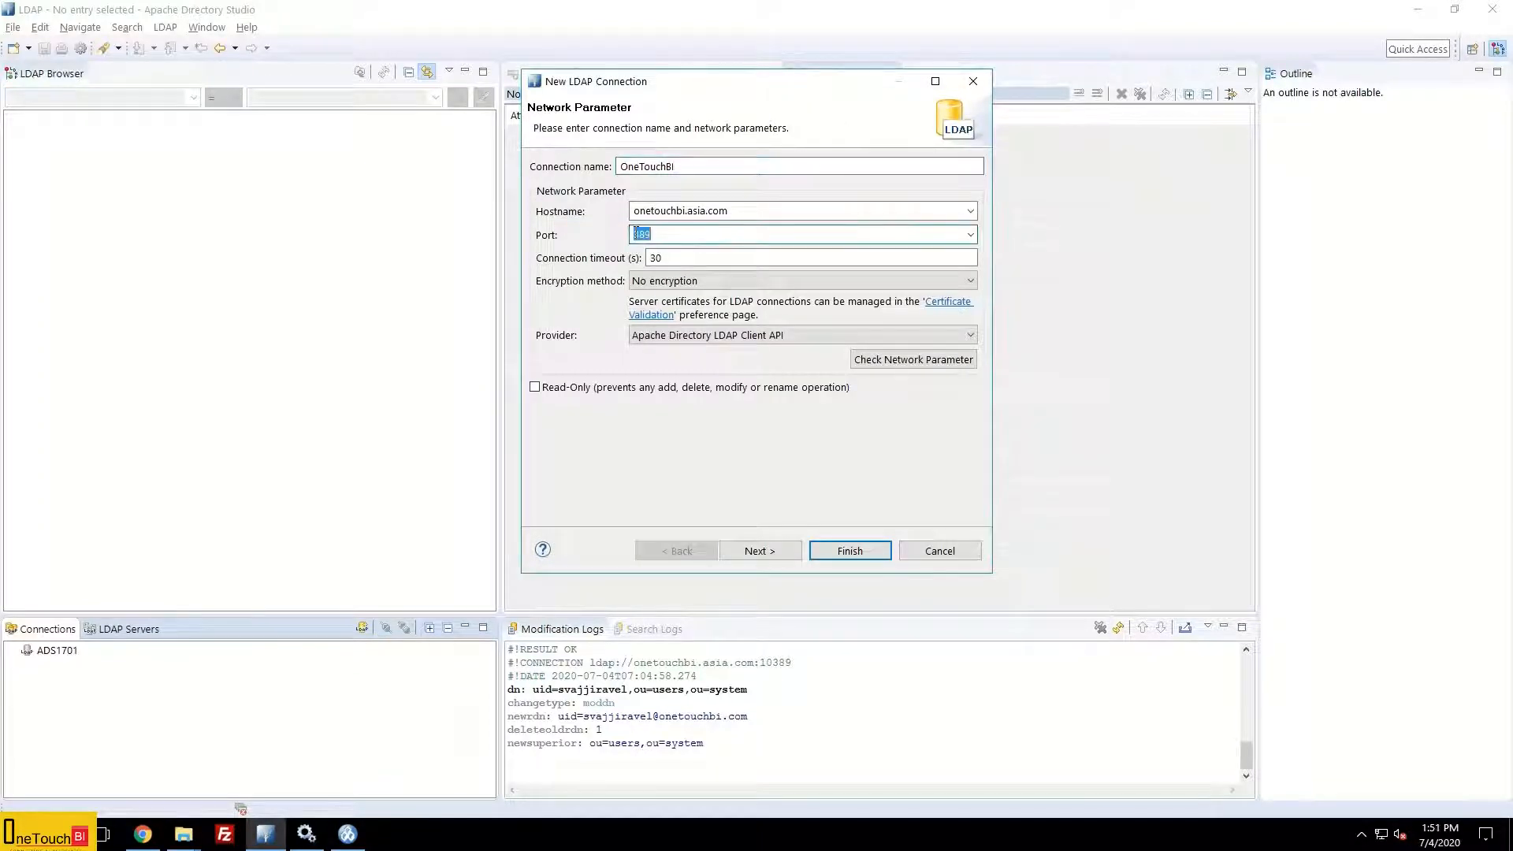
{"action": "left_click", "coordinate": [636, 234]}
{"action": "type", "text": "10"}
{"action": "left_click", "coordinate": [769, 552]}
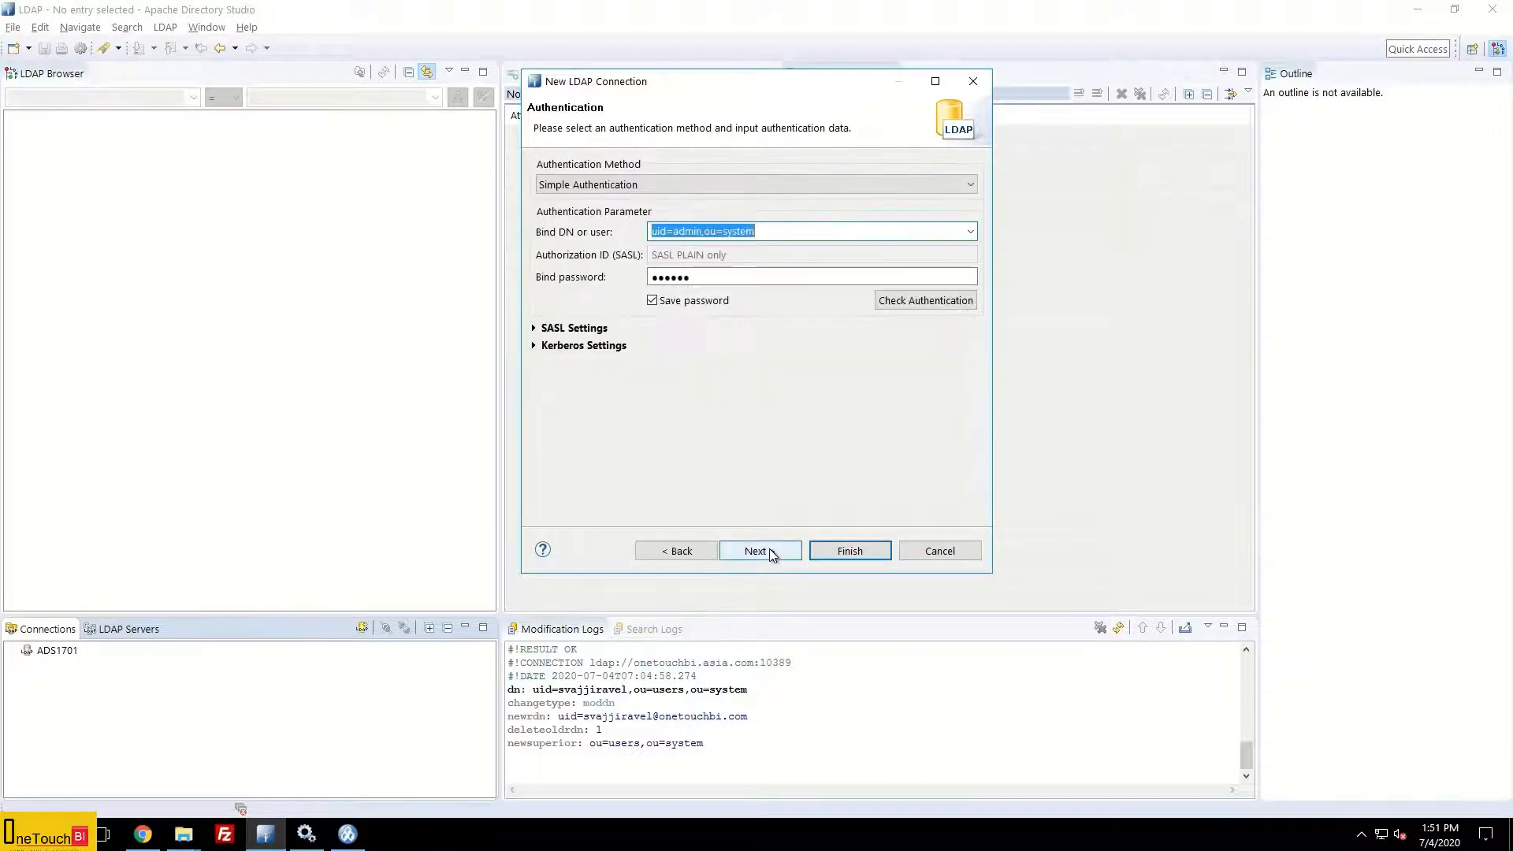
{"action": "left_click", "coordinate": [923, 301]}
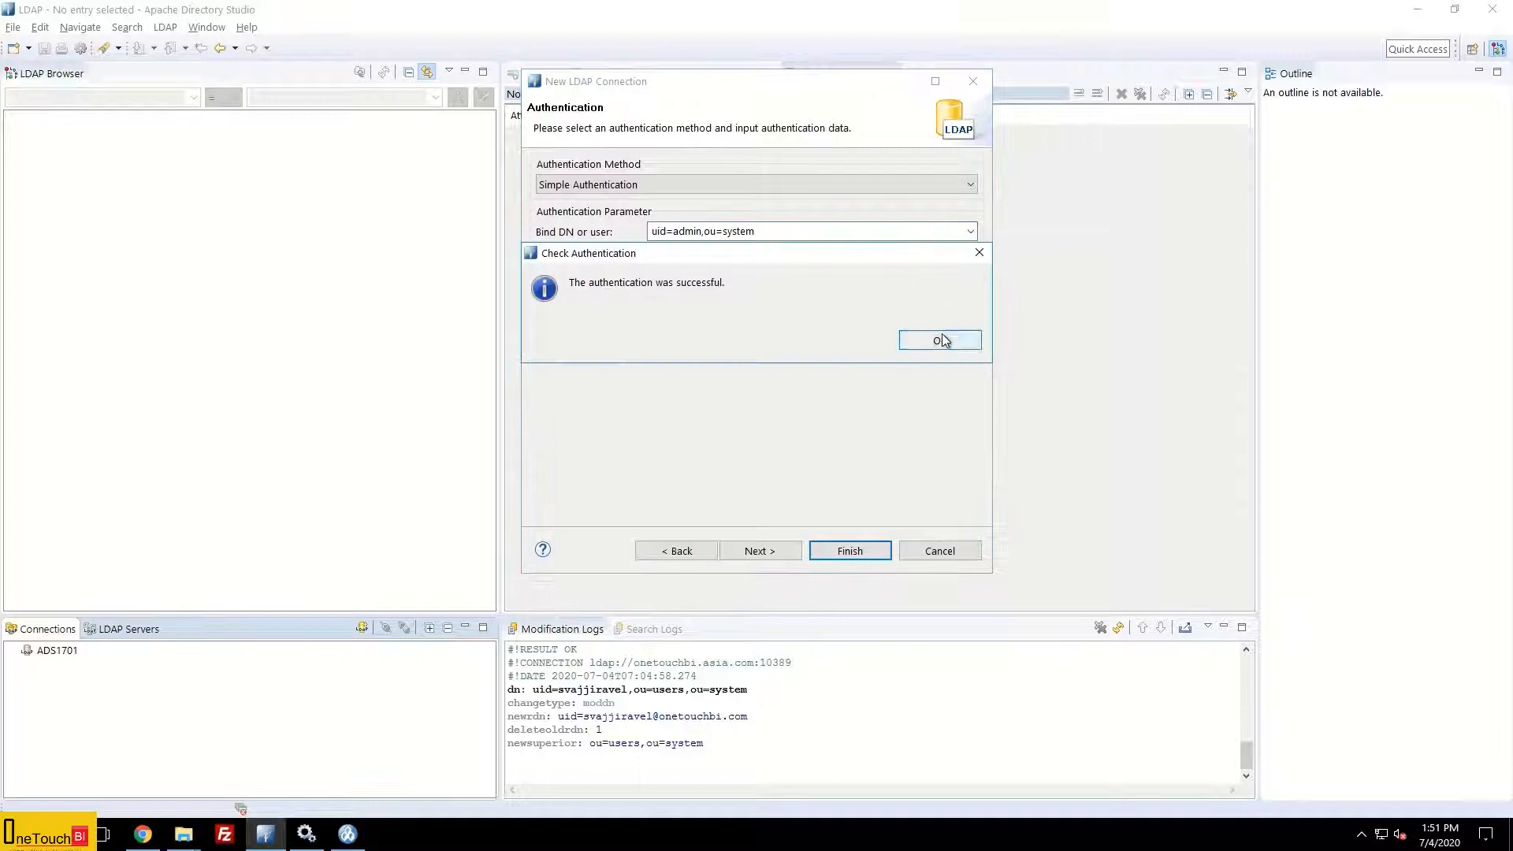
{"action": "left_click", "coordinate": [942, 338]}
{"action": "left_click", "coordinate": [758, 552]}
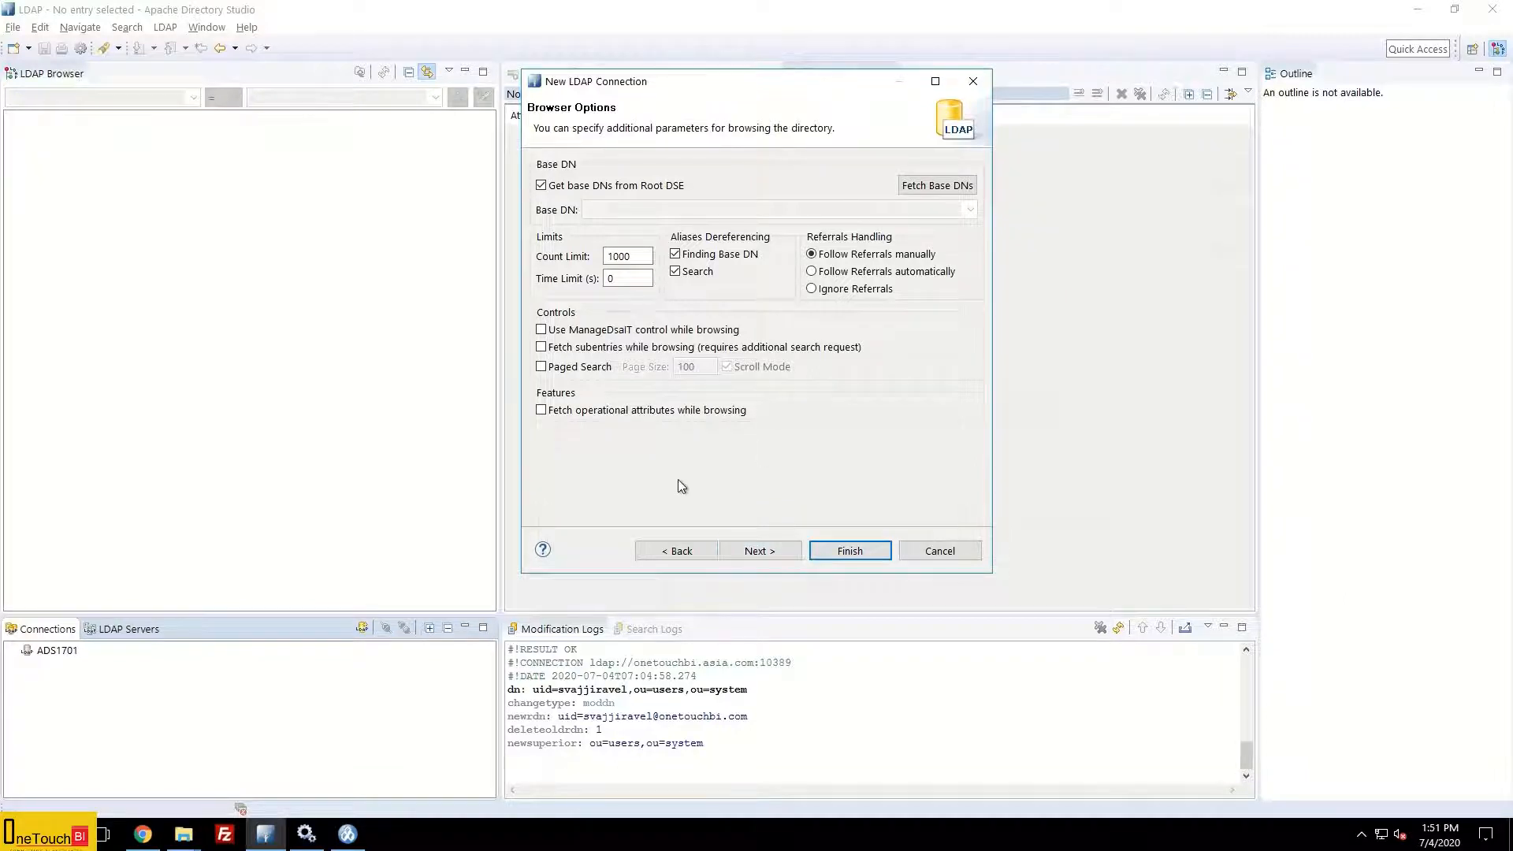
Step: Finish the OneTouchBI connection with base DNs from Root DSE and count limit 1000
{"action": "left_click", "coordinate": [858, 551]}
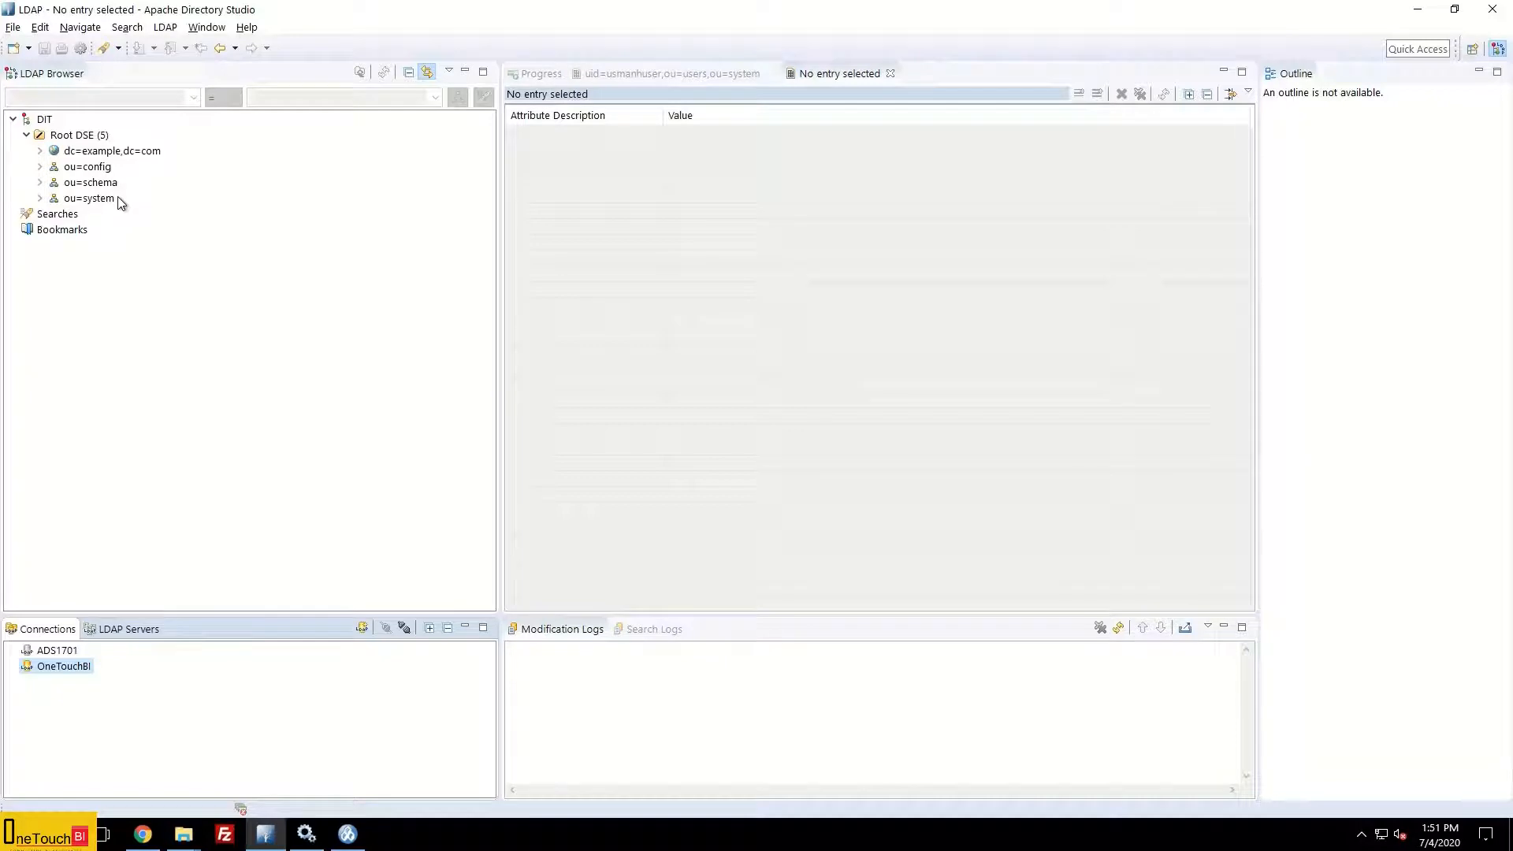
Step: Expand ou=system and then ou=users in the OneTouchBI LDAP Browser tree
{"action": "left_click", "coordinate": [40, 198]}
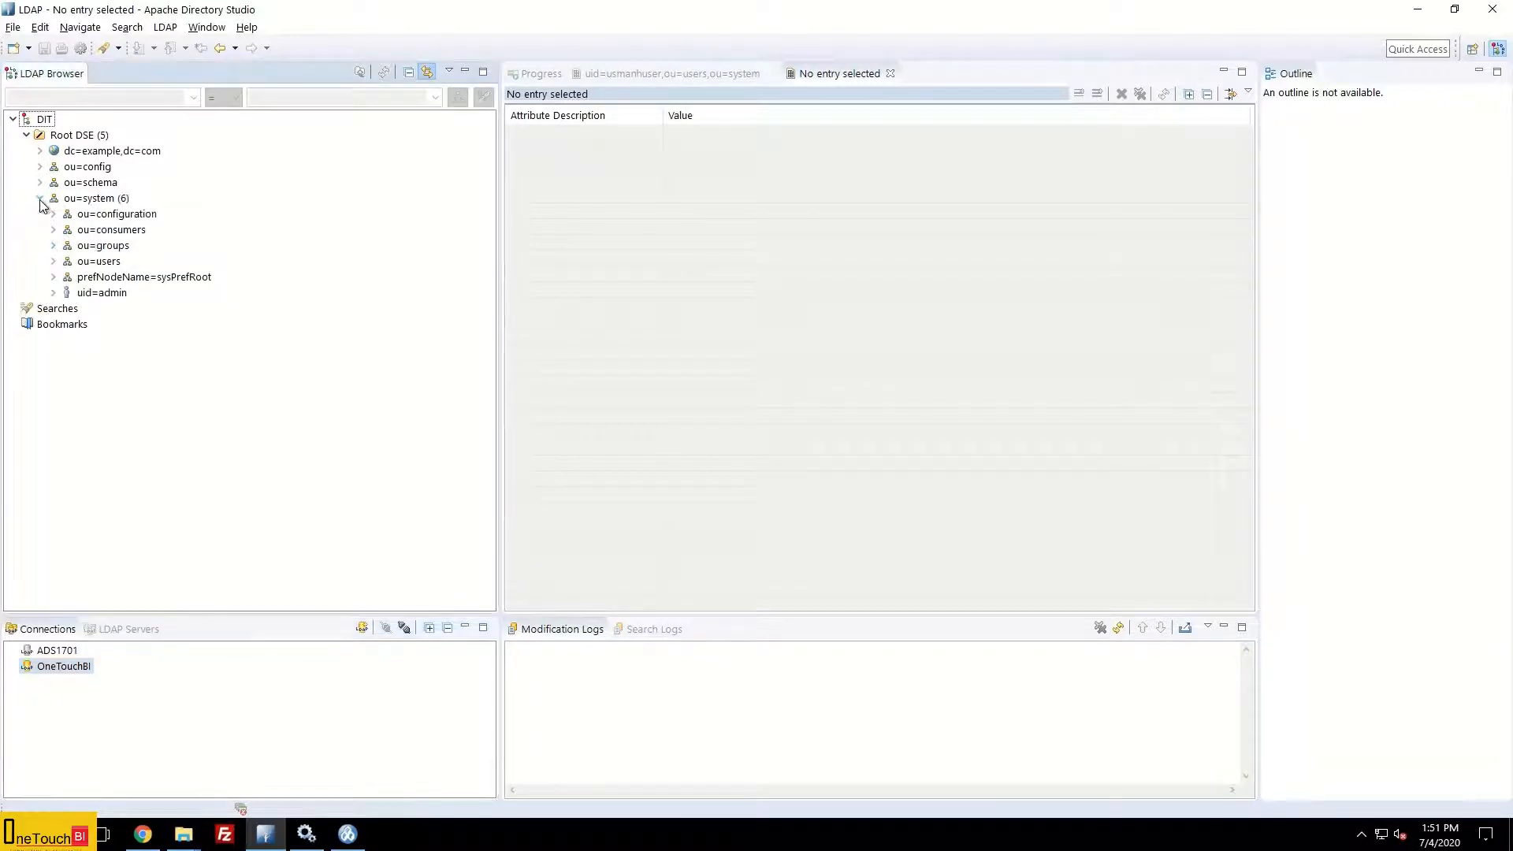
{"action": "left_click", "coordinate": [53, 262]}
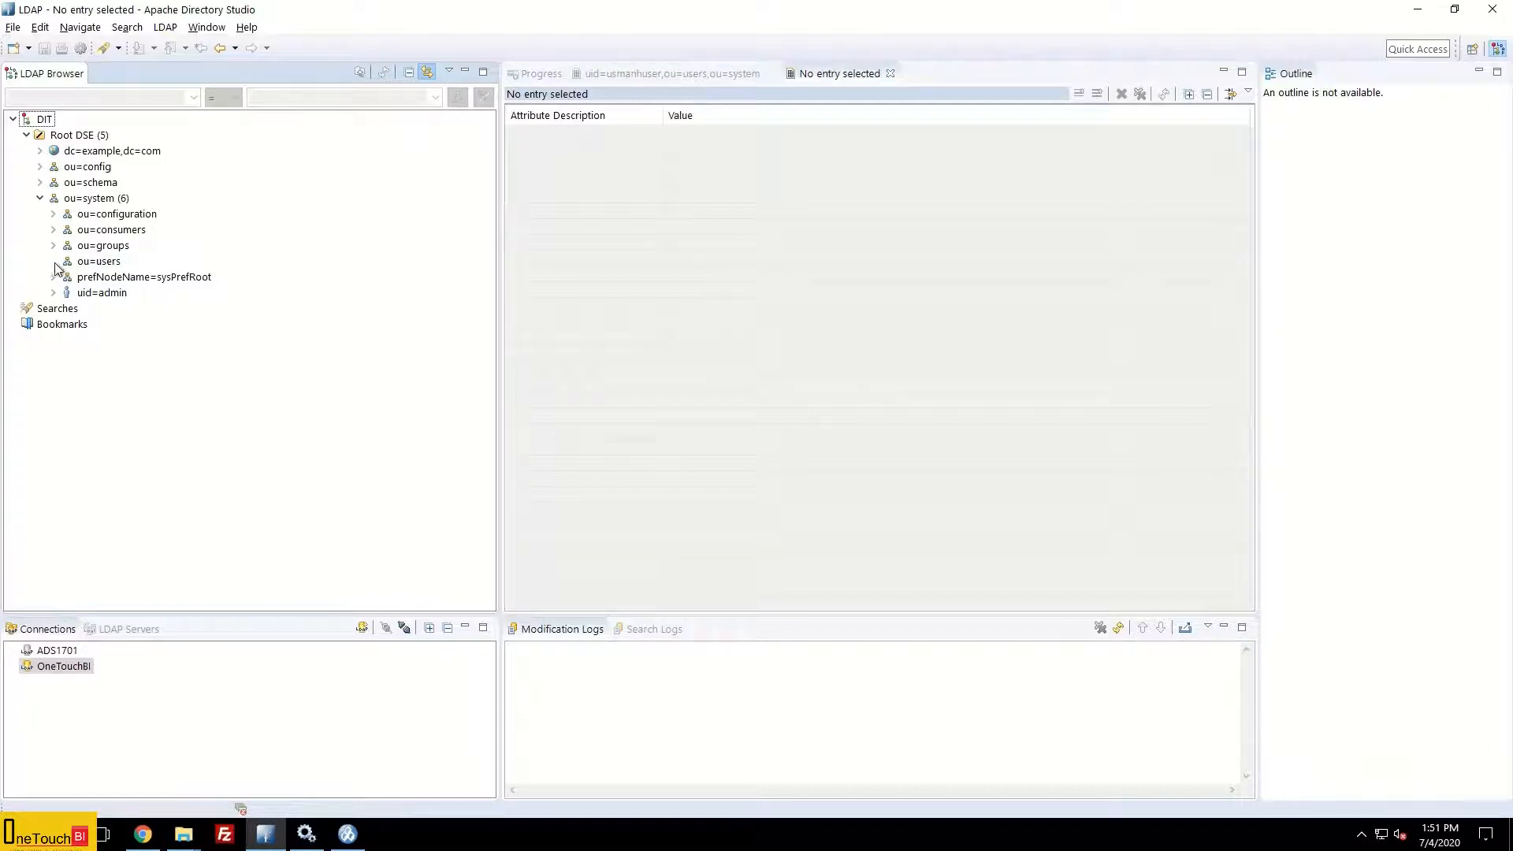
Step: Start a New Entry from the ou=users context menu
{"action": "right_click", "coordinate": [107, 267]}
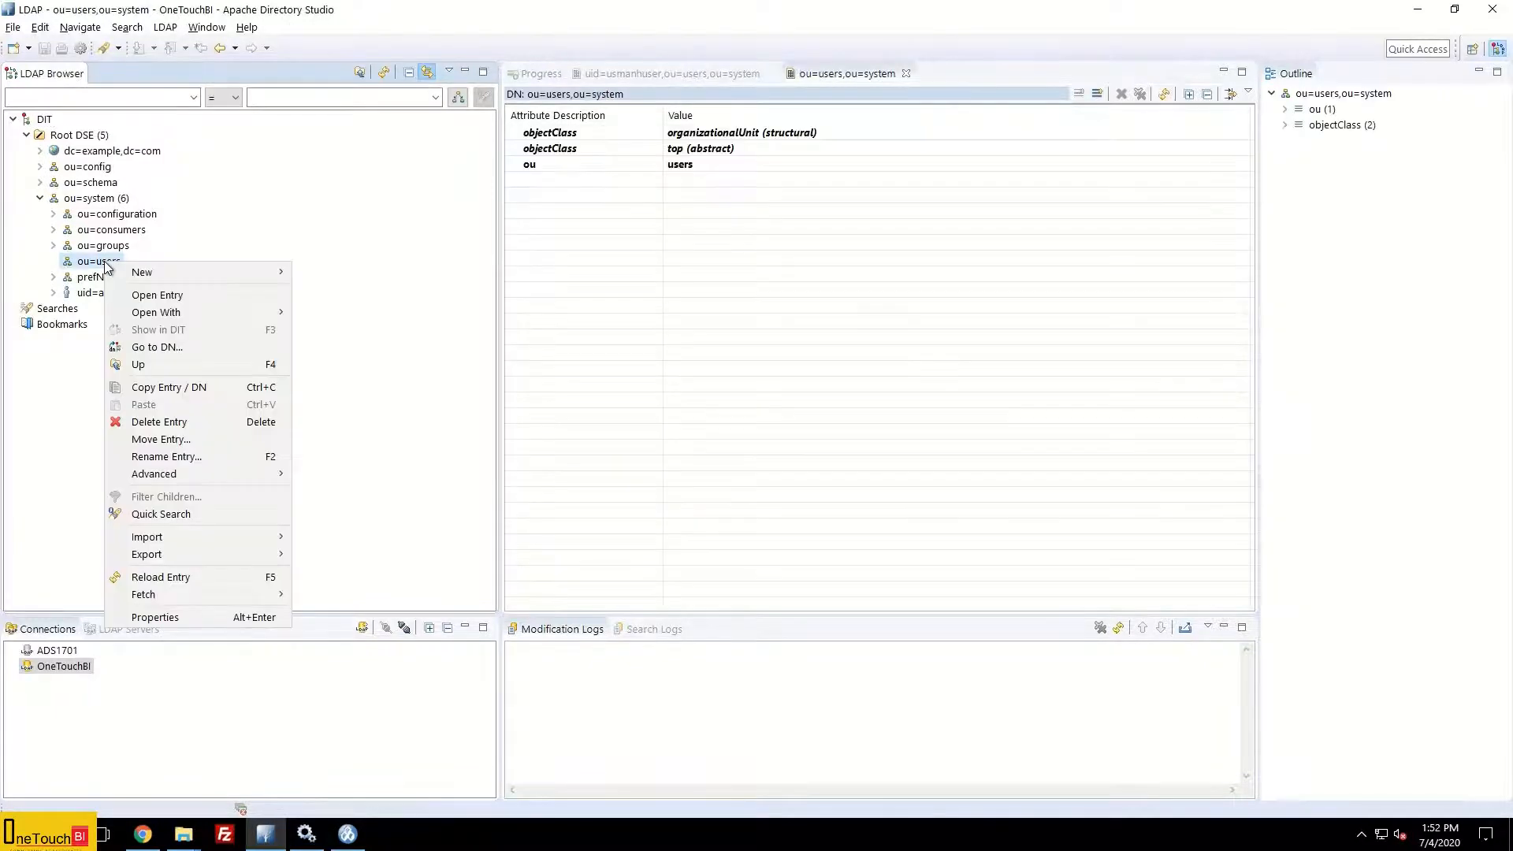
{"action": "mouse_move", "coordinate": [163, 271]}
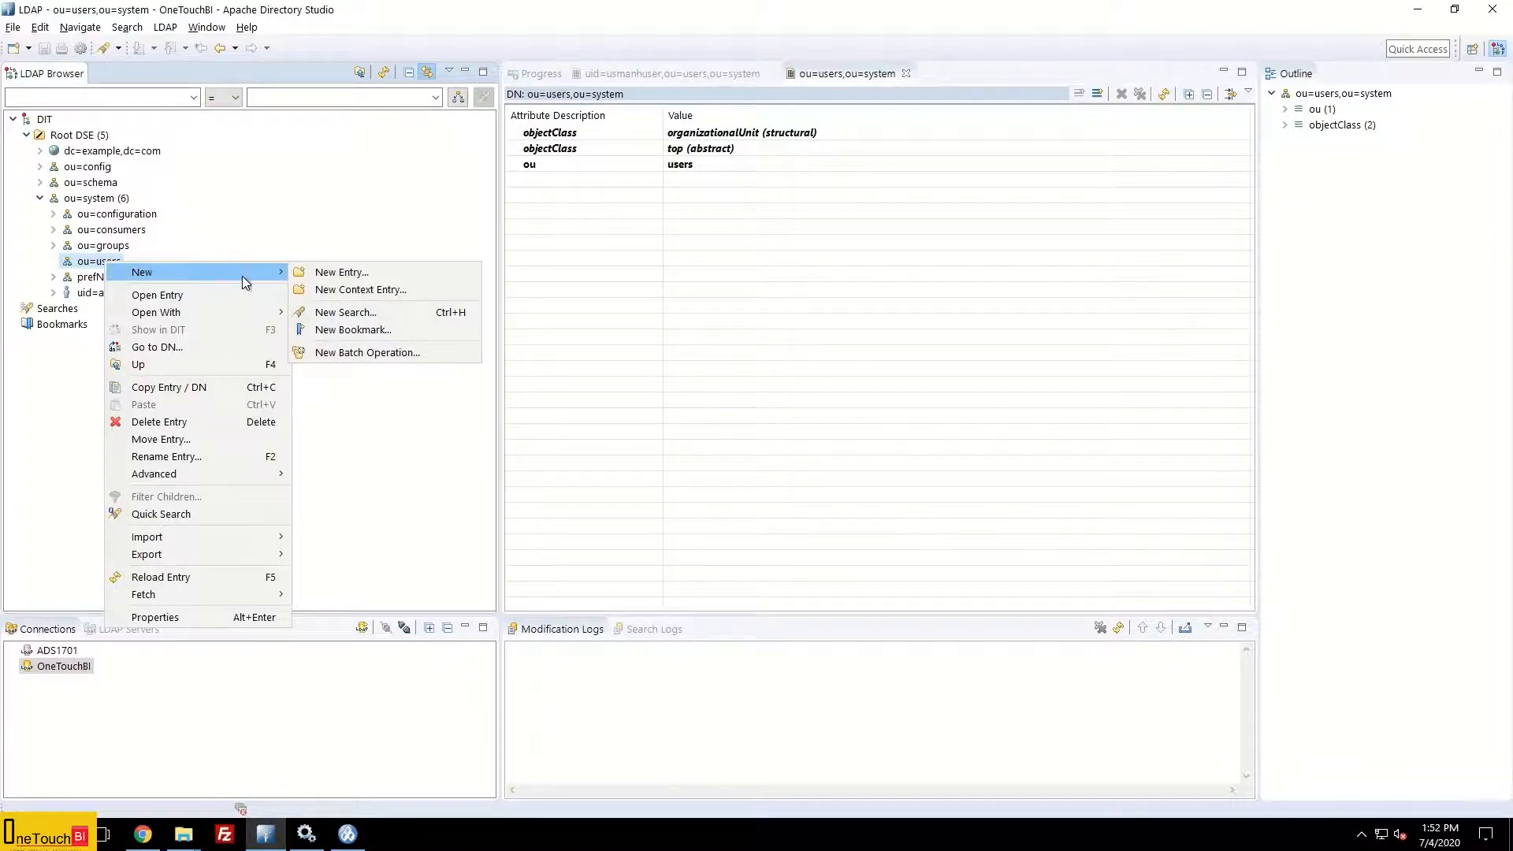
{"action": "left_click", "coordinate": [362, 274]}
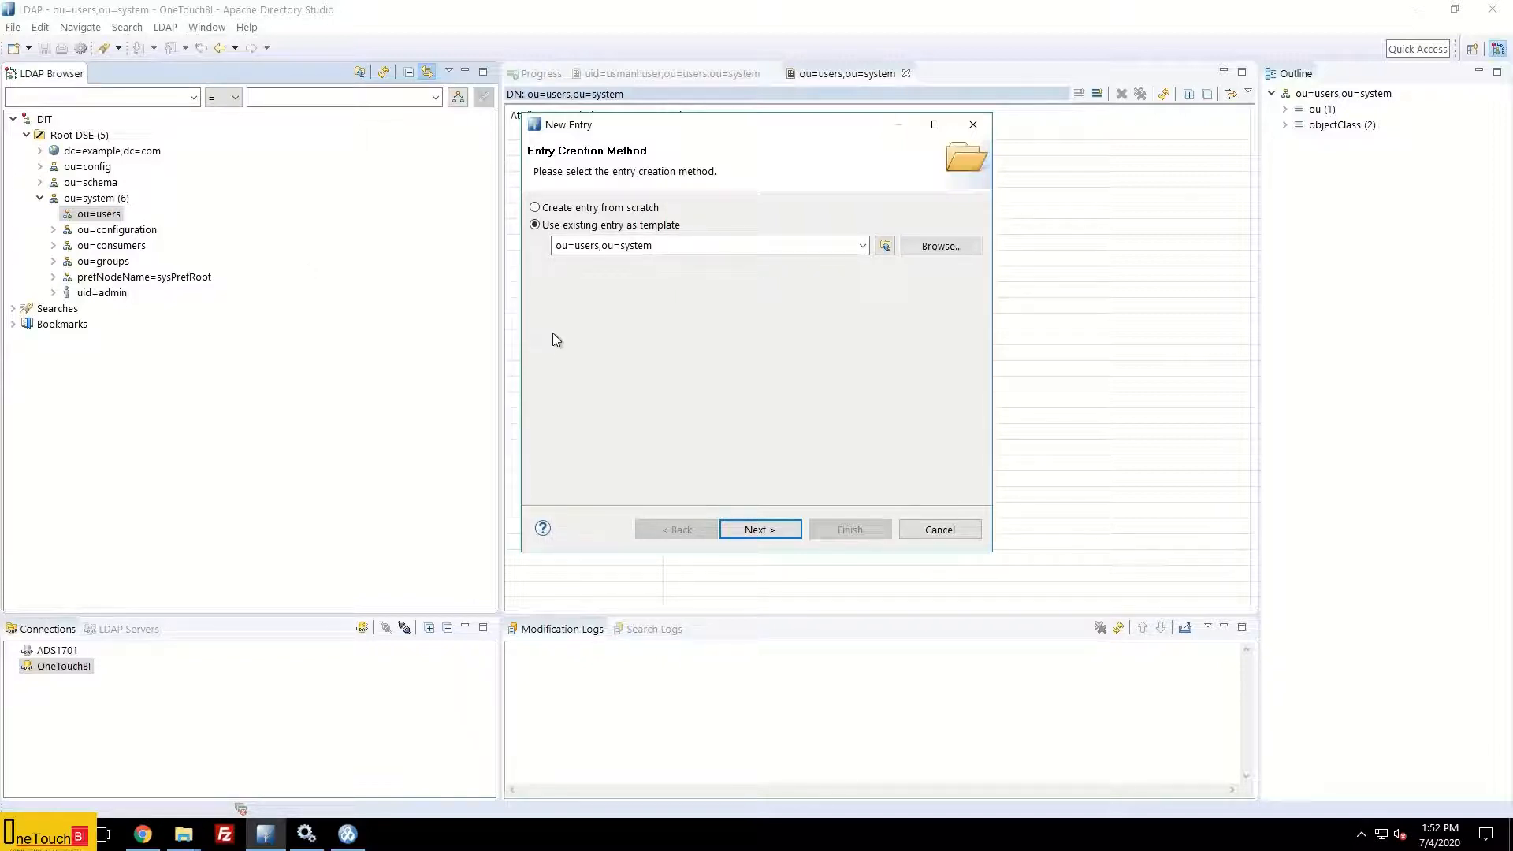
Step: Replace the organizationalUnit and top object classes with inetOrgPerson, then continue to the DN step
{"action": "left_click", "coordinate": [770, 530]}
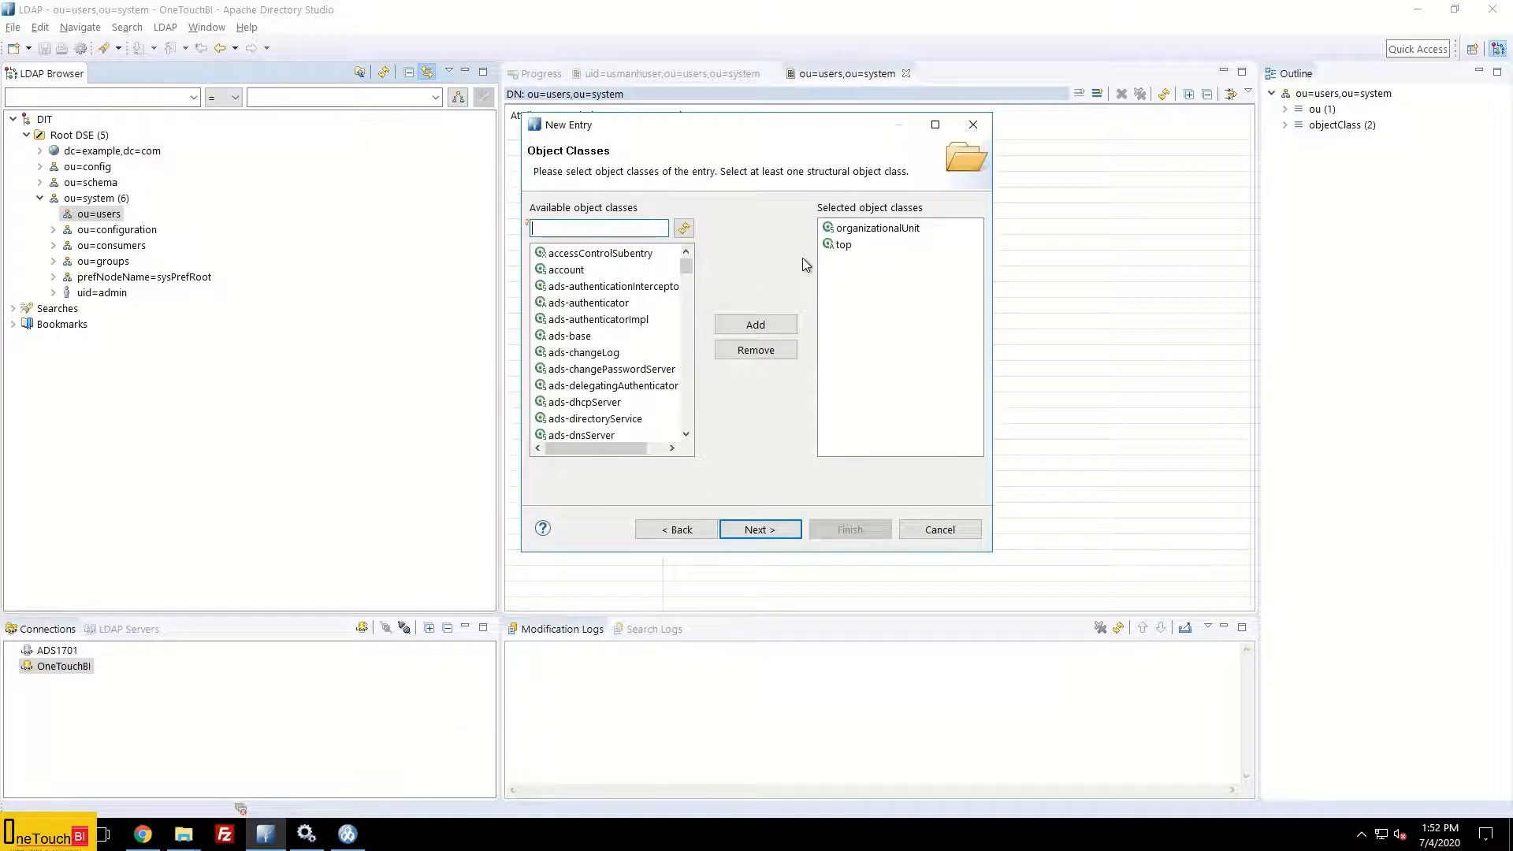
{"action": "left_click", "coordinate": [864, 232]}
{"action": "left_click", "coordinate": [758, 351]}
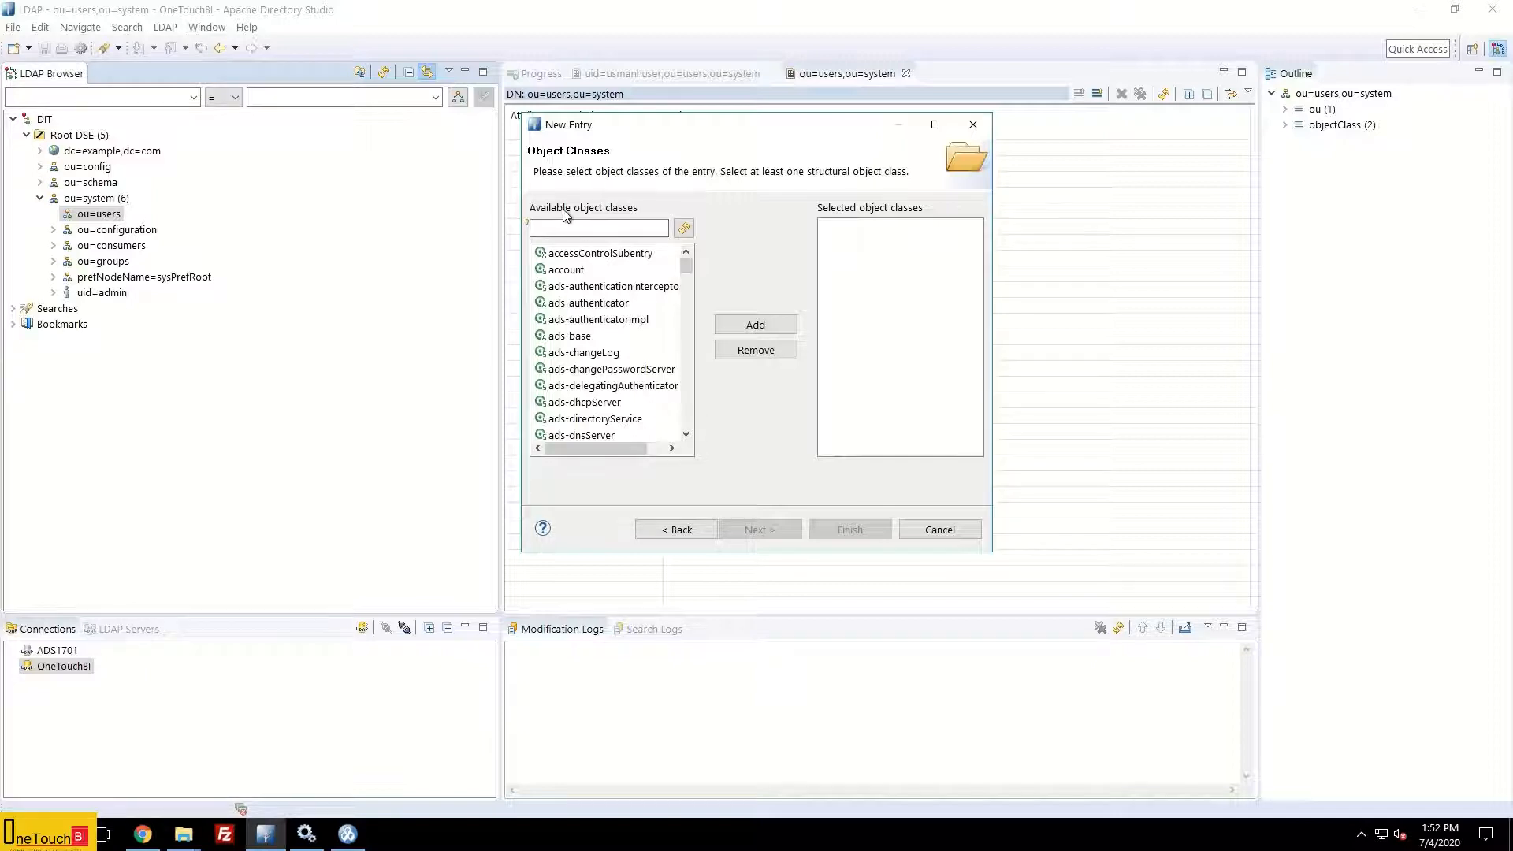
{"action": "left_click", "coordinate": [599, 230]}
{"action": "type", "text": "inet"}
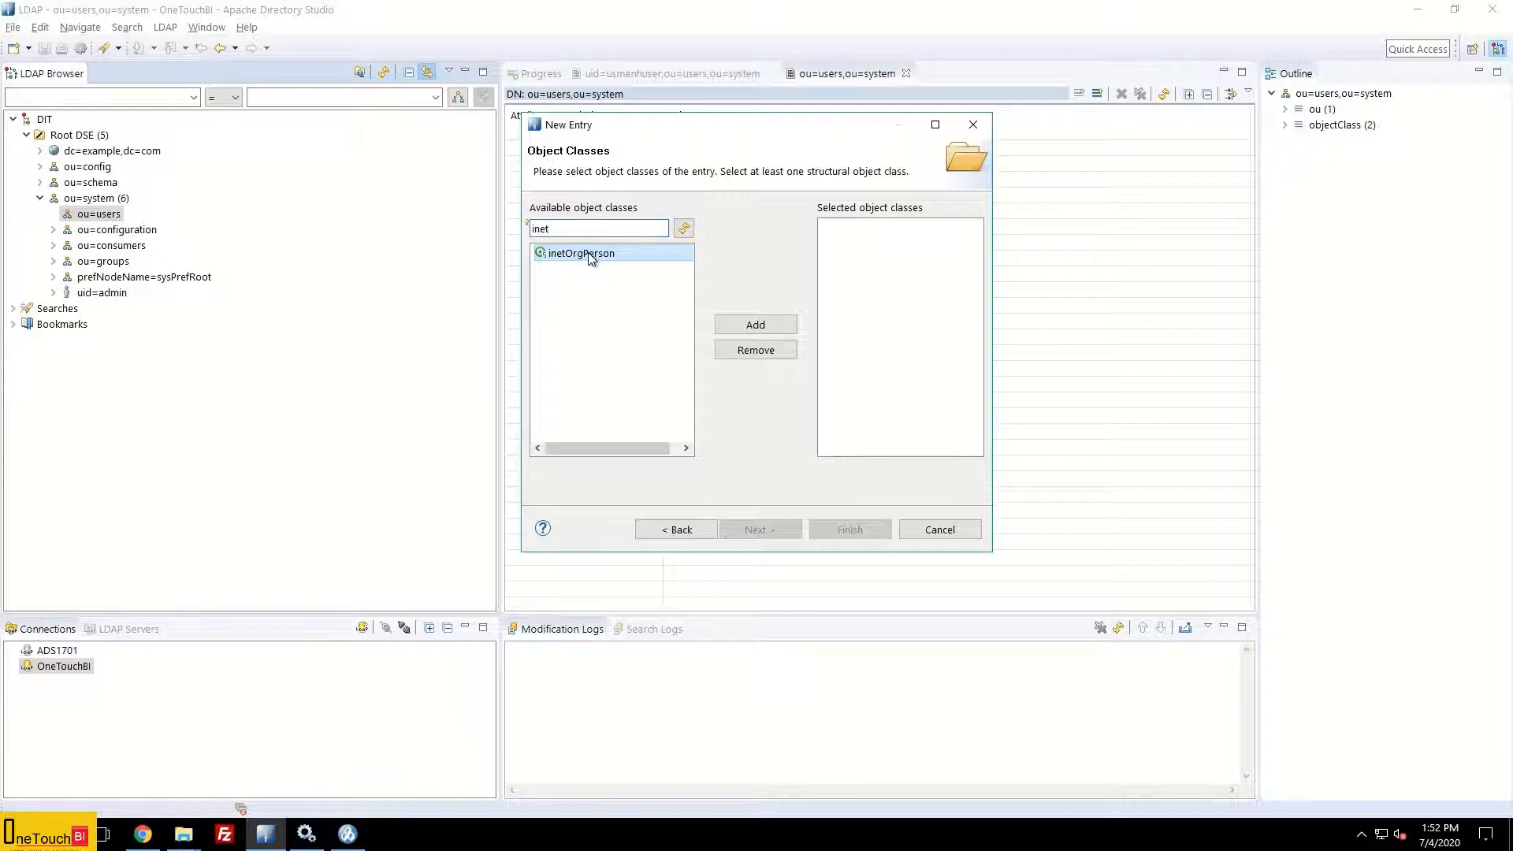
{"action": "left_click", "coordinate": [746, 326]}
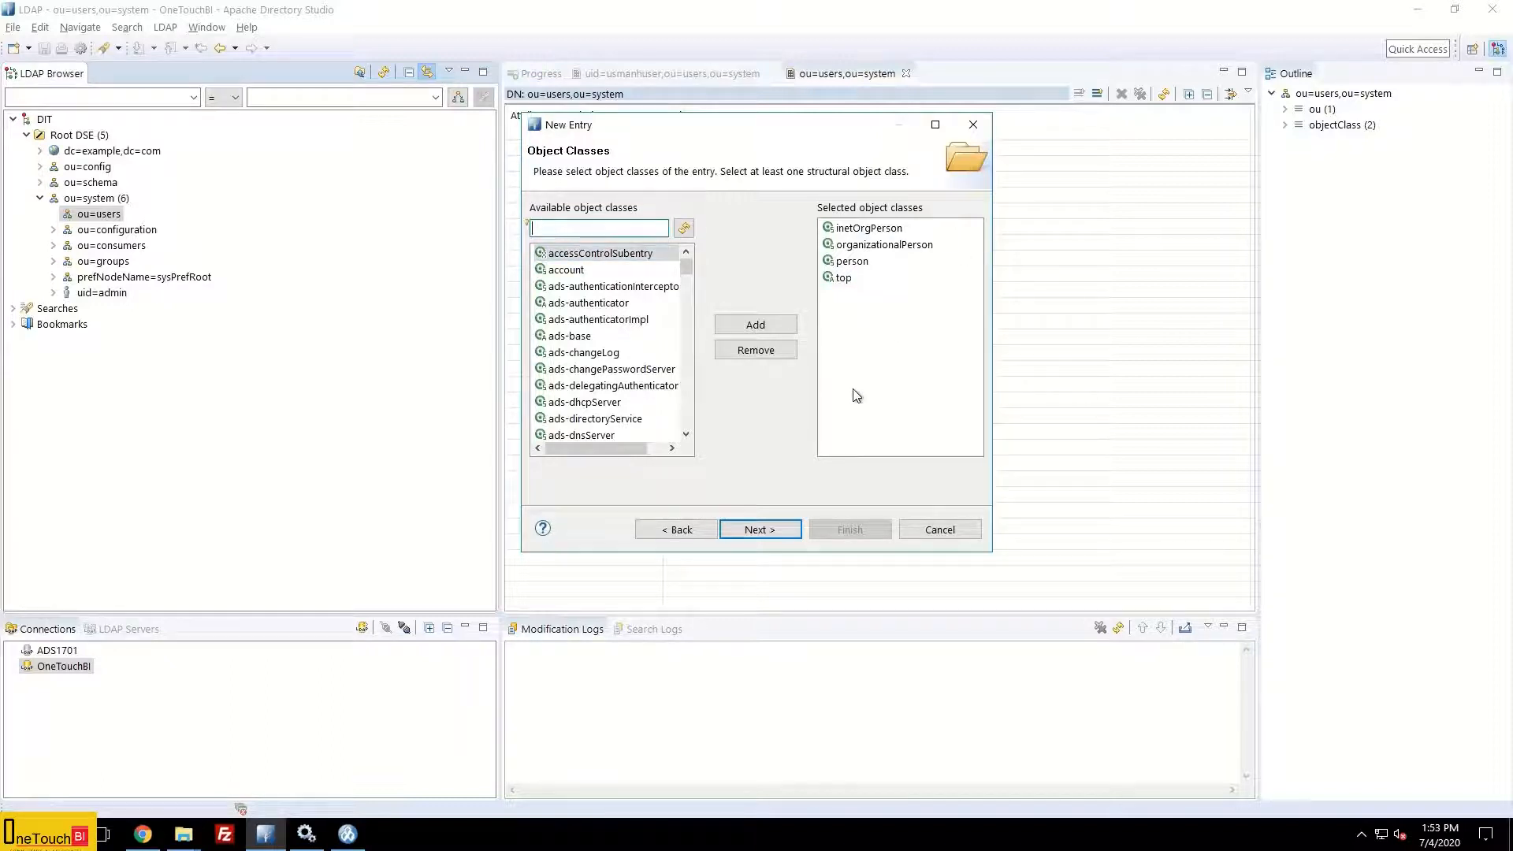
{"action": "left_click", "coordinate": [777, 527]}
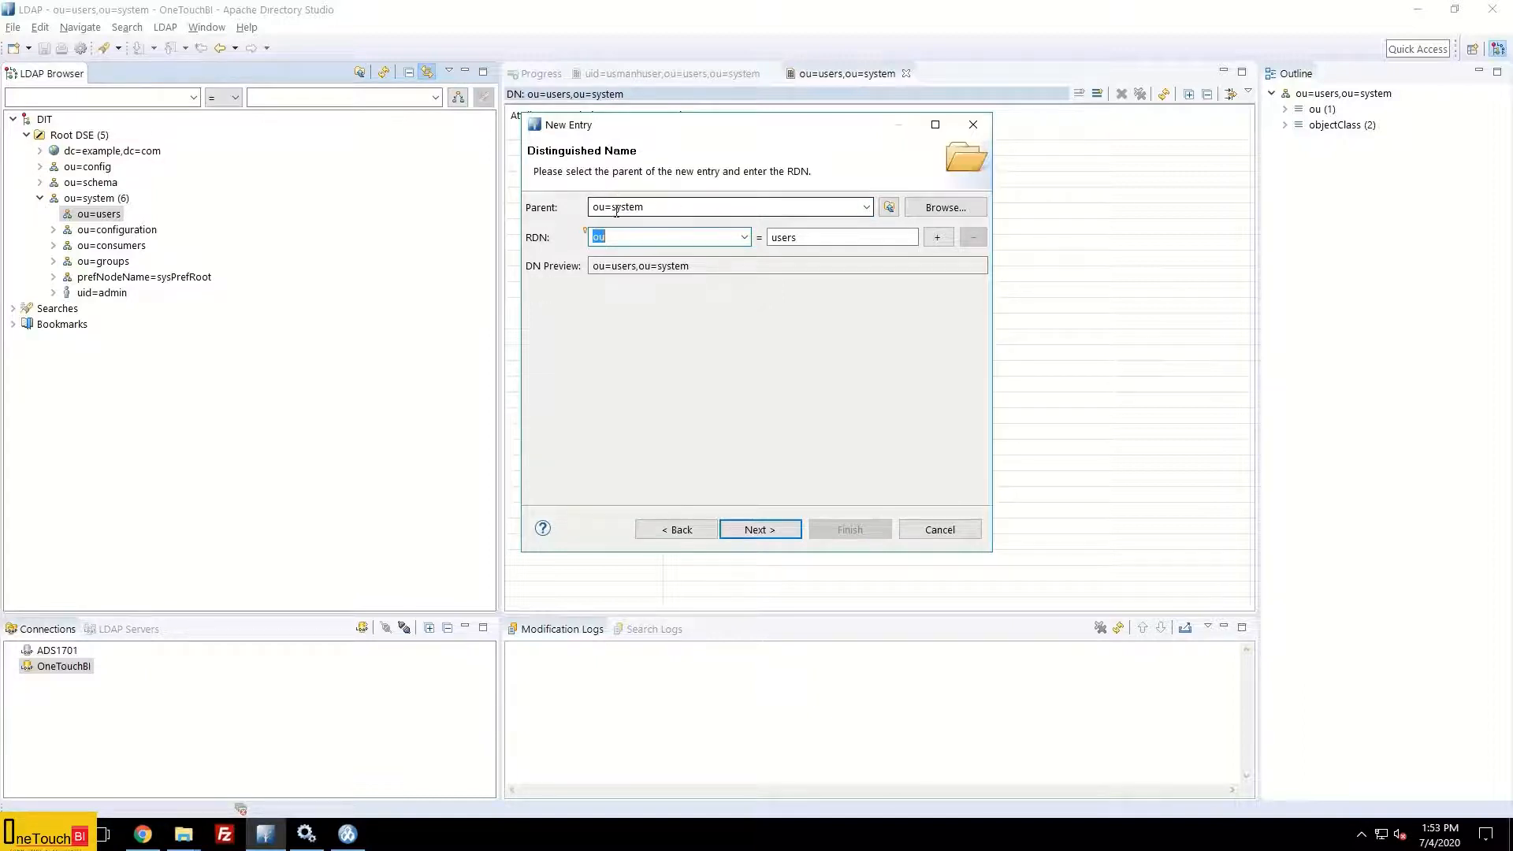
Step: Set the parent to ou=users,ou=system and the RDN attribute to uid
{"action": "left_click", "coordinate": [866, 207]}
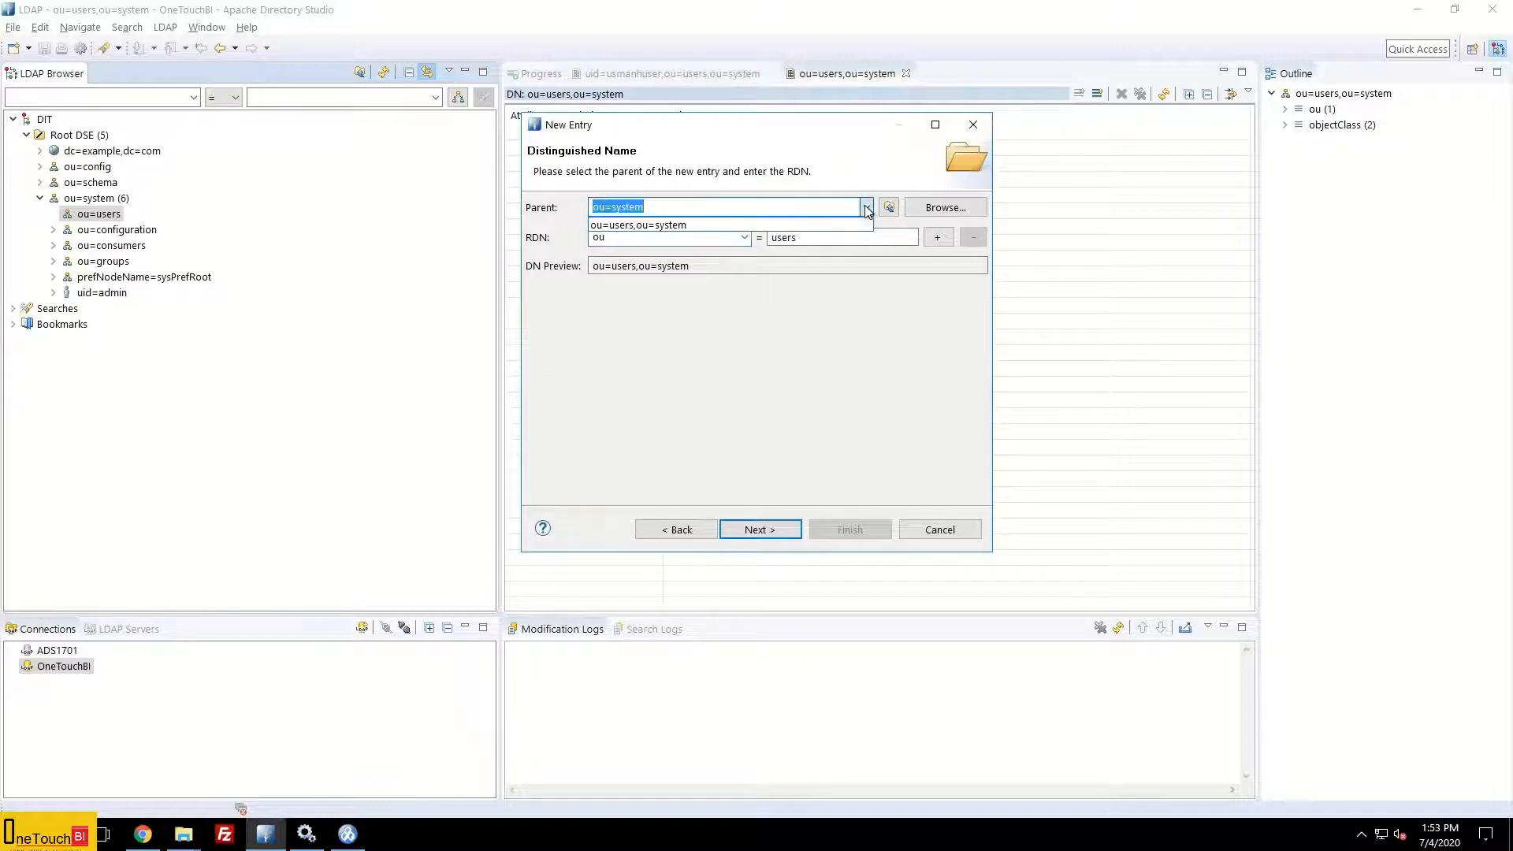
{"action": "left_click", "coordinate": [670, 226]}
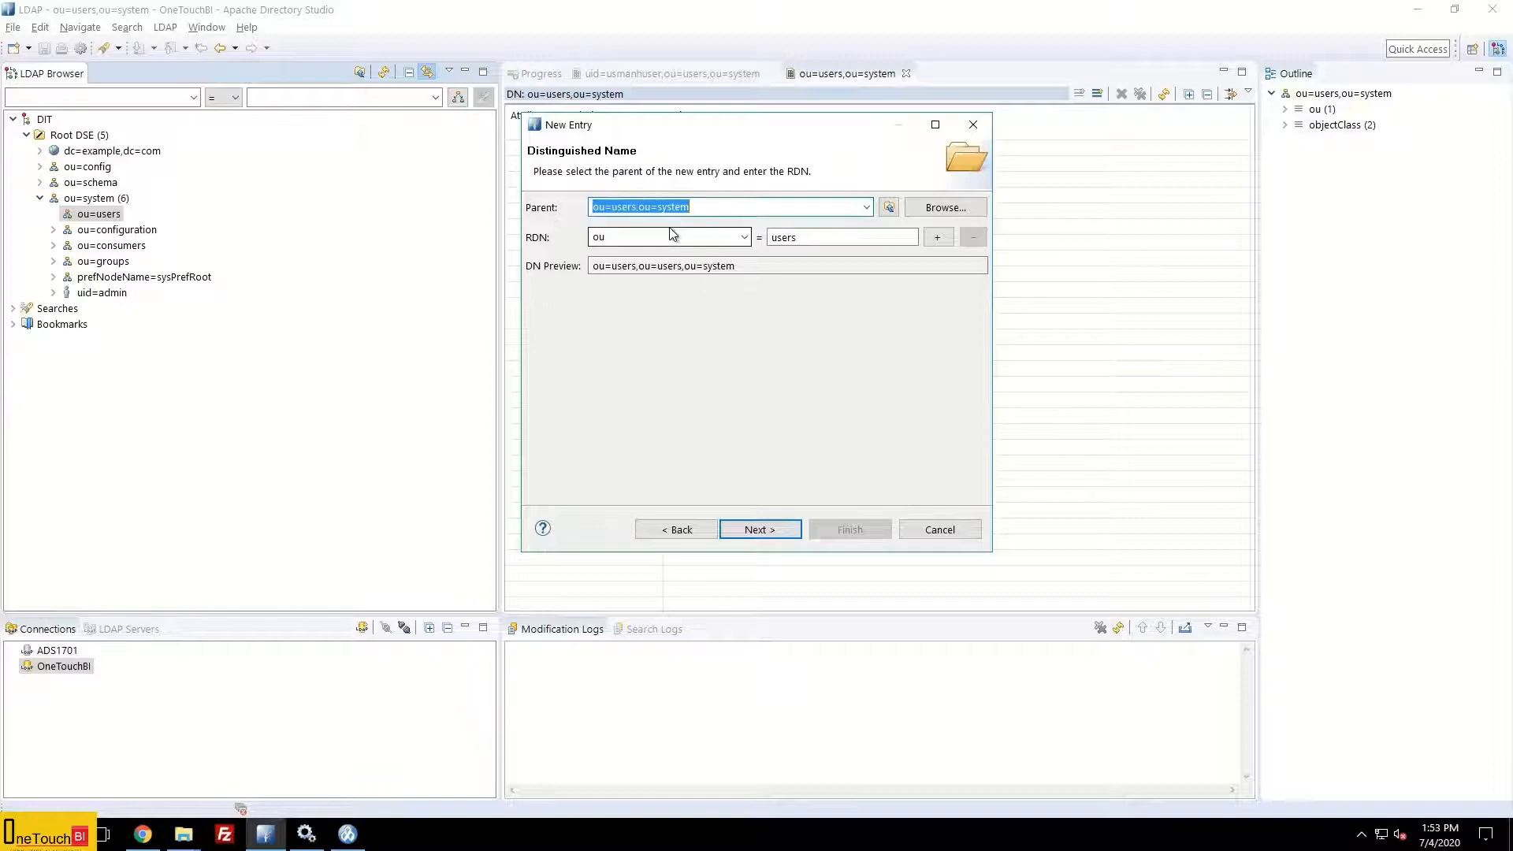
{"action": "left_click", "coordinate": [706, 206]}
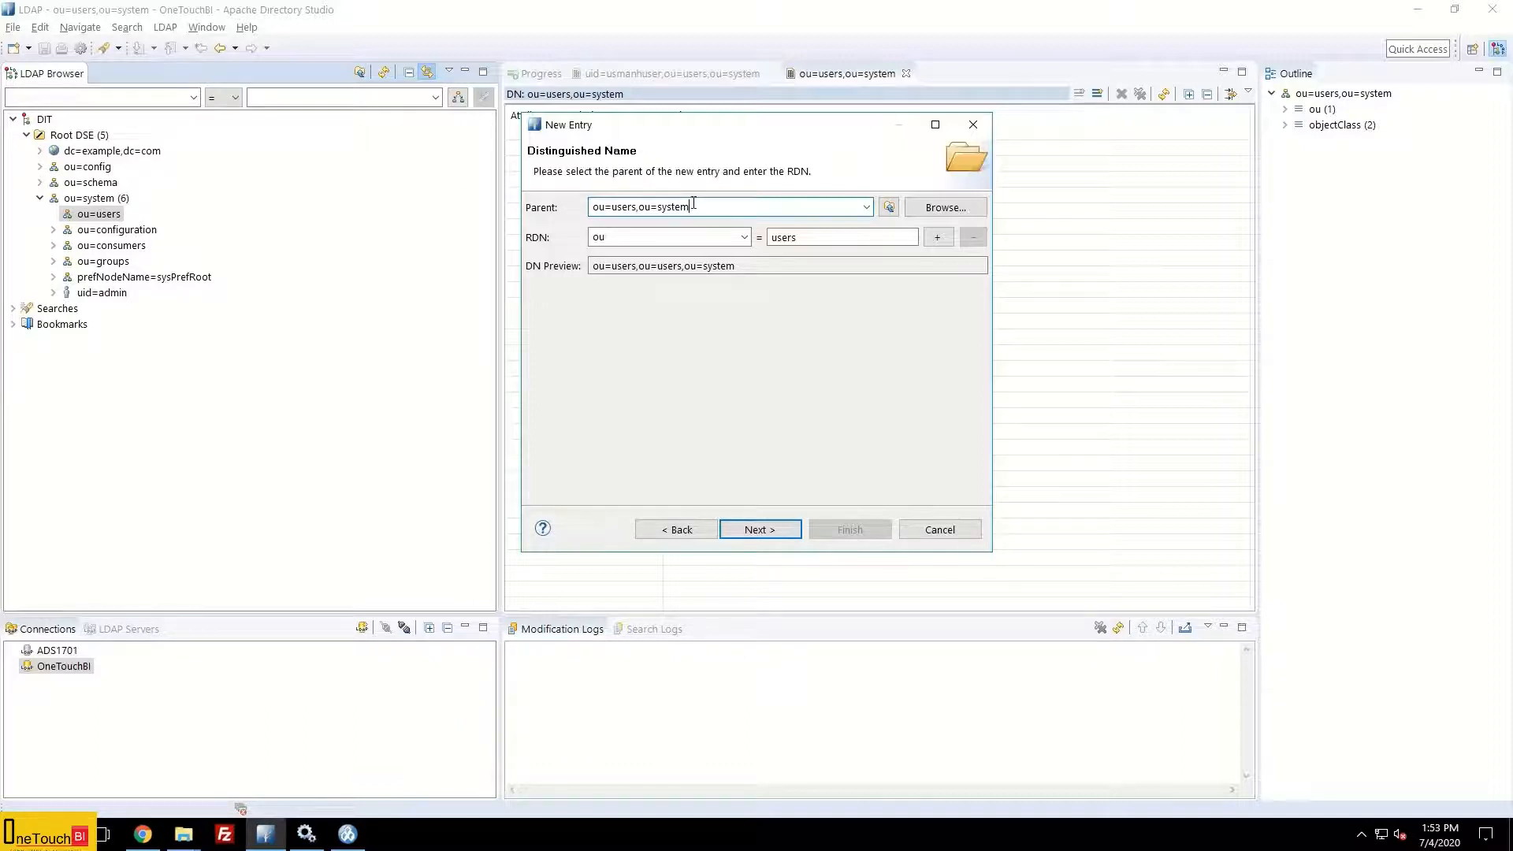
{"action": "double_click", "coordinate": [621, 236]}
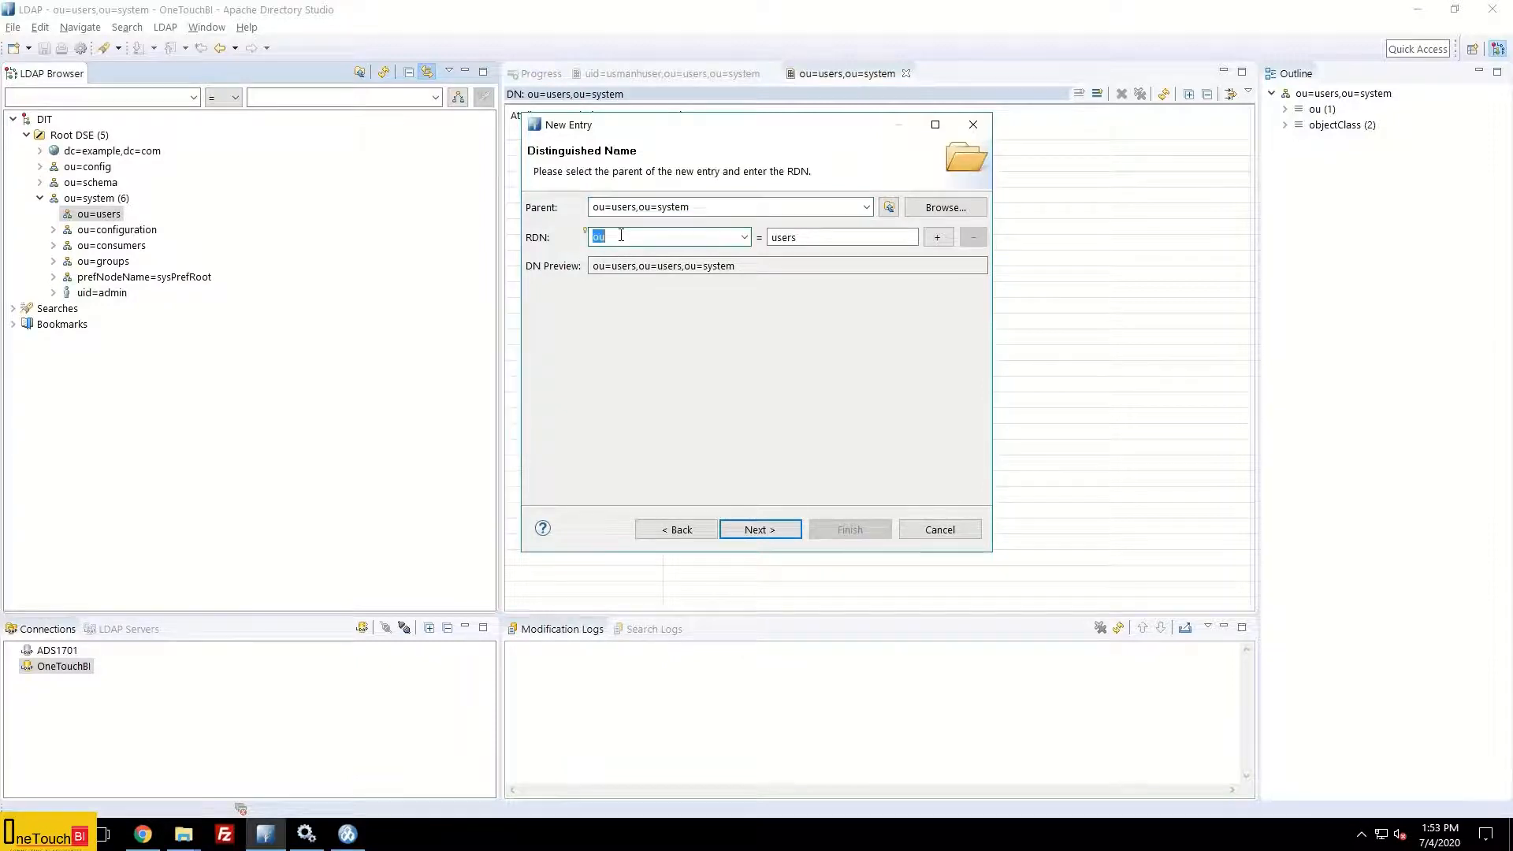
{"action": "type", "text": "uid"}
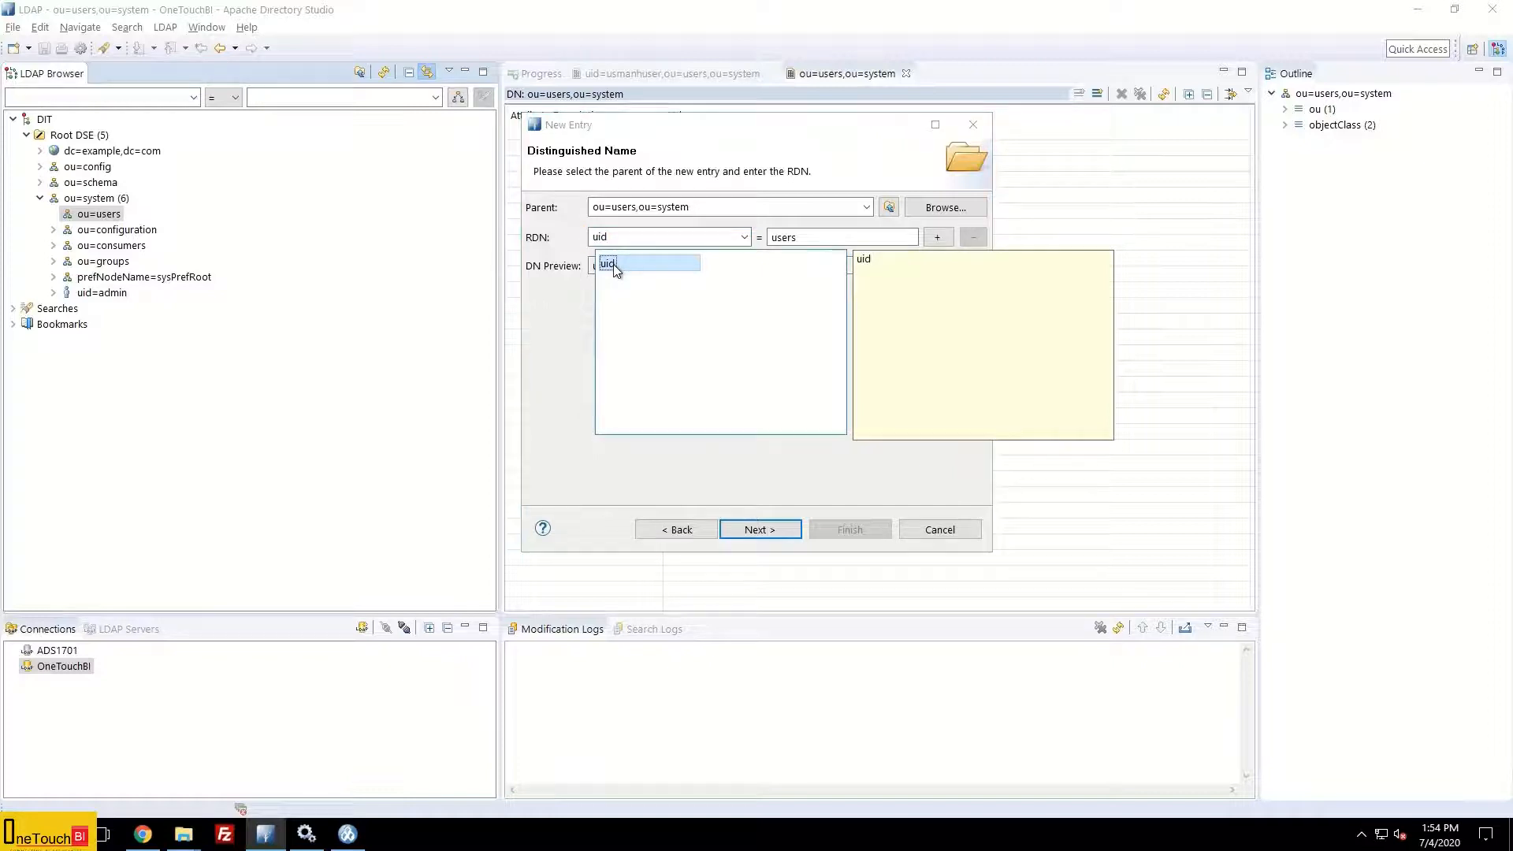
{"action": "double_click", "coordinate": [615, 264]}
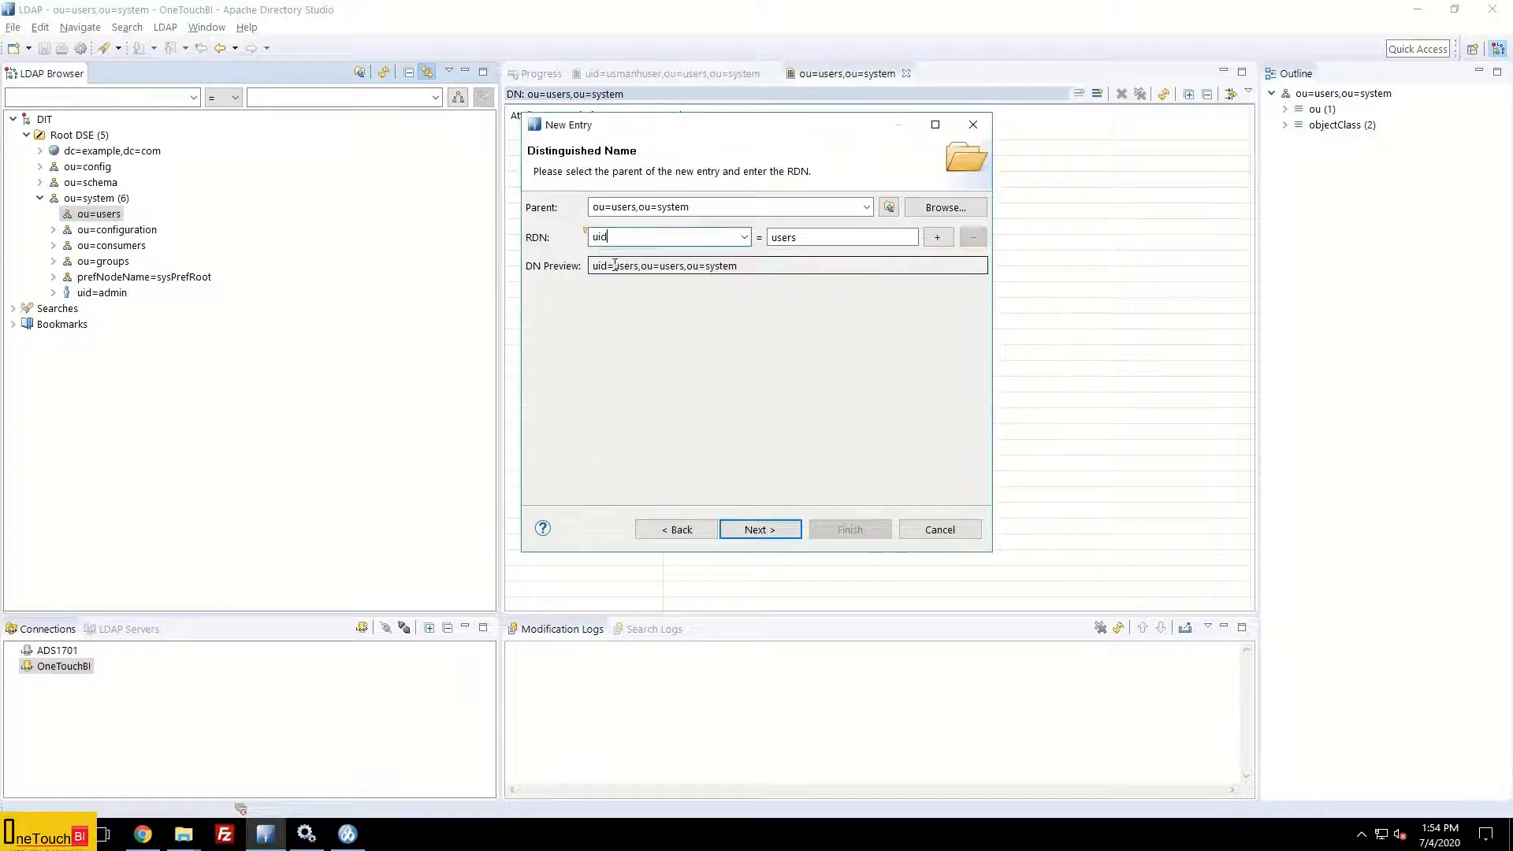
Step: Set the uid value to the admin's e-mail address, review the DN, and continue
{"action": "left_click", "coordinate": [812, 238]}
{"action": "double_click", "coordinate": [811, 238]}
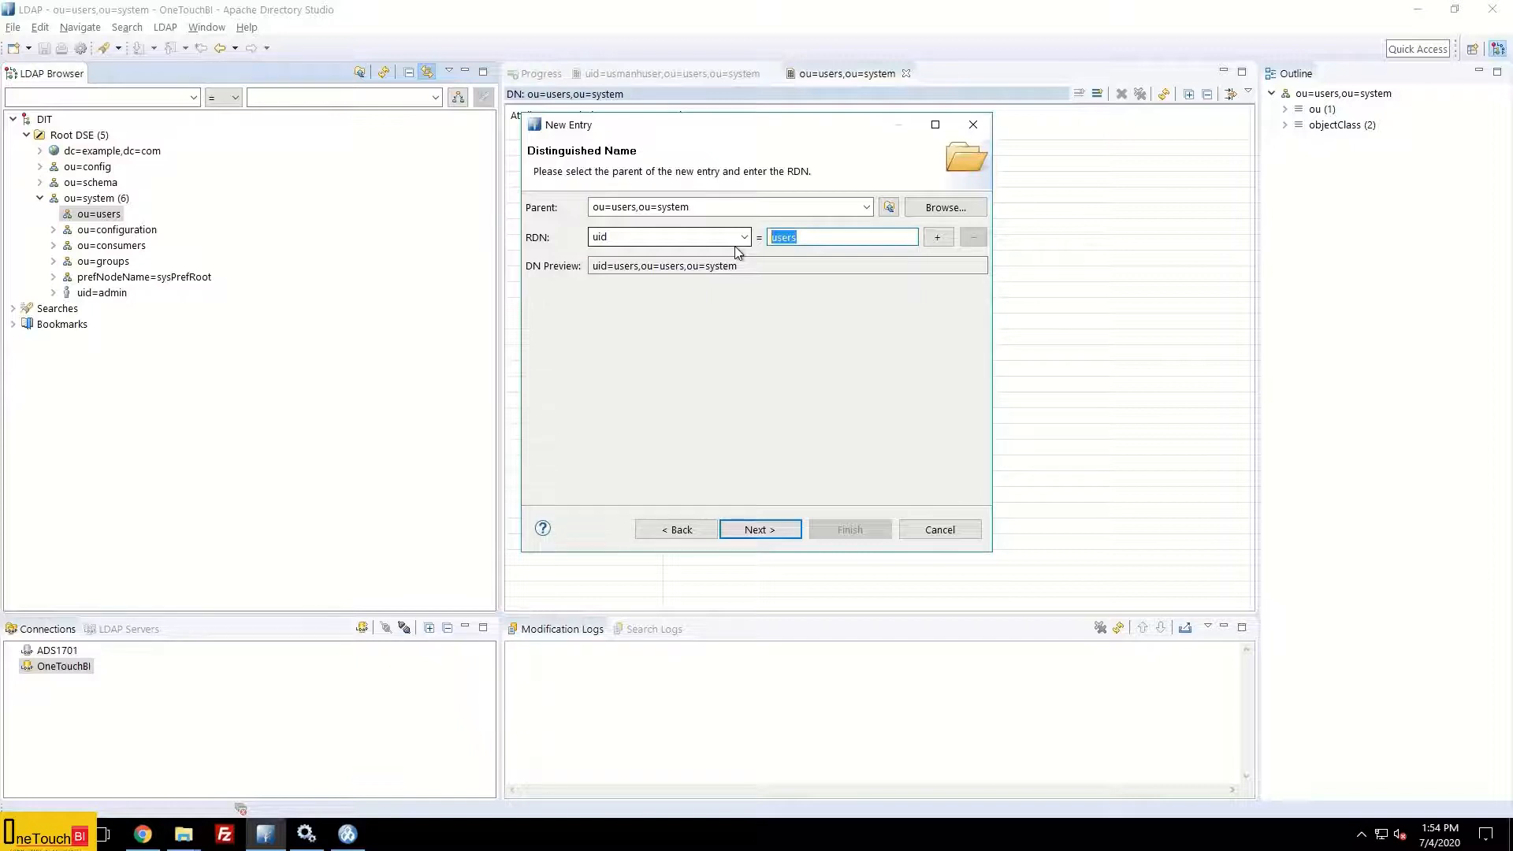
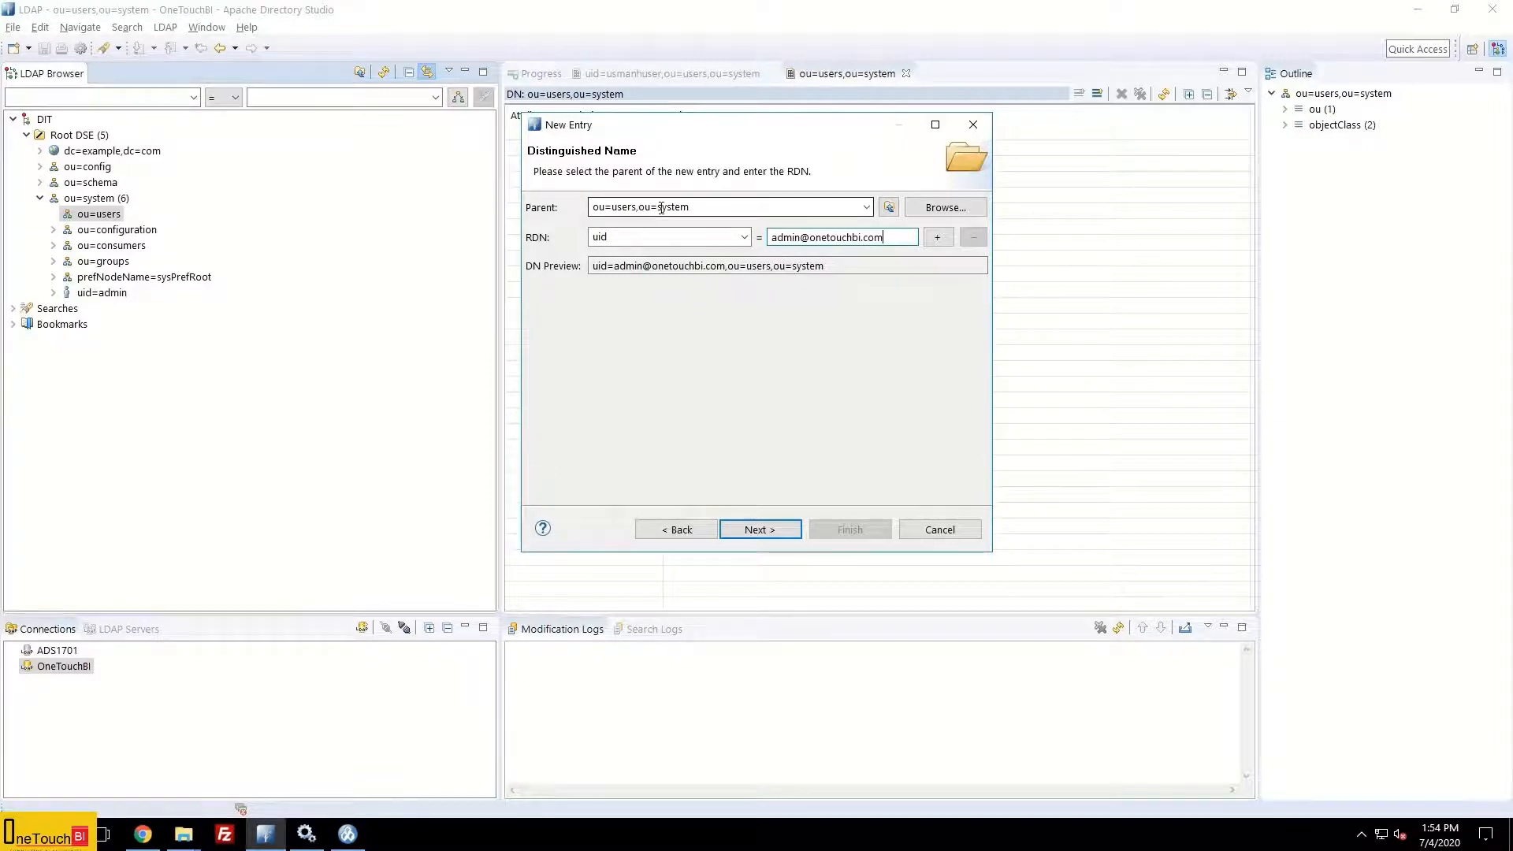
{"action": "left_click_drag", "start_coordinate": [593, 266], "coordinate": [862, 267]}
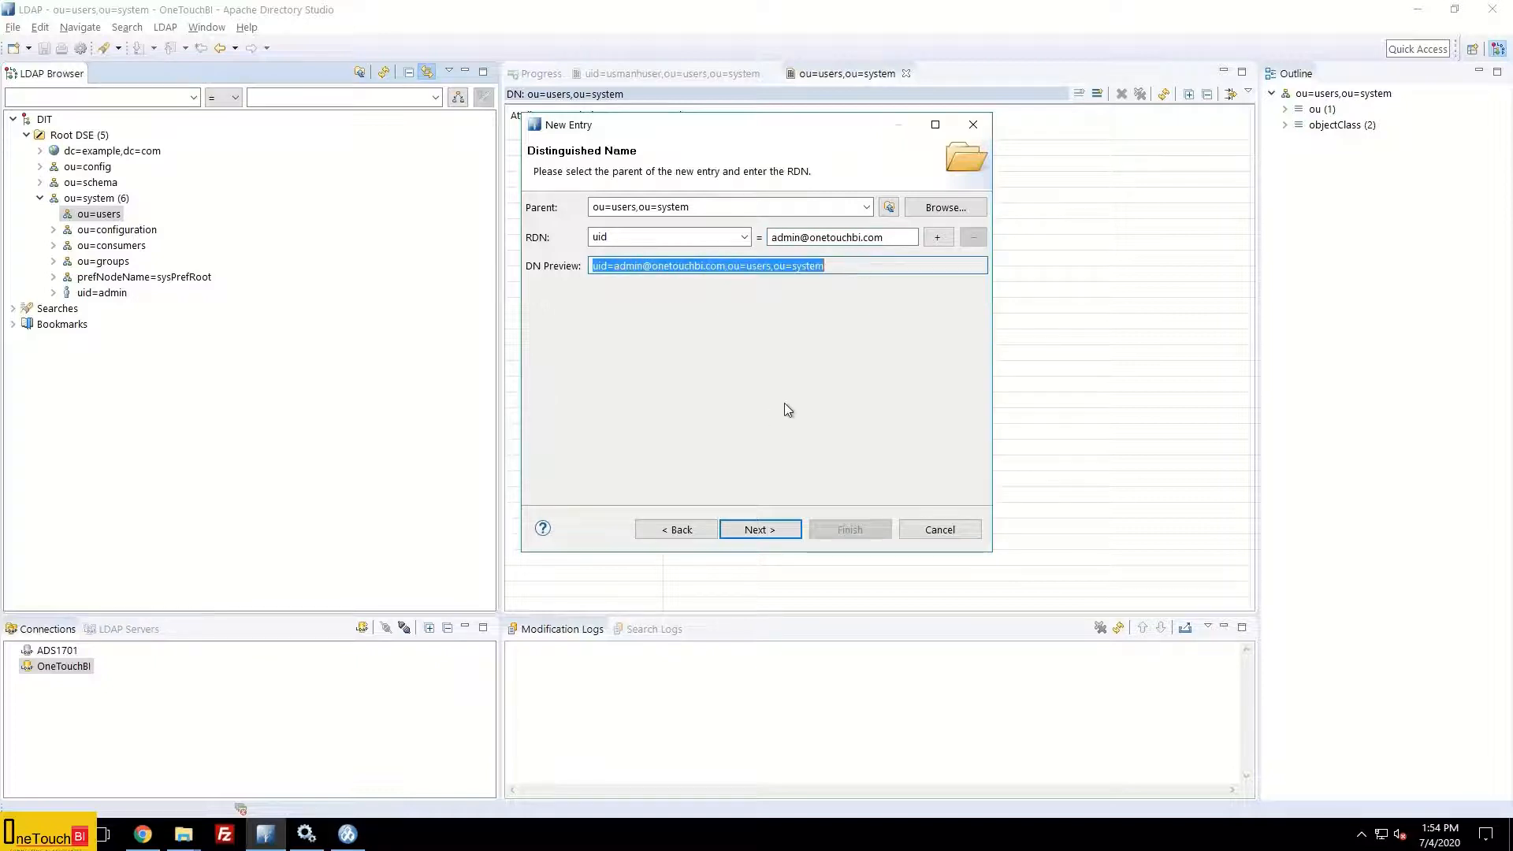
{"action": "left_click", "coordinate": [768, 534]}
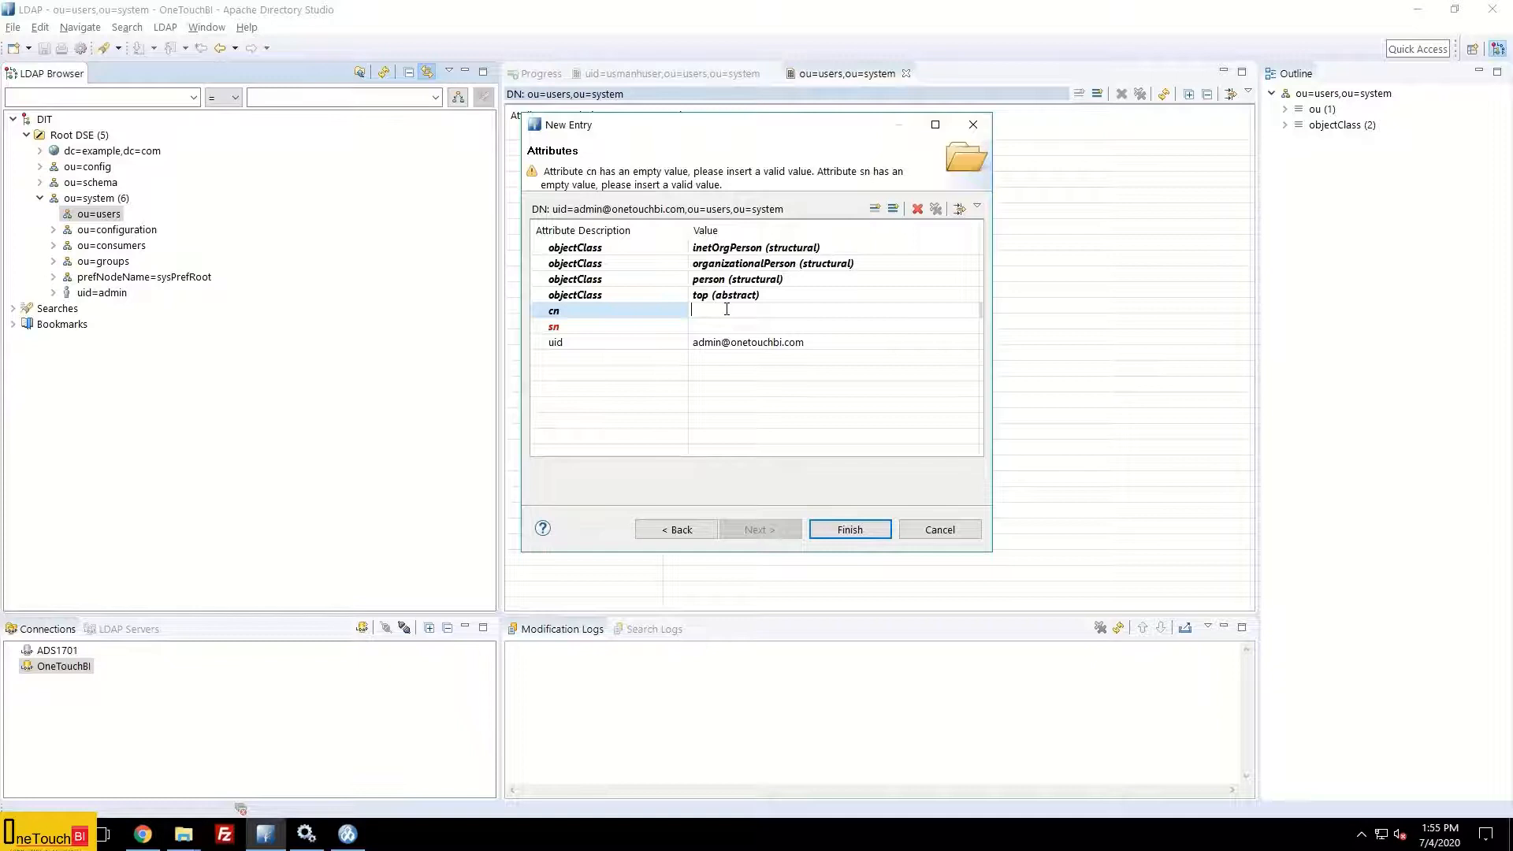
Step: Set the entry's cn to Admin and sn to OneTouchBI
{"action": "type", "text": "Admin"}
{"action": "left_click", "coordinate": [723, 326]}
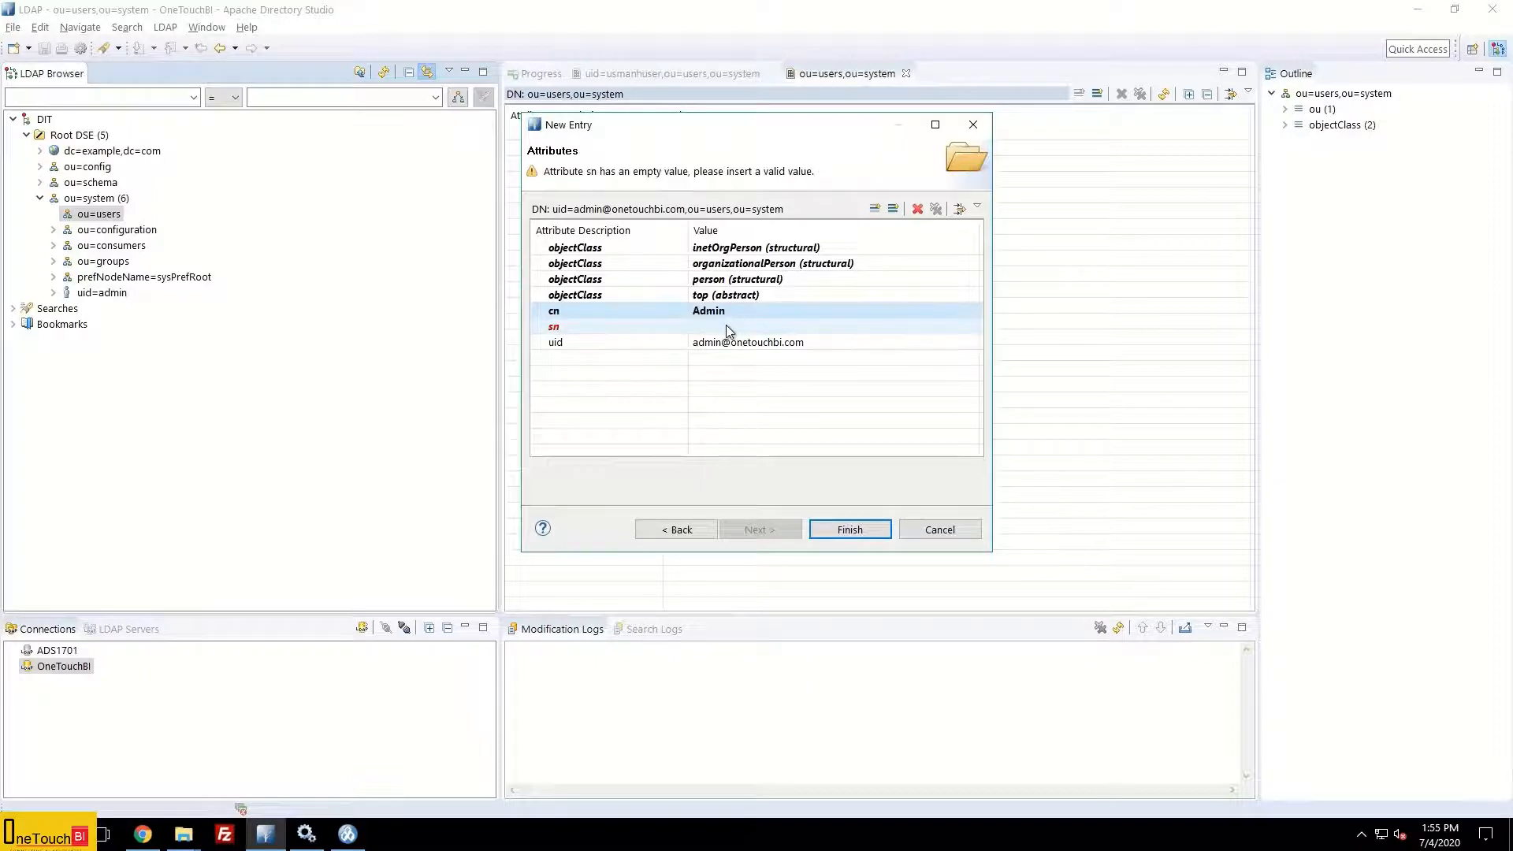
{"action": "left_click", "coordinate": [724, 326]}
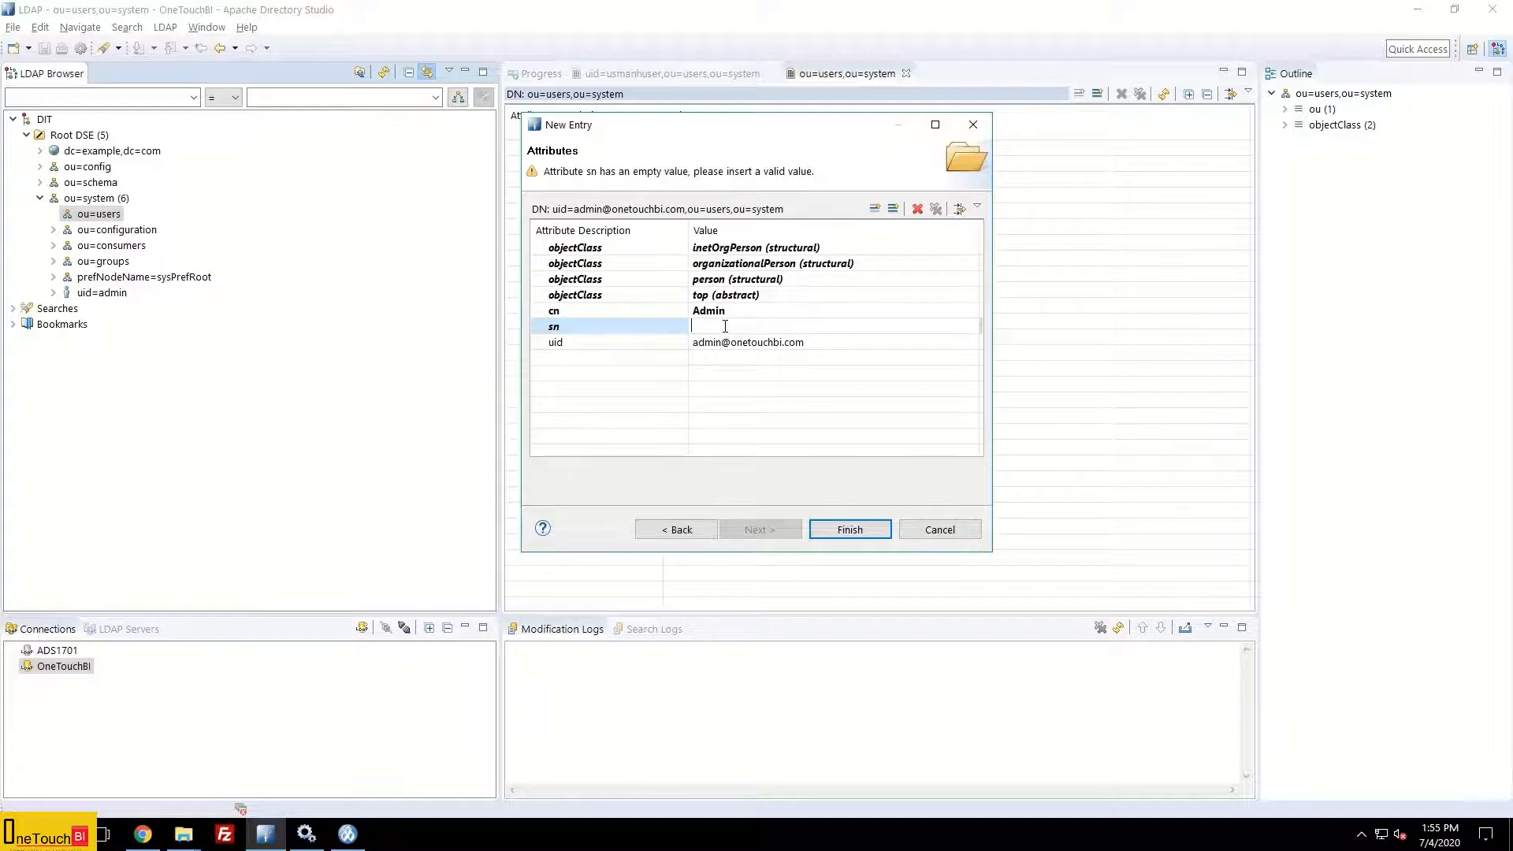
{"action": "type", "text": "OneTouchBI"}
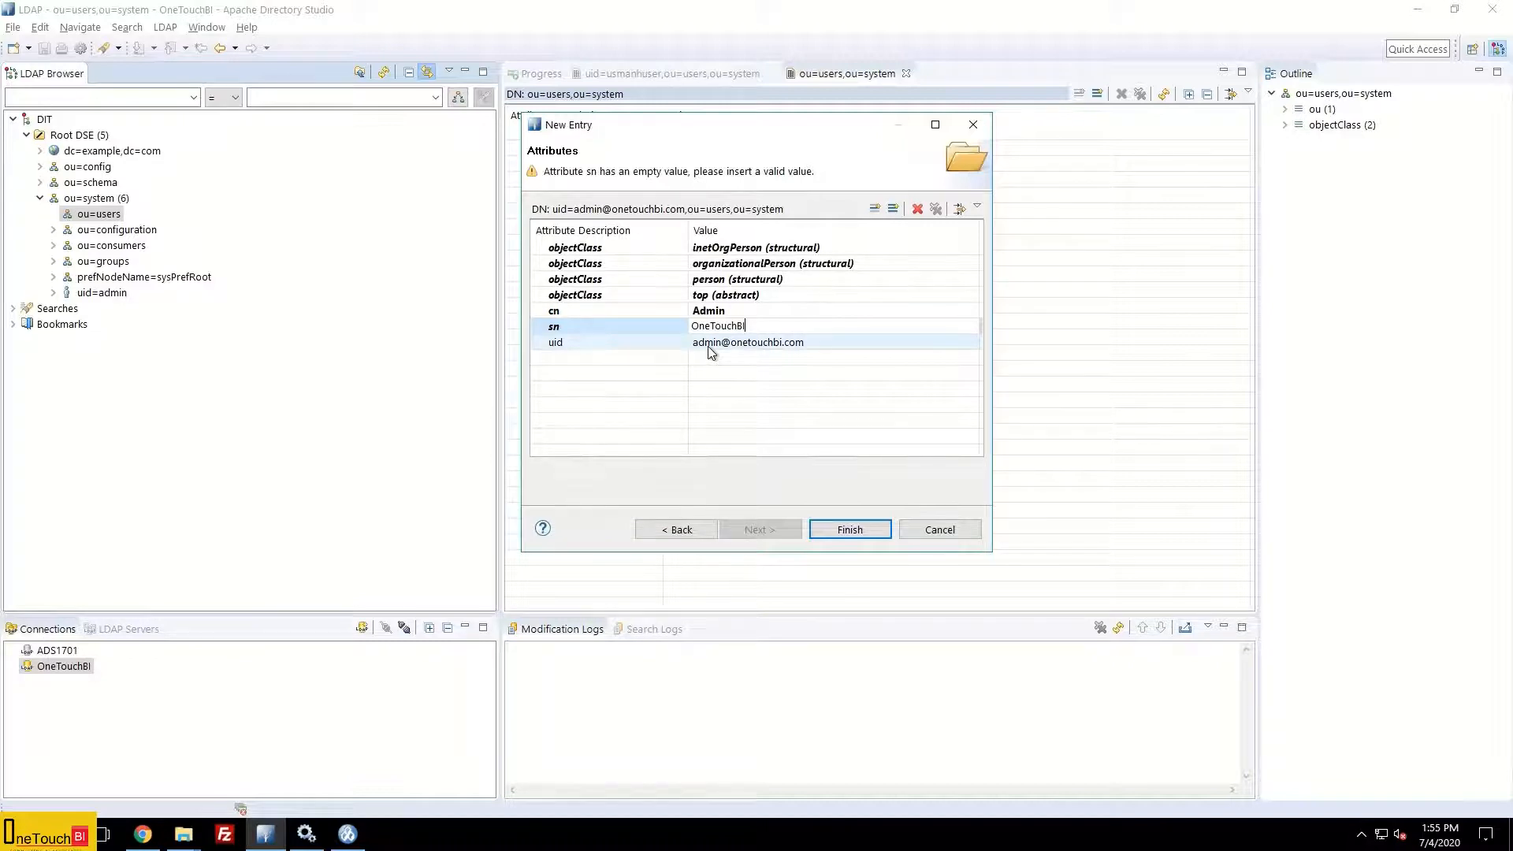
Step: Add a userPassword attribute via the New Attribute wizard and open its Password Editor
{"action": "left_click", "coordinate": [894, 208]}
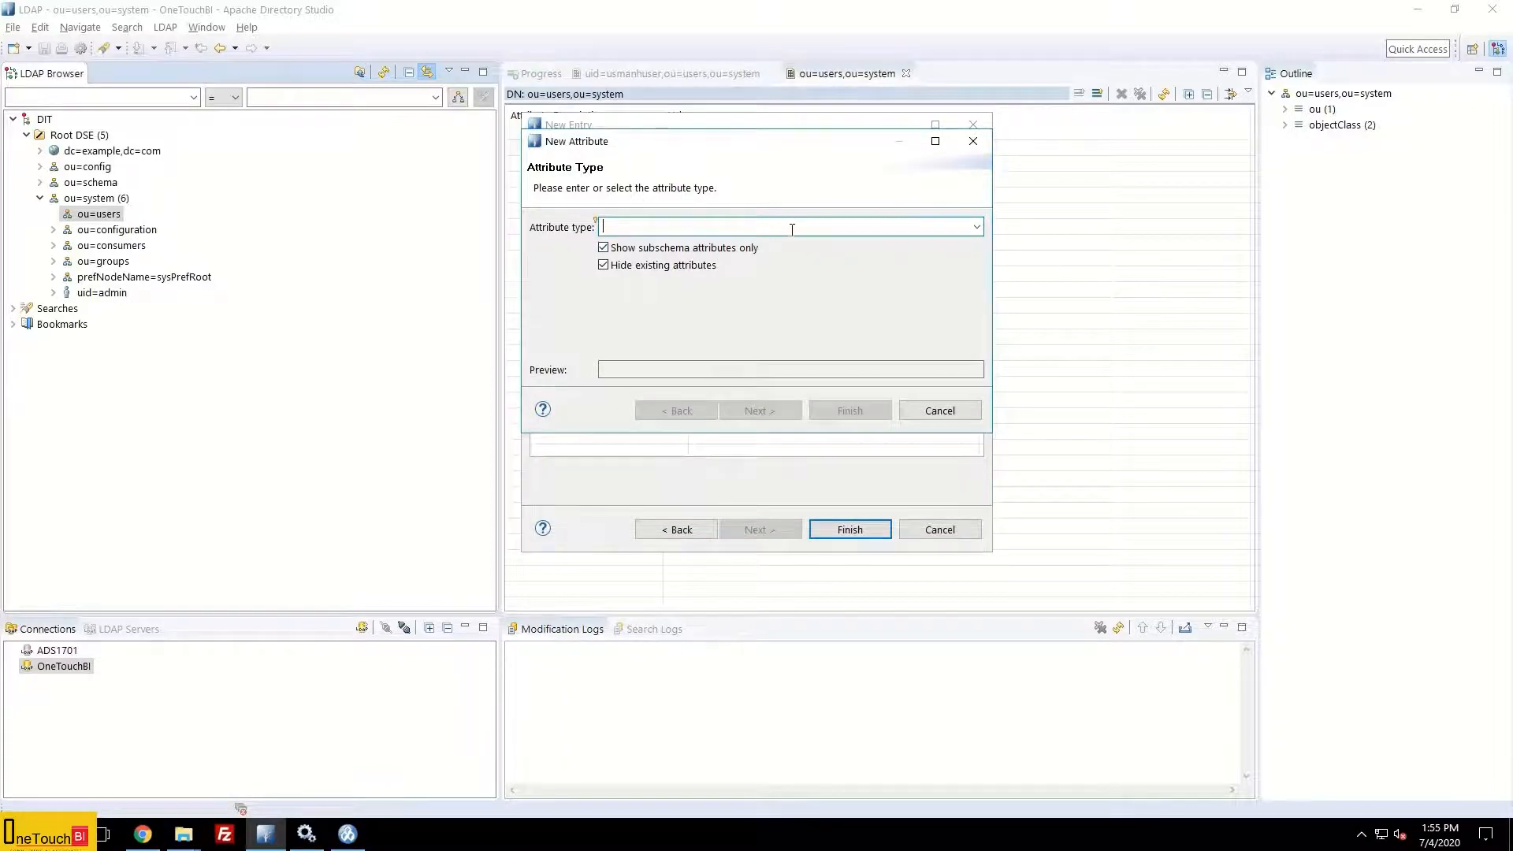
{"action": "type", "text": "userpass"}
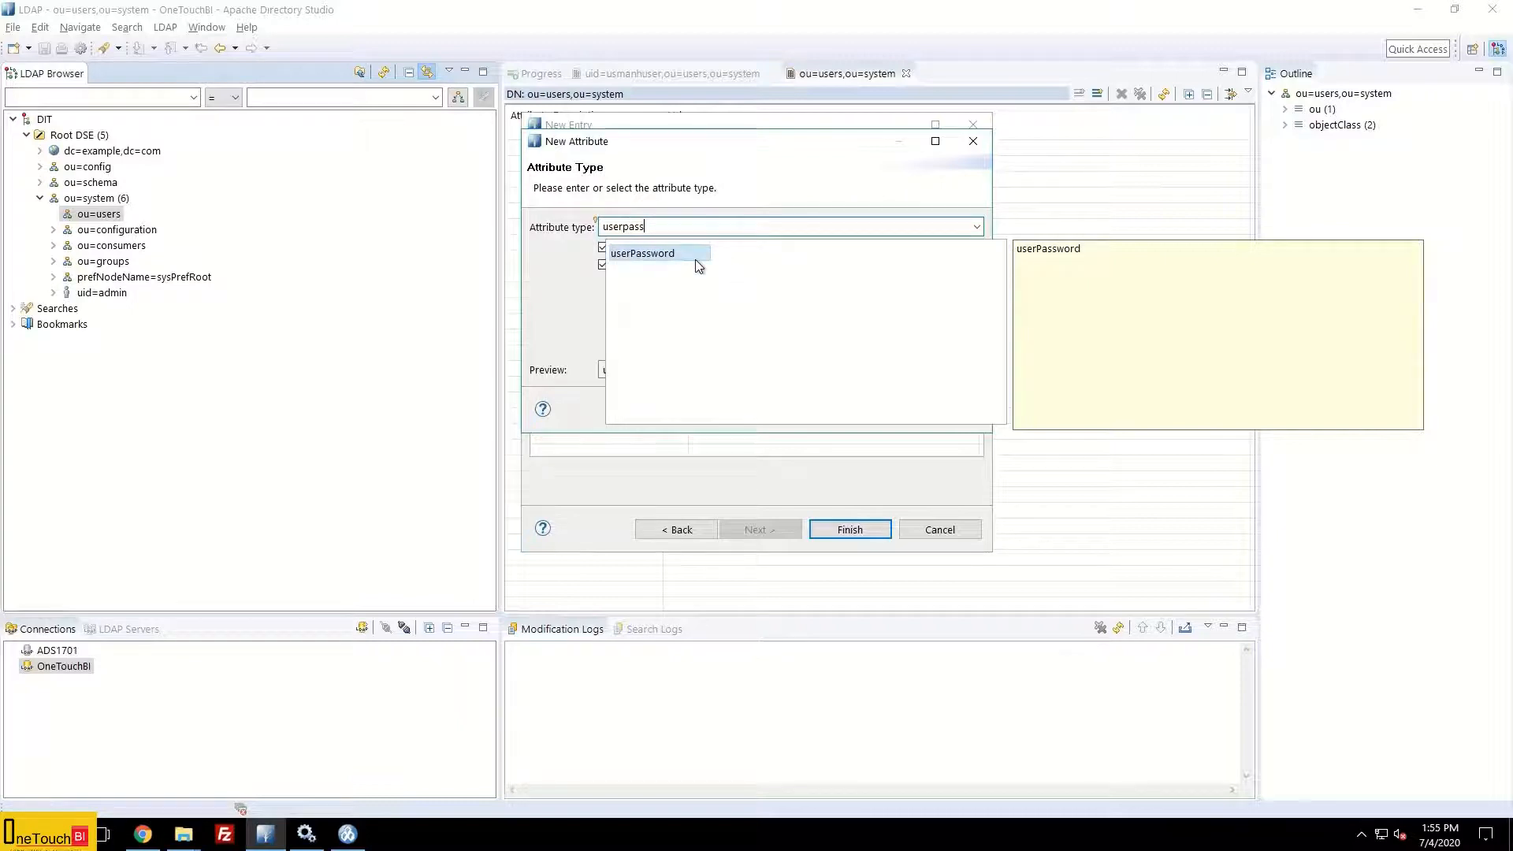
{"action": "double_click", "coordinate": [656, 254]}
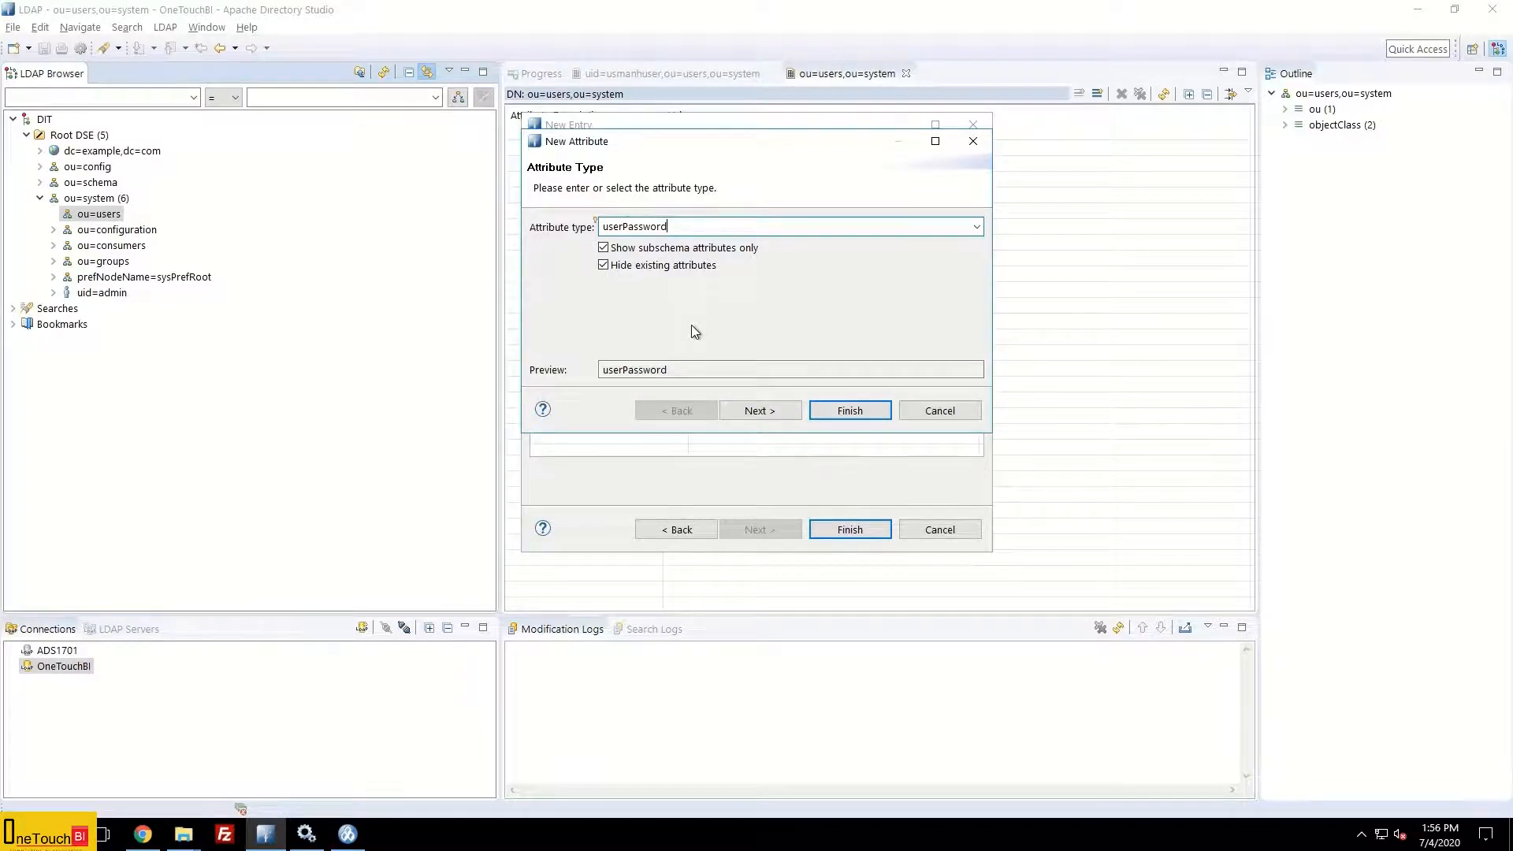
{"action": "left_click", "coordinate": [761, 410]}
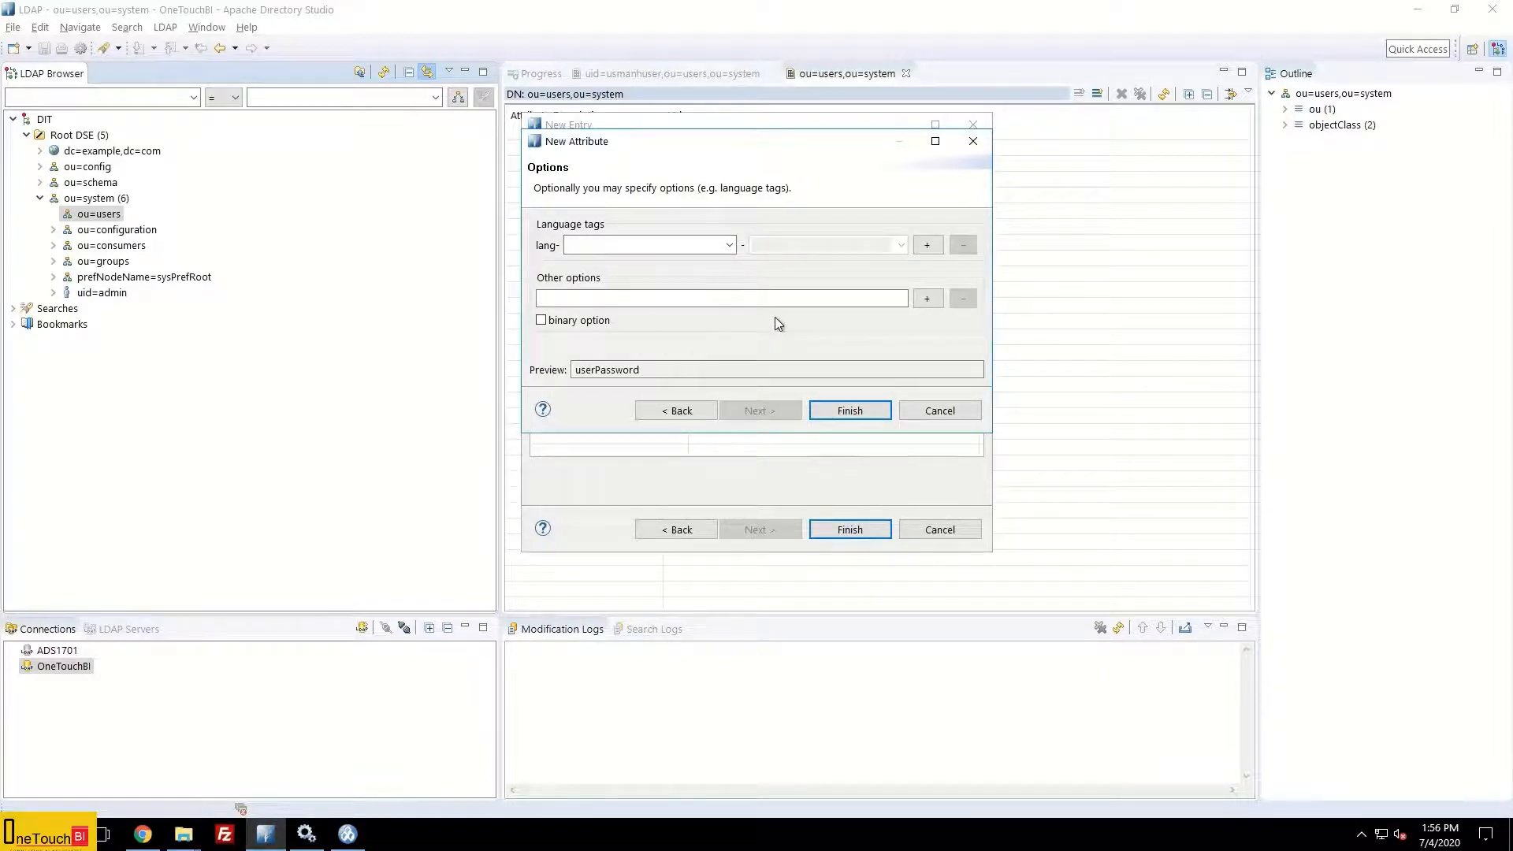
{"action": "left_click", "coordinate": [851, 412]}
{"action": "left_click", "coordinate": [761, 363]}
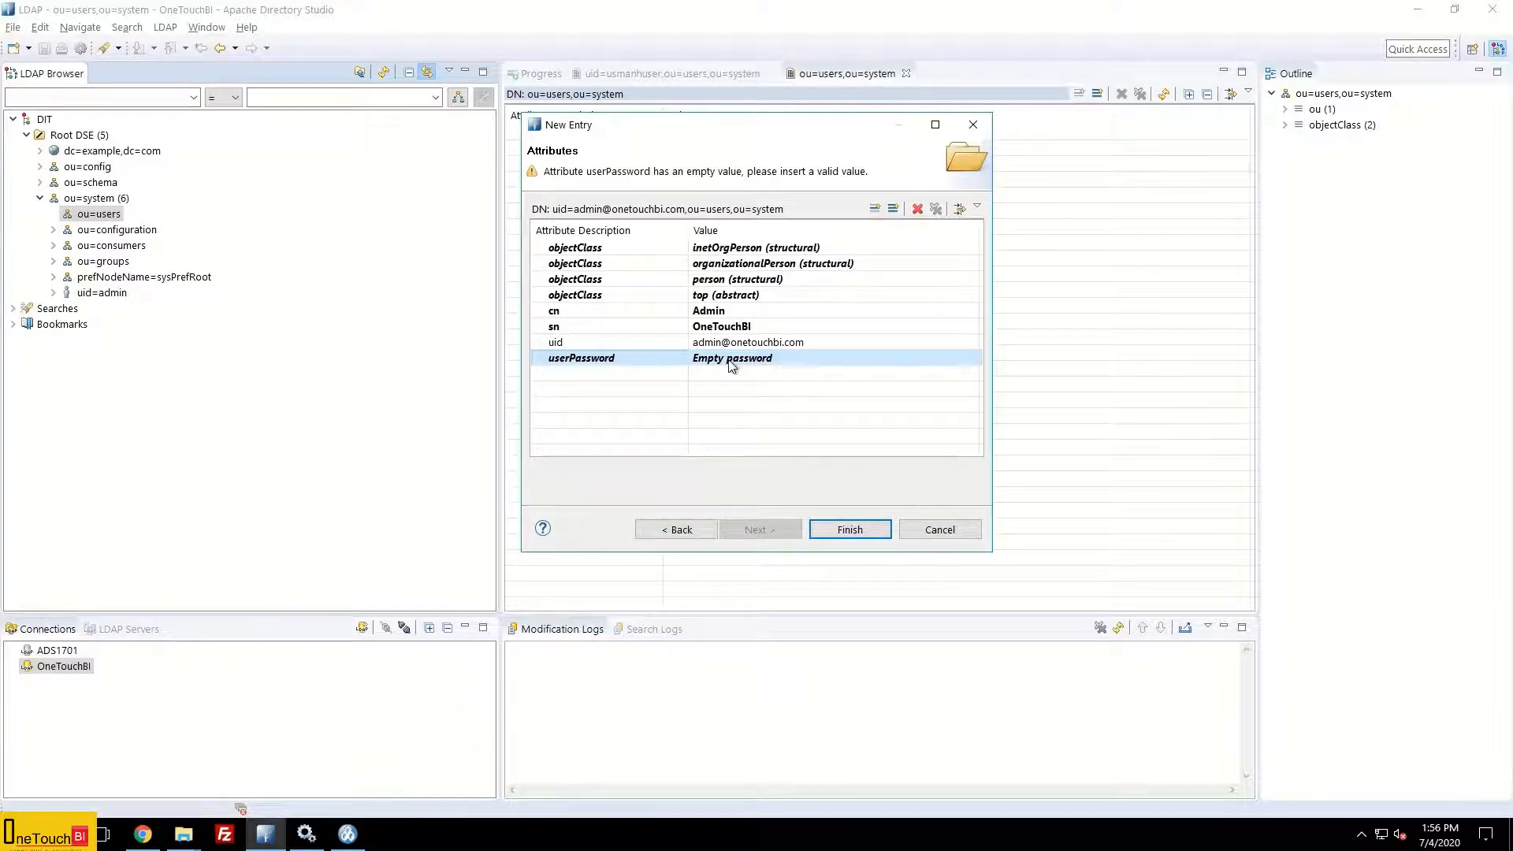
{"action": "double_click", "coordinate": [754, 363]}
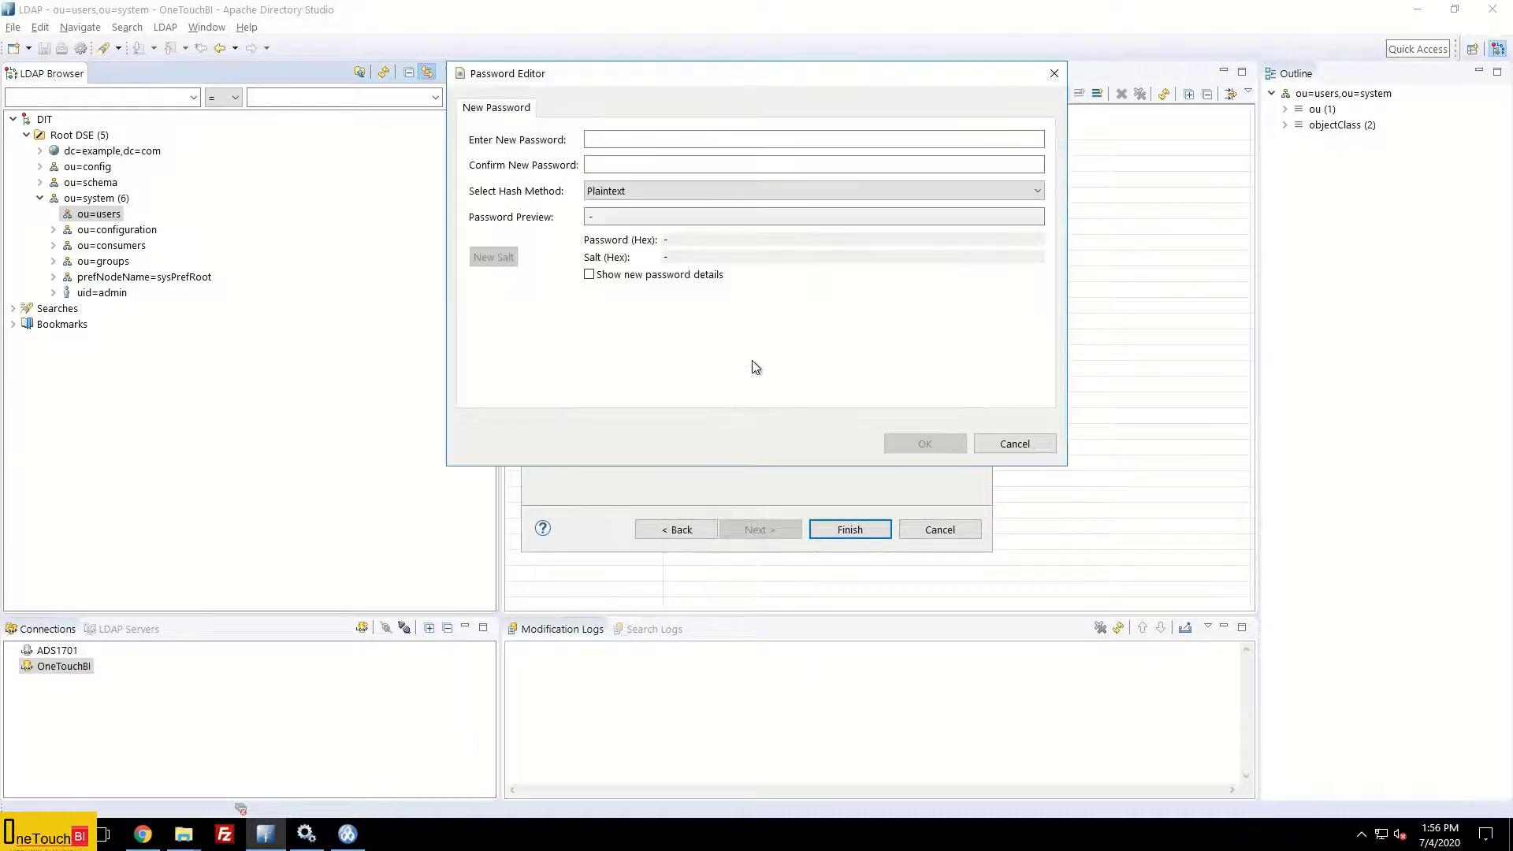
Step: Enter and confirm the admin user's password, then finish creating the inetOrgPerson entry
{"action": "left_click", "coordinate": [601, 141]}
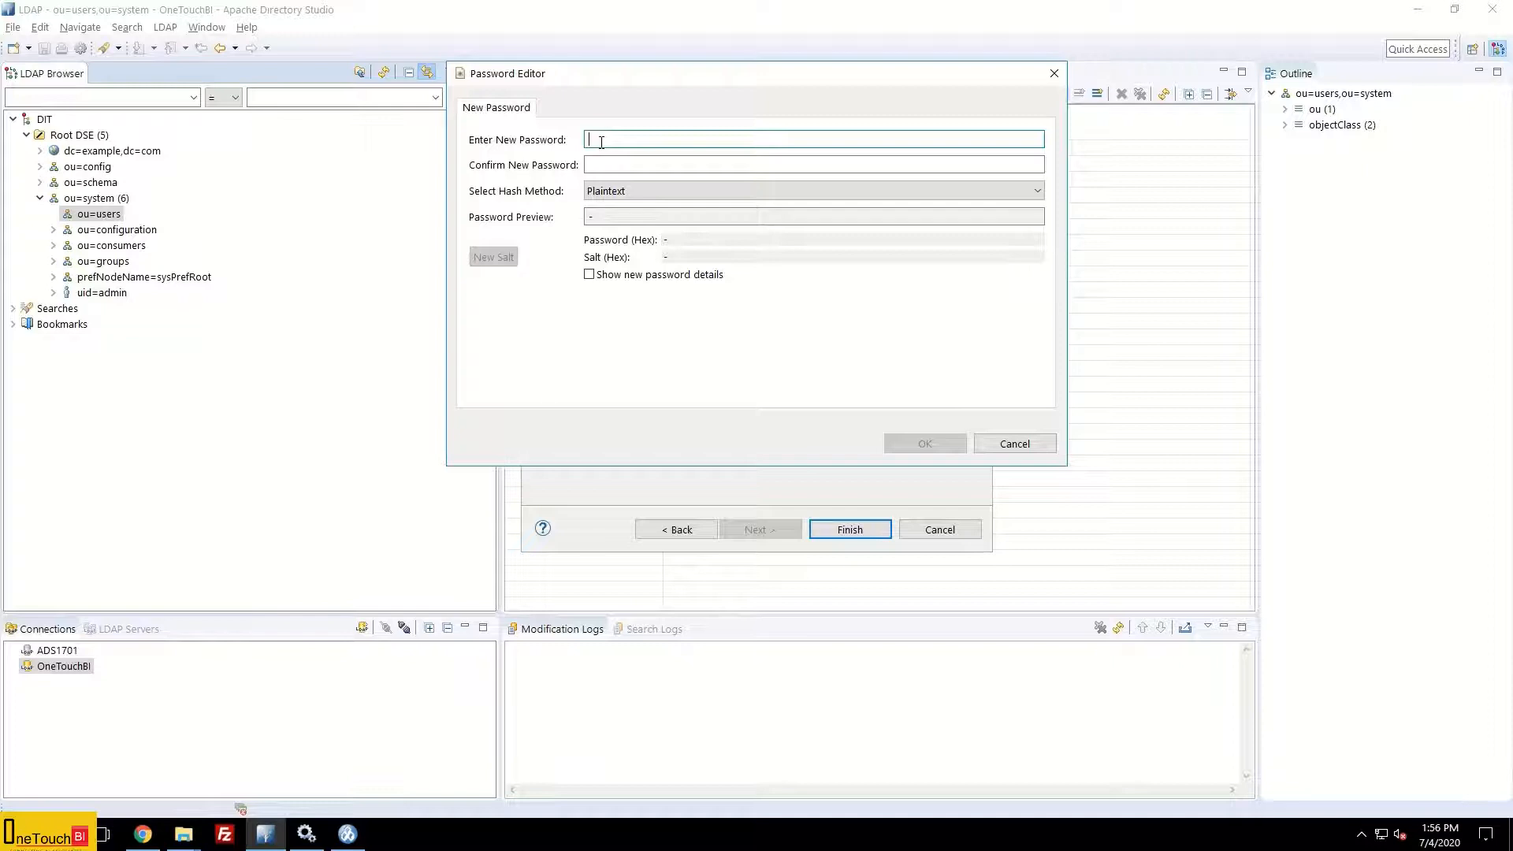
{"action": "type", "text": "••••••••••••"}
{"action": "left_click", "coordinate": [589, 275]}
{"action": "left_click", "coordinate": [612, 164]}
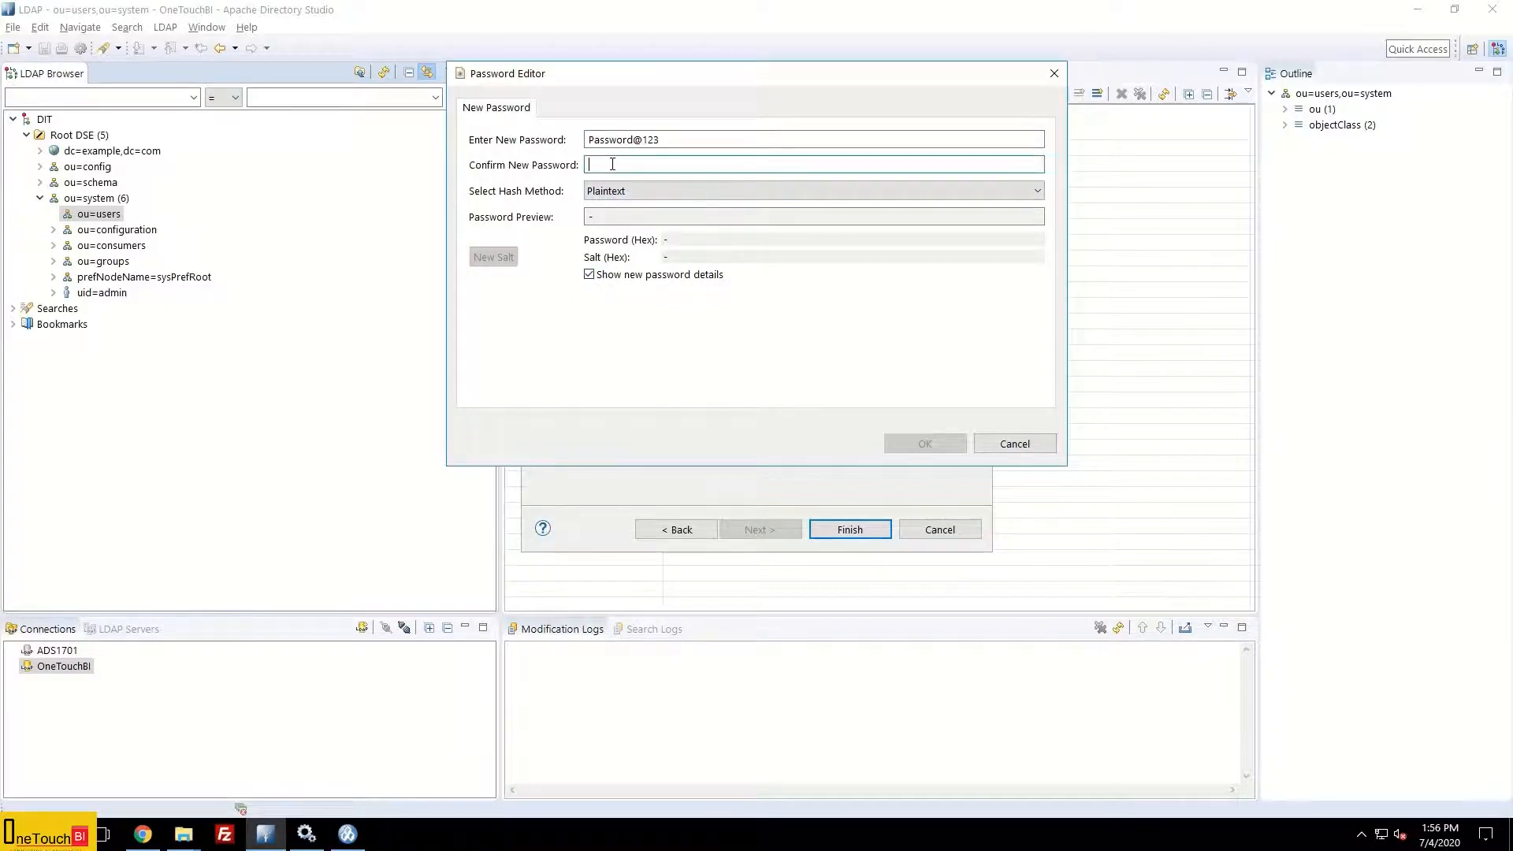
{"action": "type", "text": "Password@123"}
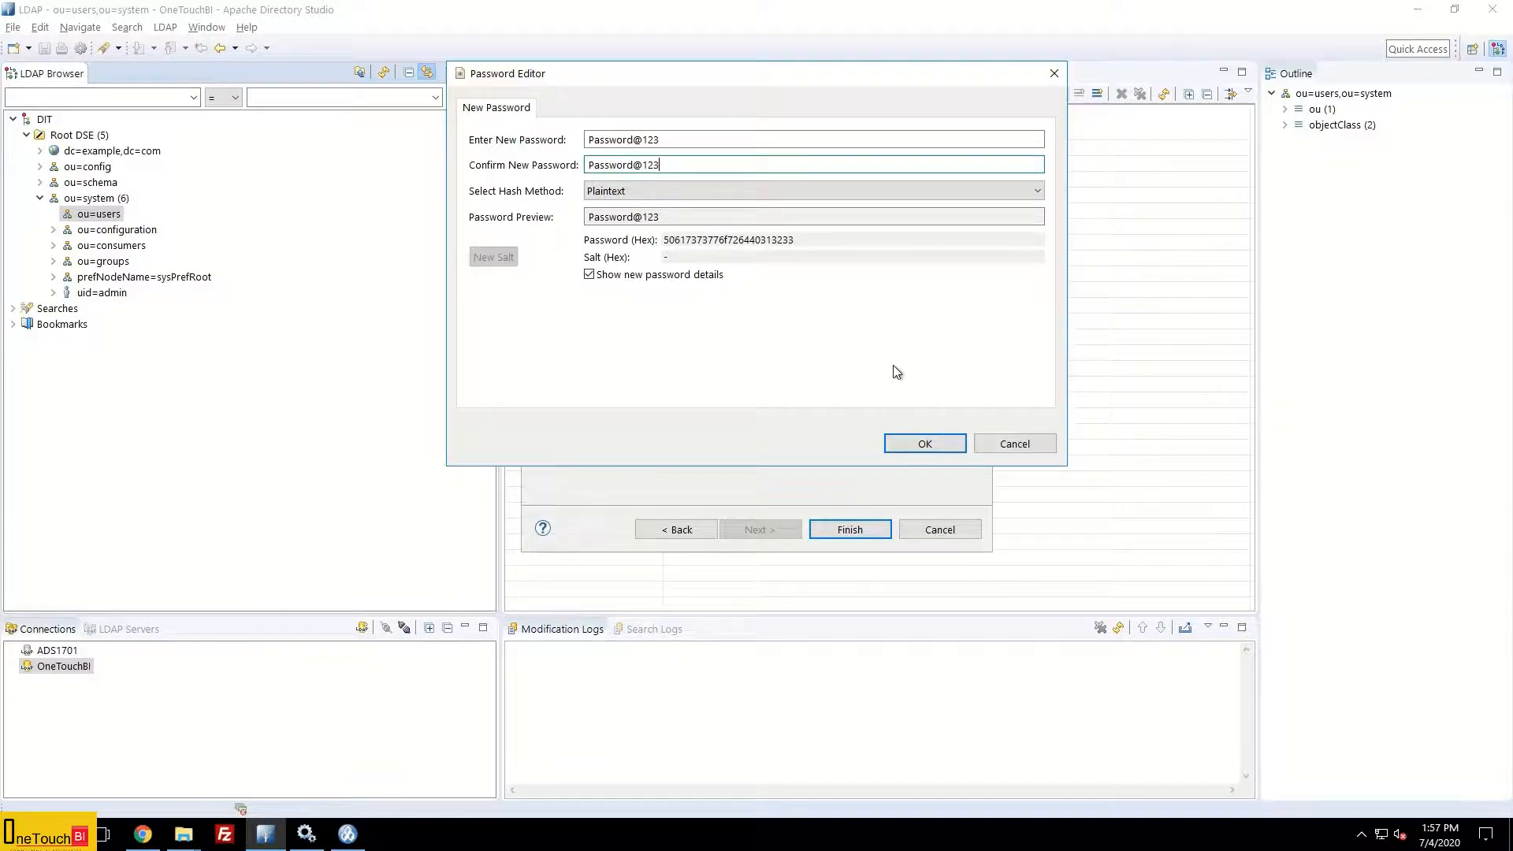
{"action": "left_click", "coordinate": [921, 444]}
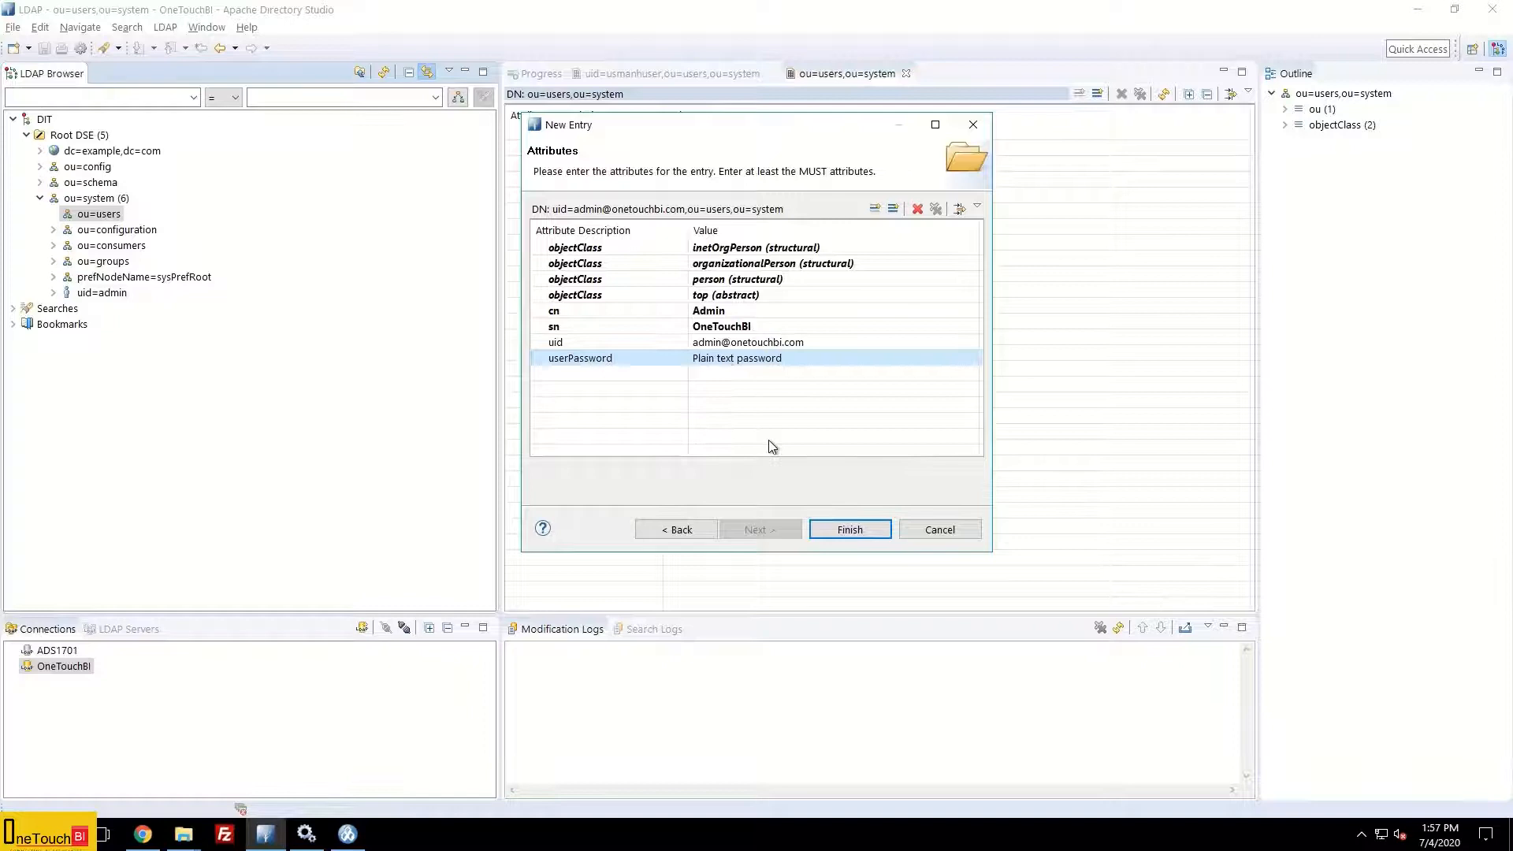
{"action": "left_click", "coordinate": [857, 531]}
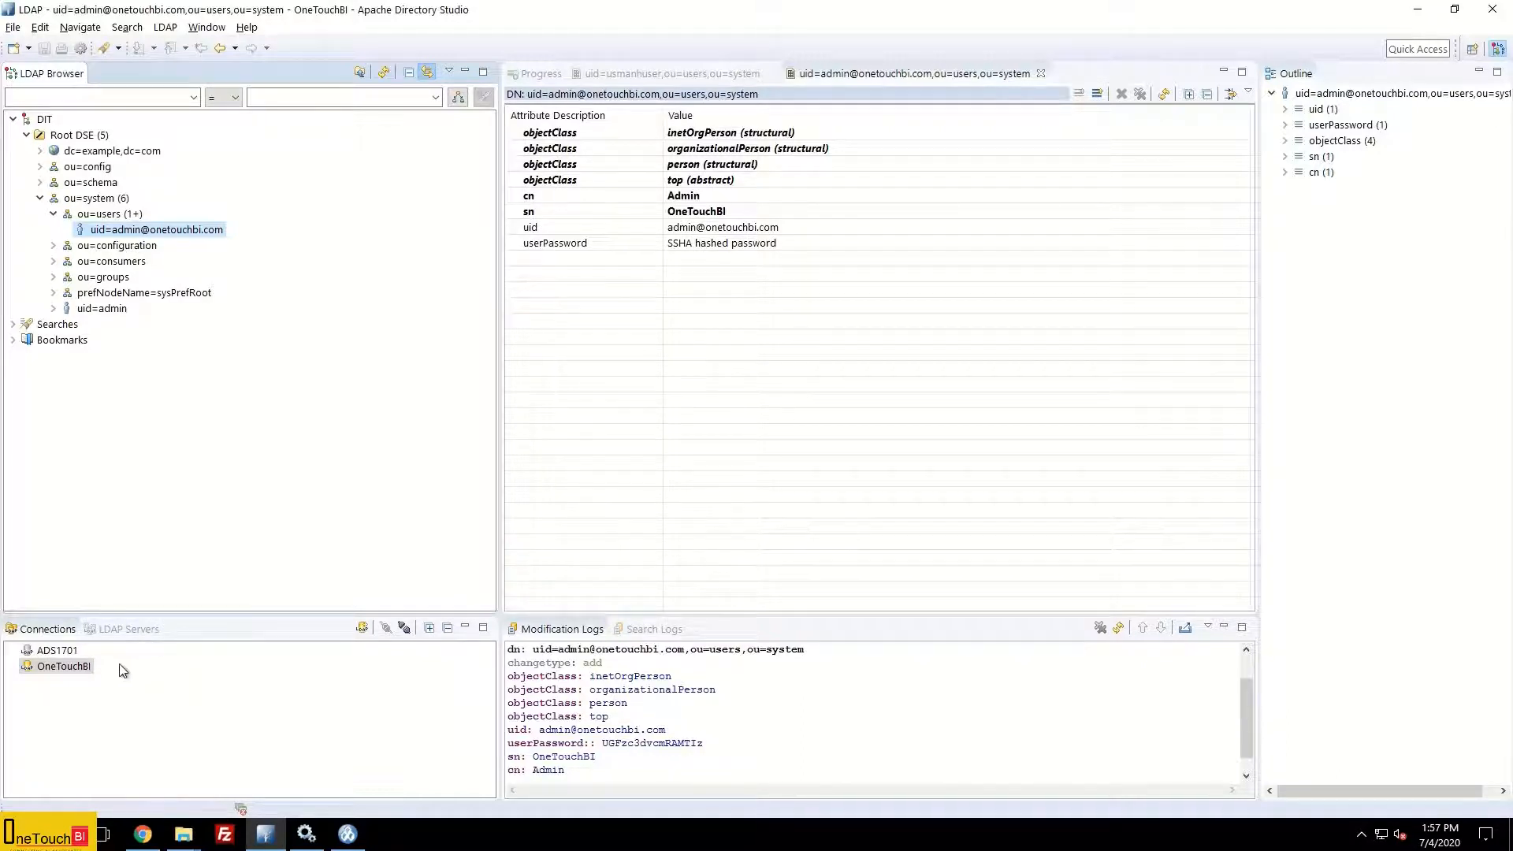
Step: Check the LDAP Servers, then review bind DN uid=admin,ou=system in OneTouchBI's Authentication properties and apply
{"action": "left_click", "coordinate": [130, 630]}
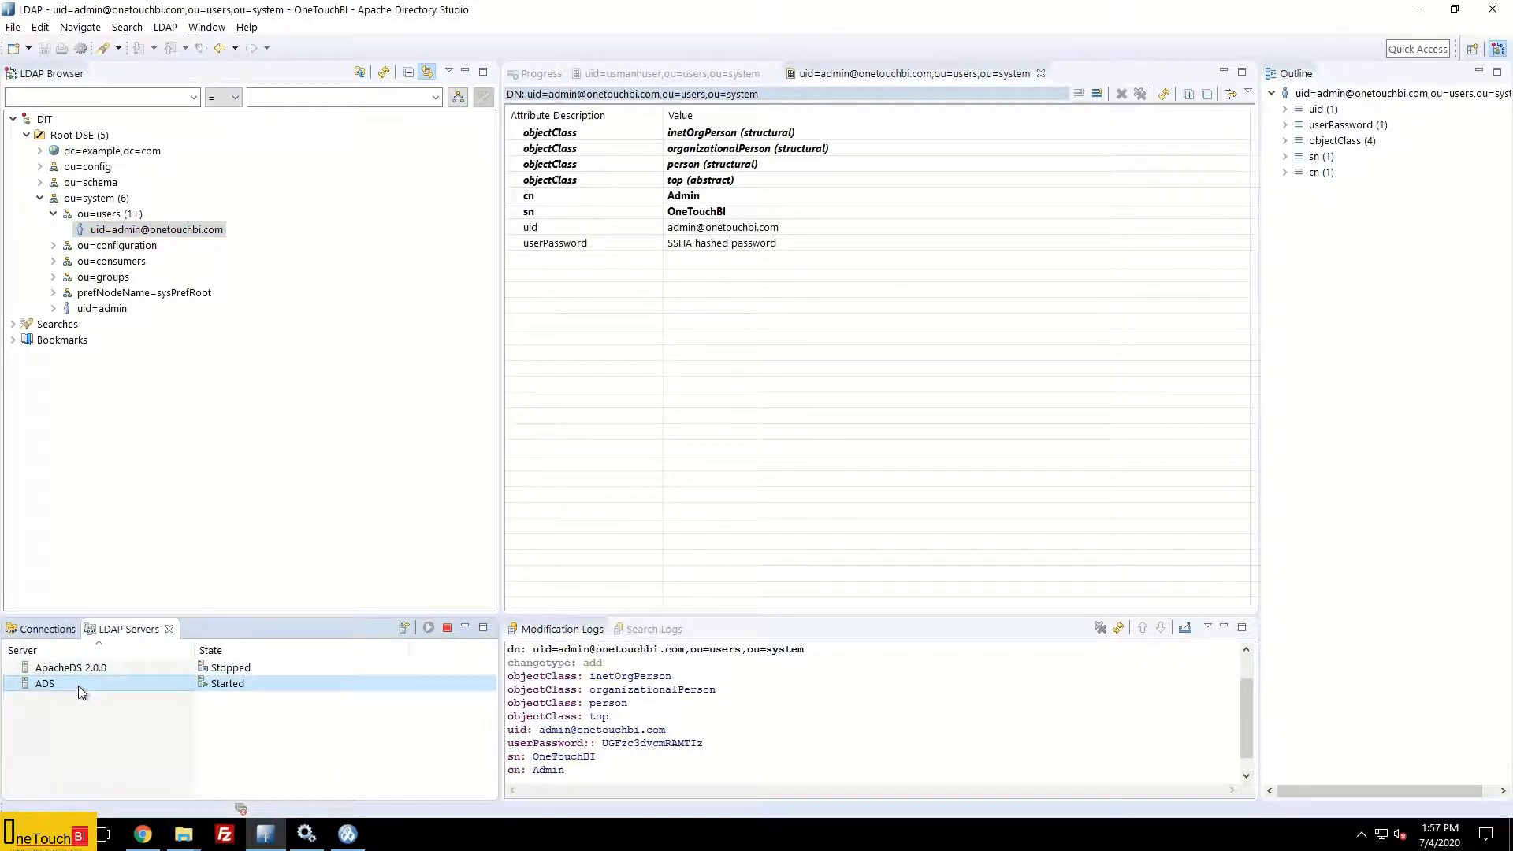
{"action": "left_click", "coordinate": [73, 631]}
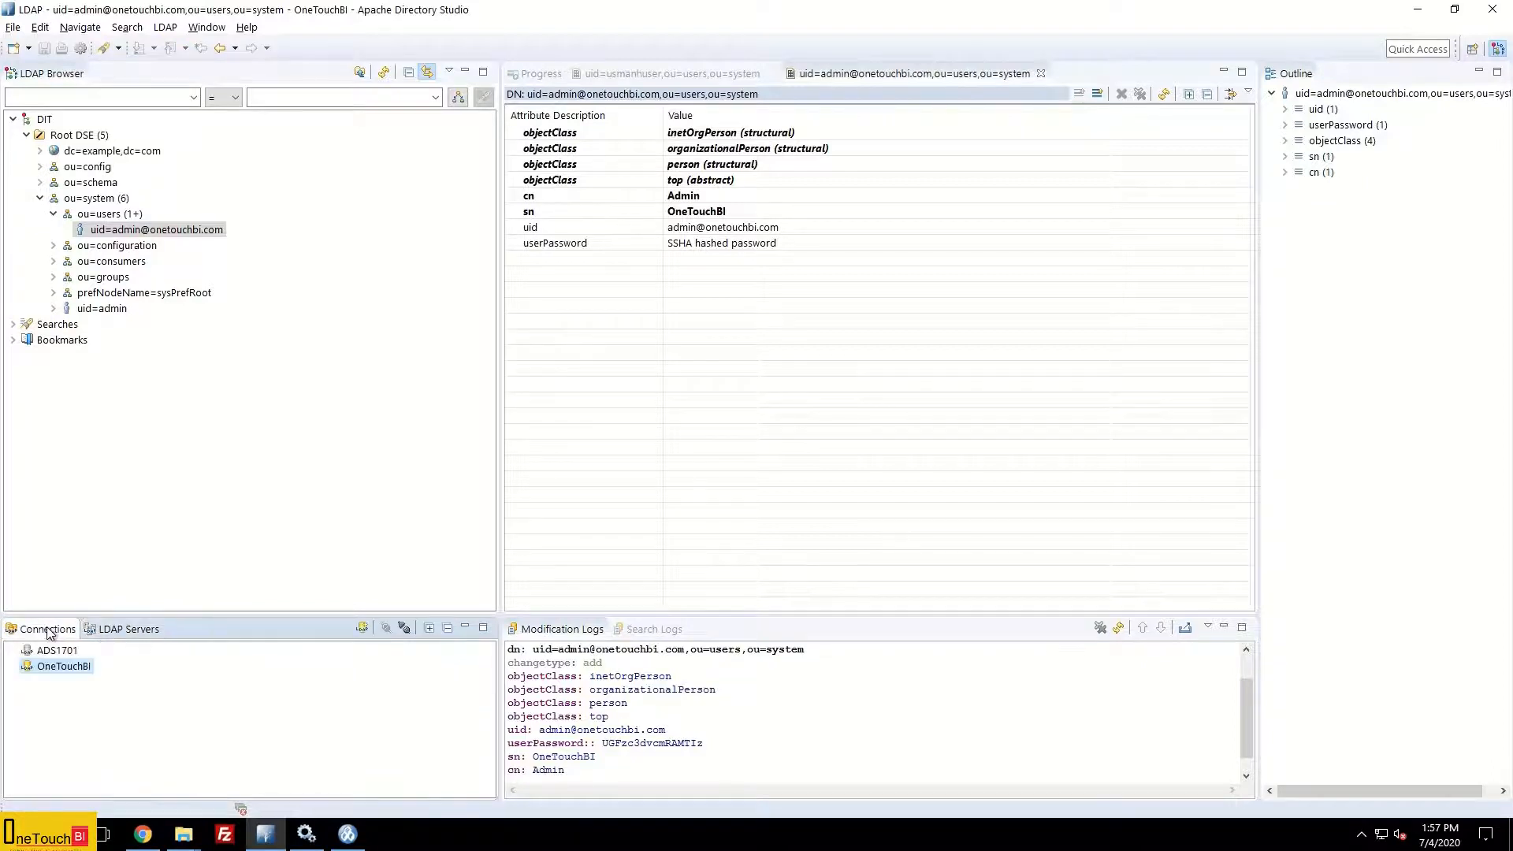
{"action": "right_click", "coordinate": [68, 672]}
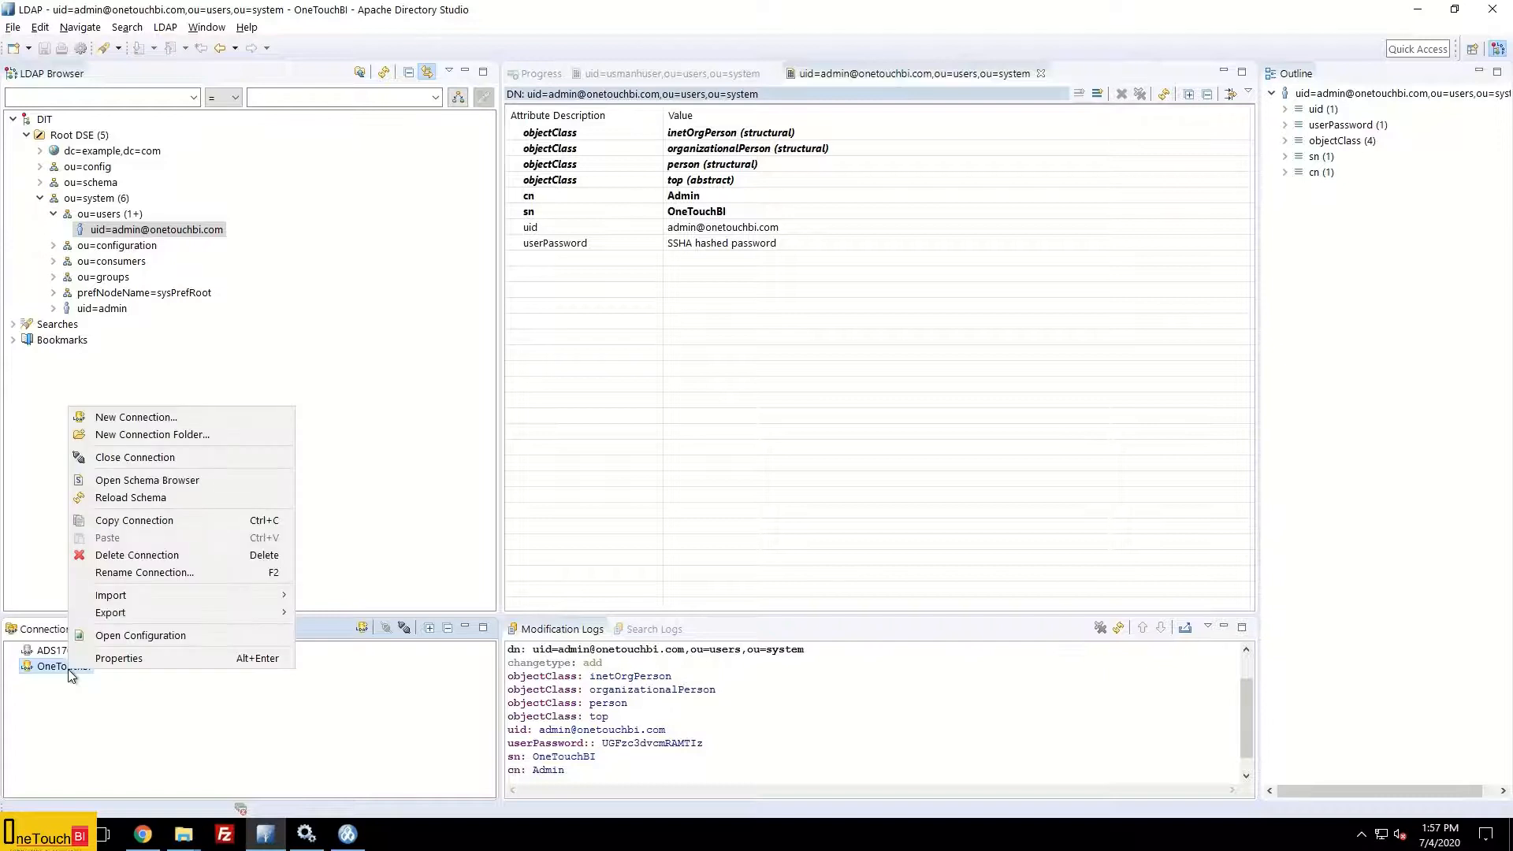
{"action": "left_click", "coordinate": [159, 659]}
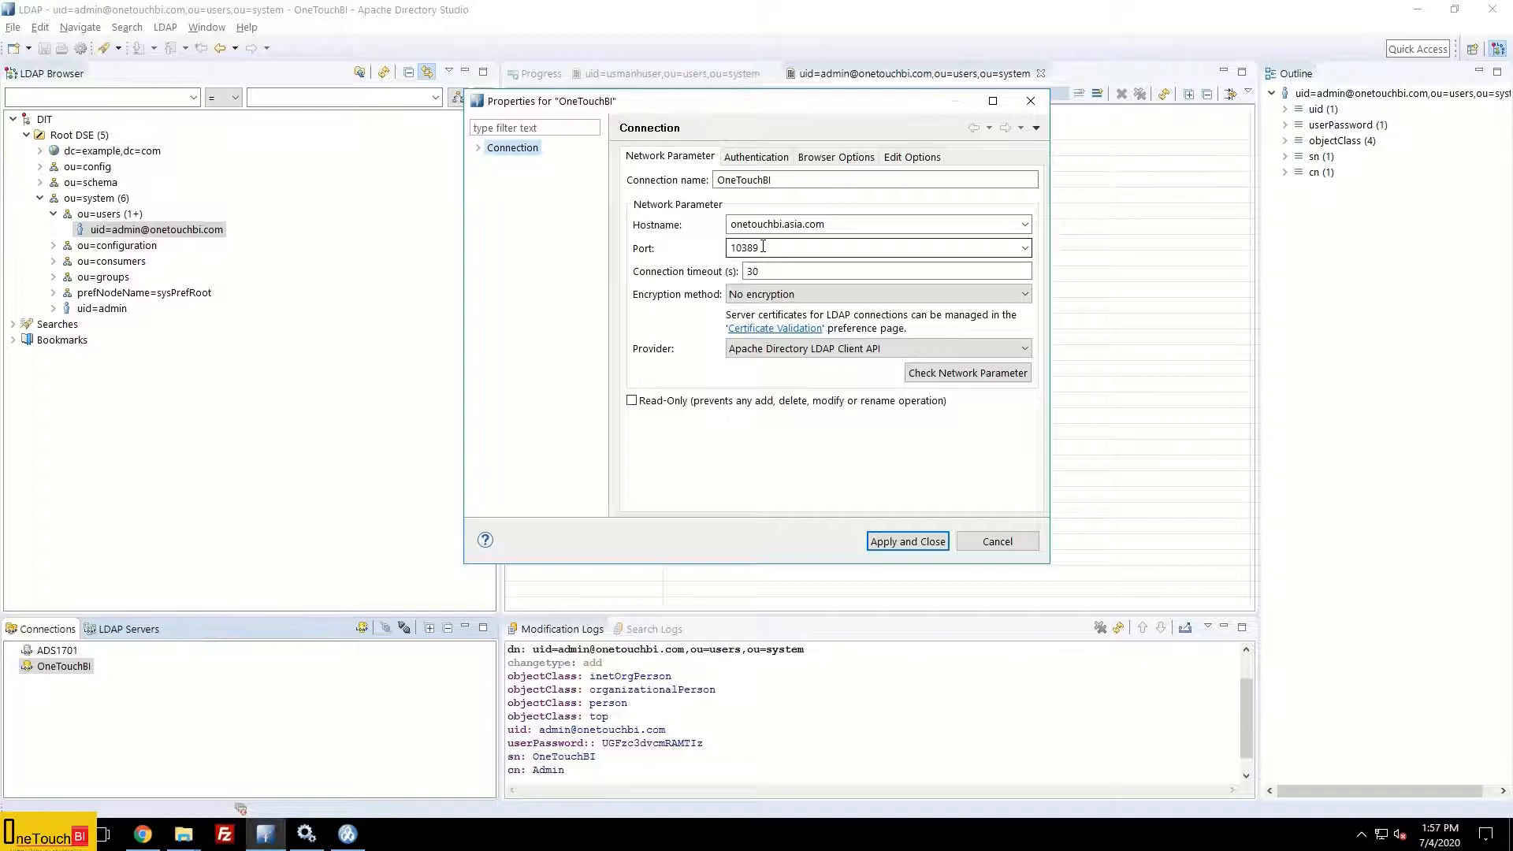
{"action": "left_click", "coordinate": [768, 160]}
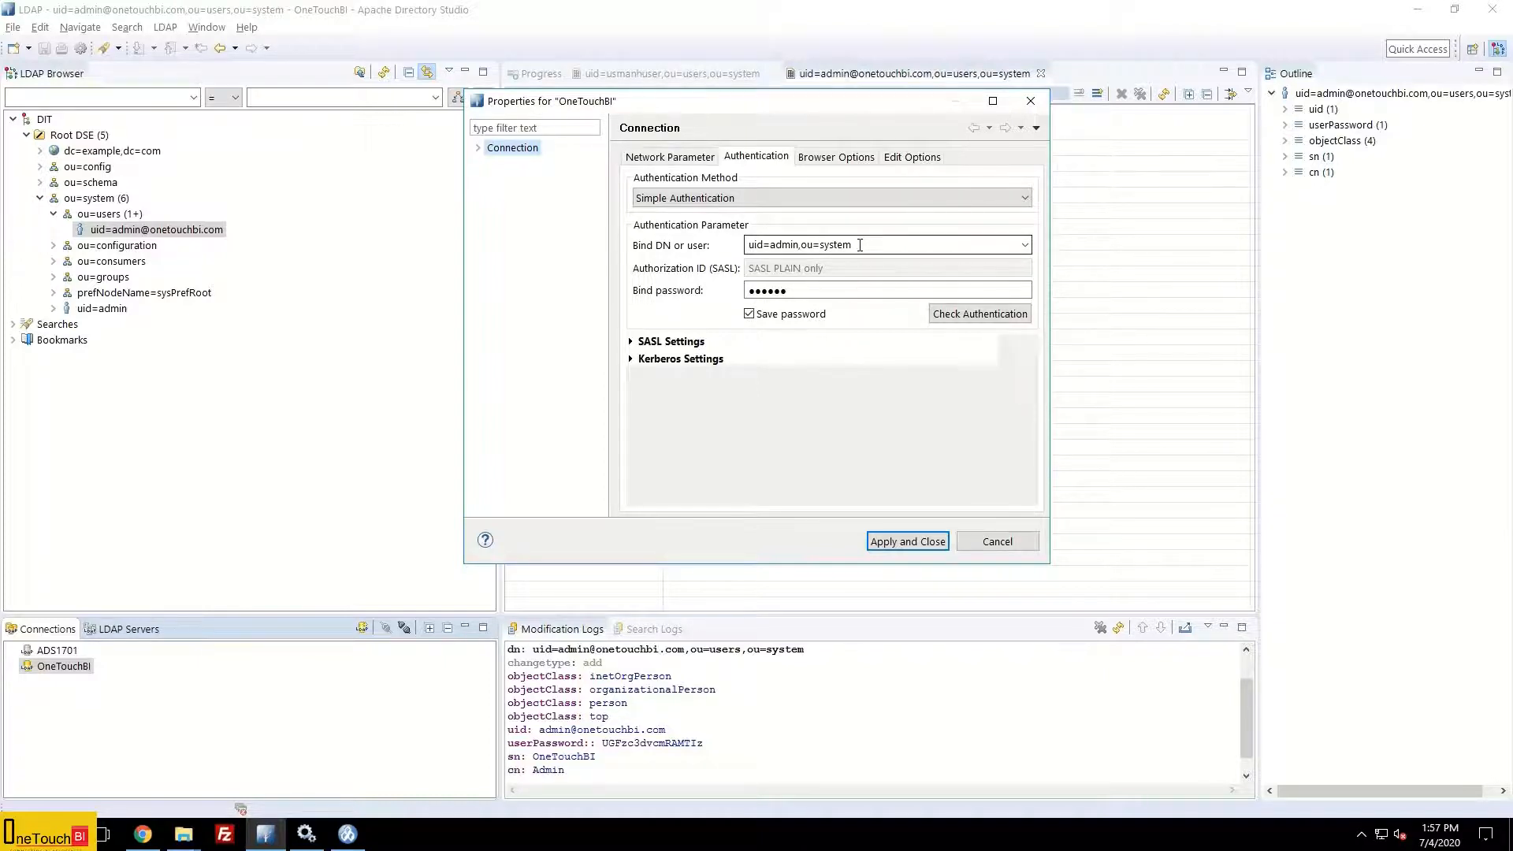
{"action": "left_click_drag", "start_coordinate": [859, 245], "coordinate": [743, 248]}
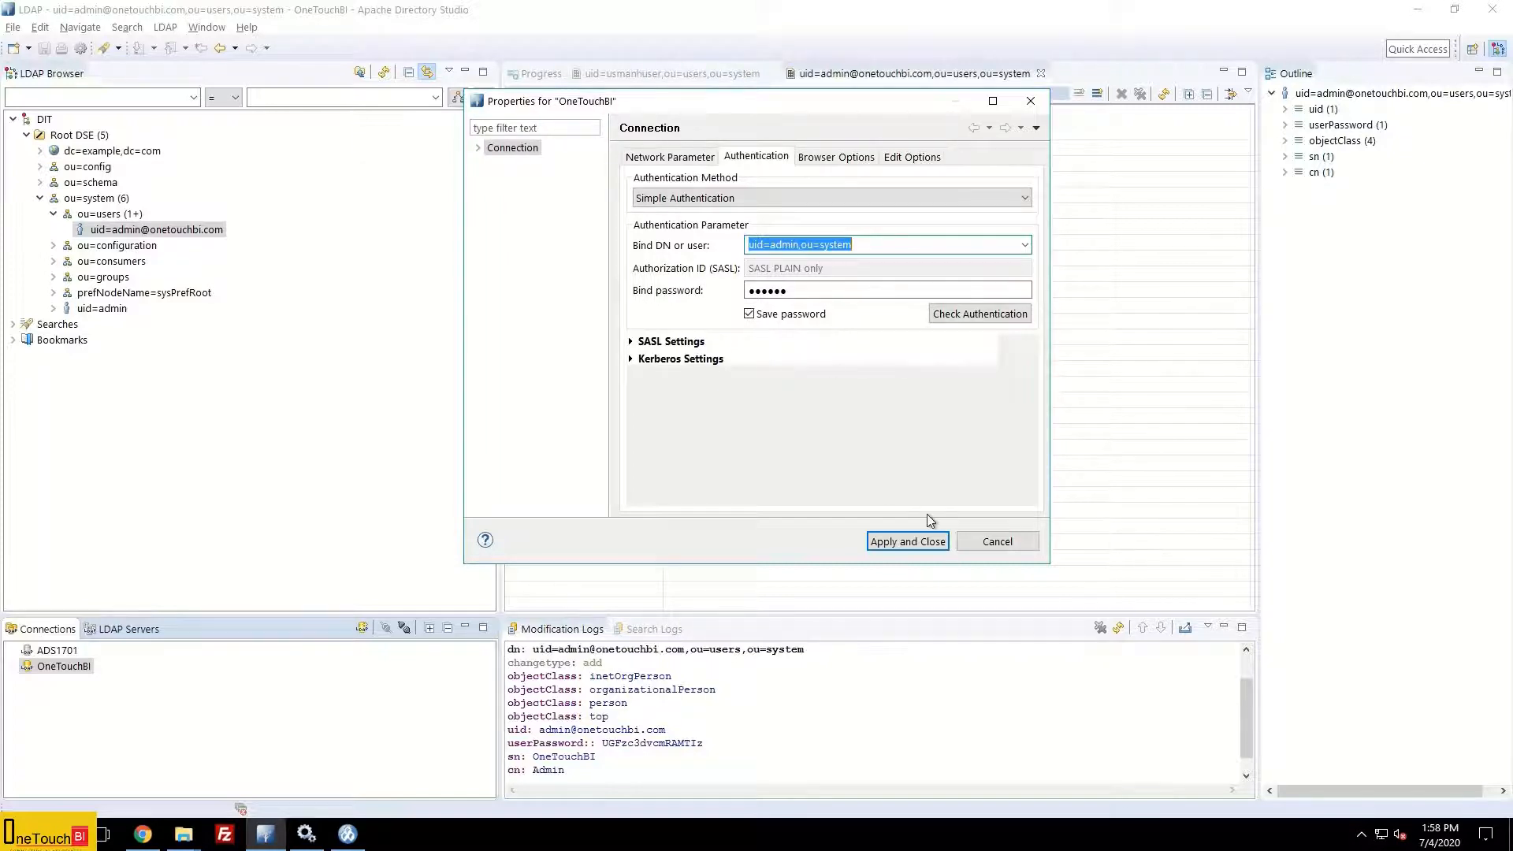
{"action": "left_click", "coordinate": [907, 543]}
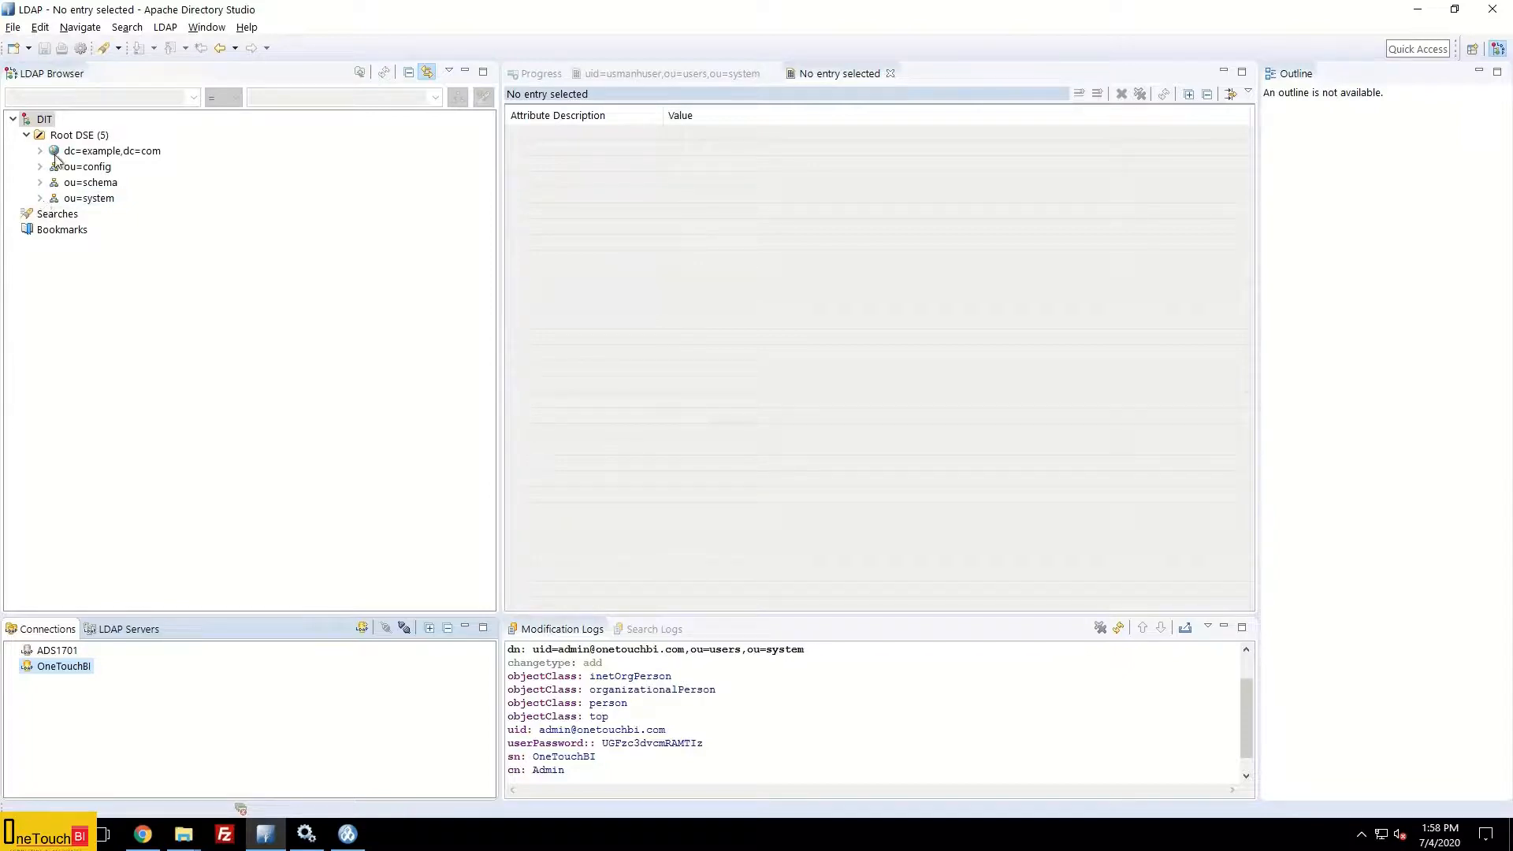
Step: Expand ou=system and ou=users and select the new uid admin entry to view its attributes
{"action": "left_click", "coordinate": [40, 199]}
{"action": "left_click", "coordinate": [54, 261]}
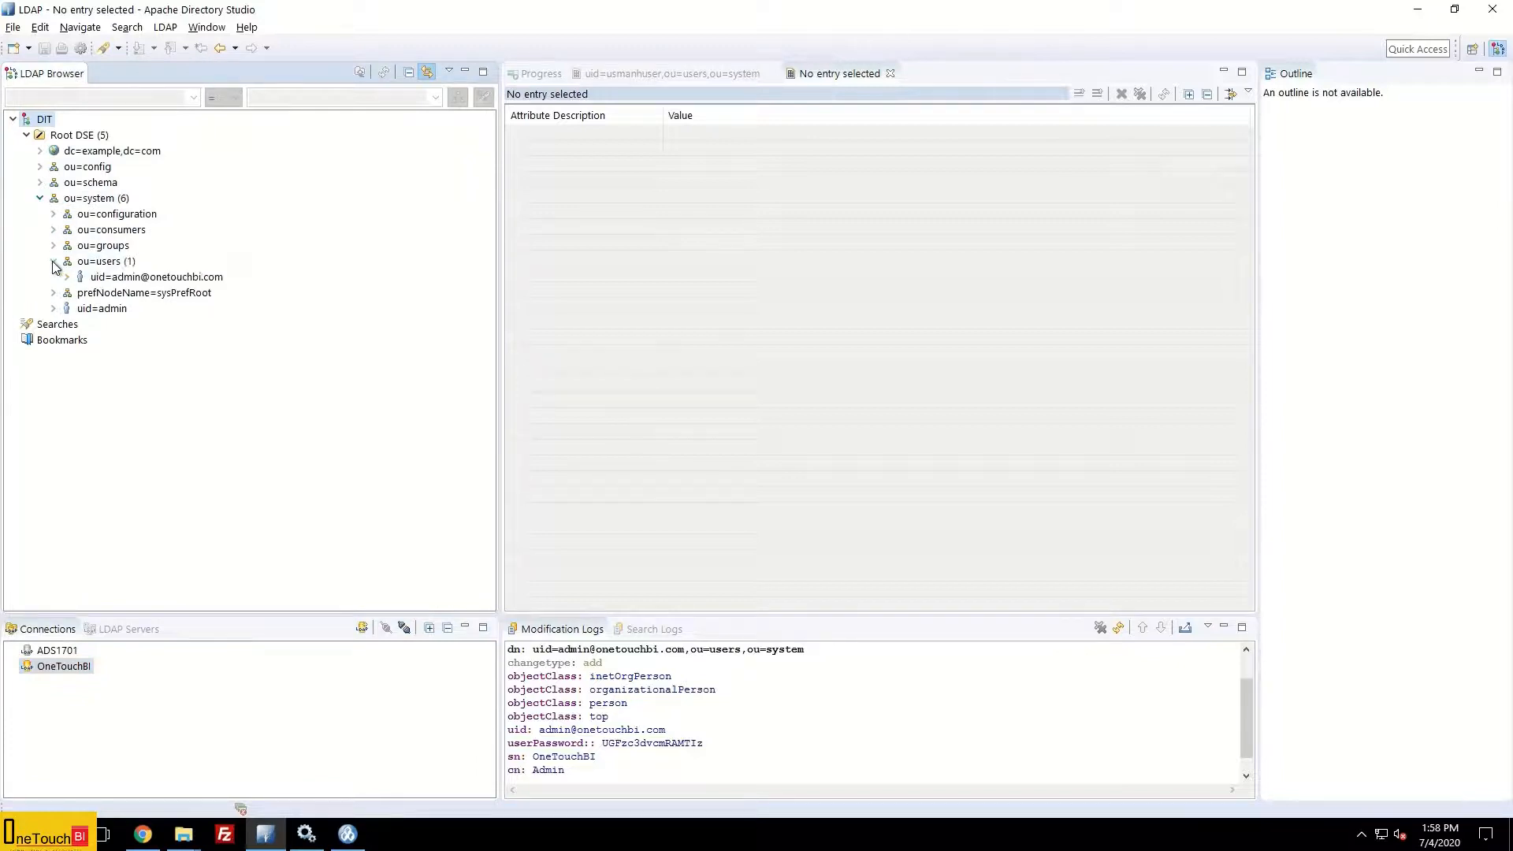
{"action": "left_click", "coordinate": [155, 280]}
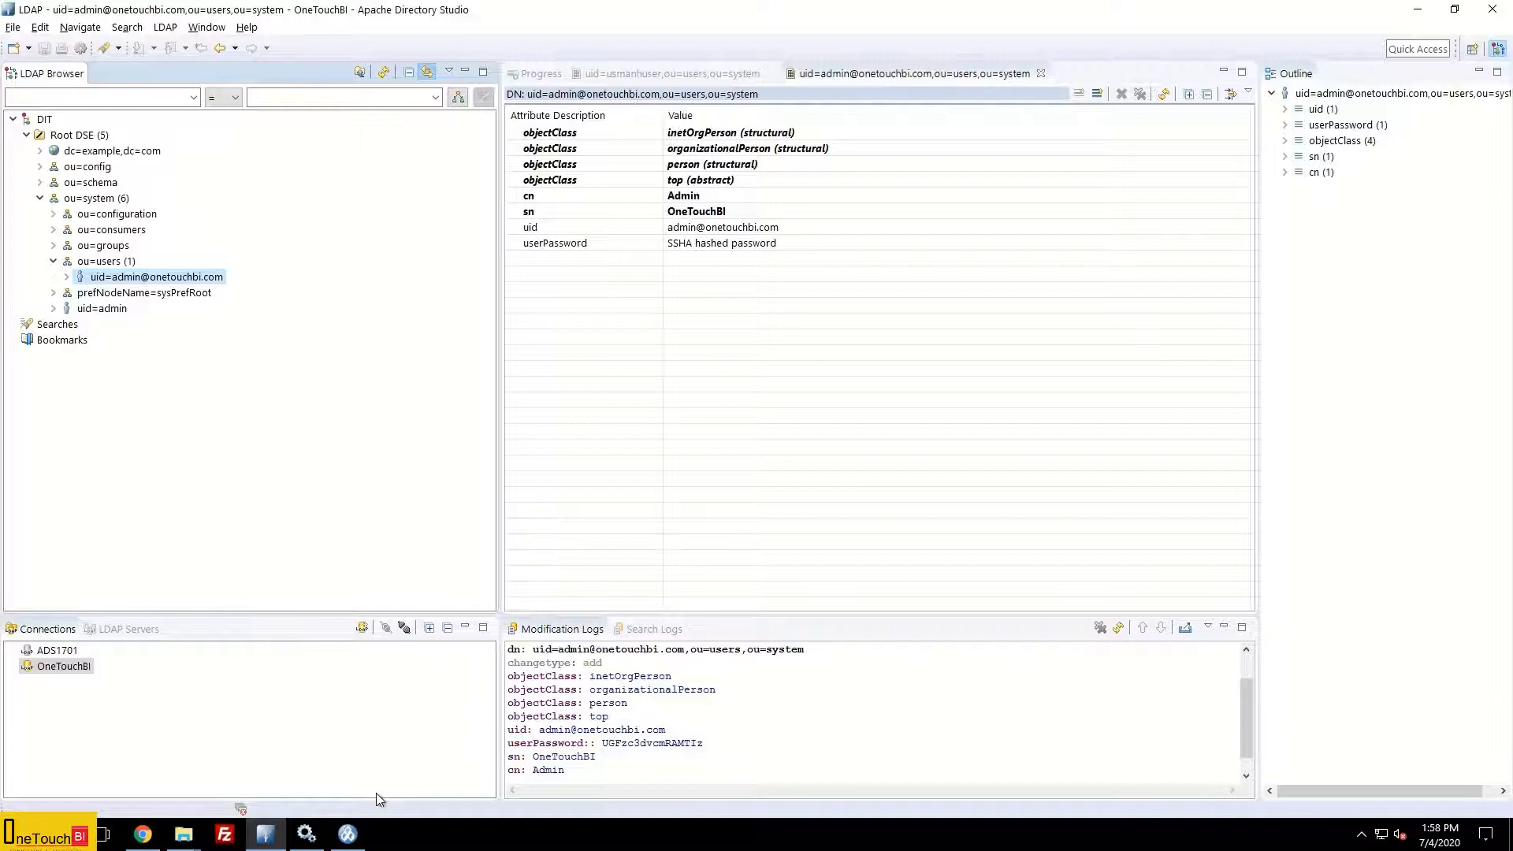
Step: In Cognos Configuration, choose New resource > Namespace from the Security > Authentication node
{"action": "left_click", "coordinate": [348, 836]}
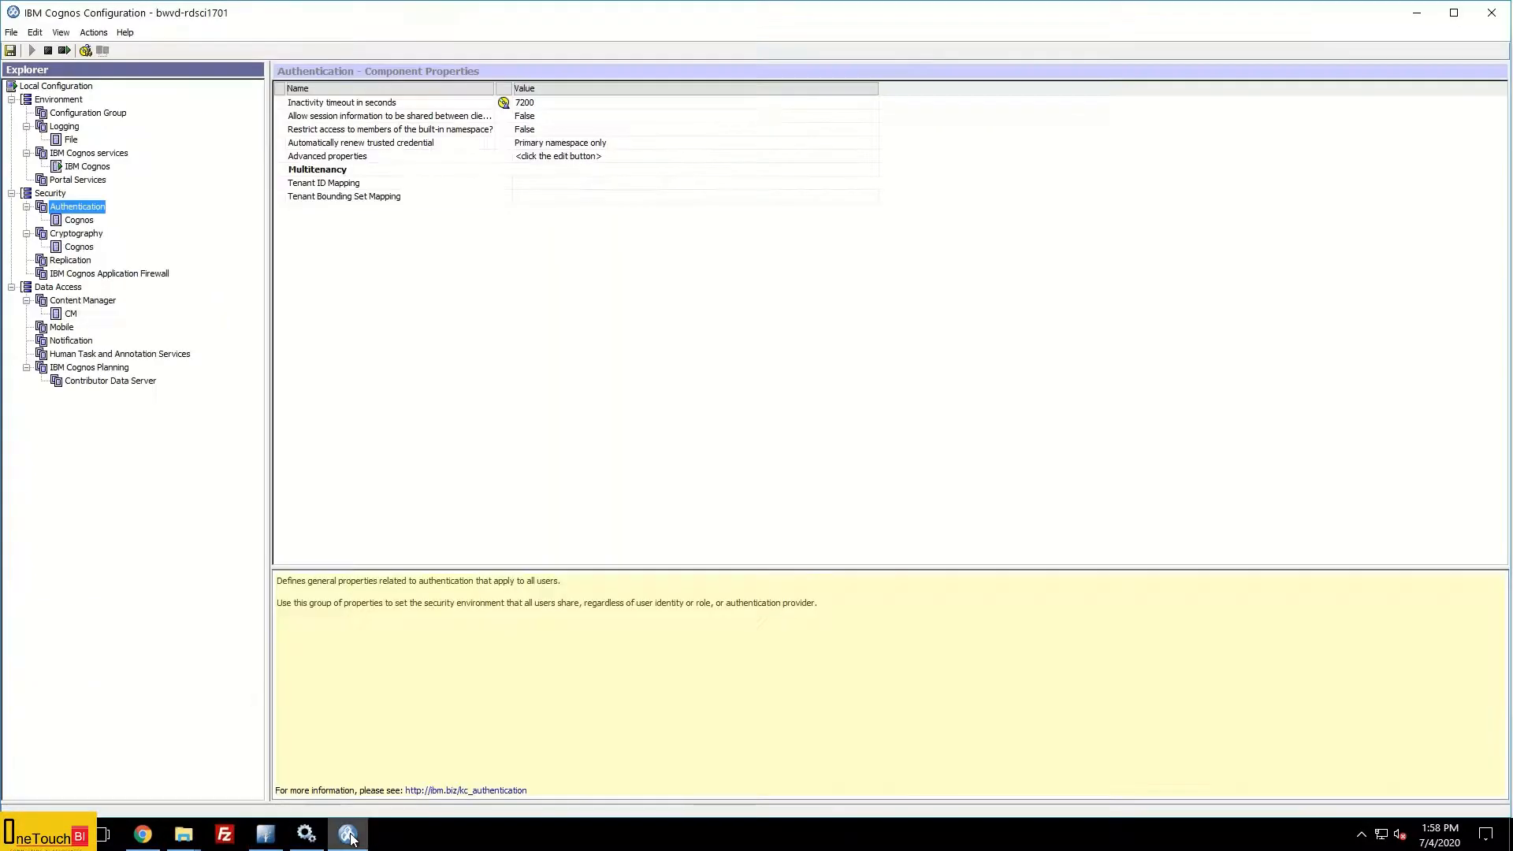
{"action": "left_click", "coordinate": [82, 224]}
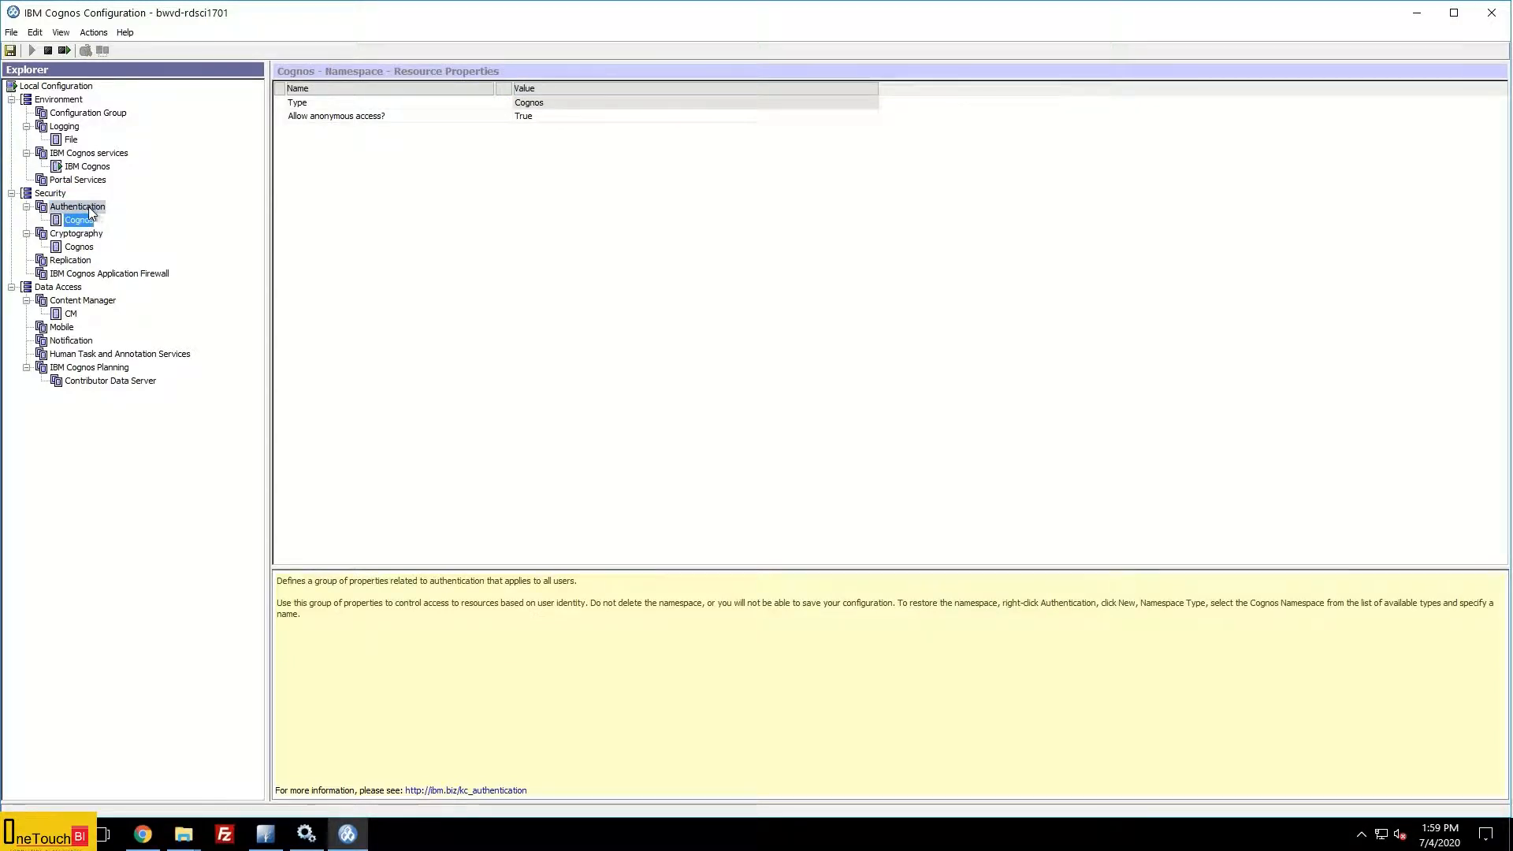
{"action": "left_click", "coordinate": [87, 209]}
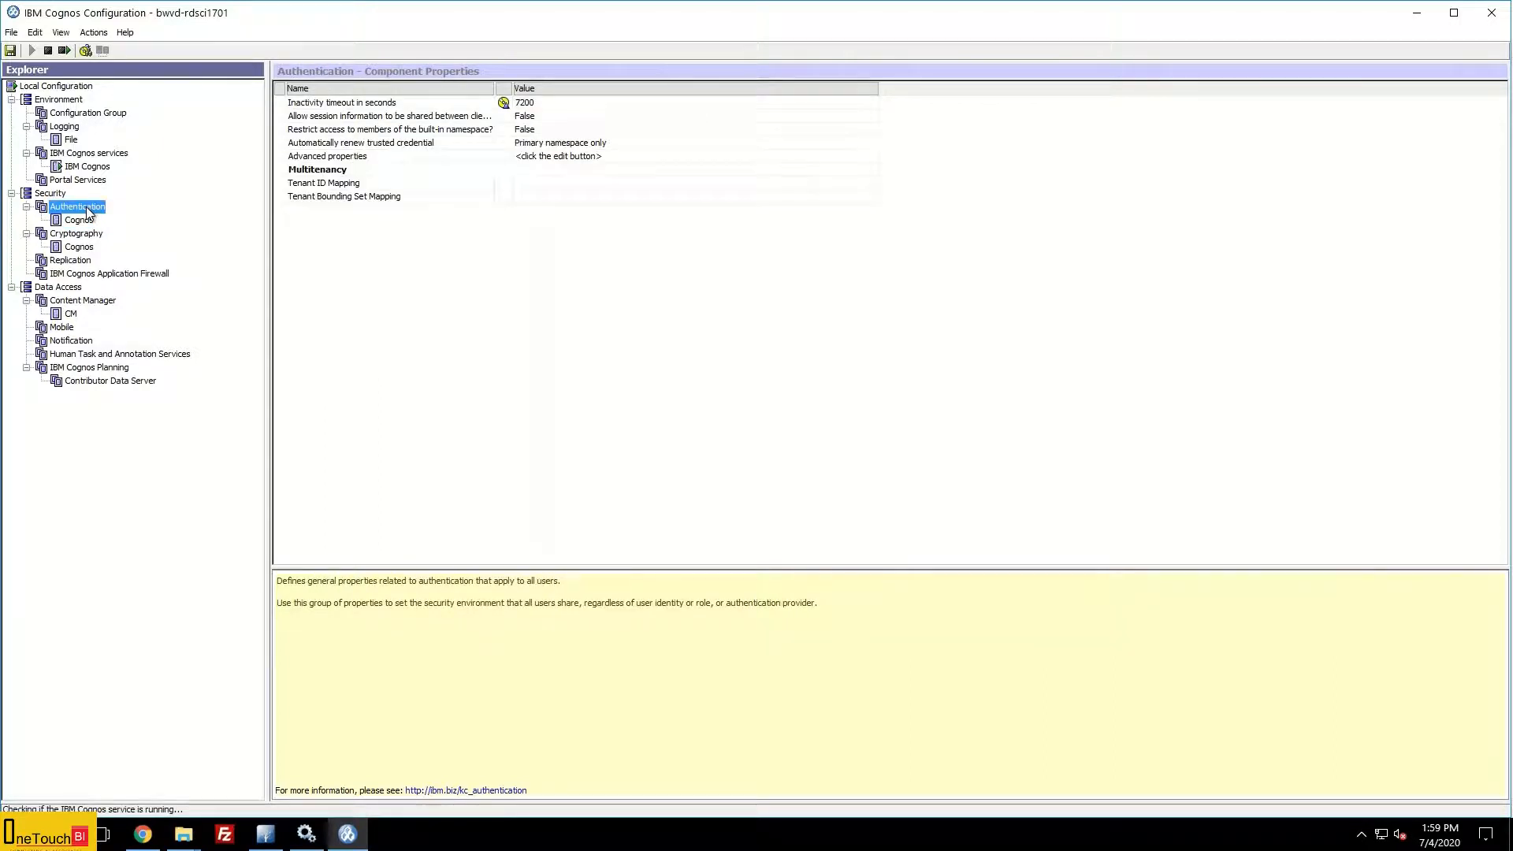
{"action": "right_click", "coordinate": [88, 212]}
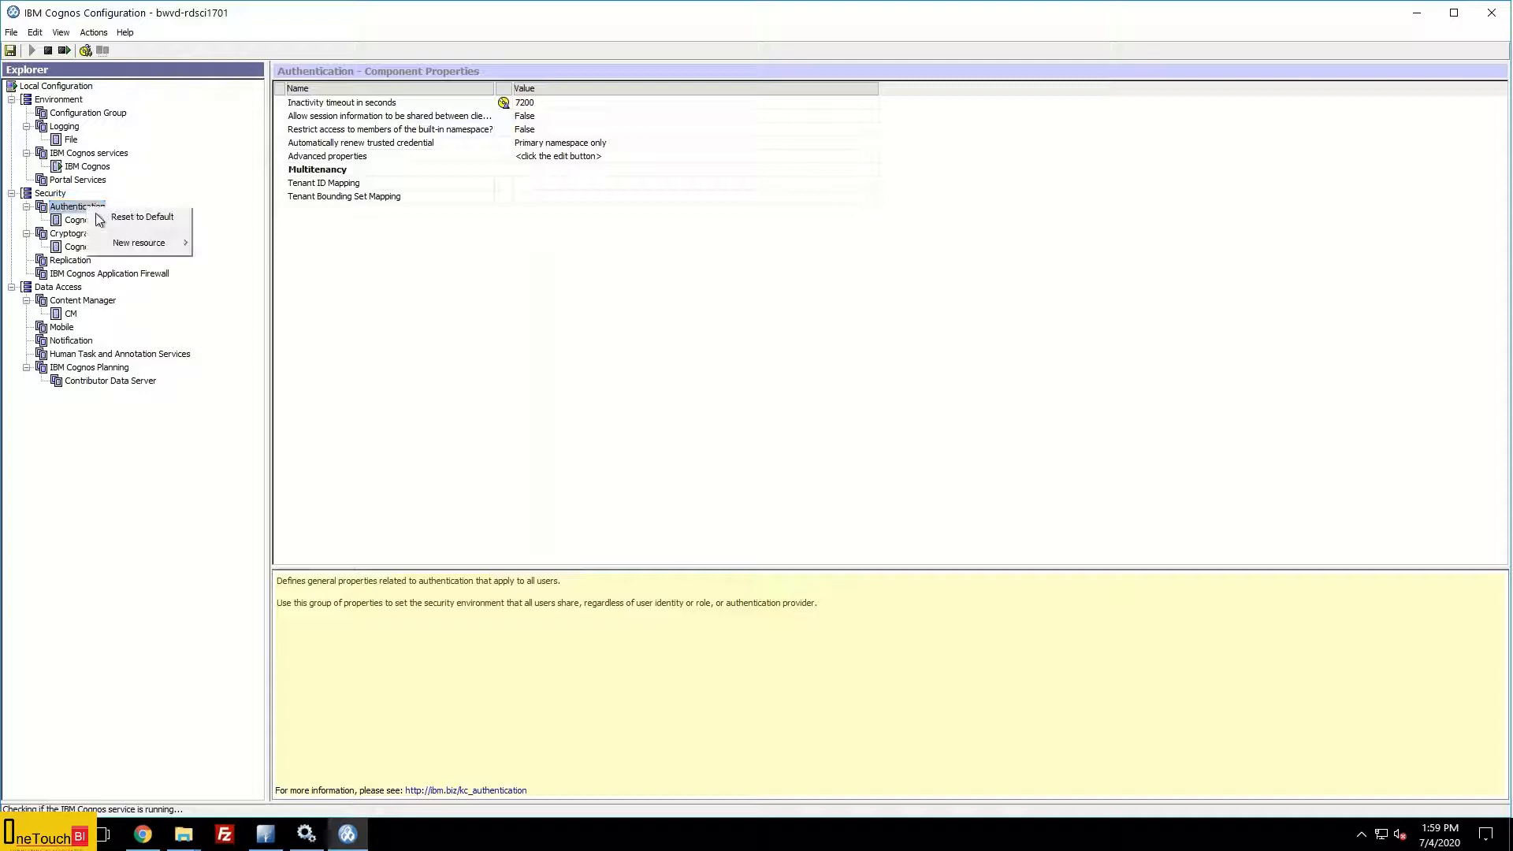
{"action": "mouse_move", "coordinate": [144, 246]}
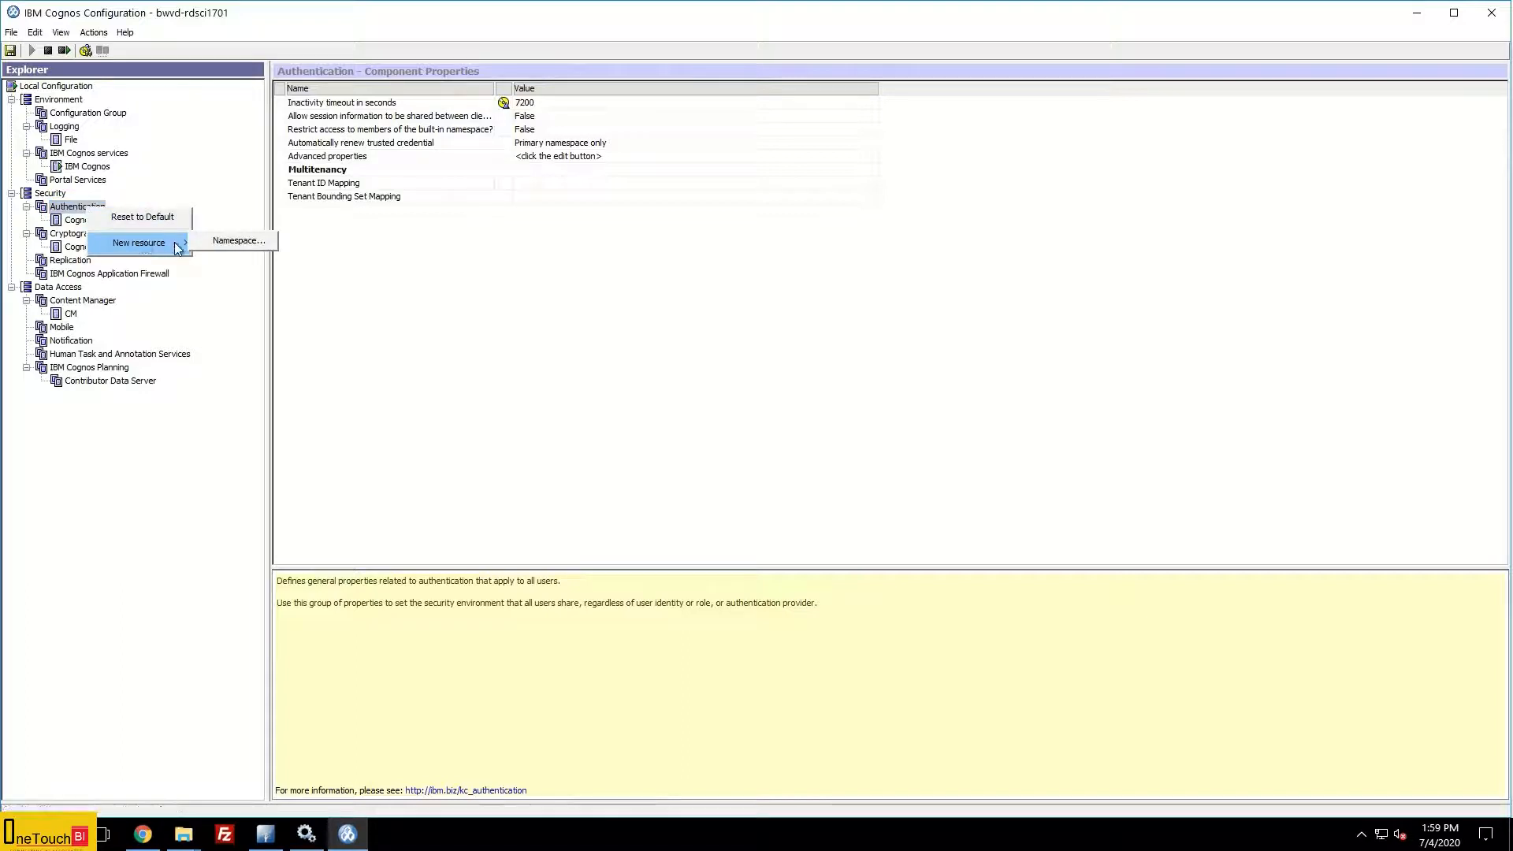
{"action": "left_click", "coordinate": [222, 241]}
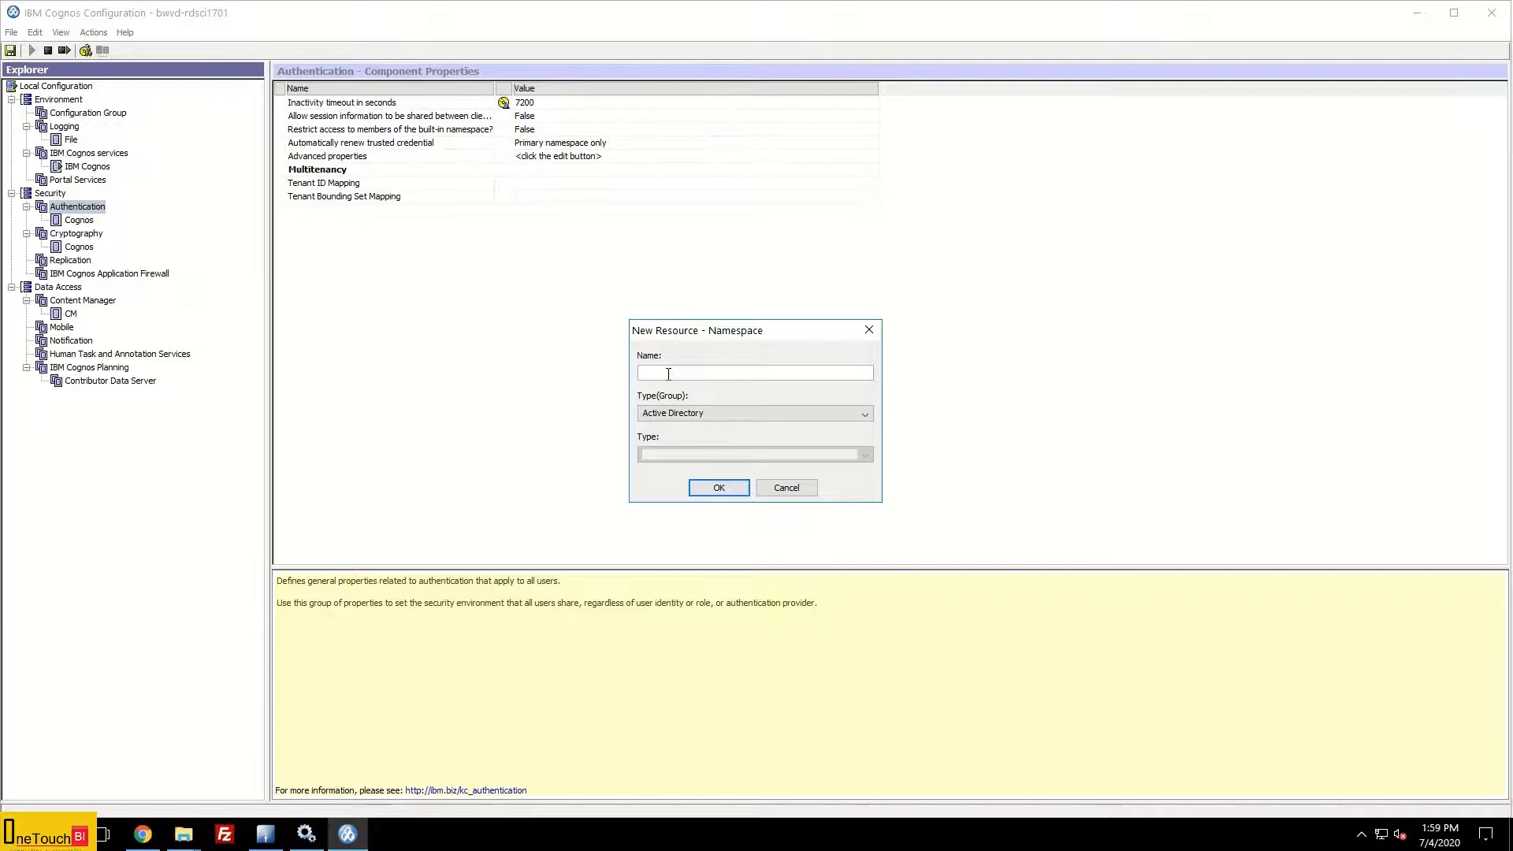
Step: Create an LDAP namespace named ADS under Authentication, using the LDAP general default values
{"action": "type", "text": "ADS"}
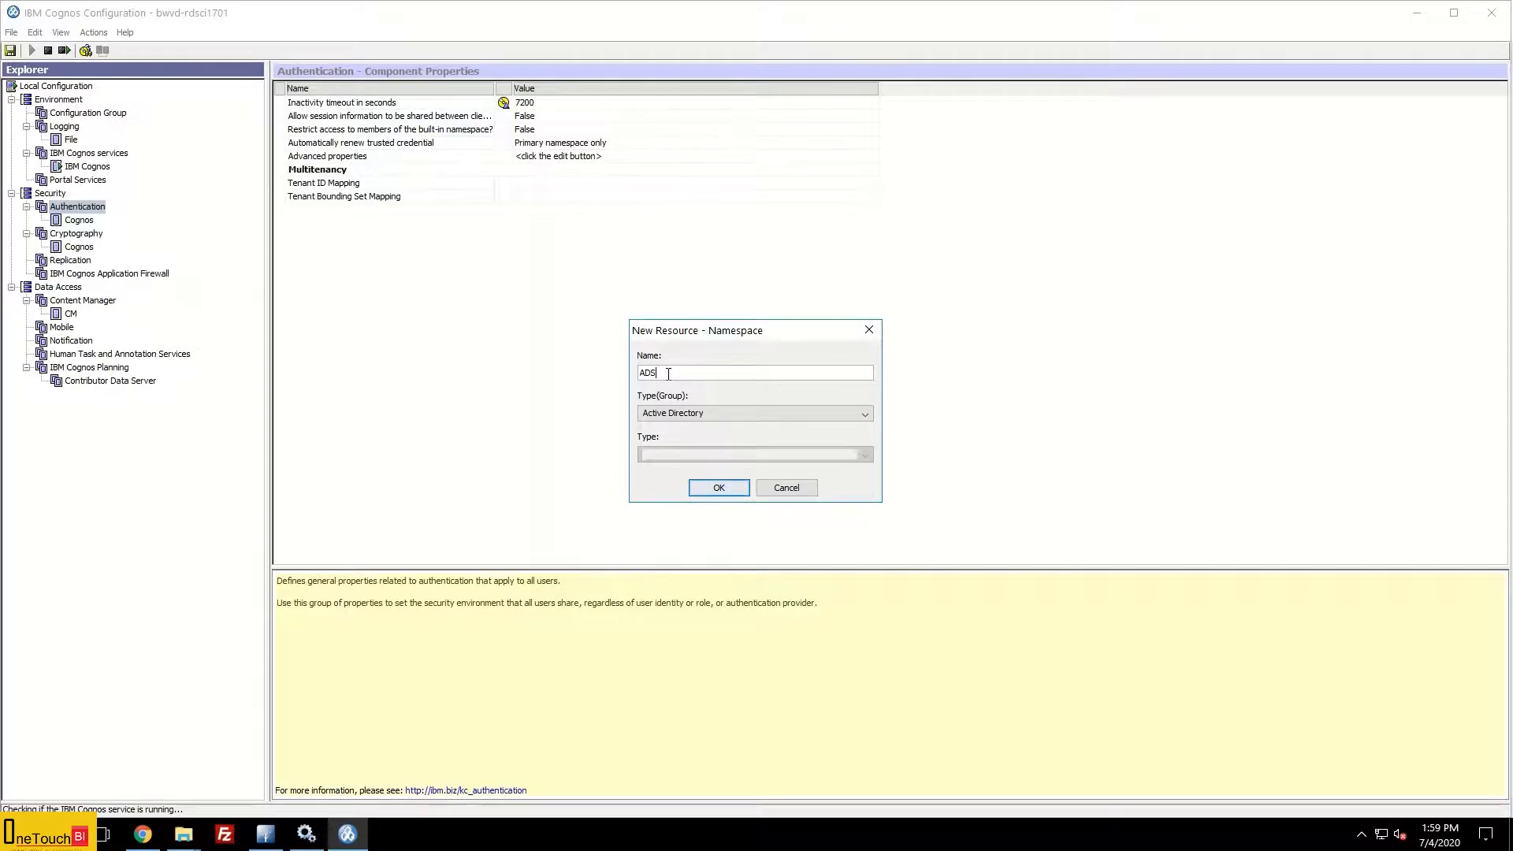
{"action": "left_click", "coordinate": [759, 414]}
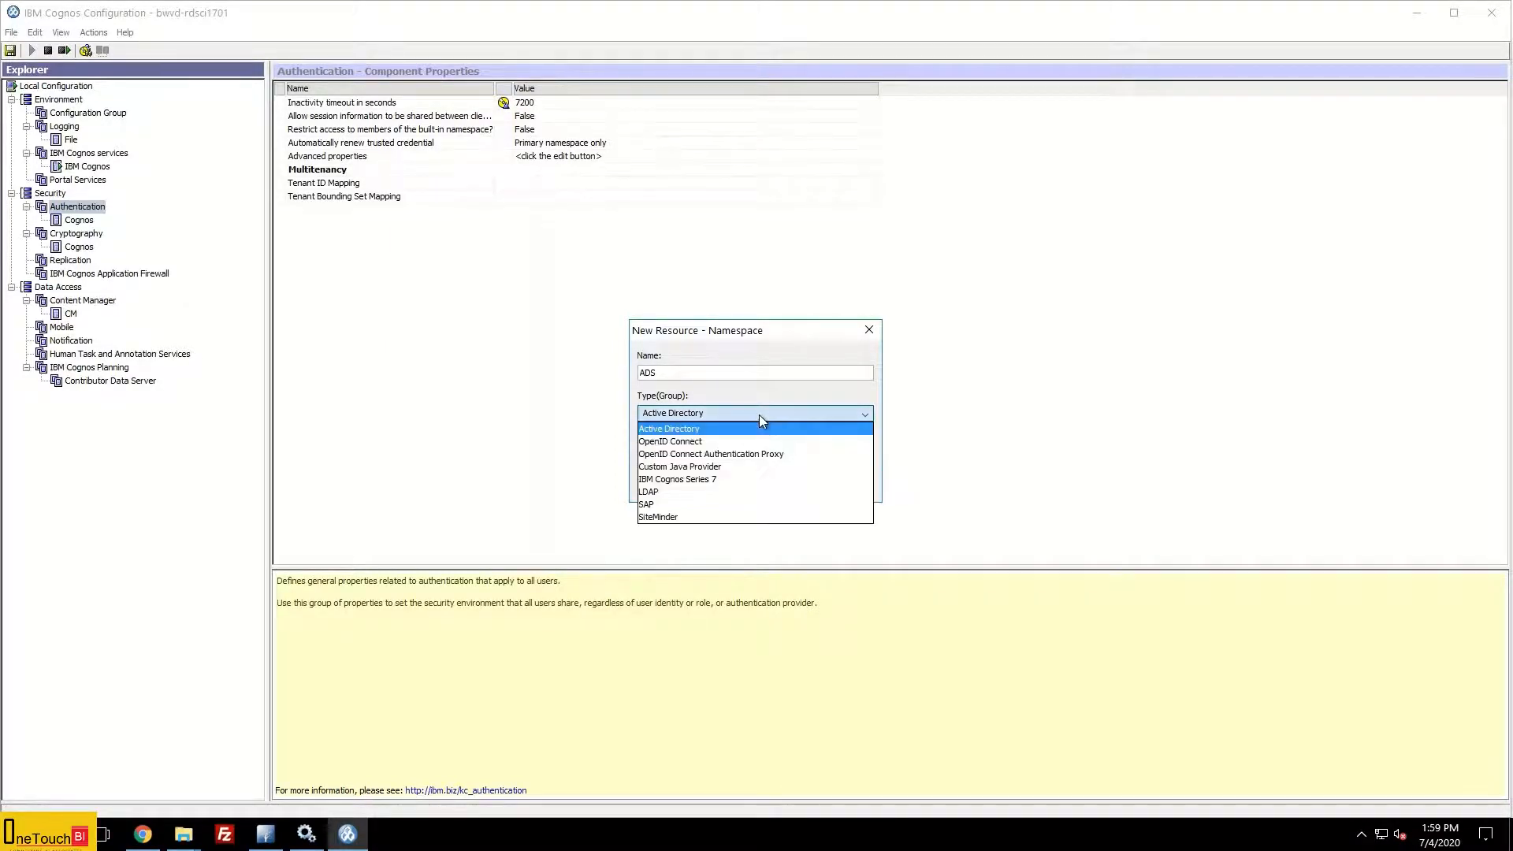
{"action": "left_click", "coordinate": [693, 492]}
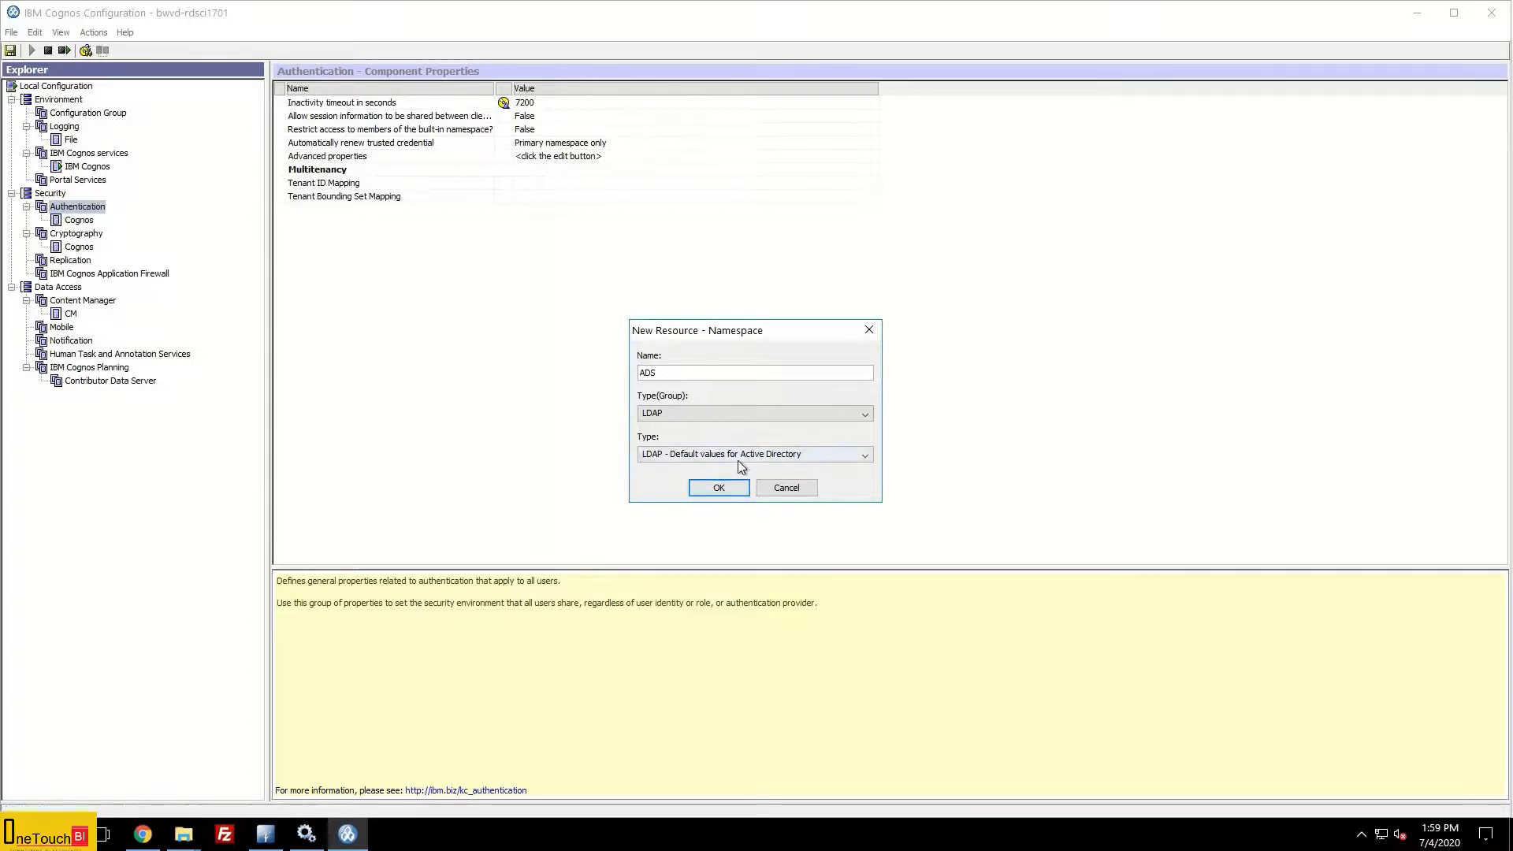
{"action": "left_click", "coordinate": [784, 457]}
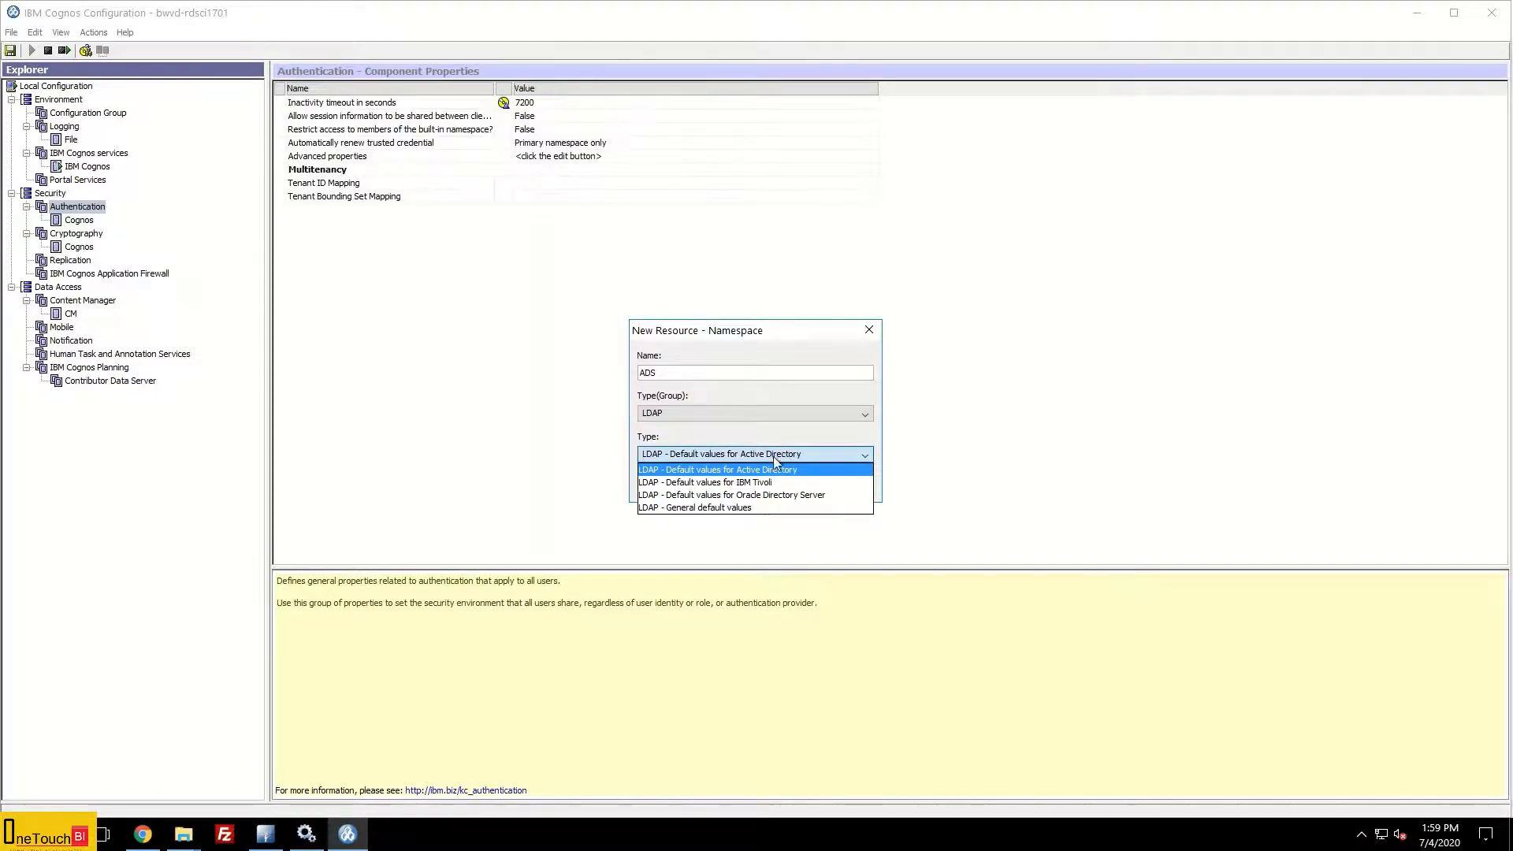
{"action": "left_click", "coordinate": [758, 509]}
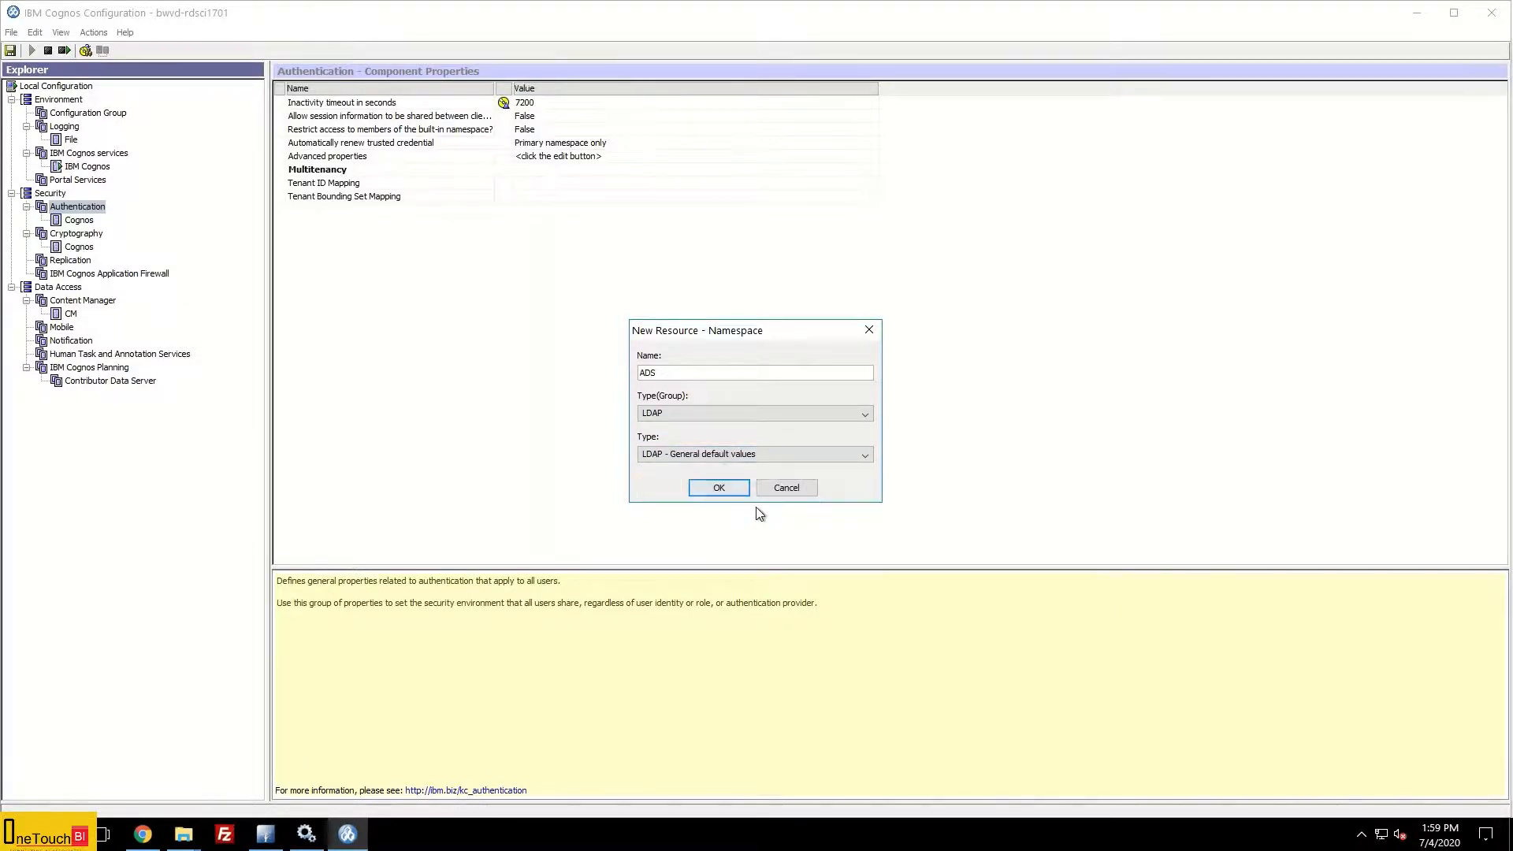
{"action": "left_click", "coordinate": [719, 487]}
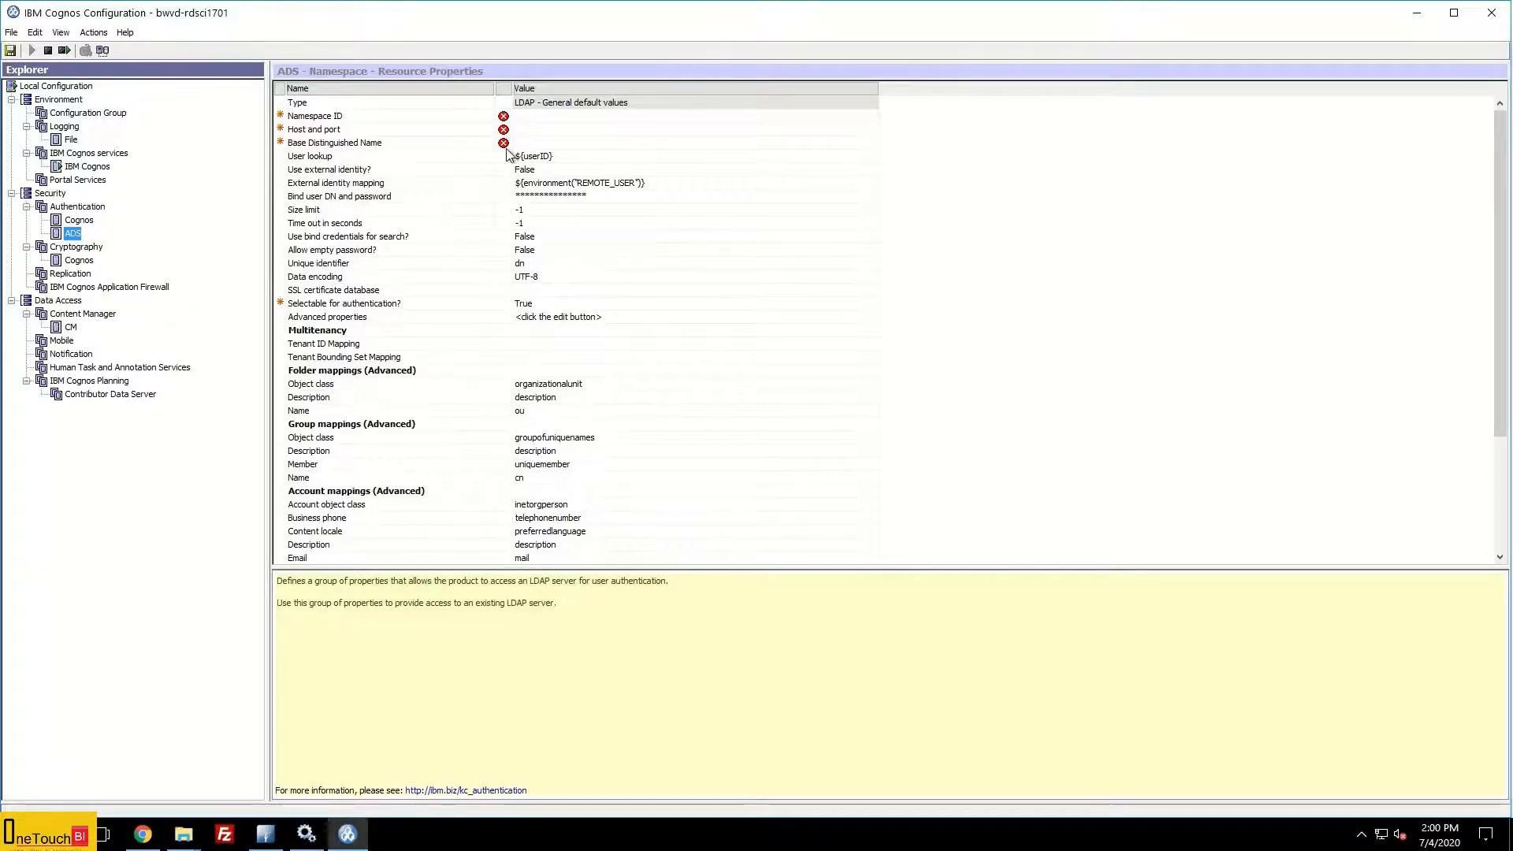
Step: Set the ADS Namespace ID to onetouchbi and its host and port to onetouchbi.asia.com:10389
{"action": "left_click", "coordinate": [545, 116]}
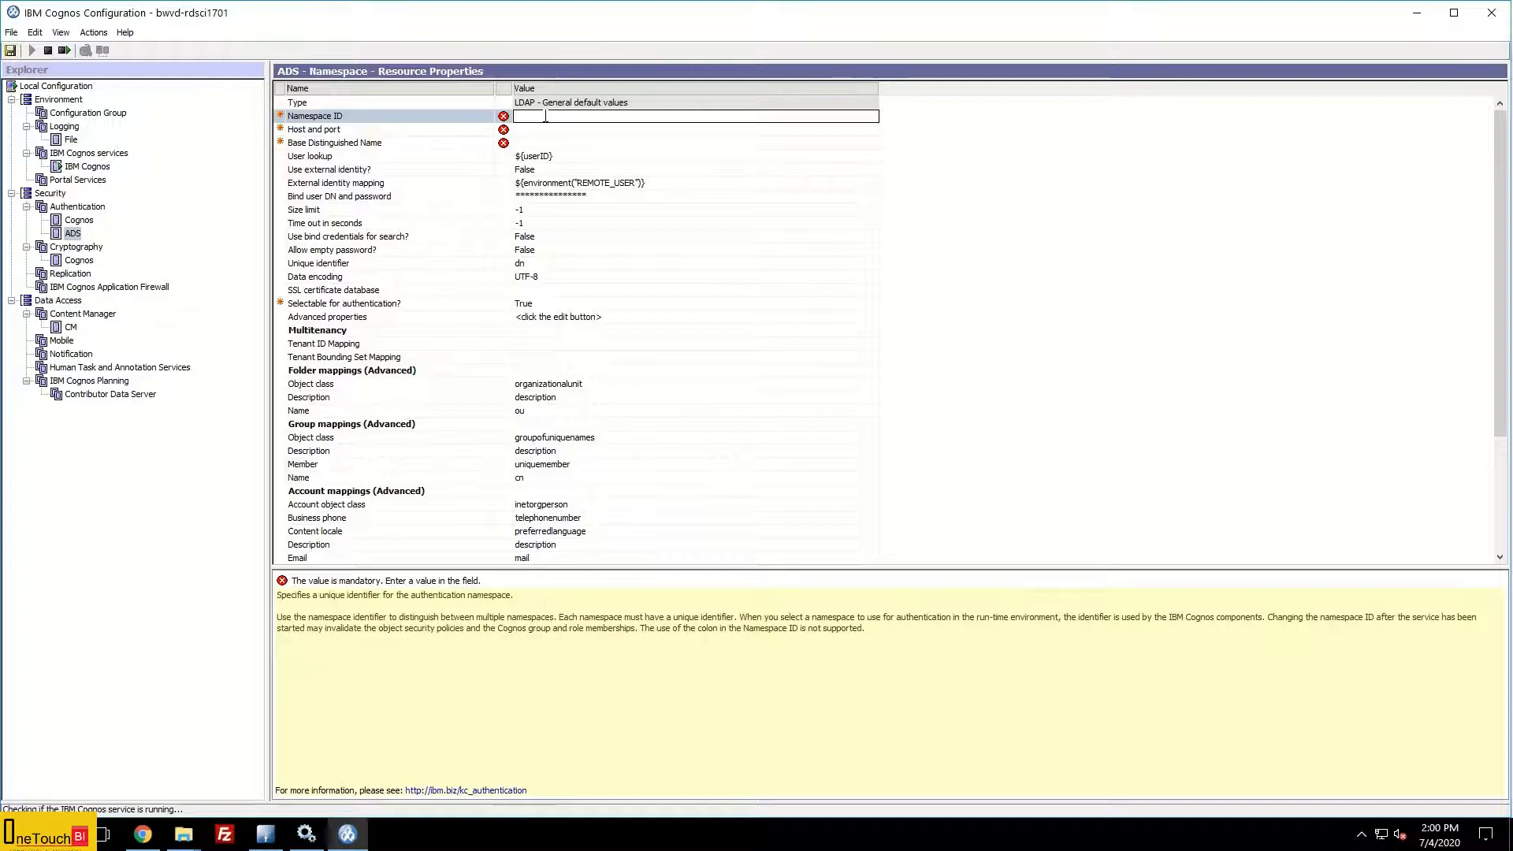
{"action": "type", "text": "onetouchbi"}
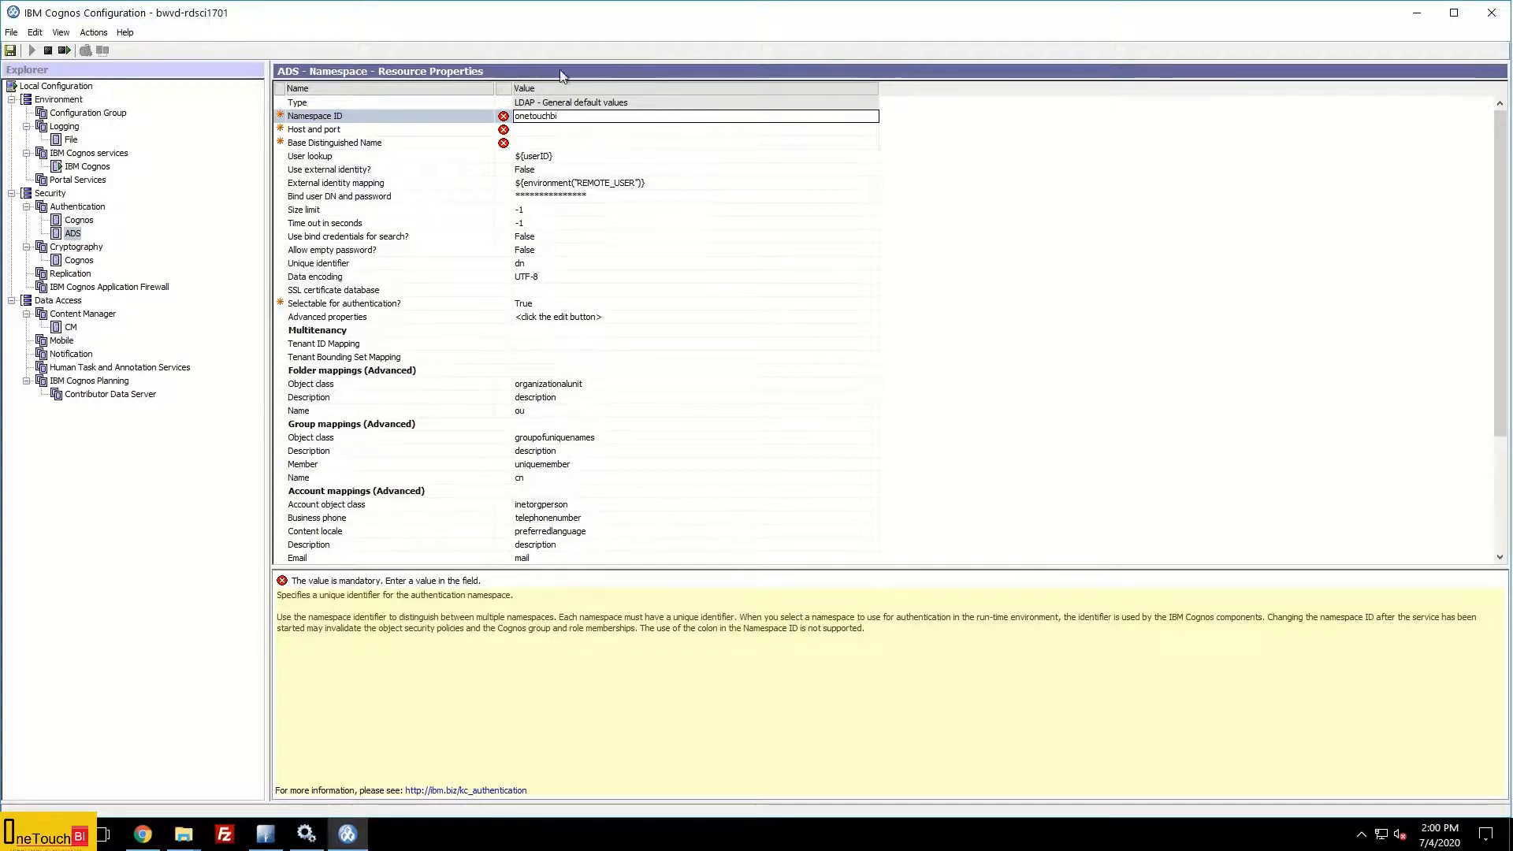
{"action": "left_click", "coordinate": [547, 128]}
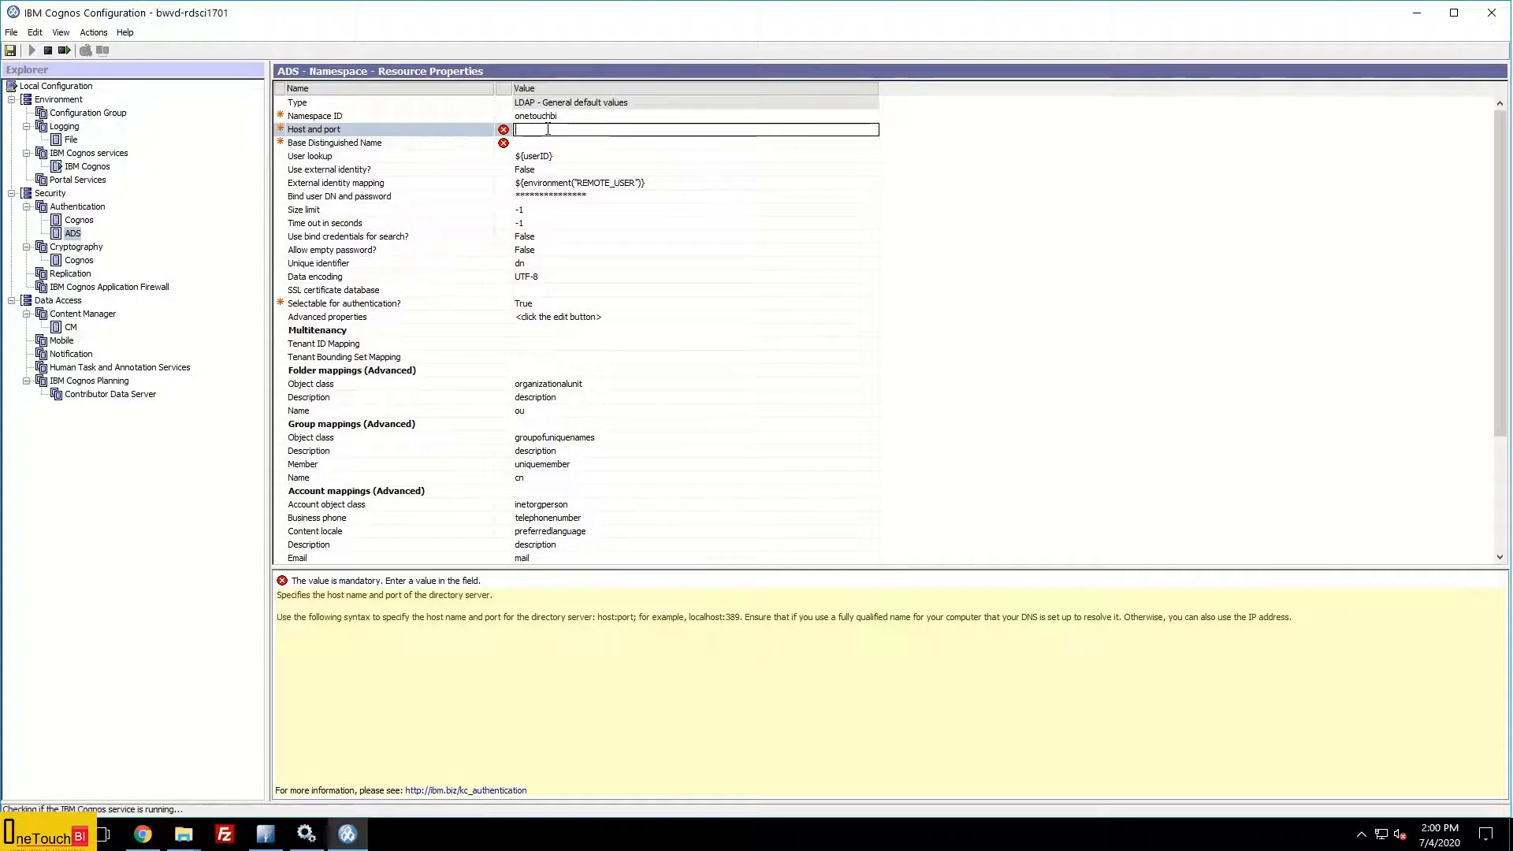
{"action": "type", "text": "on"}
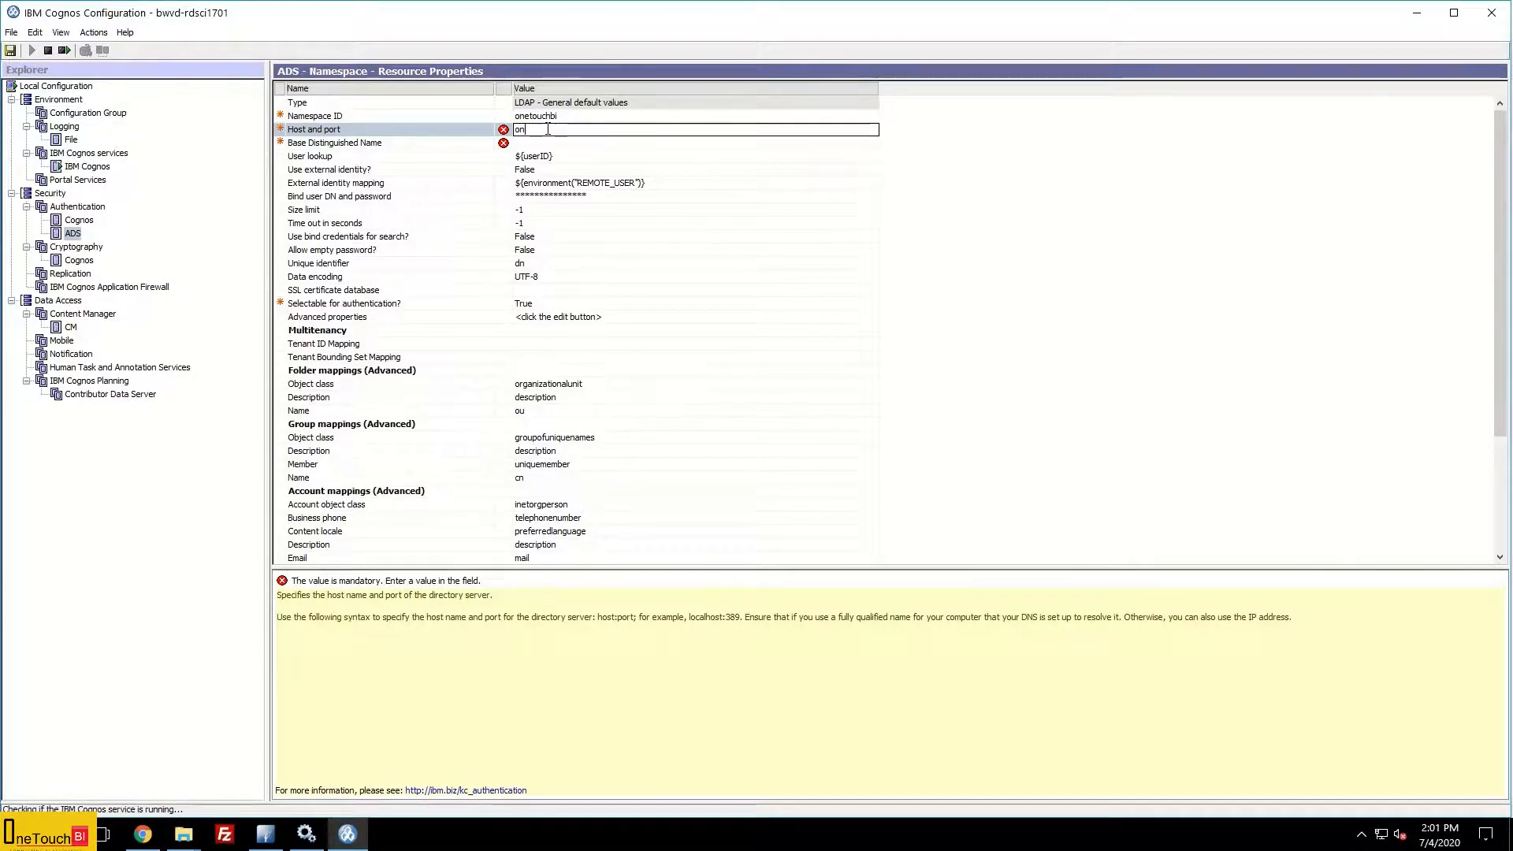
{"action": "type", "text": "etouchbi"}
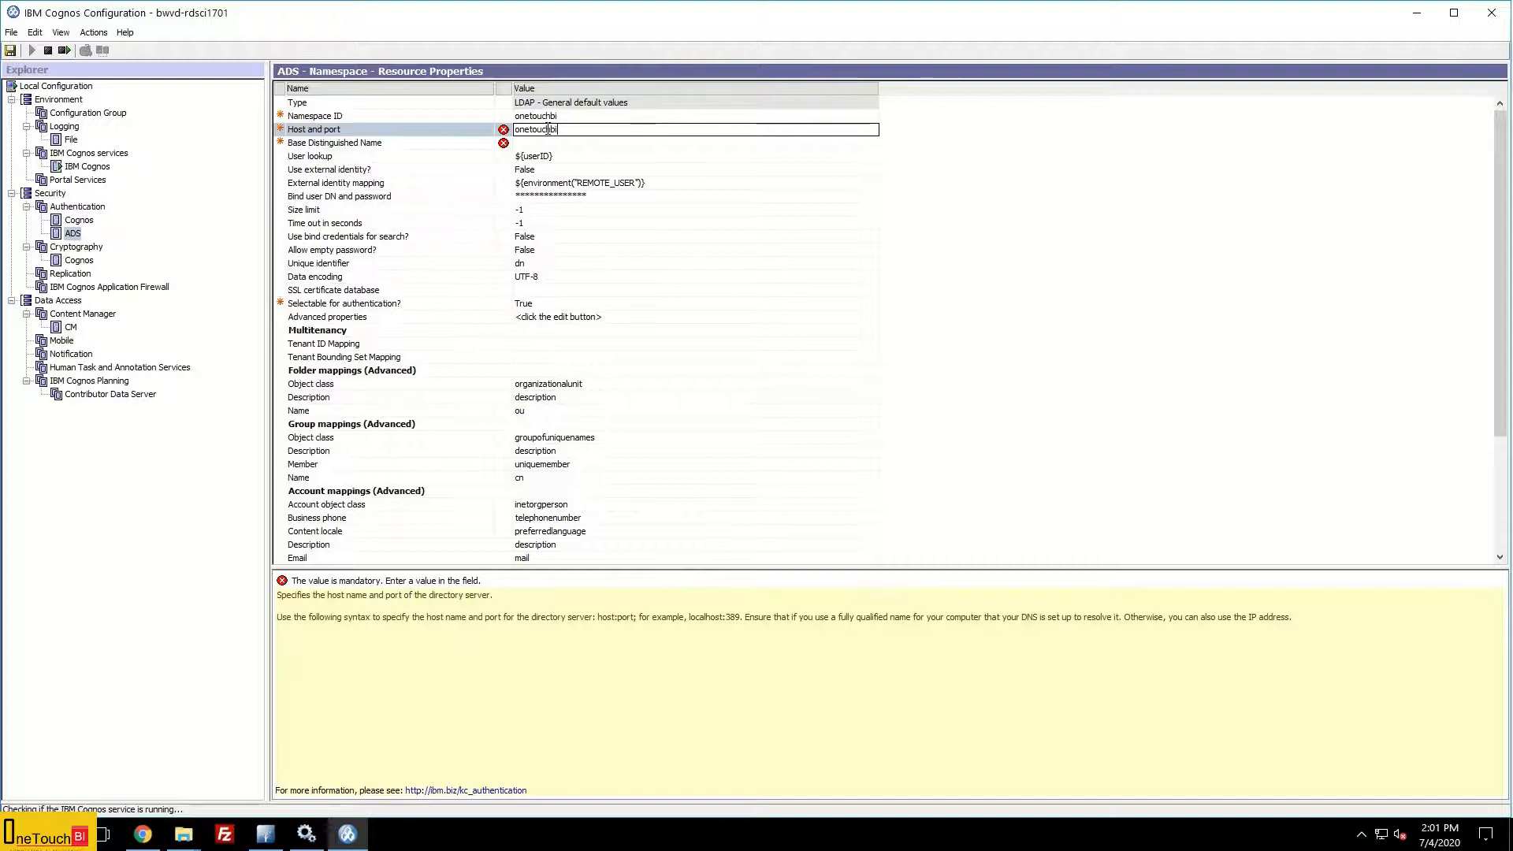
{"action": "type", "text": ".asia.com"}
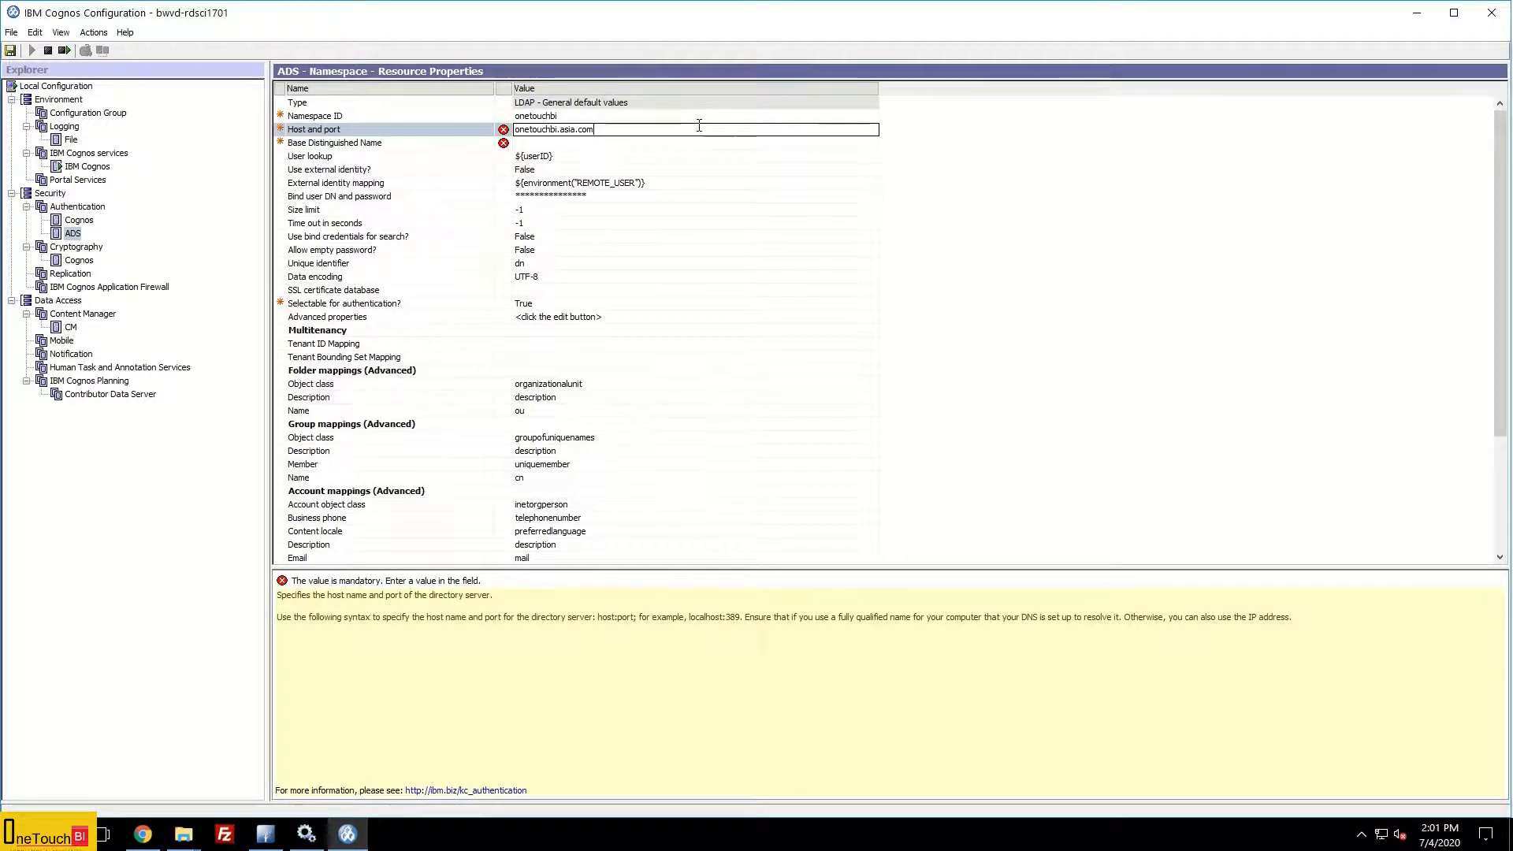
{"action": "type", "text": ":"}
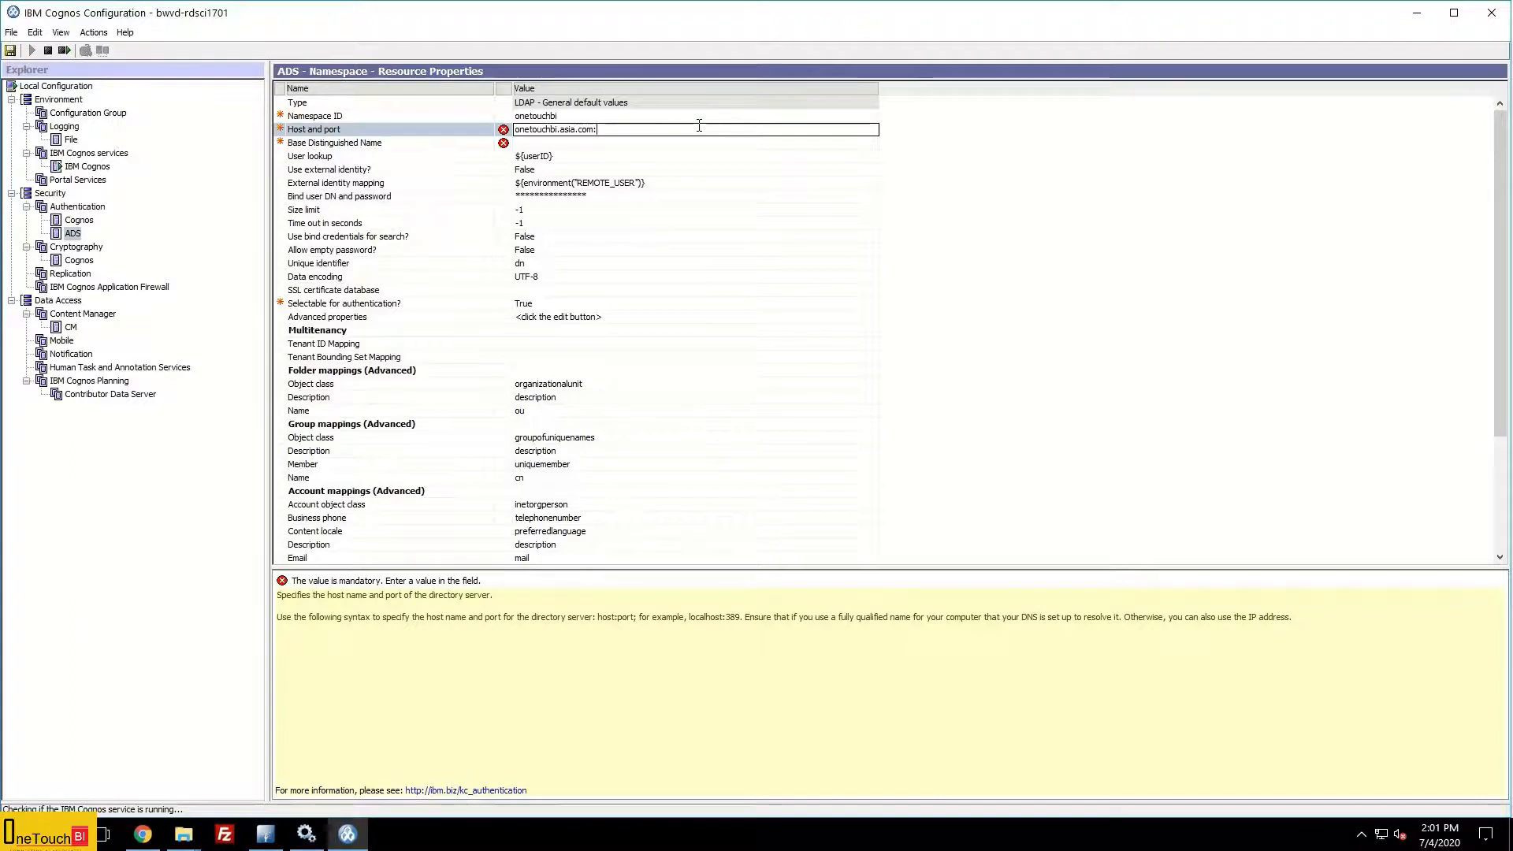
{"action": "type", "text": "10389"}
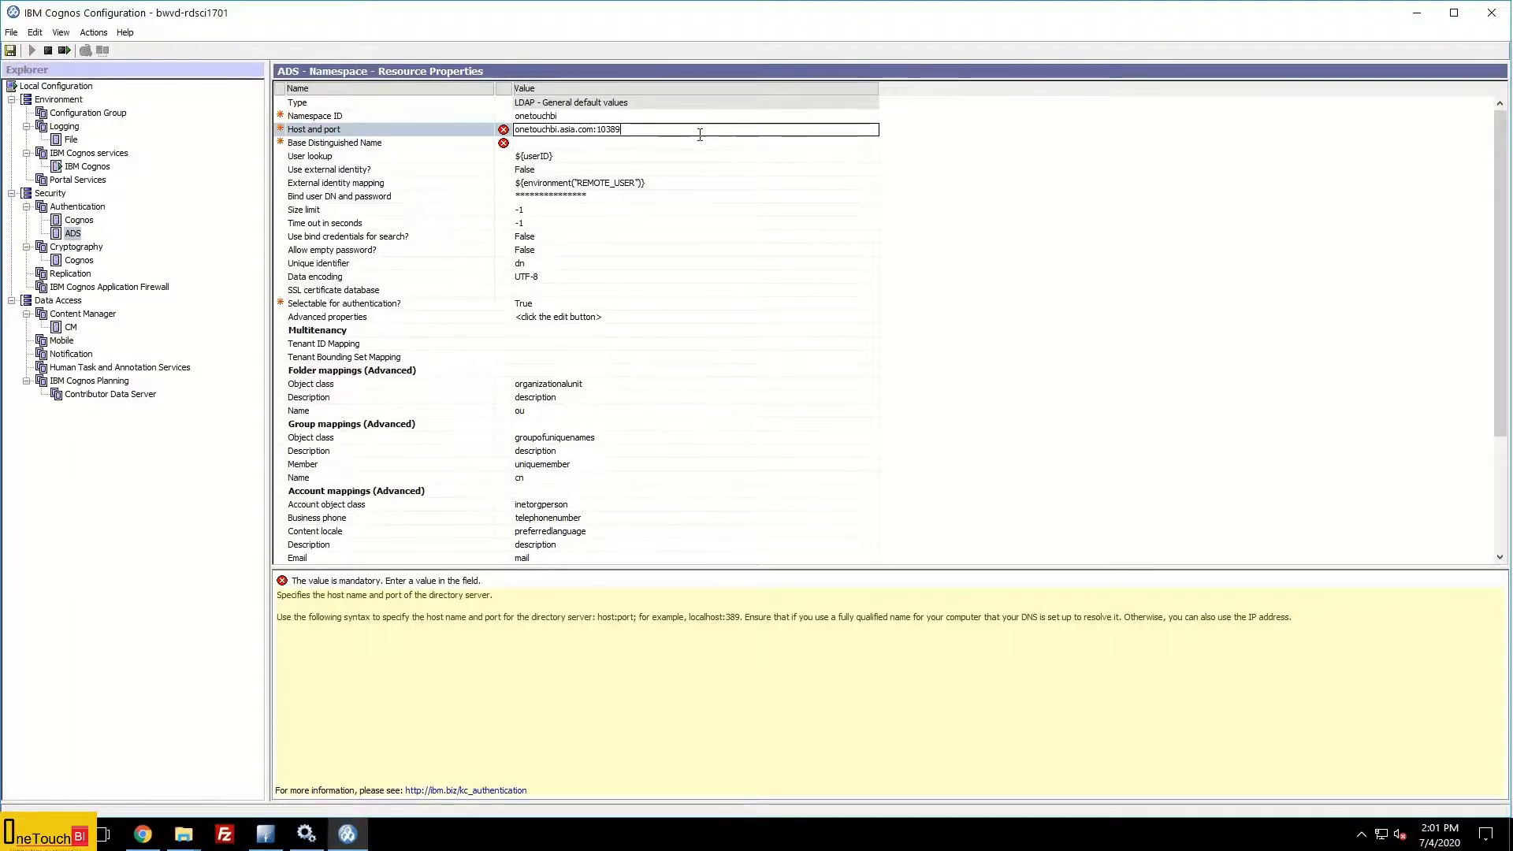
{"action": "left_click", "coordinate": [645, 143]}
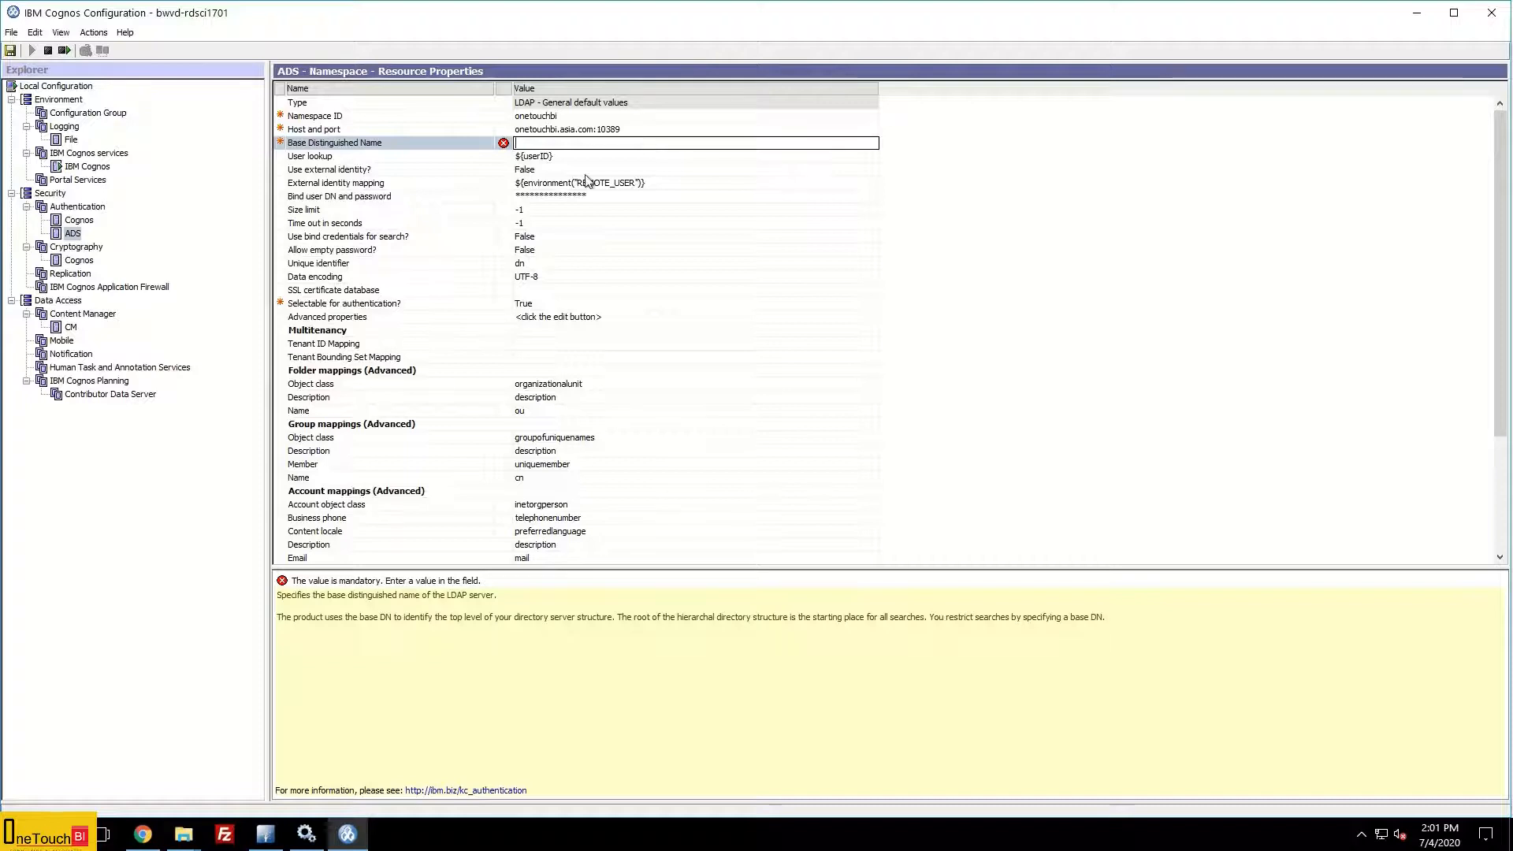
Step: In Directory Studio's admin entry Properties, copy ou=users,ou=system from the DN
{"action": "left_click", "coordinate": [268, 840]}
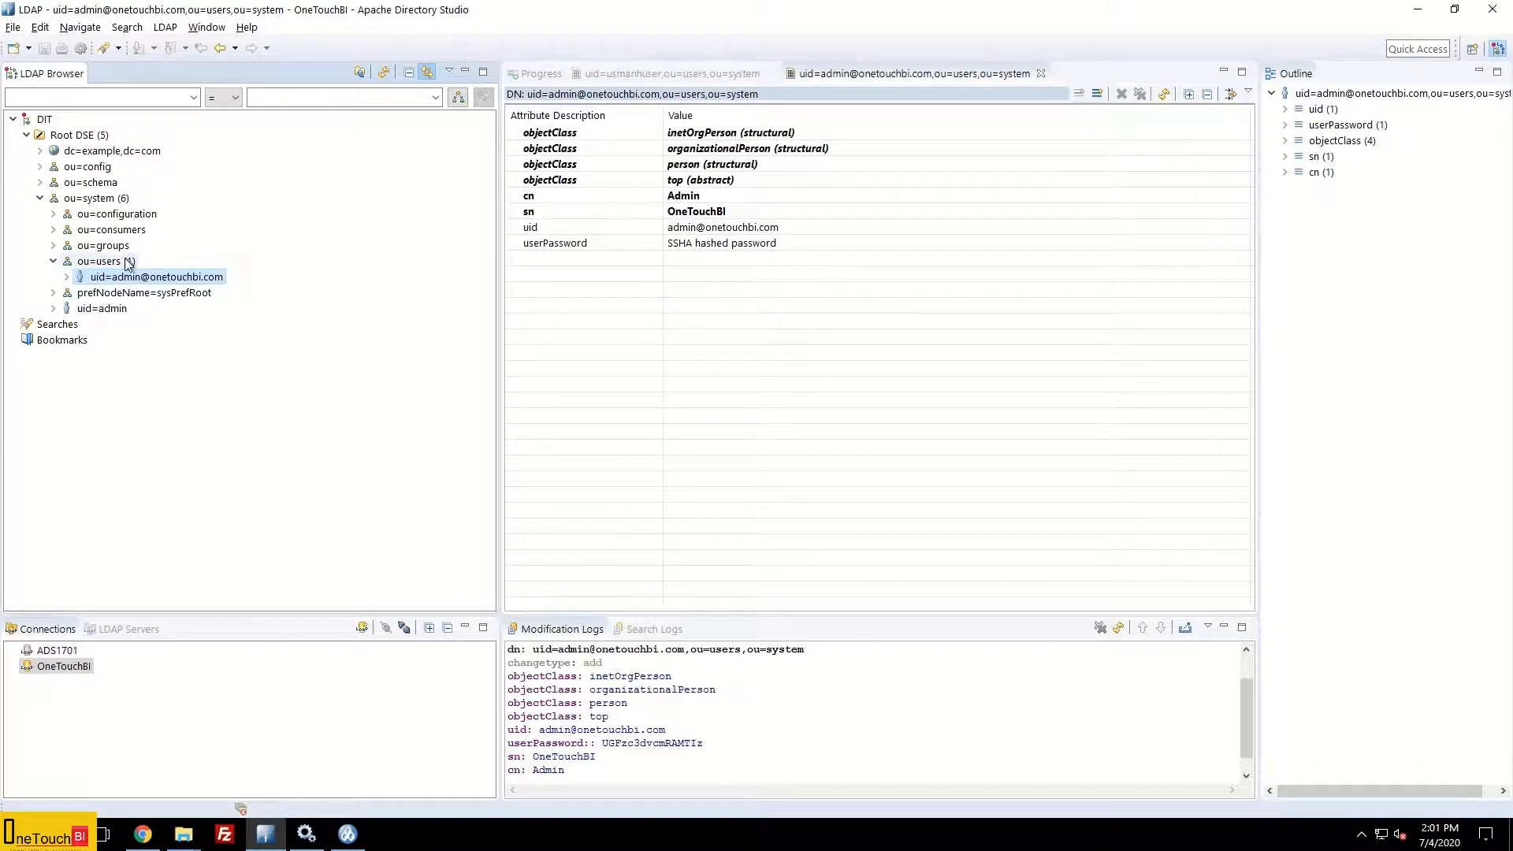
{"action": "right_click", "coordinate": [175, 284]}
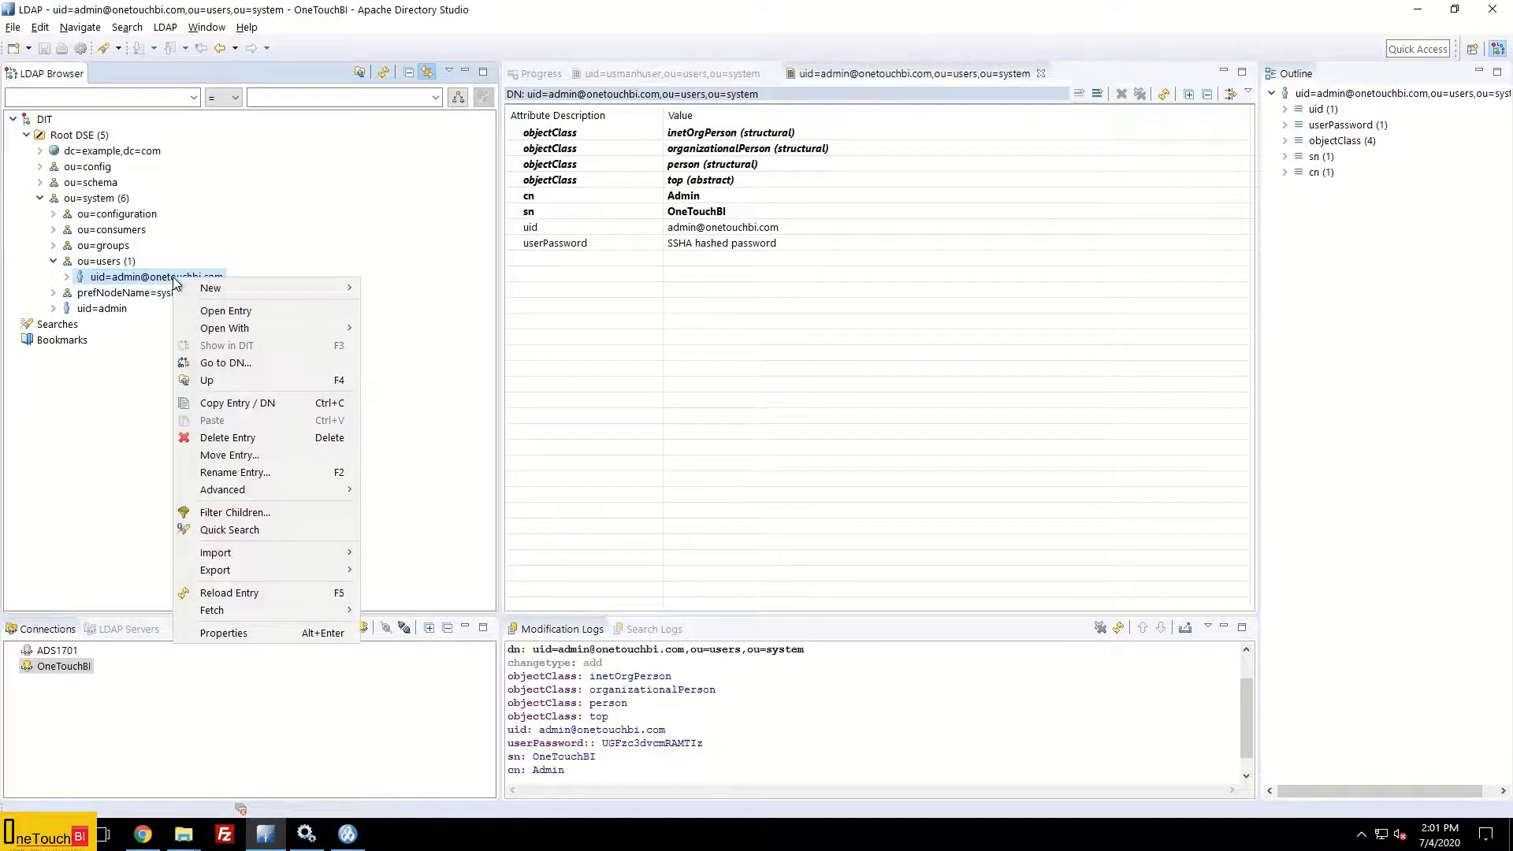
{"action": "left_click", "coordinate": [251, 632]}
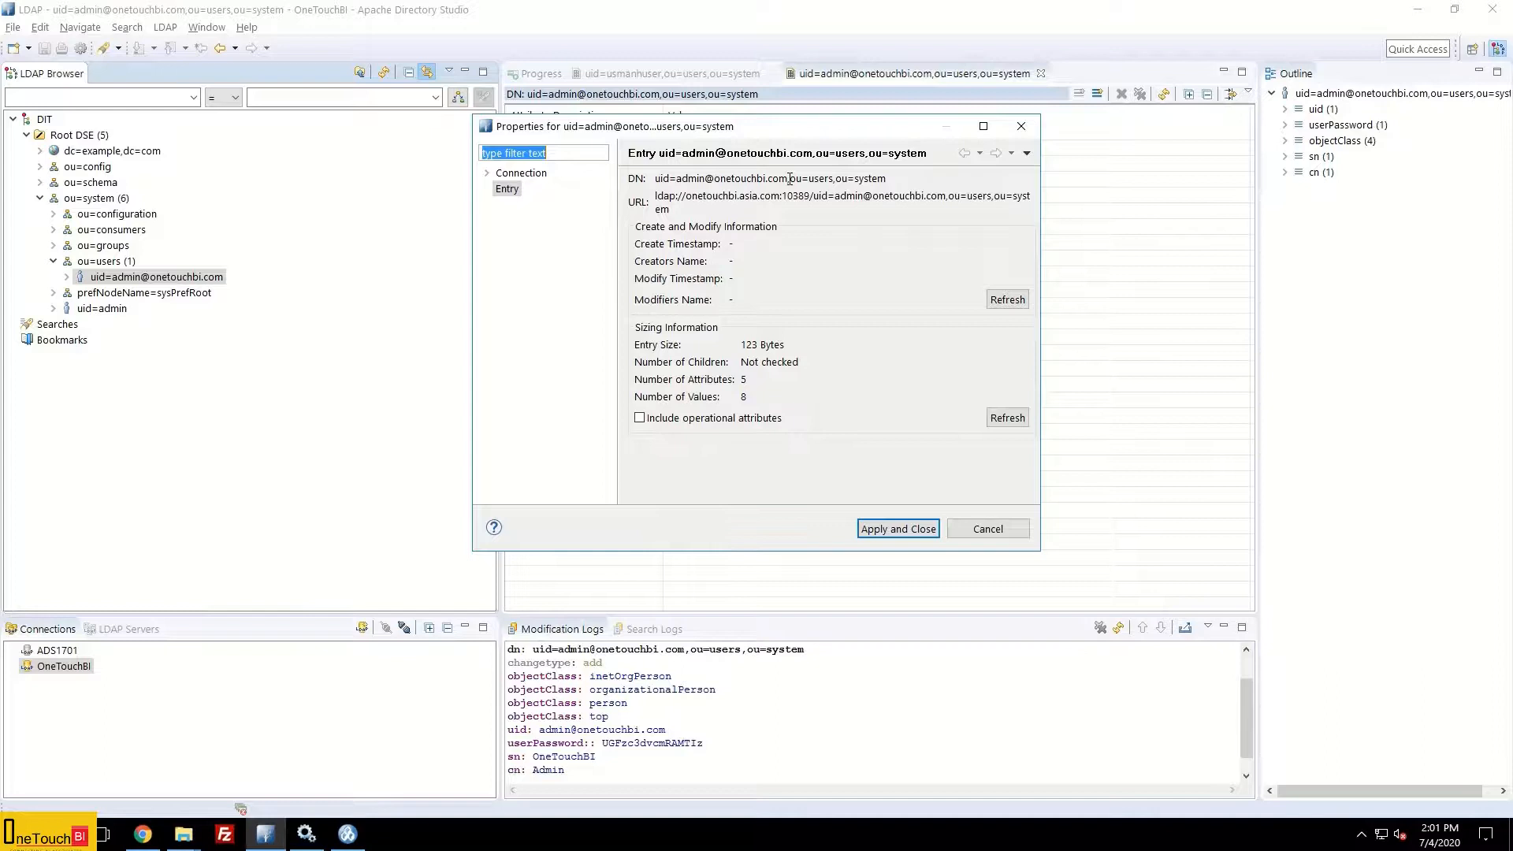
{"action": "left_click_drag", "start_coordinate": [790, 178], "coordinate": [833, 180]}
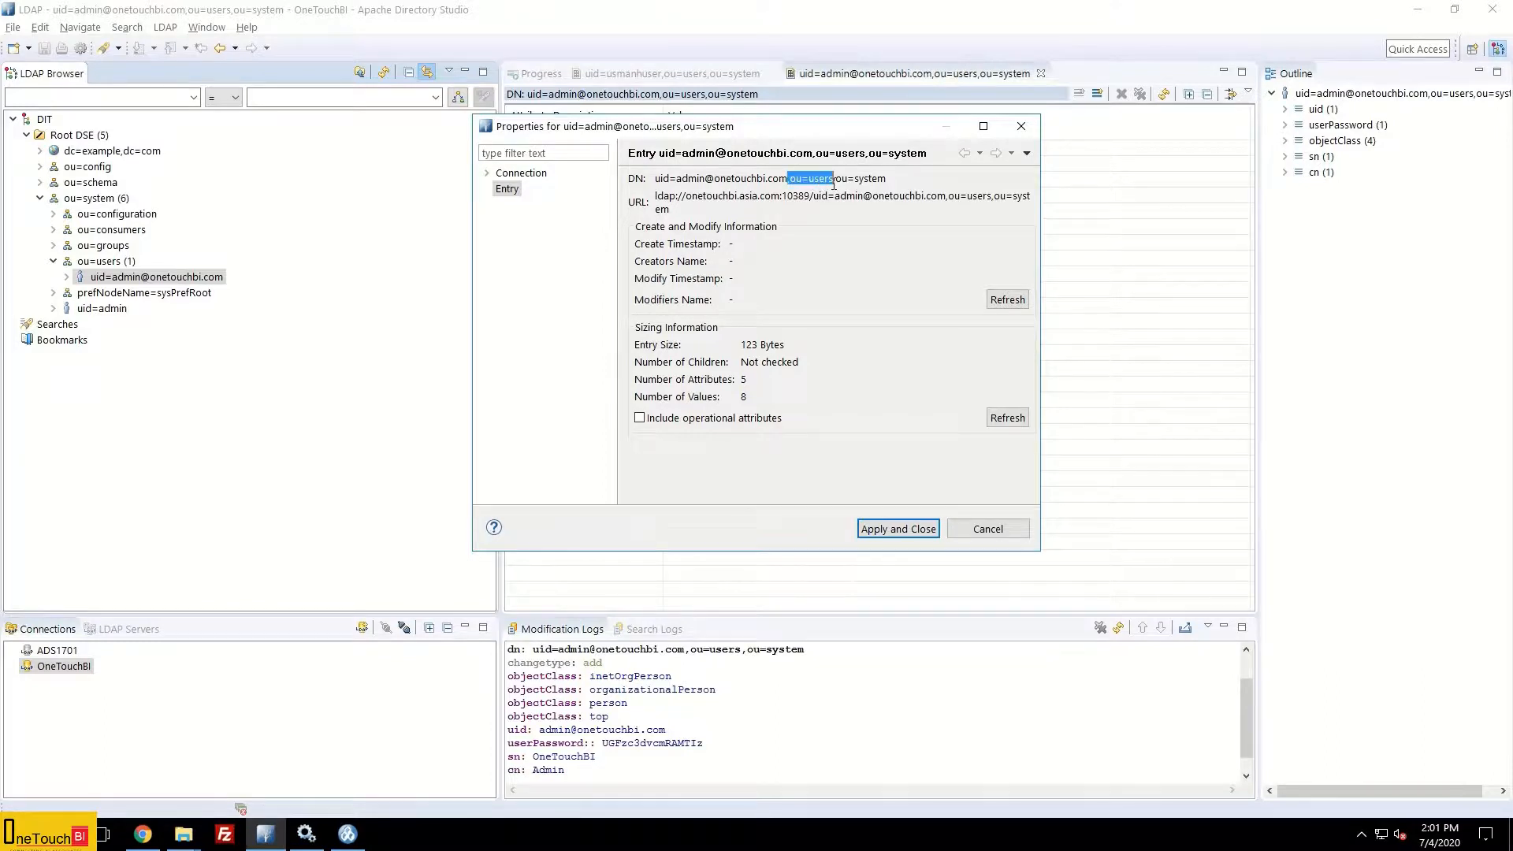
{"action": "left_click", "coordinate": [793, 178]}
{"action": "left_click_drag", "start_coordinate": [792, 178], "coordinate": [886, 180]}
{"action": "key", "text": "ctrl+c"}
{"action": "key", "text": "alt+Tab"}
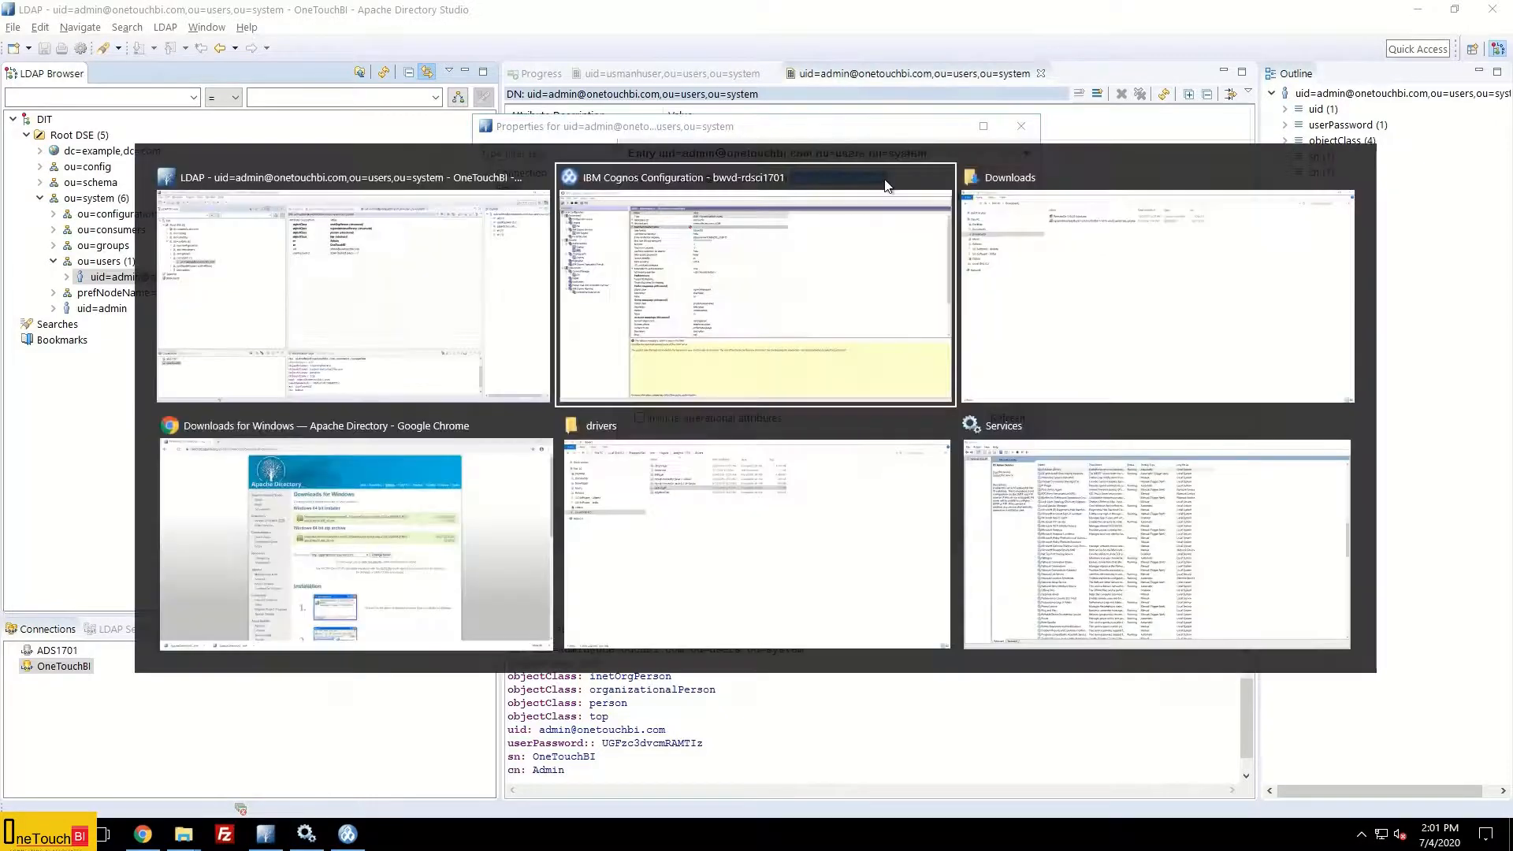
Step: Paste ou=users,ou=system as the Base Distinguished Name and prefix User lookup with uid=
{"action": "left_click", "coordinate": [568, 145]}
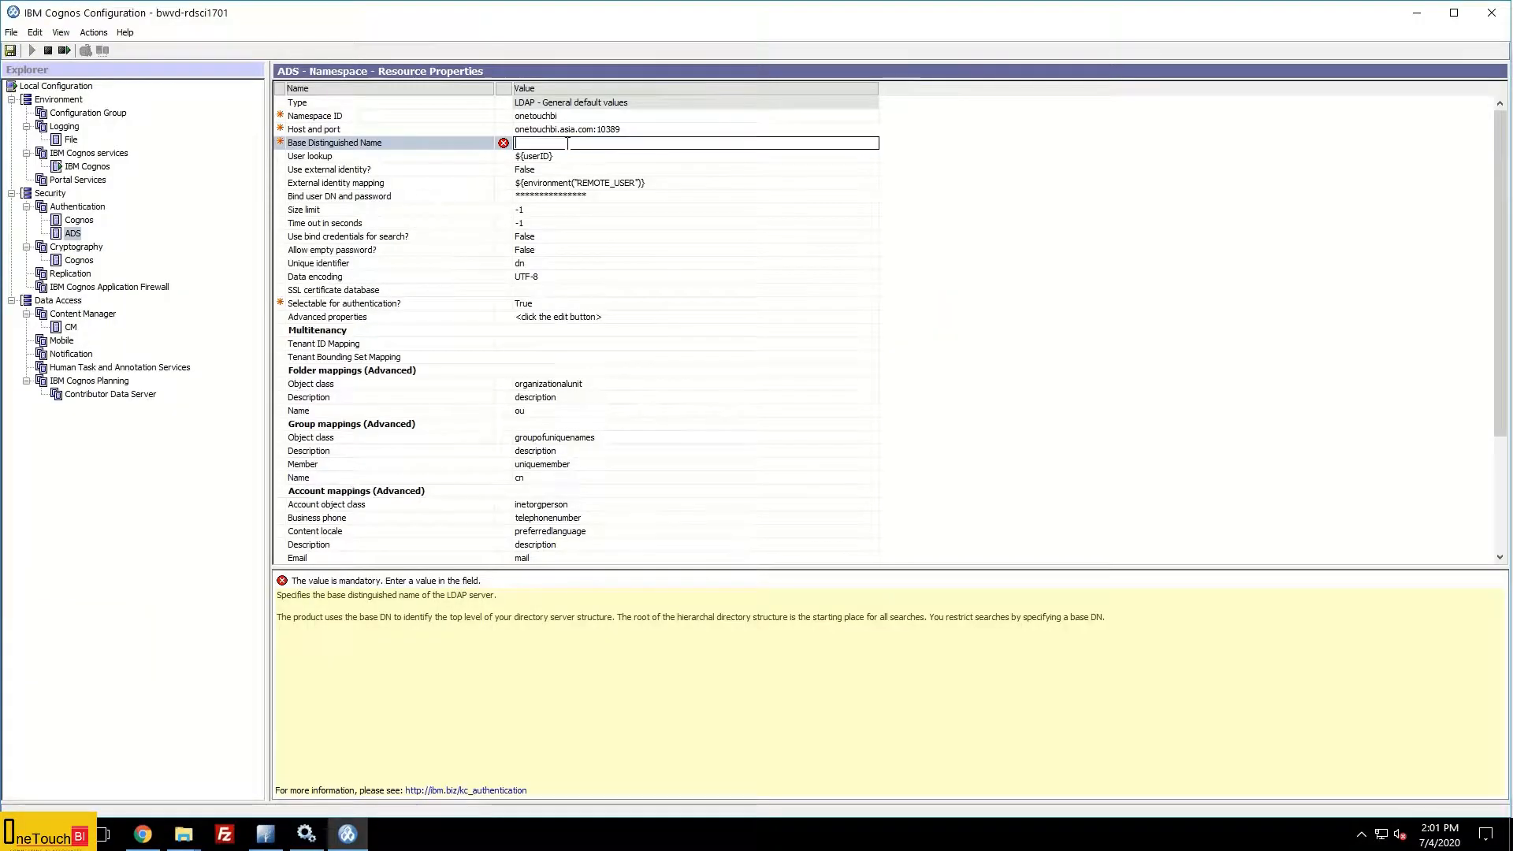
{"action": "key", "text": "ctrl+v"}
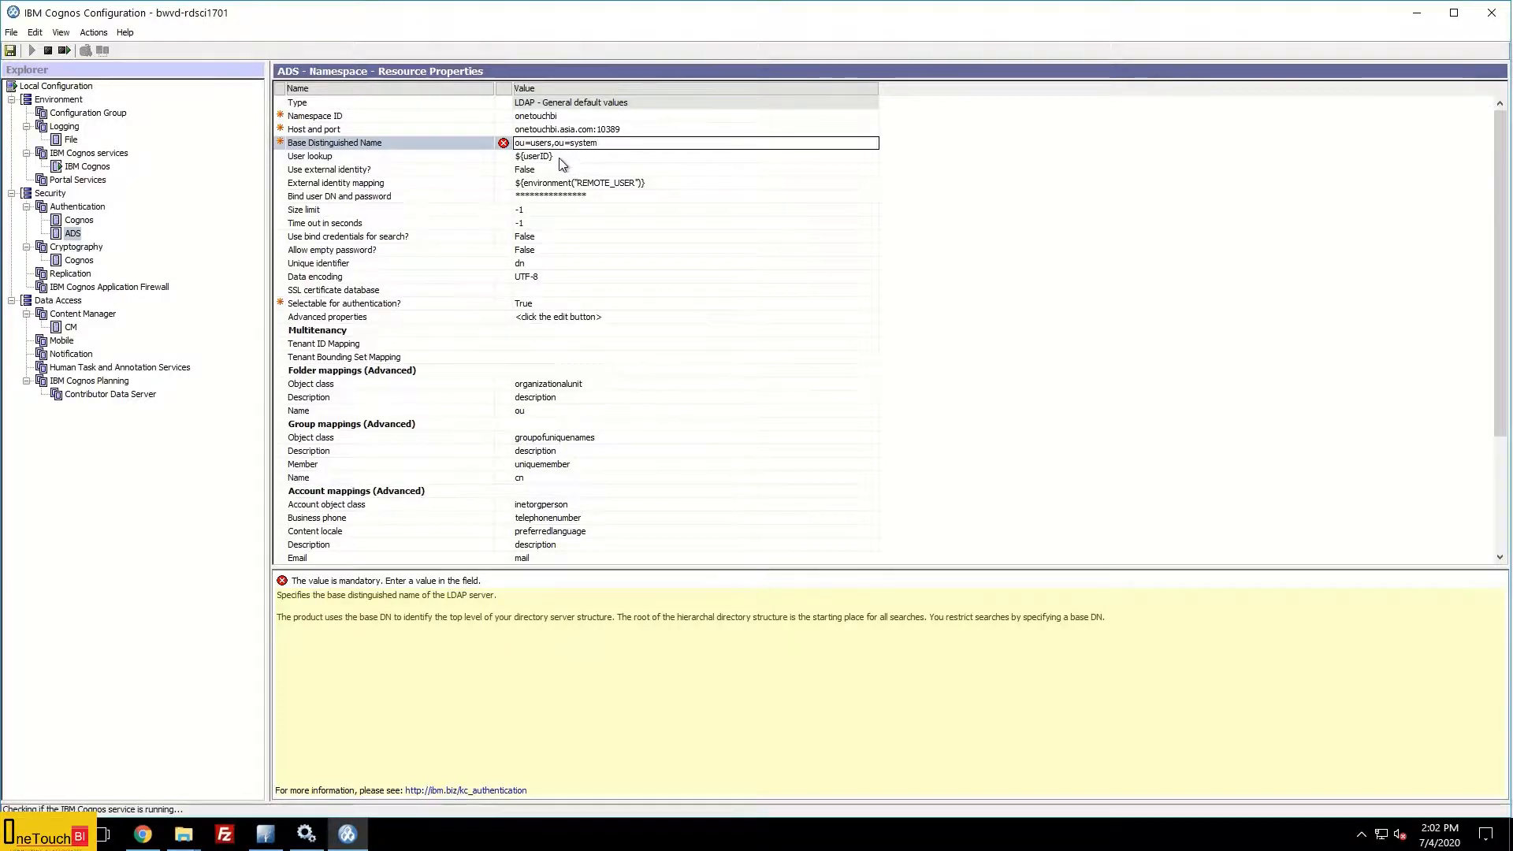
{"action": "left_click", "coordinate": [560, 156]}
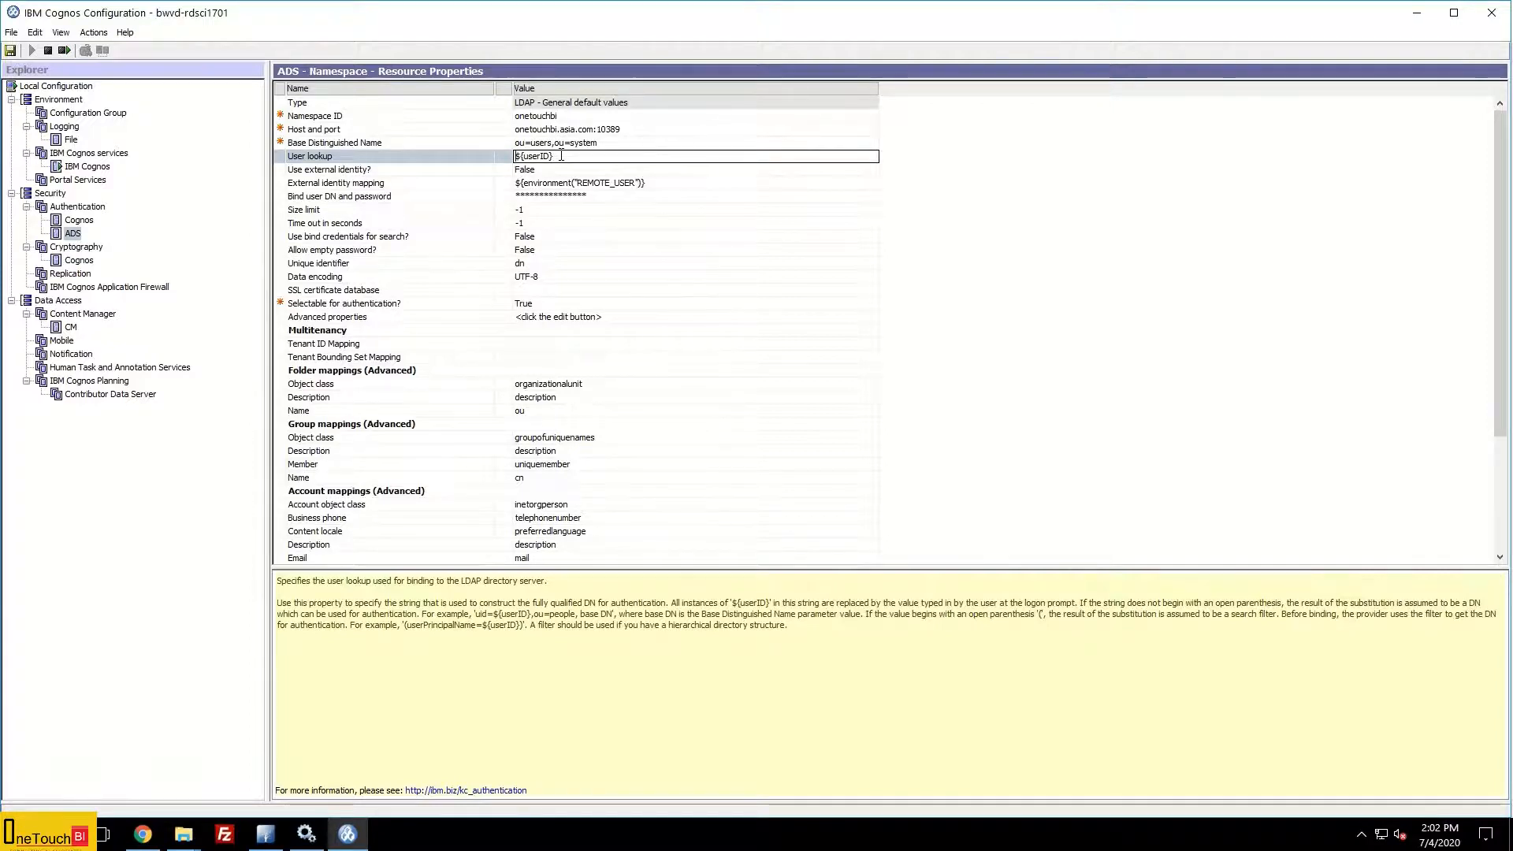
{"action": "type", "text": "uid="}
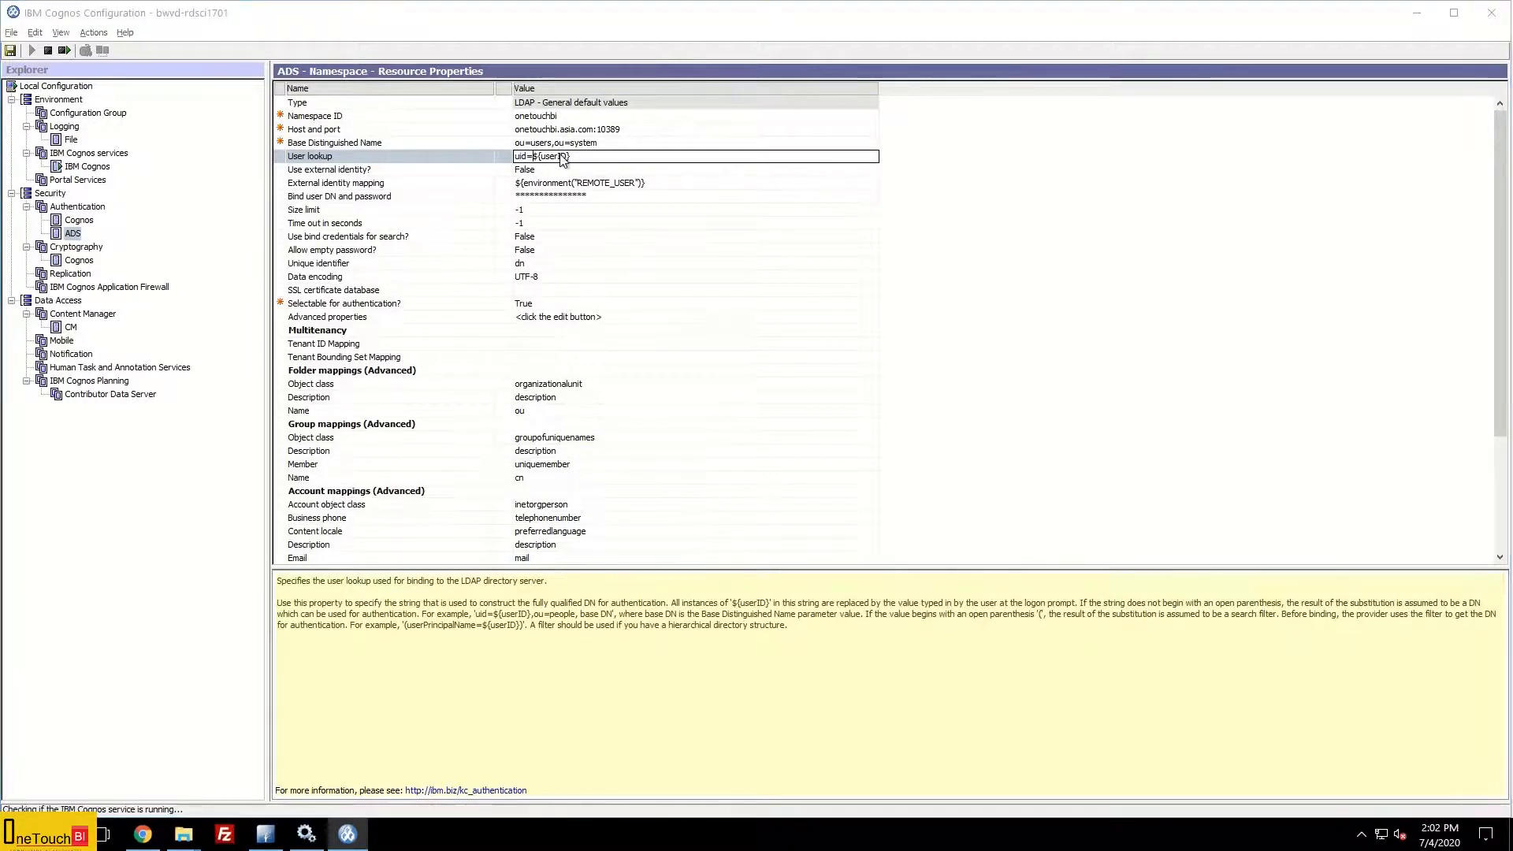
{"action": "key", "text": "alt+Tab"}
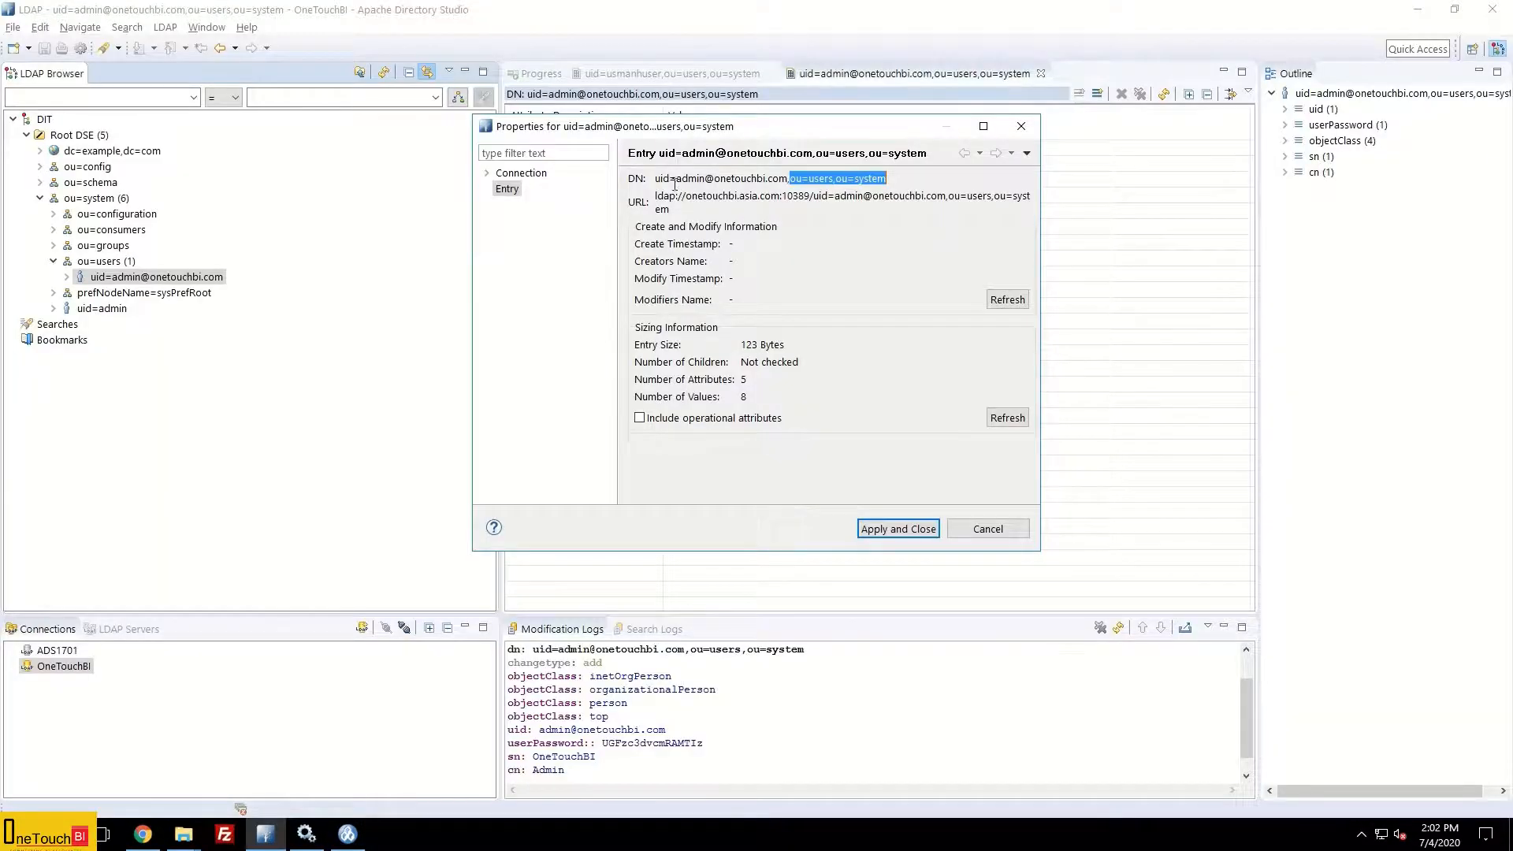
Step: Reopen the User lookup value and copy ou=users,ou=system from the admin entry's DN
{"action": "left_click_drag", "start_coordinate": [655, 178], "coordinate": [669, 178]}
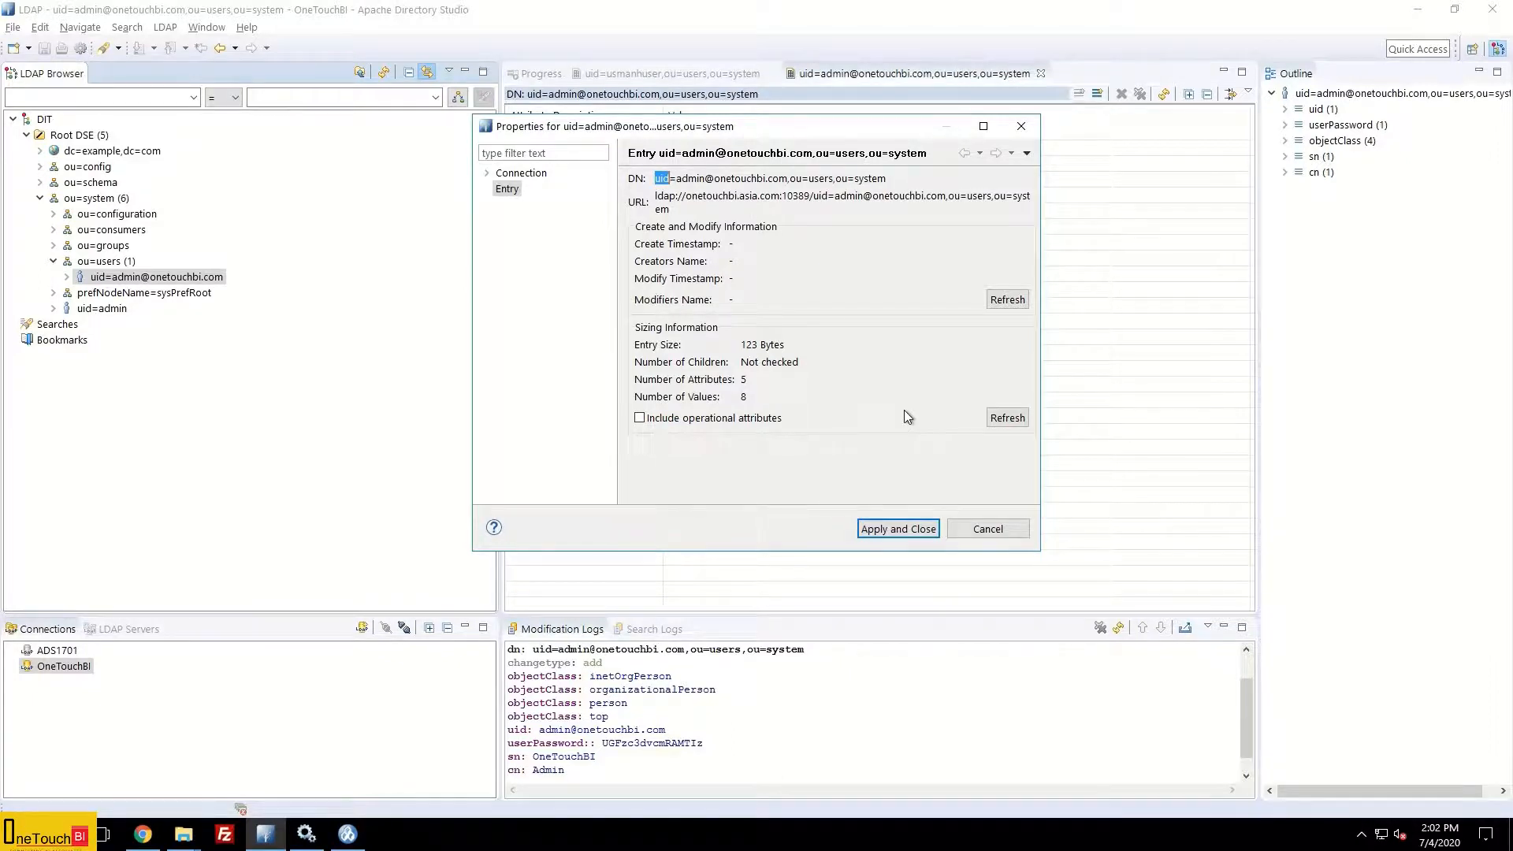
{"action": "left_click", "coordinate": [526, 173]}
{"action": "key", "text": "alt+Tab"}
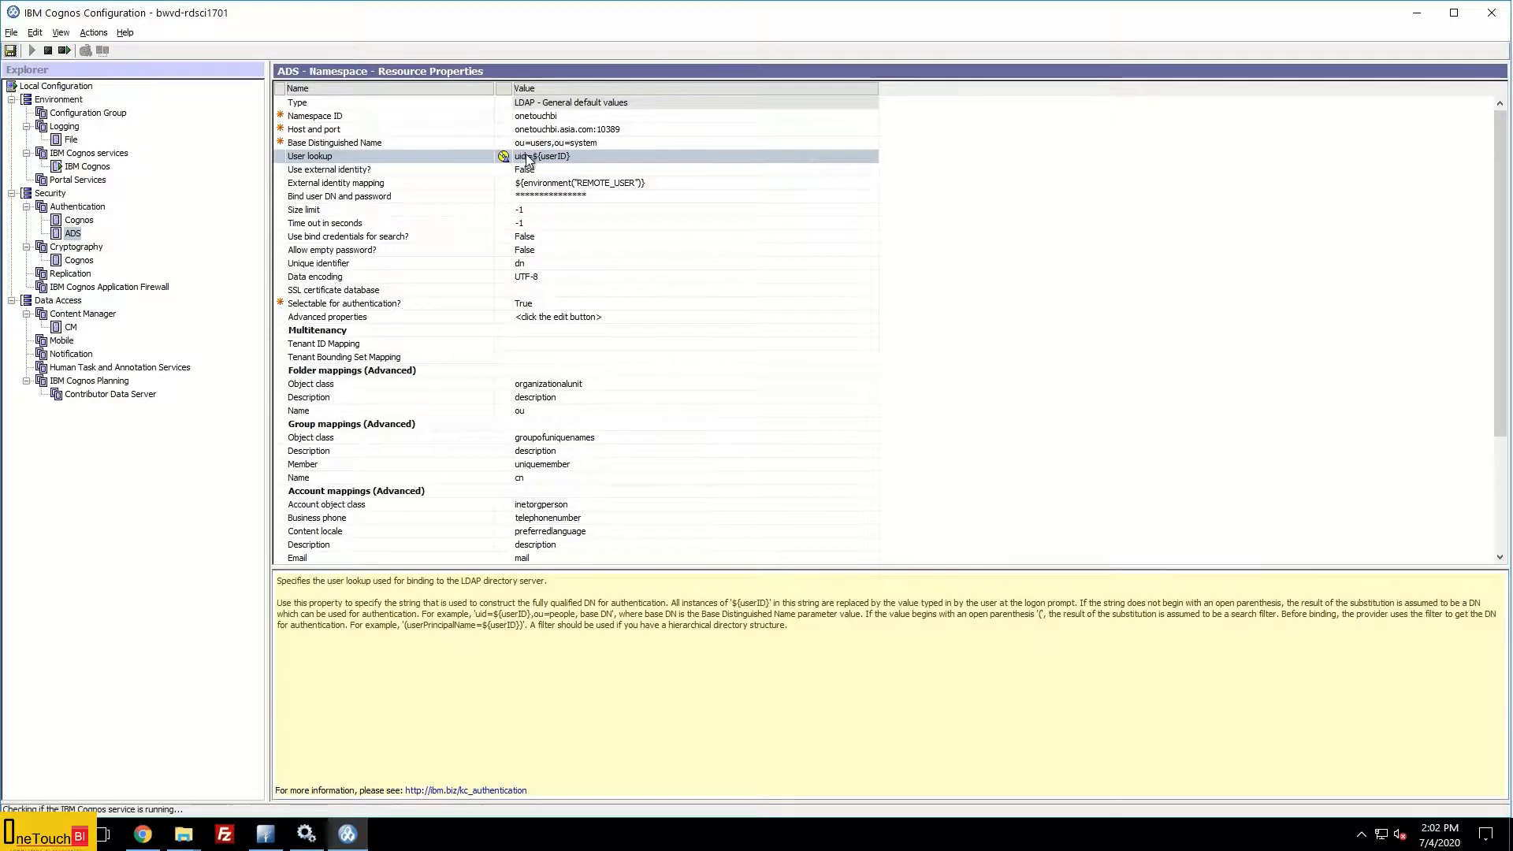
{"action": "left_click", "coordinate": [585, 156]}
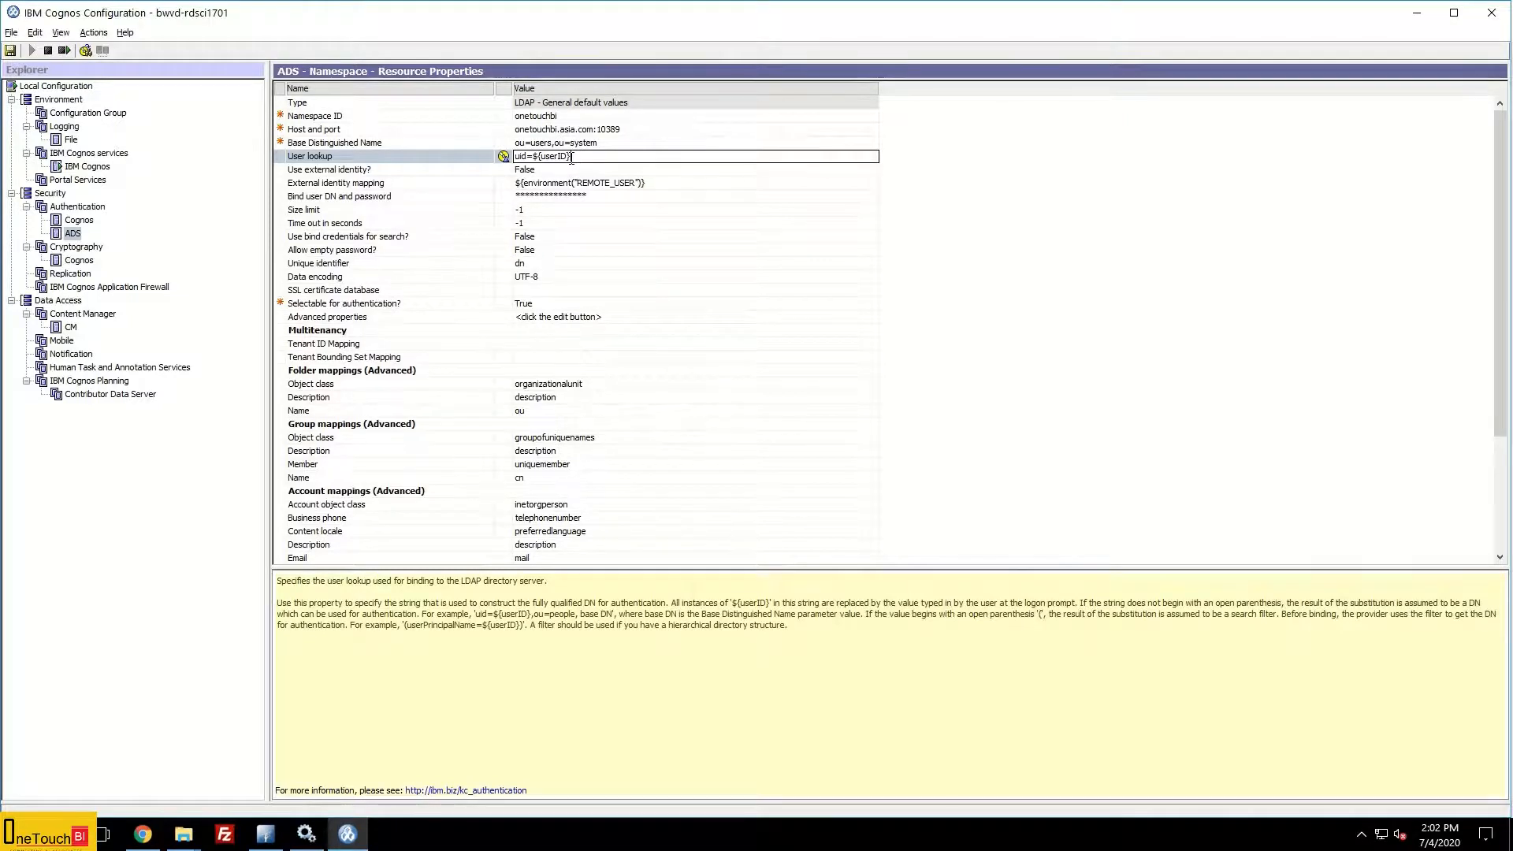
{"action": "key", "text": "alt+Tab"}
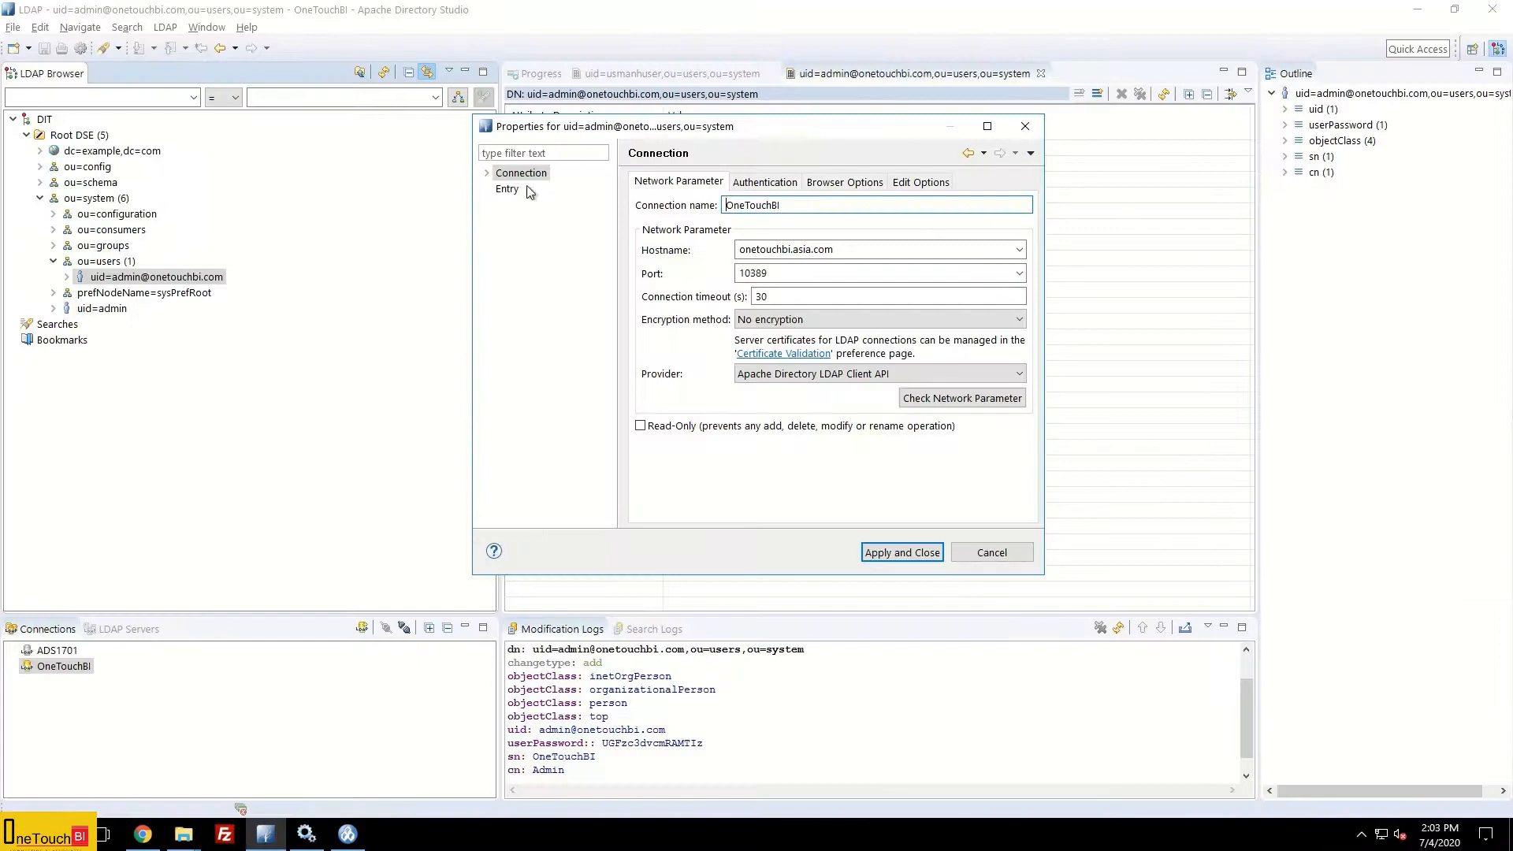
{"action": "left_click", "coordinate": [508, 189]}
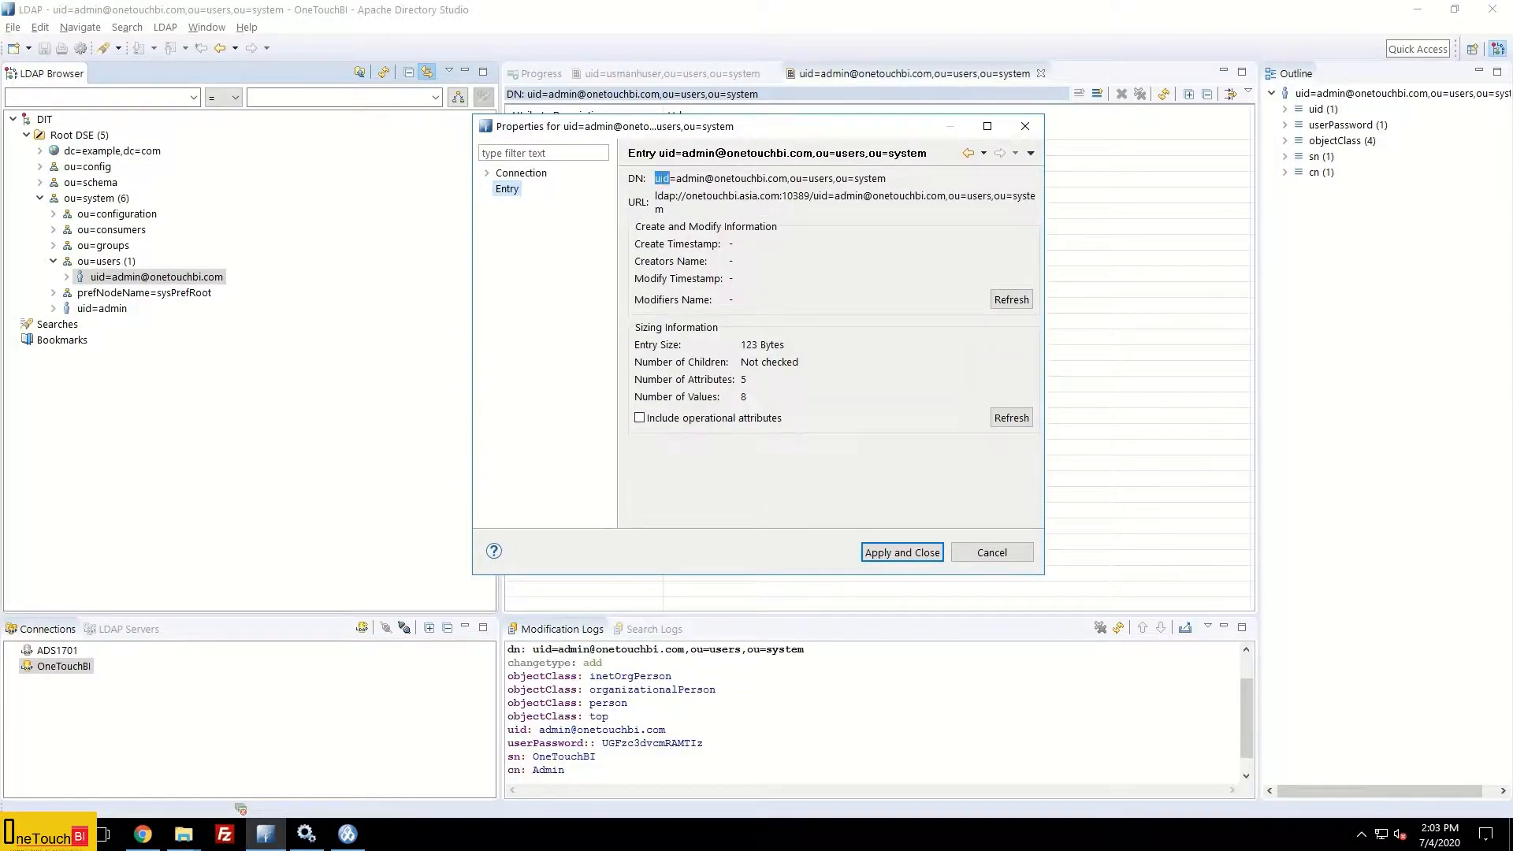
{"action": "left_click_drag", "start_coordinate": [789, 178], "coordinate": [888, 179]}
{"action": "key", "text": "ctrl+c"}
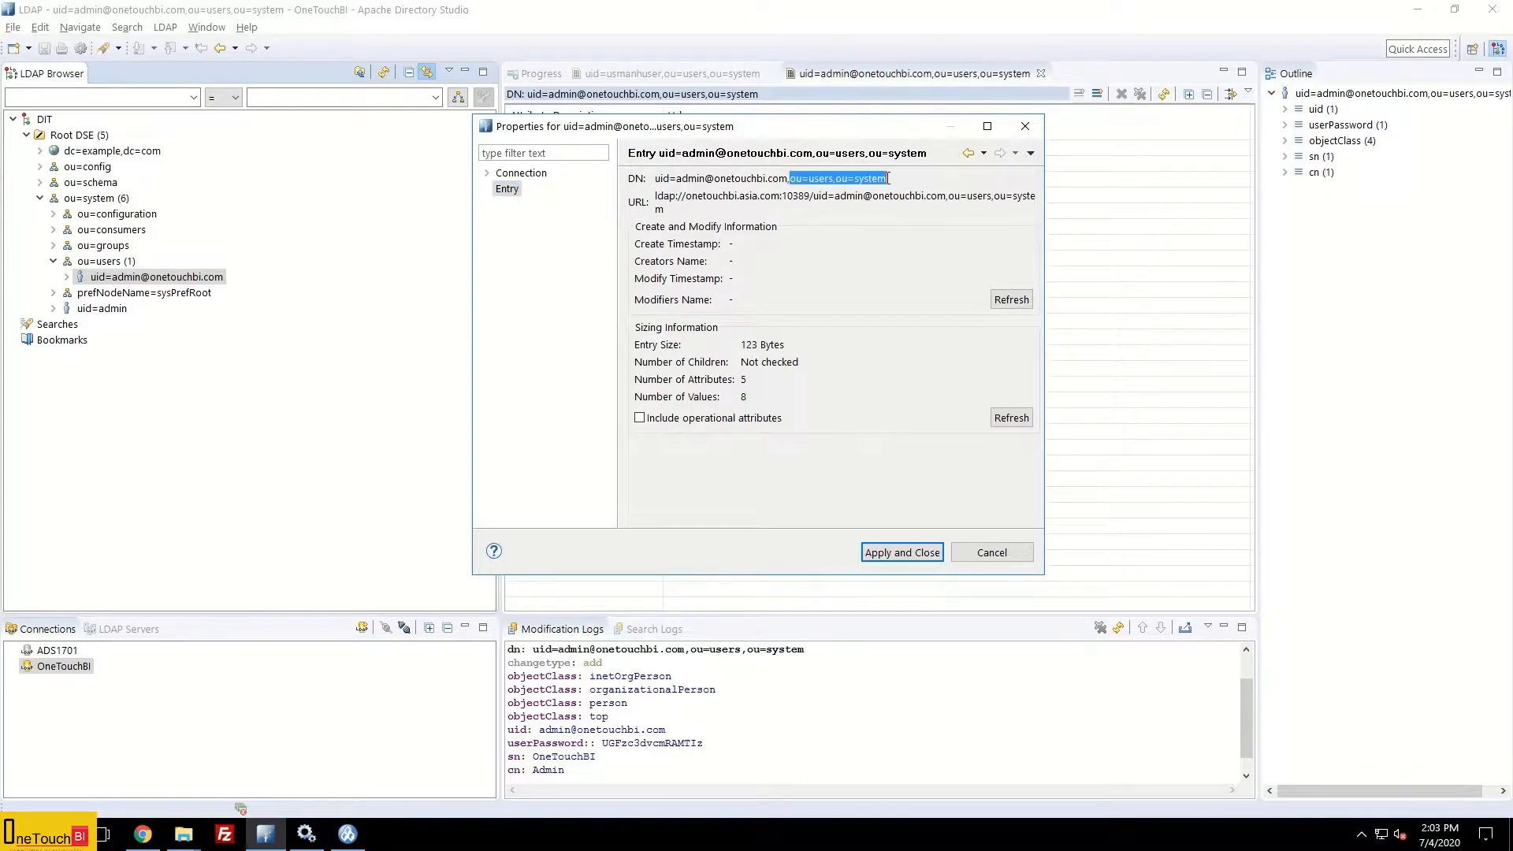
{"action": "key", "text": "alt+Tab"}
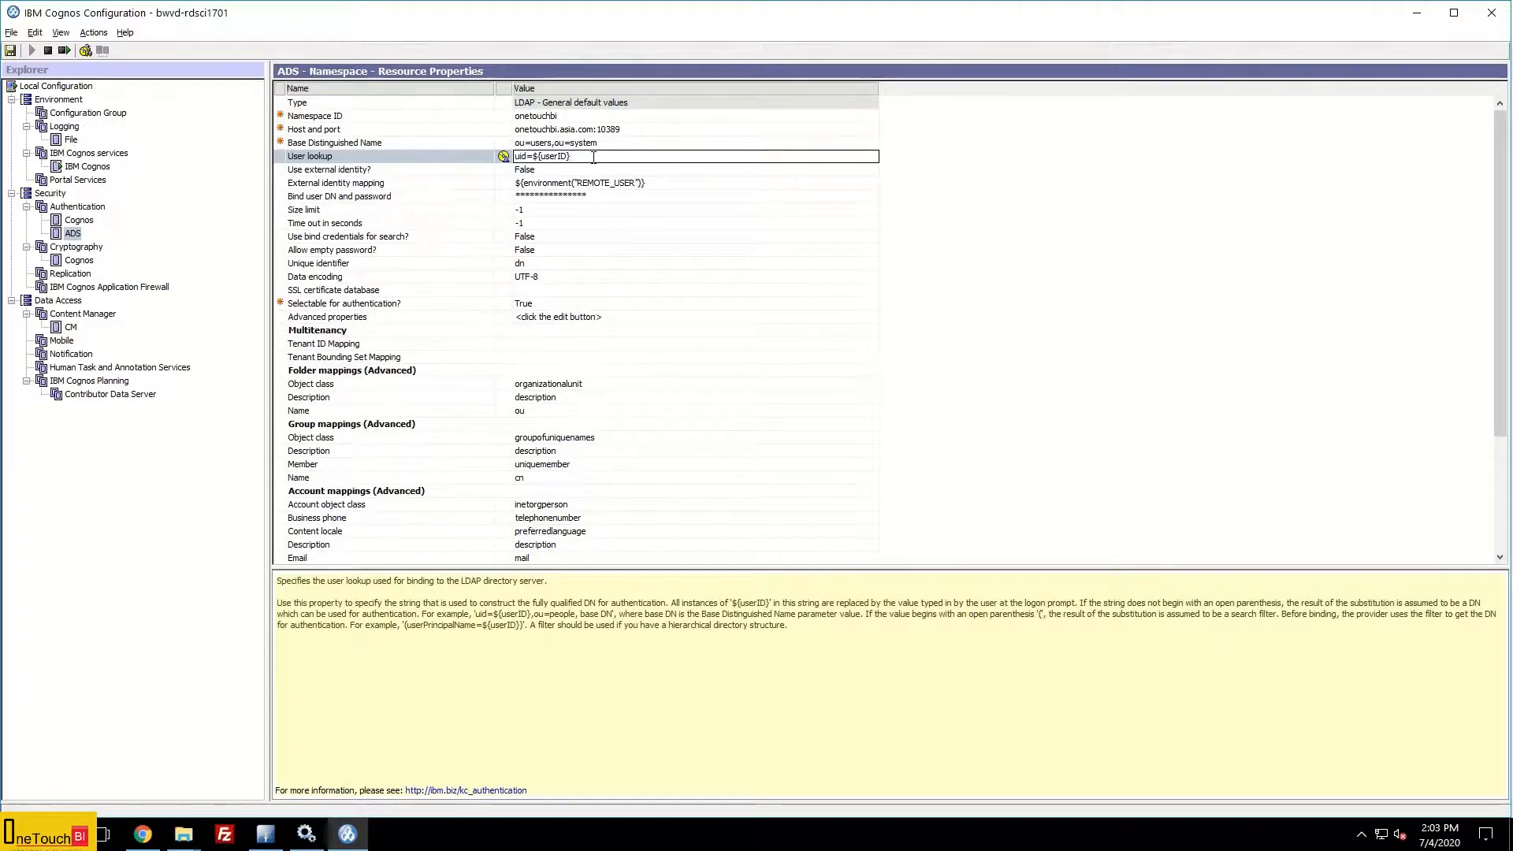
Step: Extend User lookup to uid=${userID},ou=users,ou=system and begin editing the bind user credentials
{"action": "type", "text": ","}
{"action": "key", "text": "ctrl+v"}
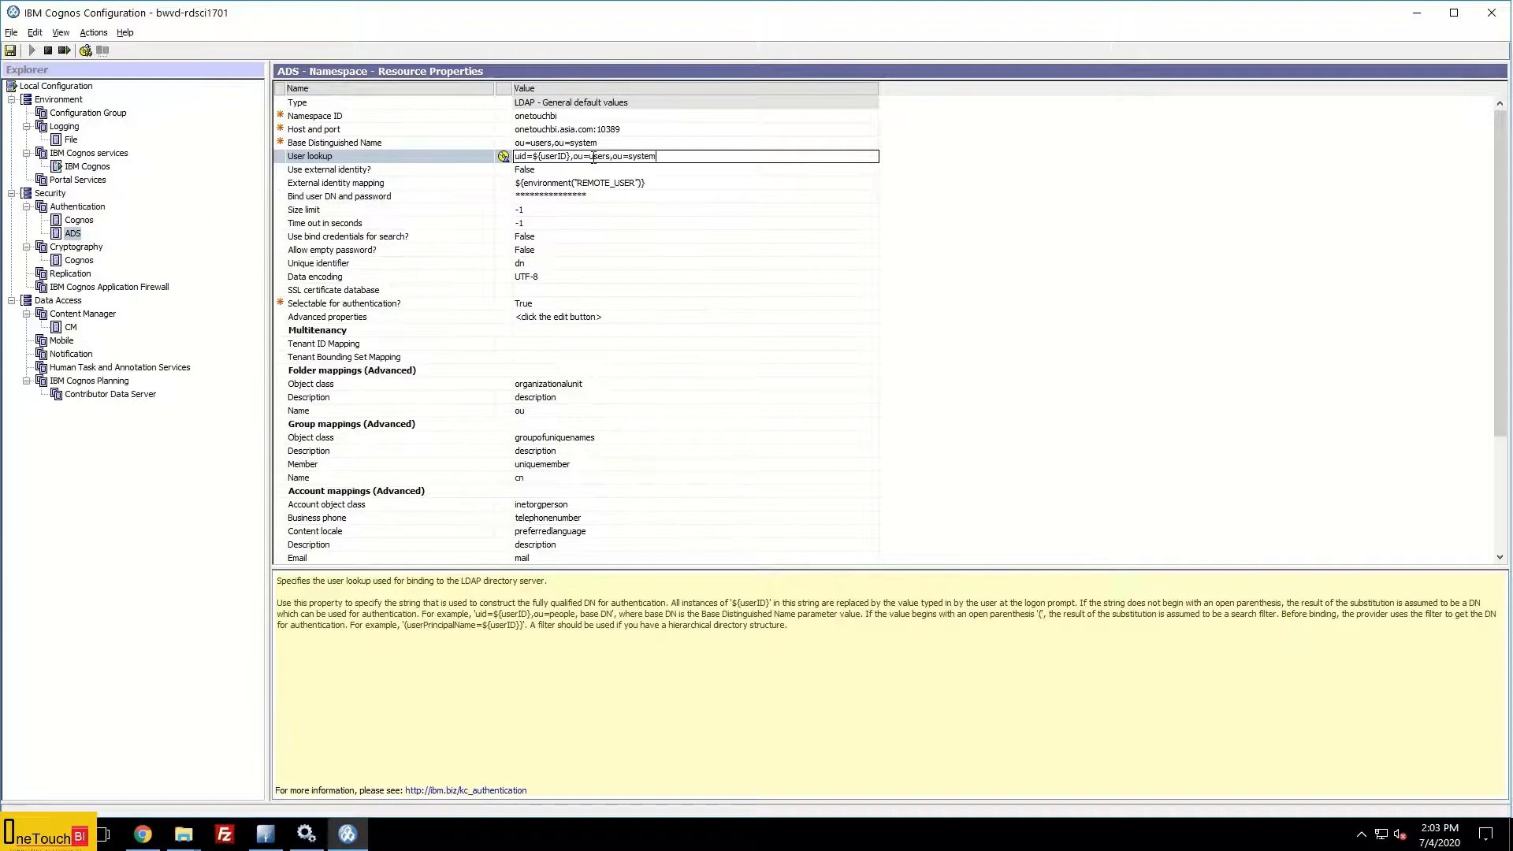
{"action": "left_click", "coordinate": [596, 197]}
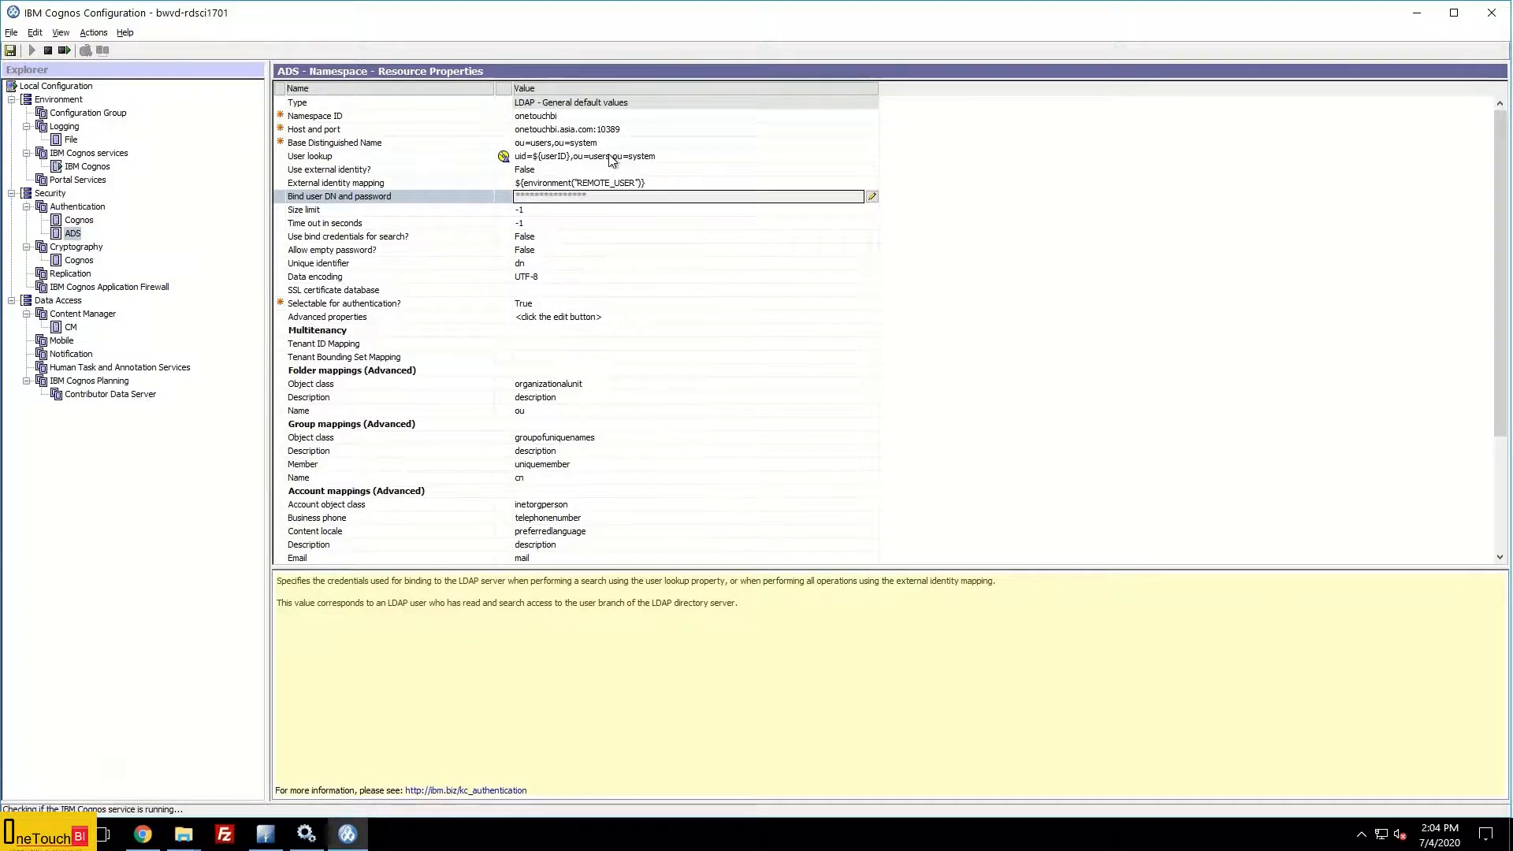
{"action": "left_click", "coordinate": [73, 234]}
{"action": "right_click", "coordinate": [74, 235]}
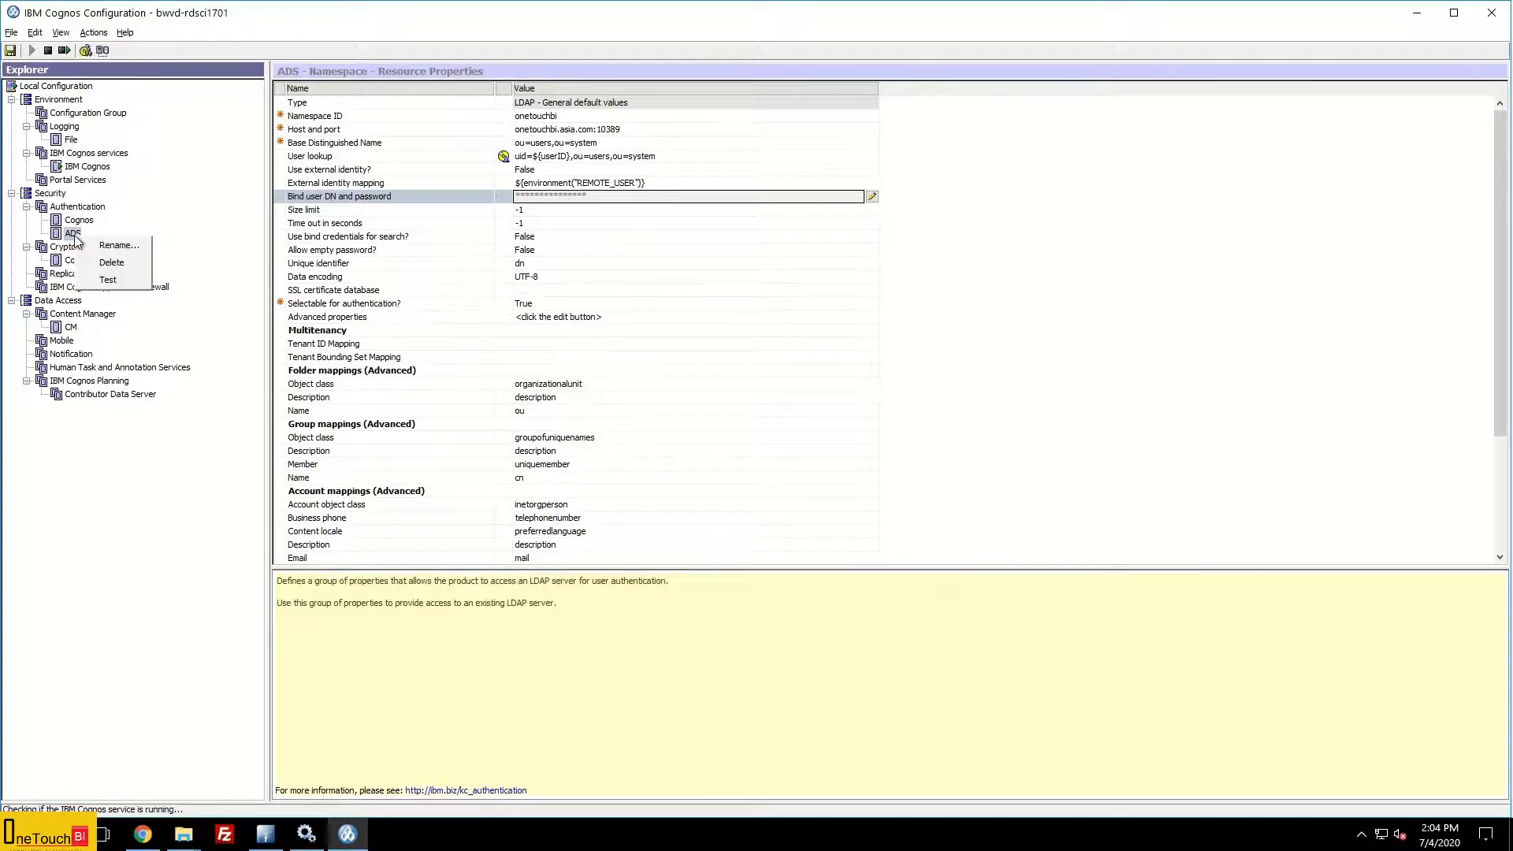
{"action": "left_click", "coordinate": [128, 282]}
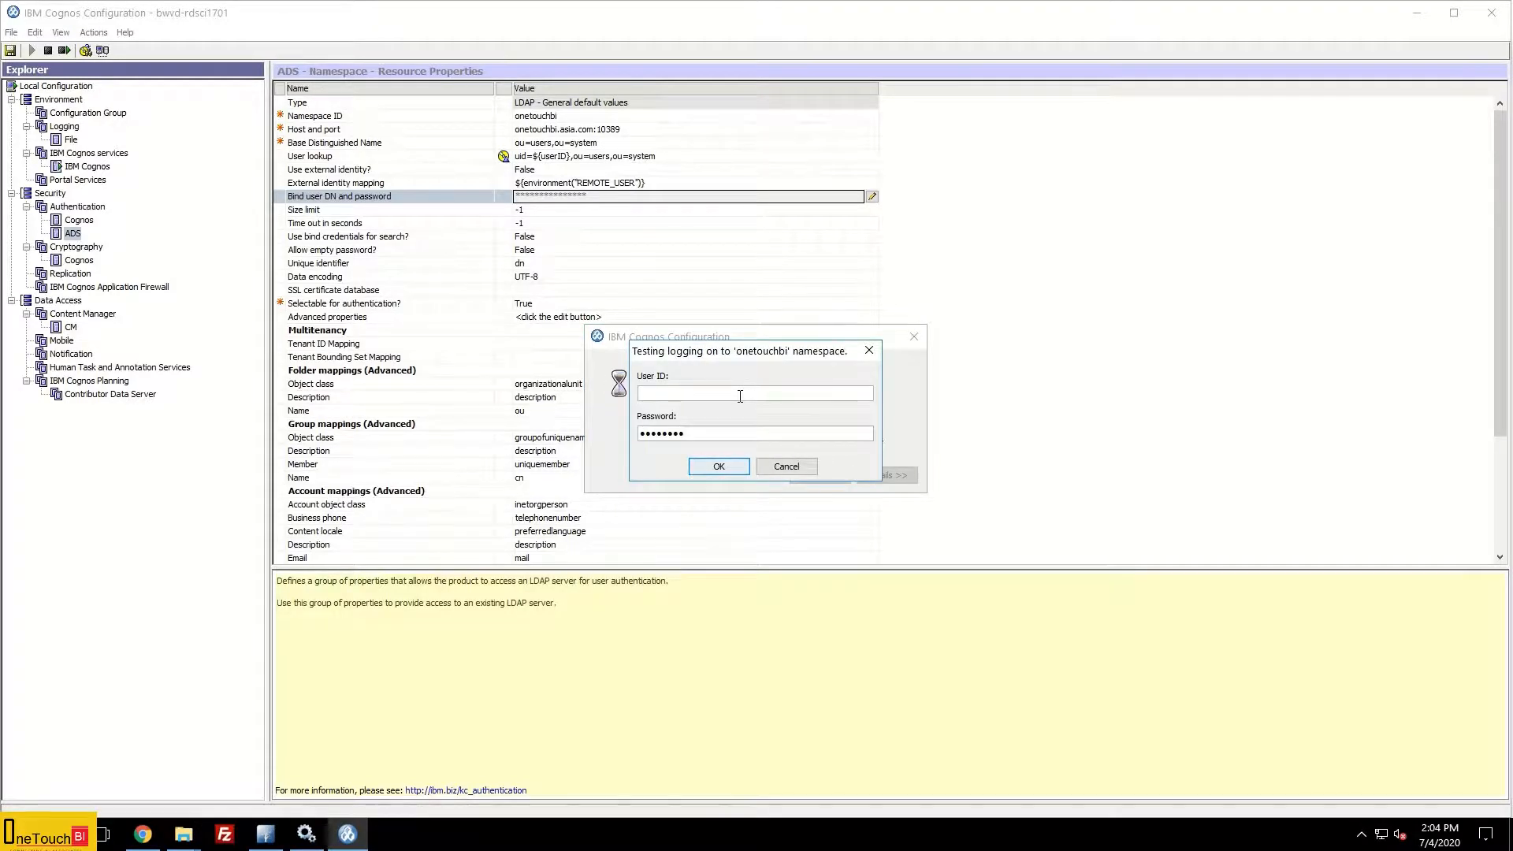
{"action": "key", "text": "Tab"}
{"action": "type", "text": "p••••••••••"}
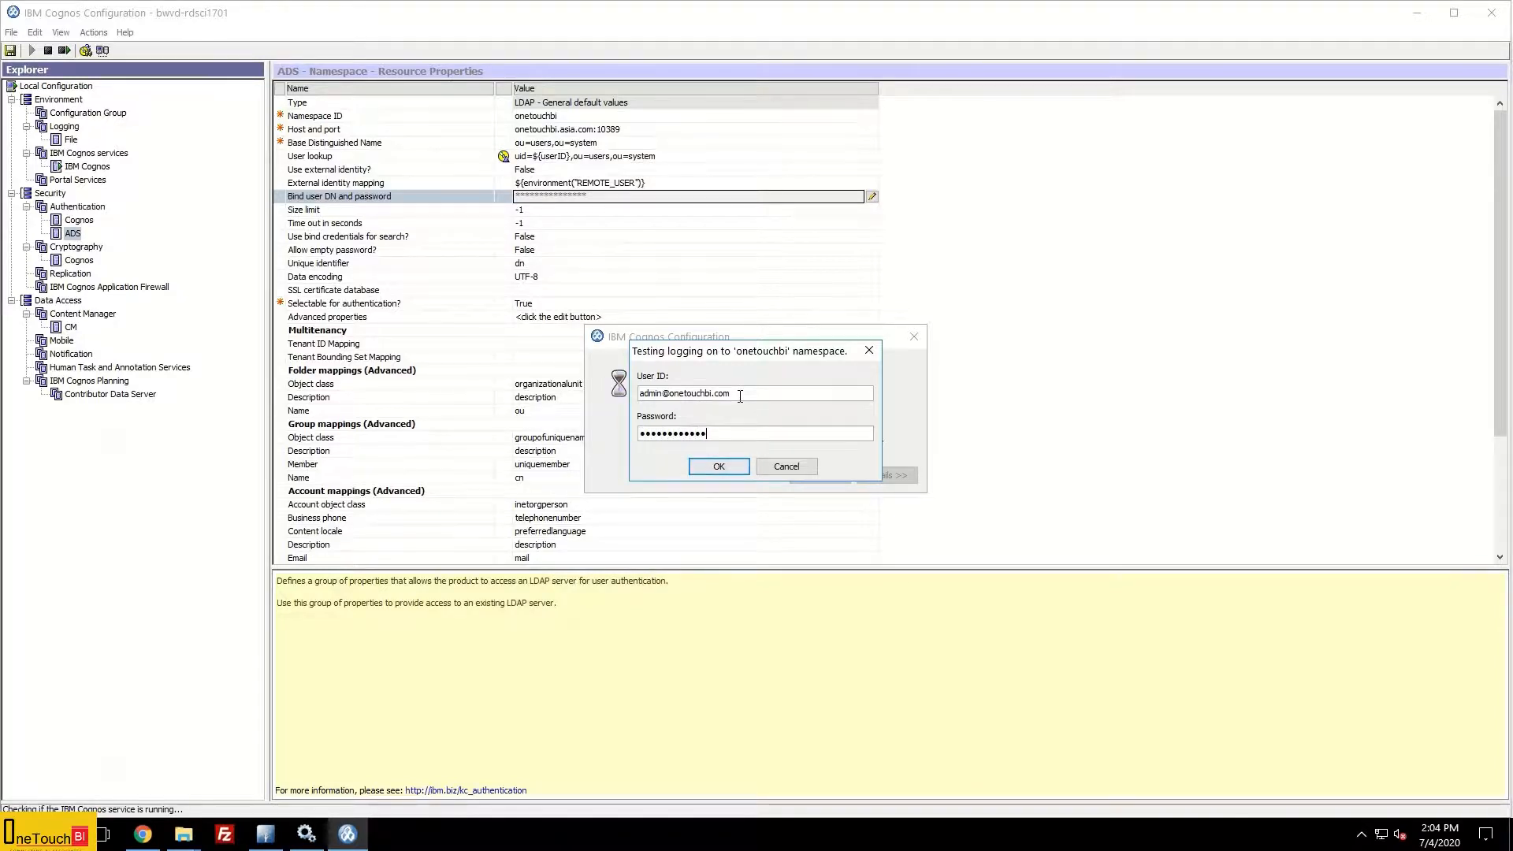
{"action": "left_click", "coordinate": [728, 466]}
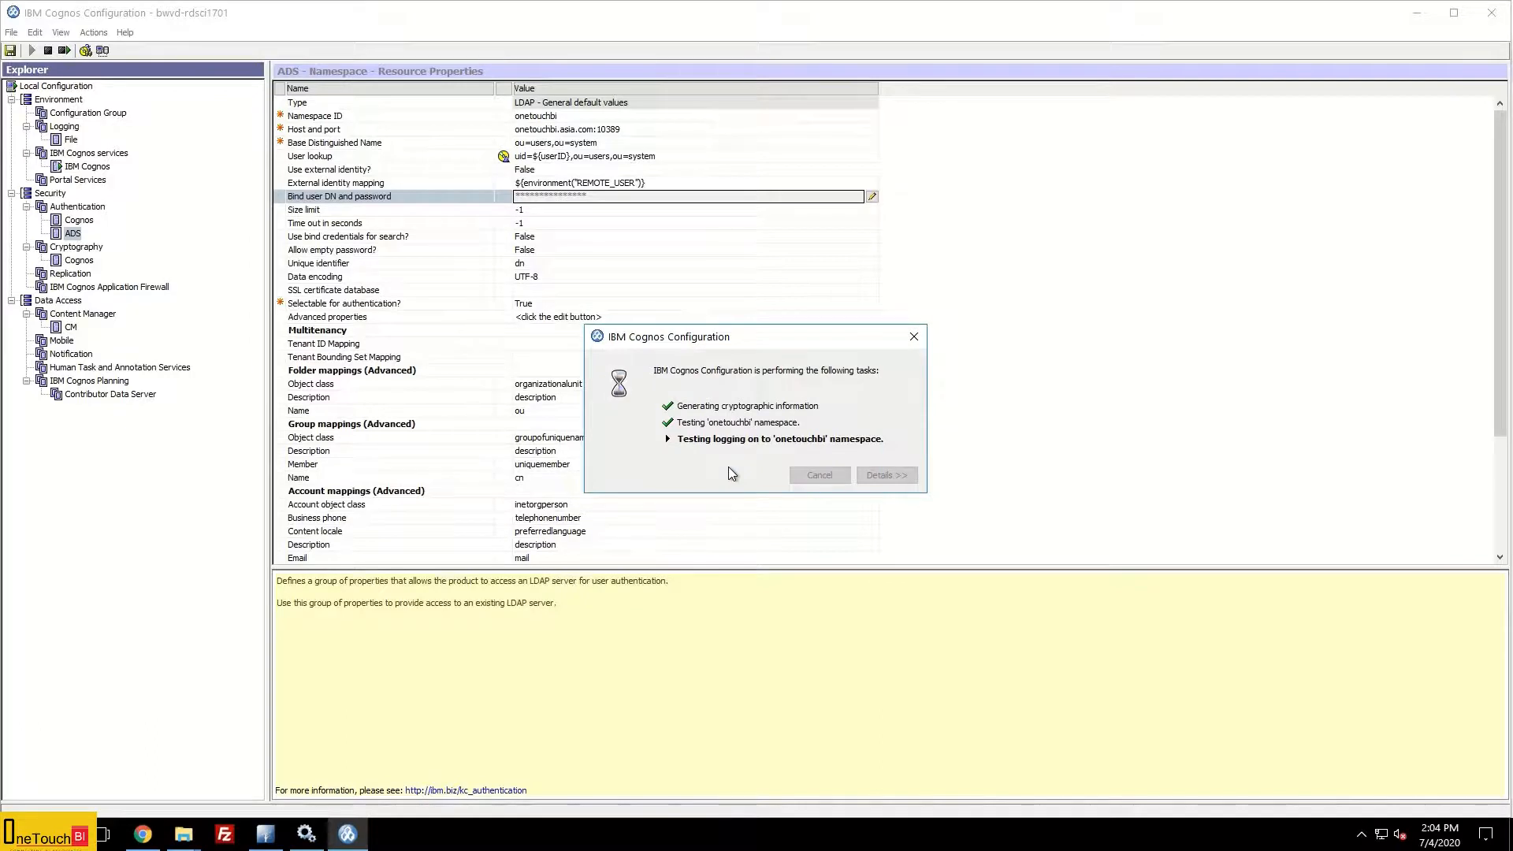
{"action": "left_click", "coordinate": [874, 475]}
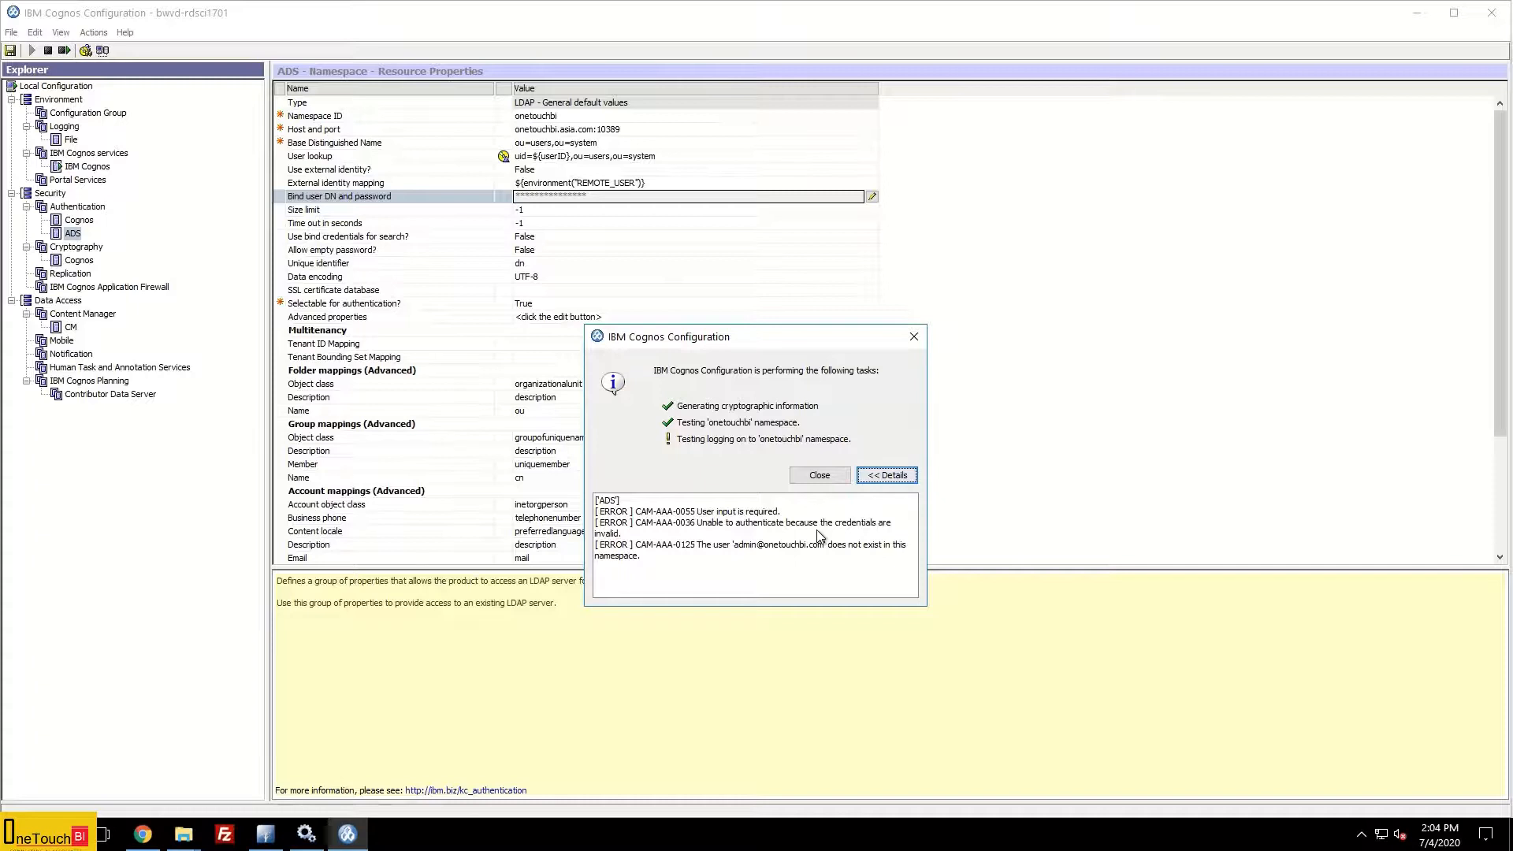
{"action": "left_click", "coordinate": [820, 475]}
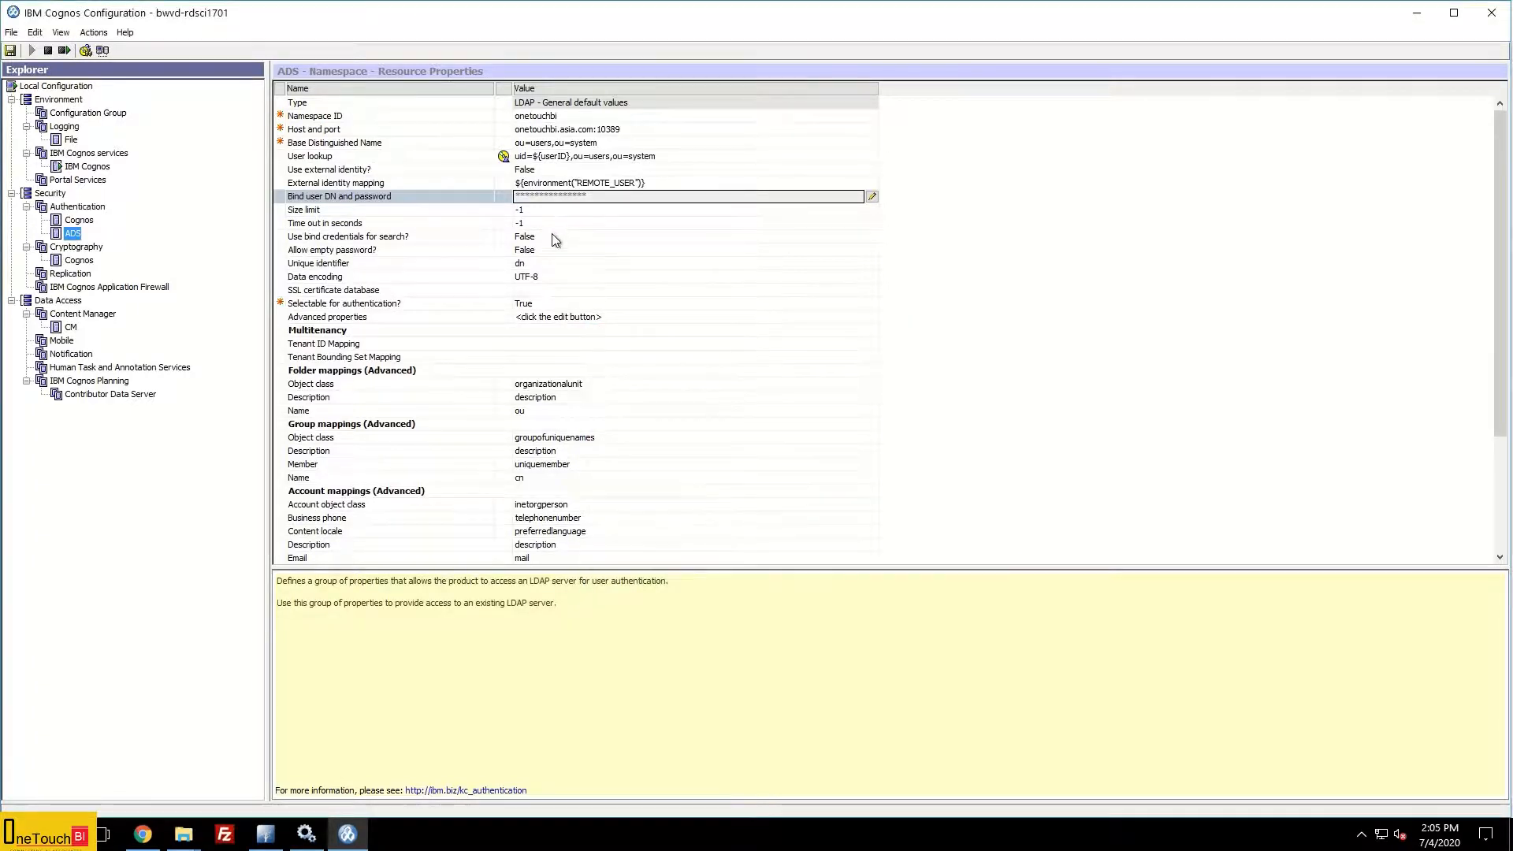
Step: Open the ADS bind user DN and password editor, then bring Directory Studio forward
{"action": "left_click", "coordinate": [613, 196]}
{"action": "left_click", "coordinate": [872, 197]}
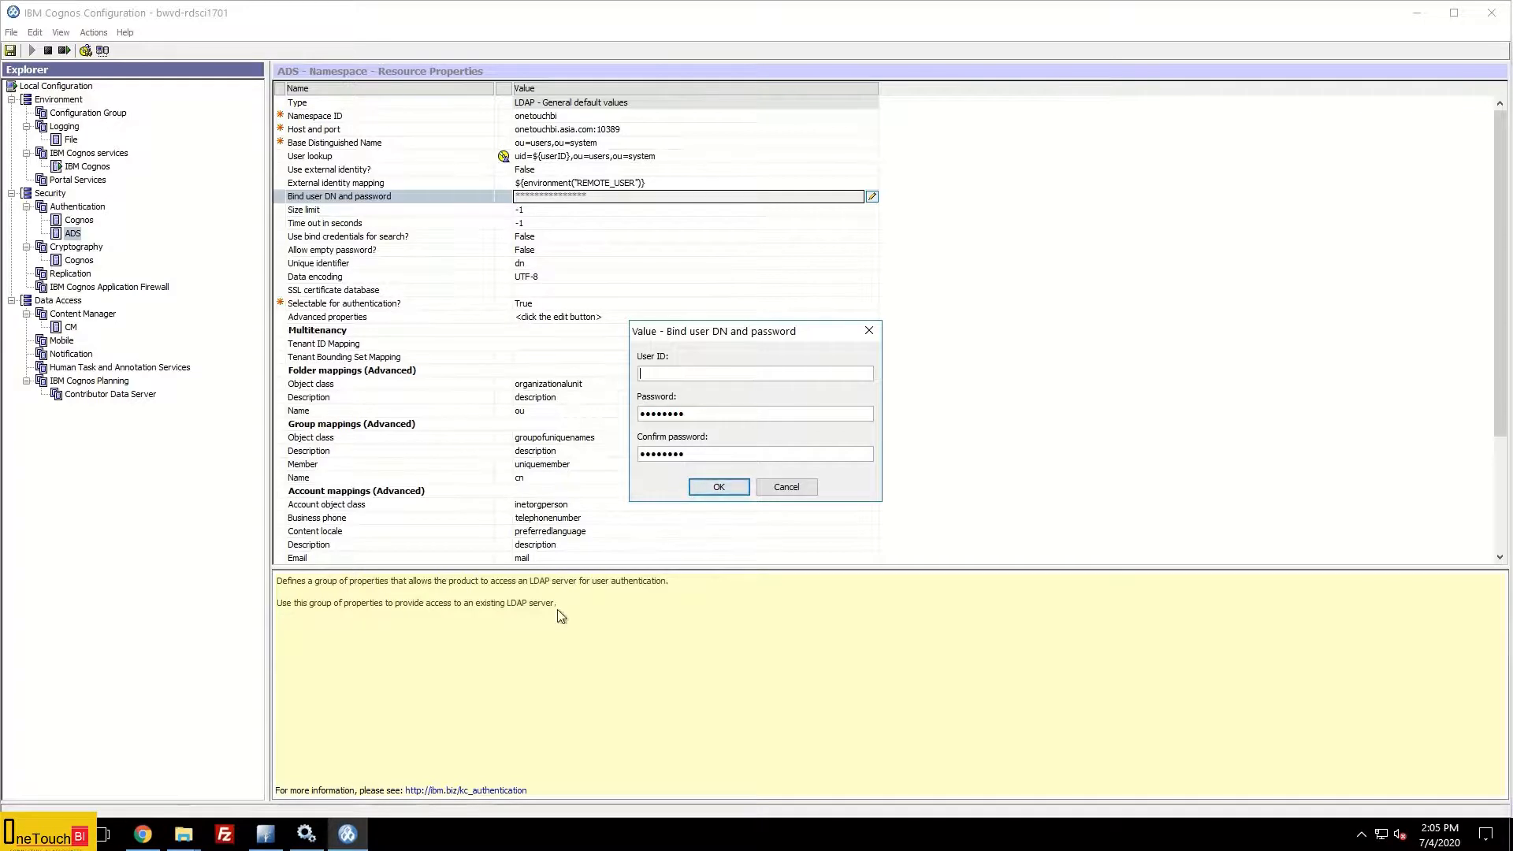
{"action": "left_click", "coordinate": [266, 835]}
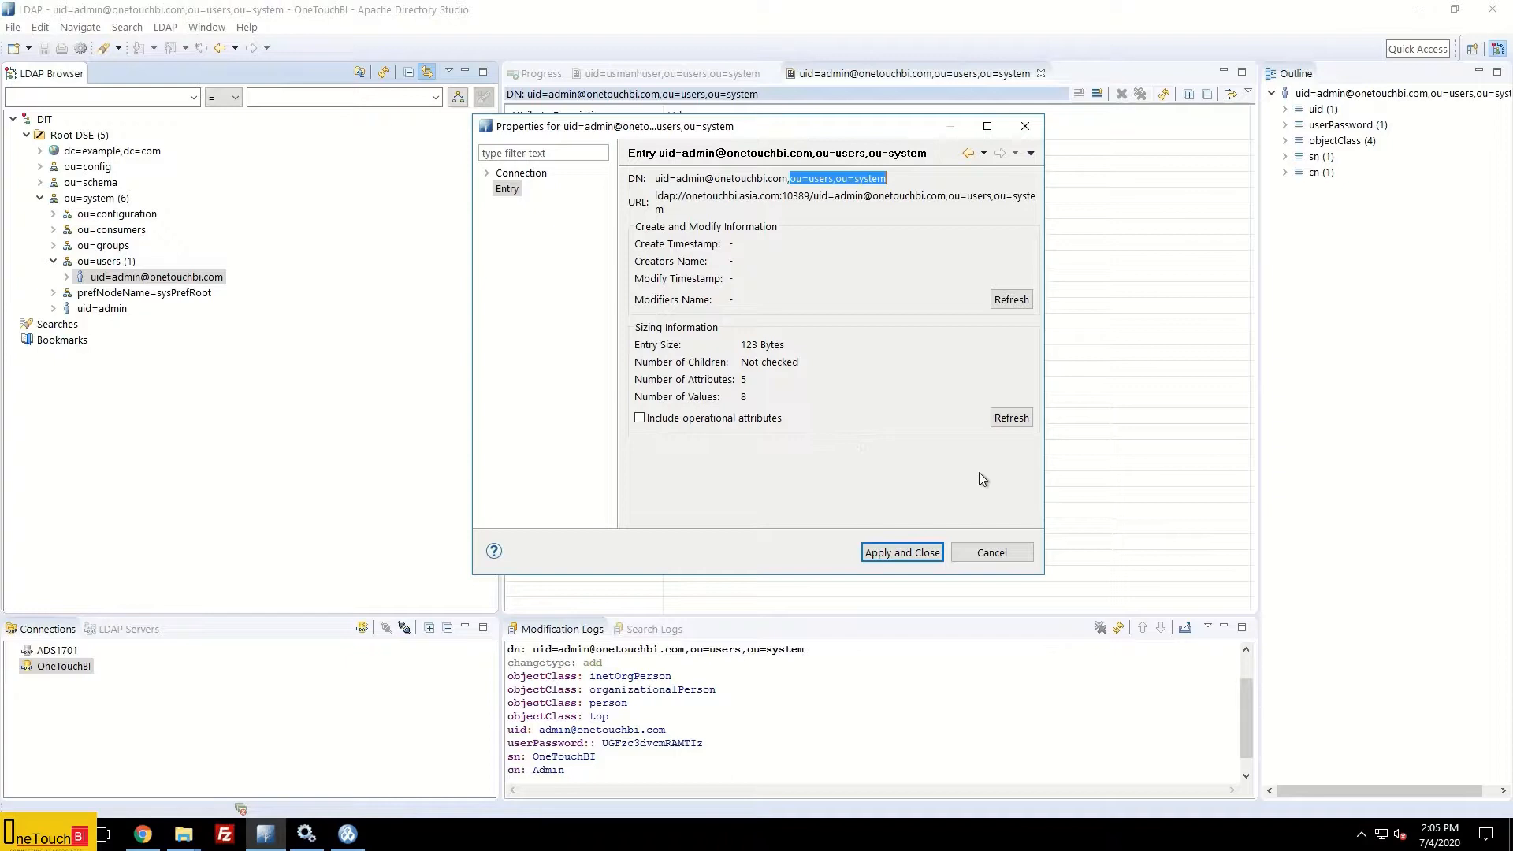
Step: Copy the OneTouchBI connection's bind DN uid=admin,ou=system into the Cognos bind User ID
{"action": "left_click", "coordinate": [990, 552]}
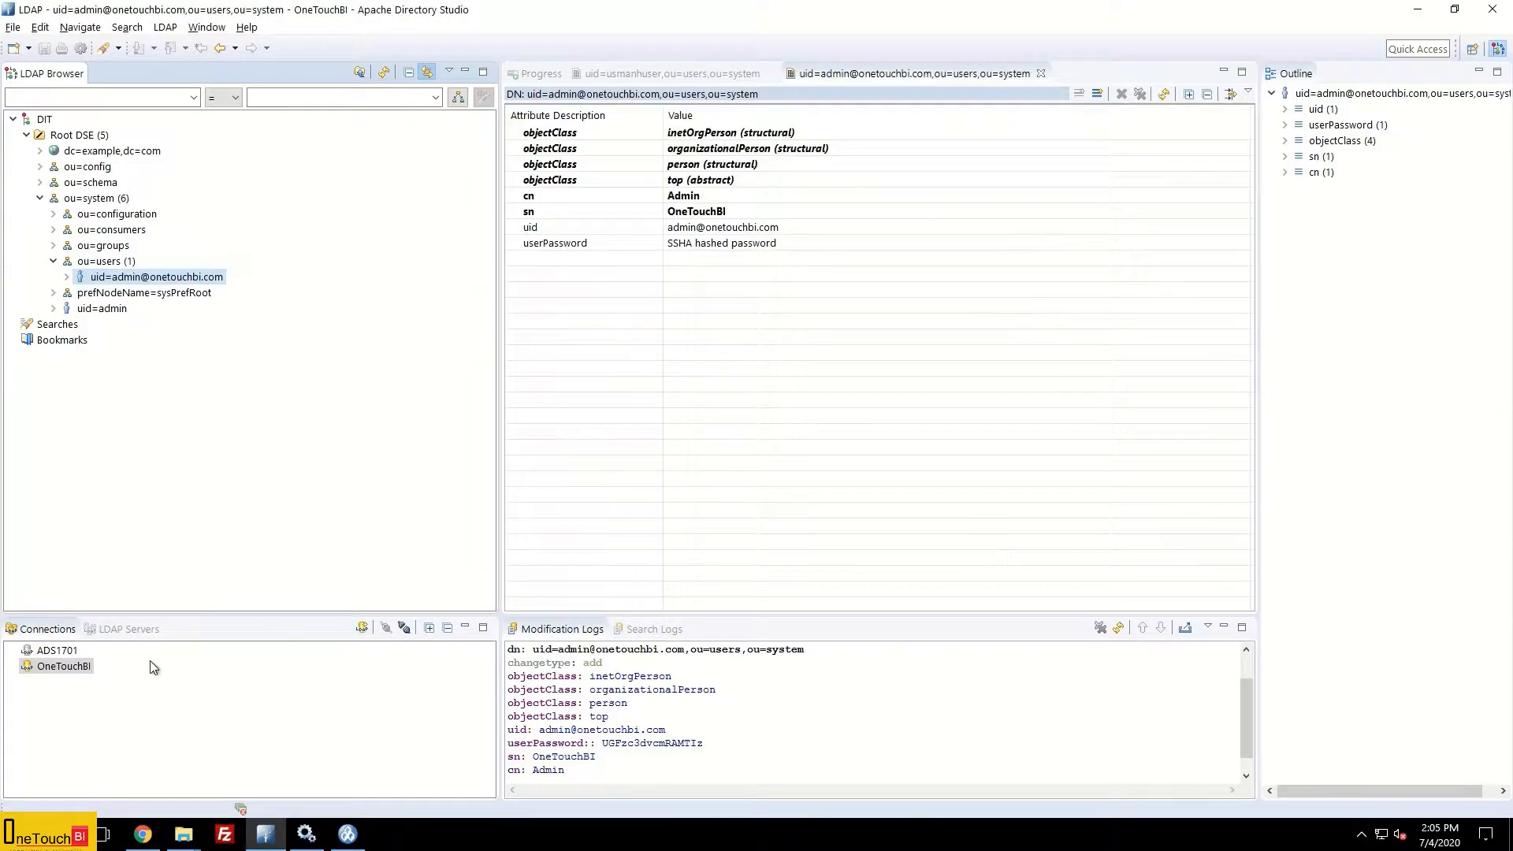
{"action": "right_click", "coordinate": [75, 675]}
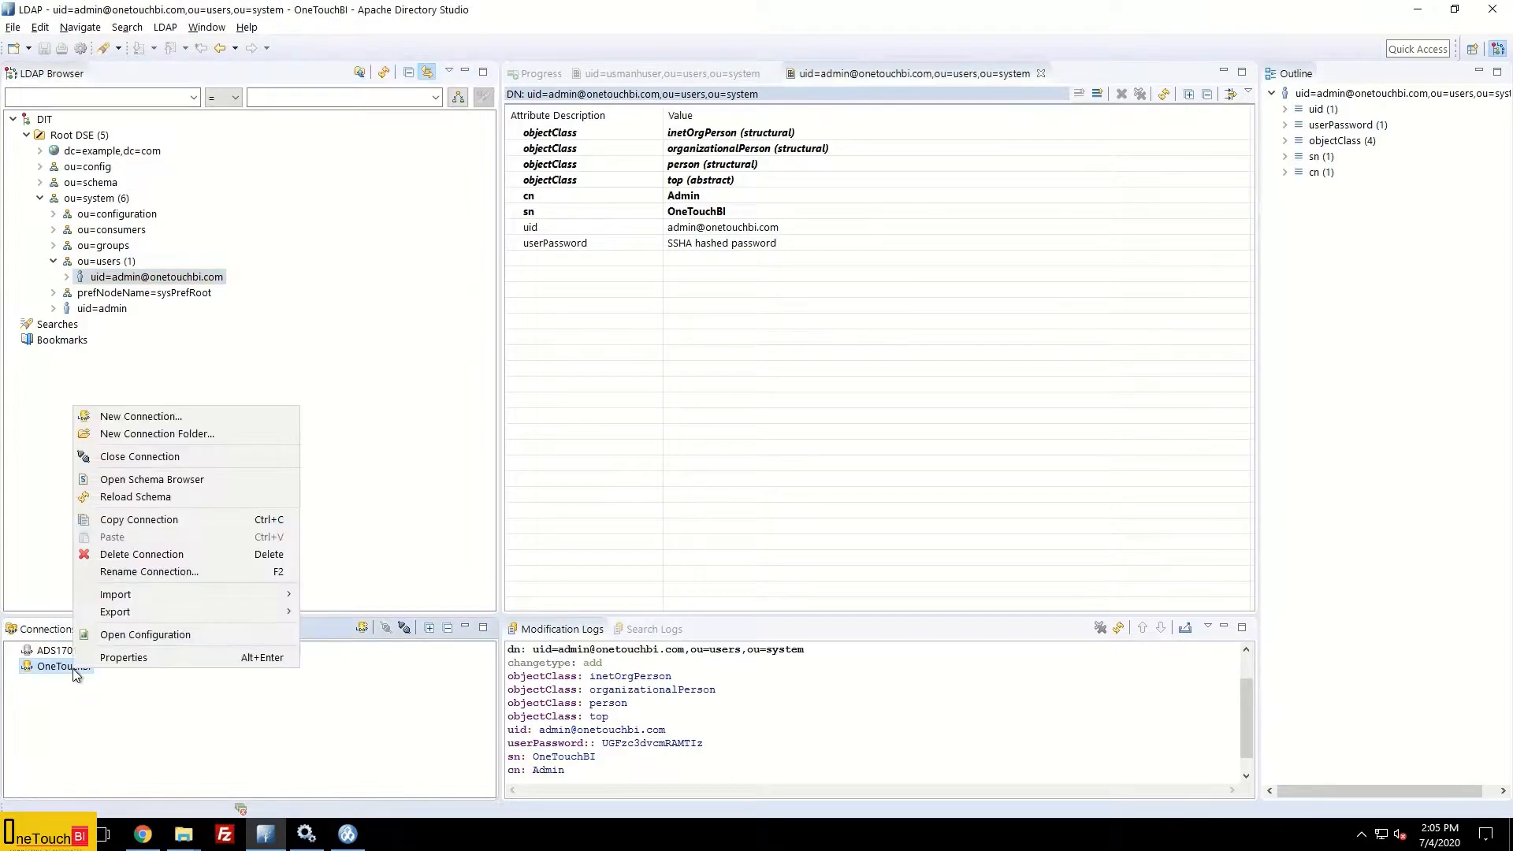
{"action": "left_click", "coordinate": [119, 657]}
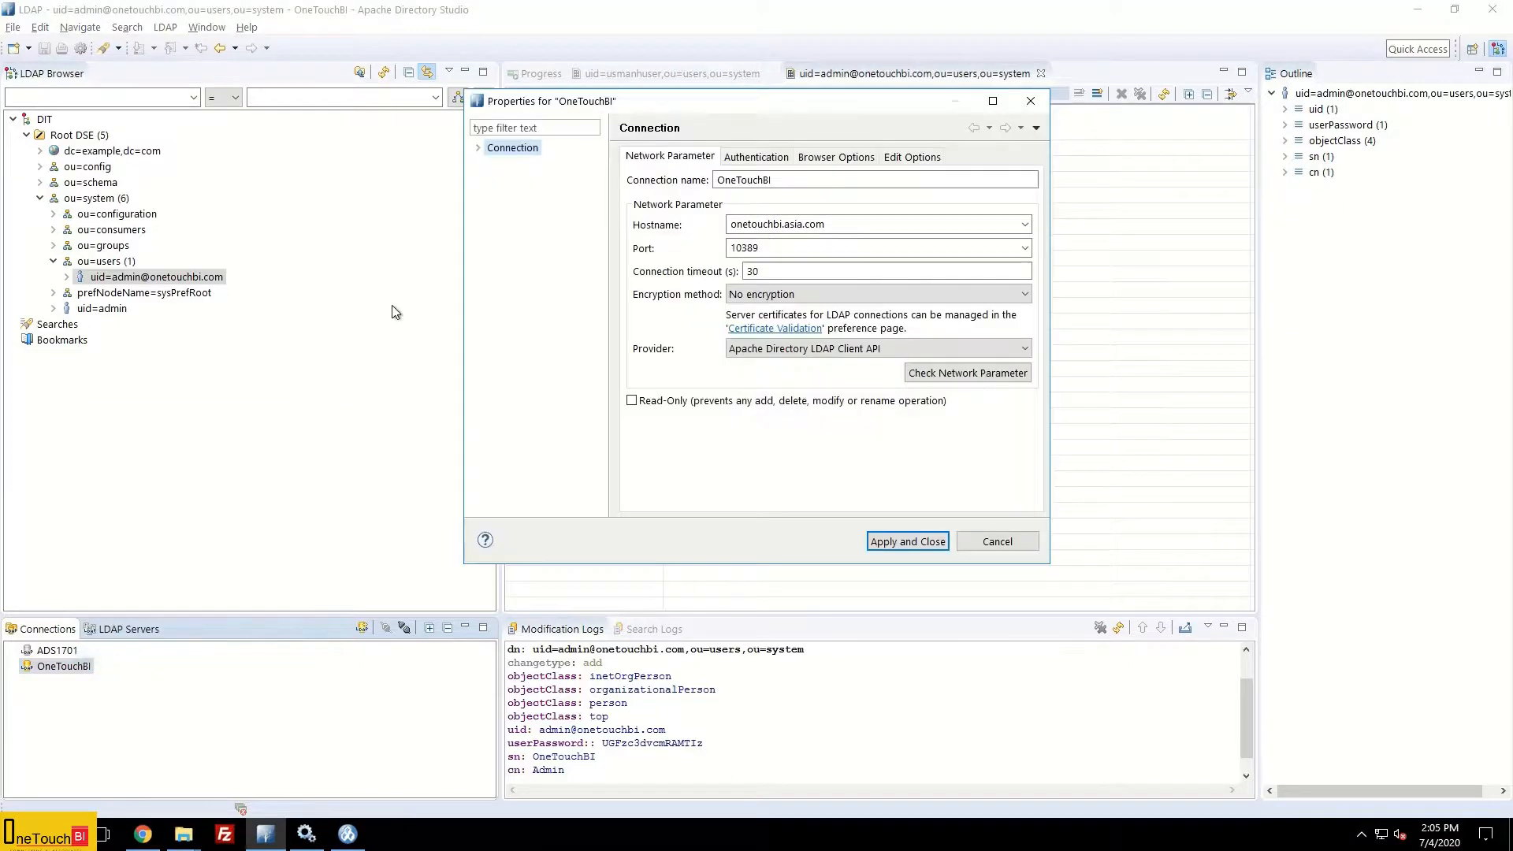
{"action": "left_click", "coordinate": [765, 159]}
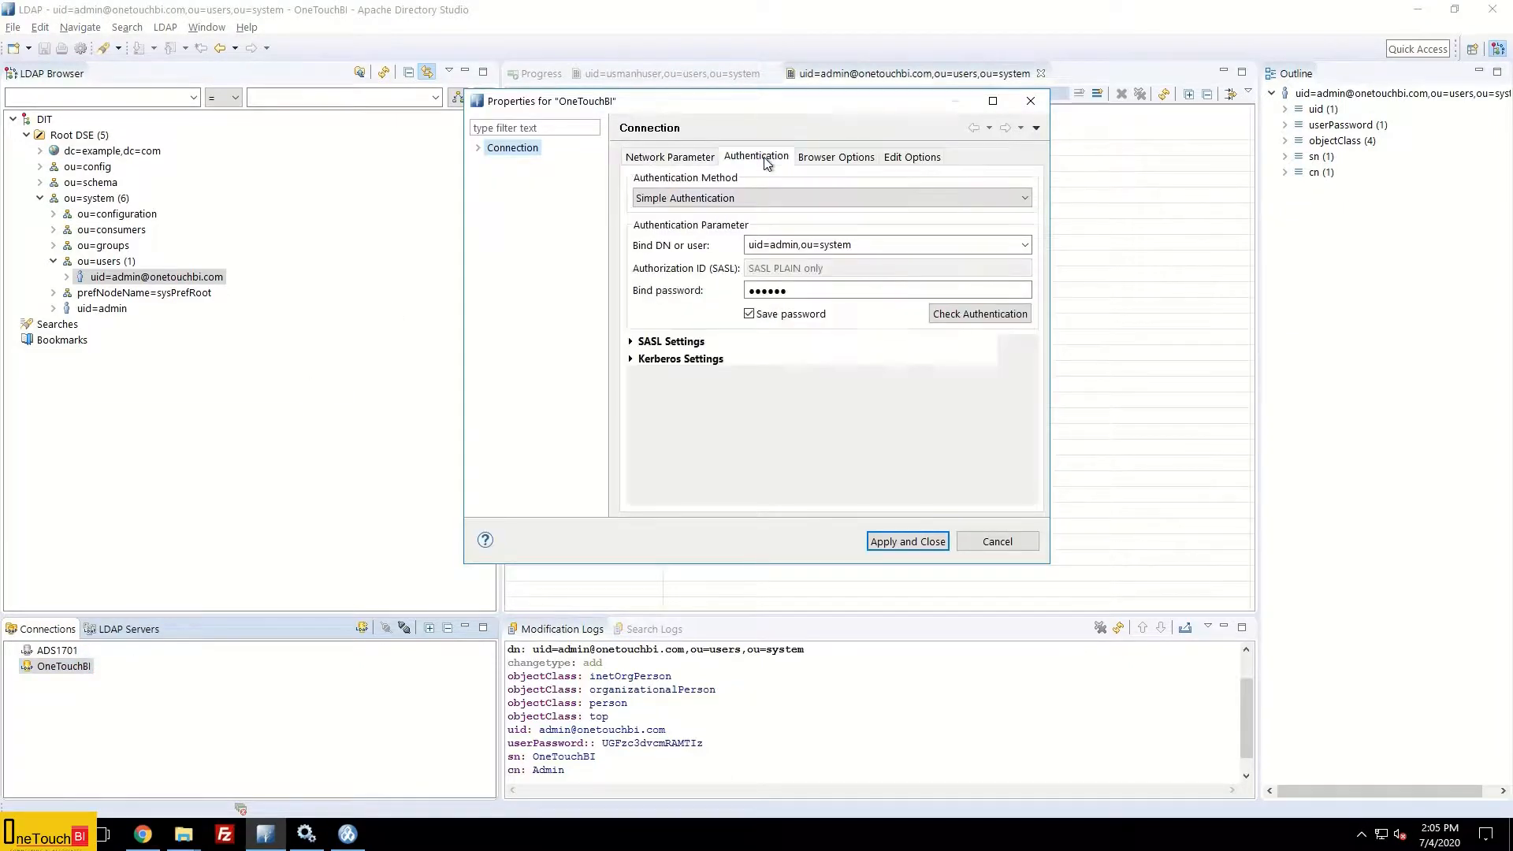
{"action": "left_click", "coordinate": [860, 246]}
{"action": "key", "text": "ctrl+c"}
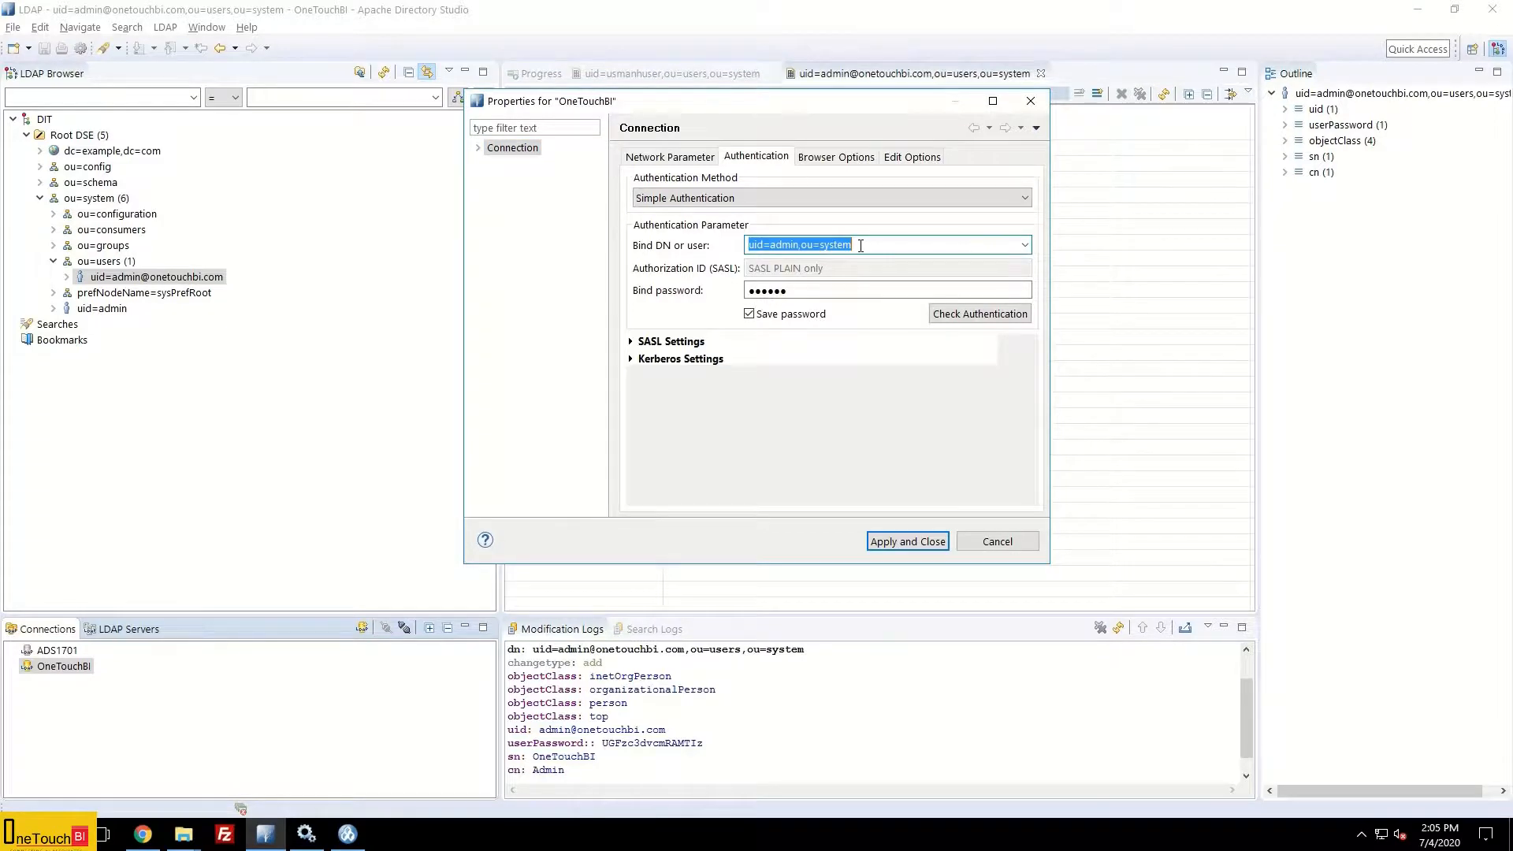
{"action": "key", "text": "alt+Tab"}
{"action": "key", "text": "ctrl+v"}
{"action": "double_click", "coordinate": [703, 415]}
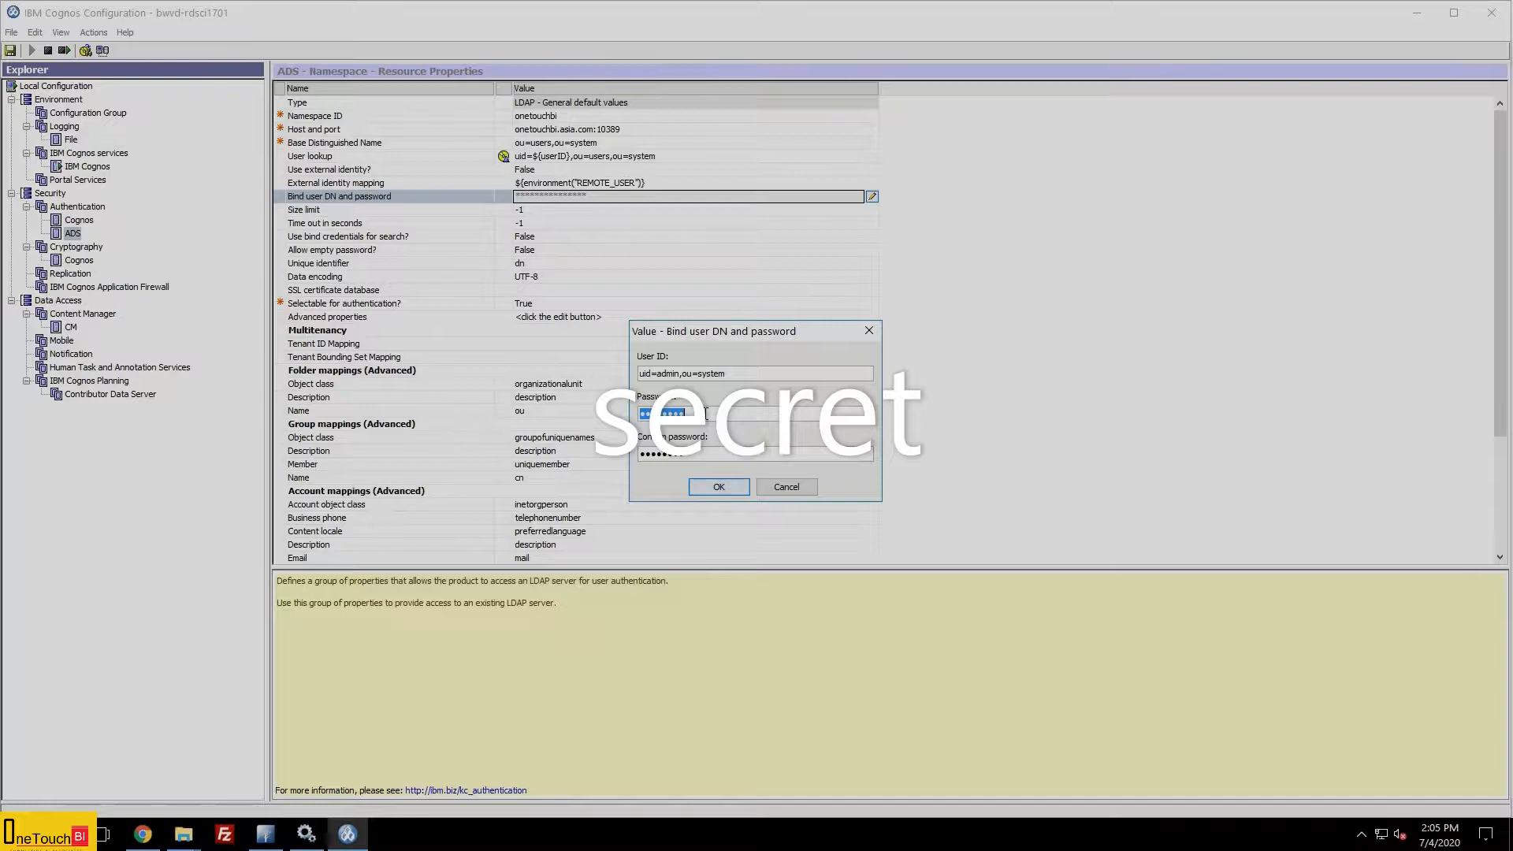
Step: Enter and confirm the bind user's password, then save the credentials
{"action": "type", "text": "secret"}
{"action": "key", "text": "Tab"}
{"action": "type", "text": "secret"}
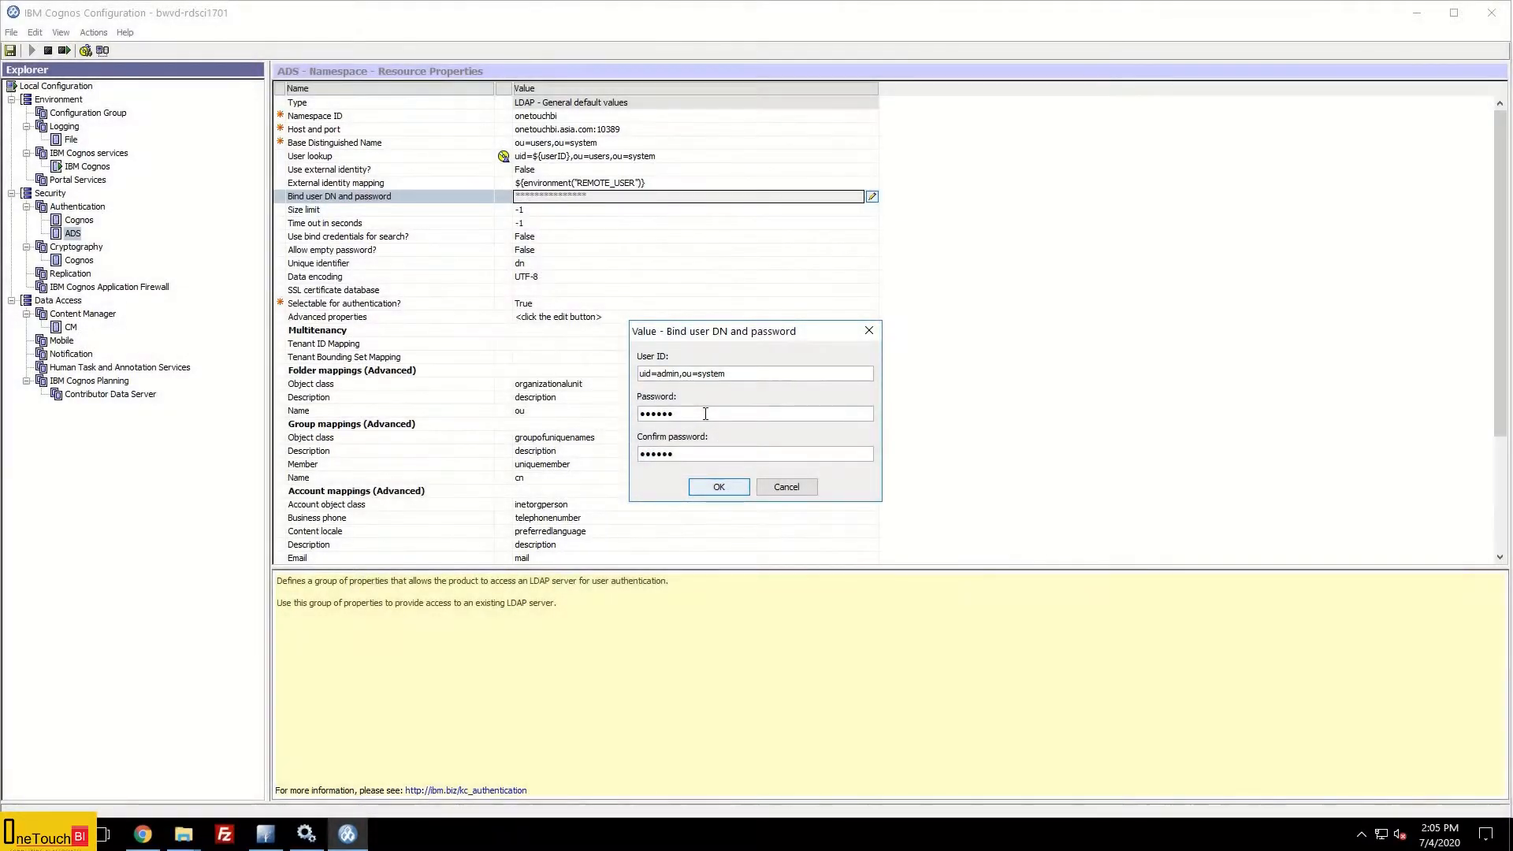
{"action": "left_click", "coordinate": [718, 488]}
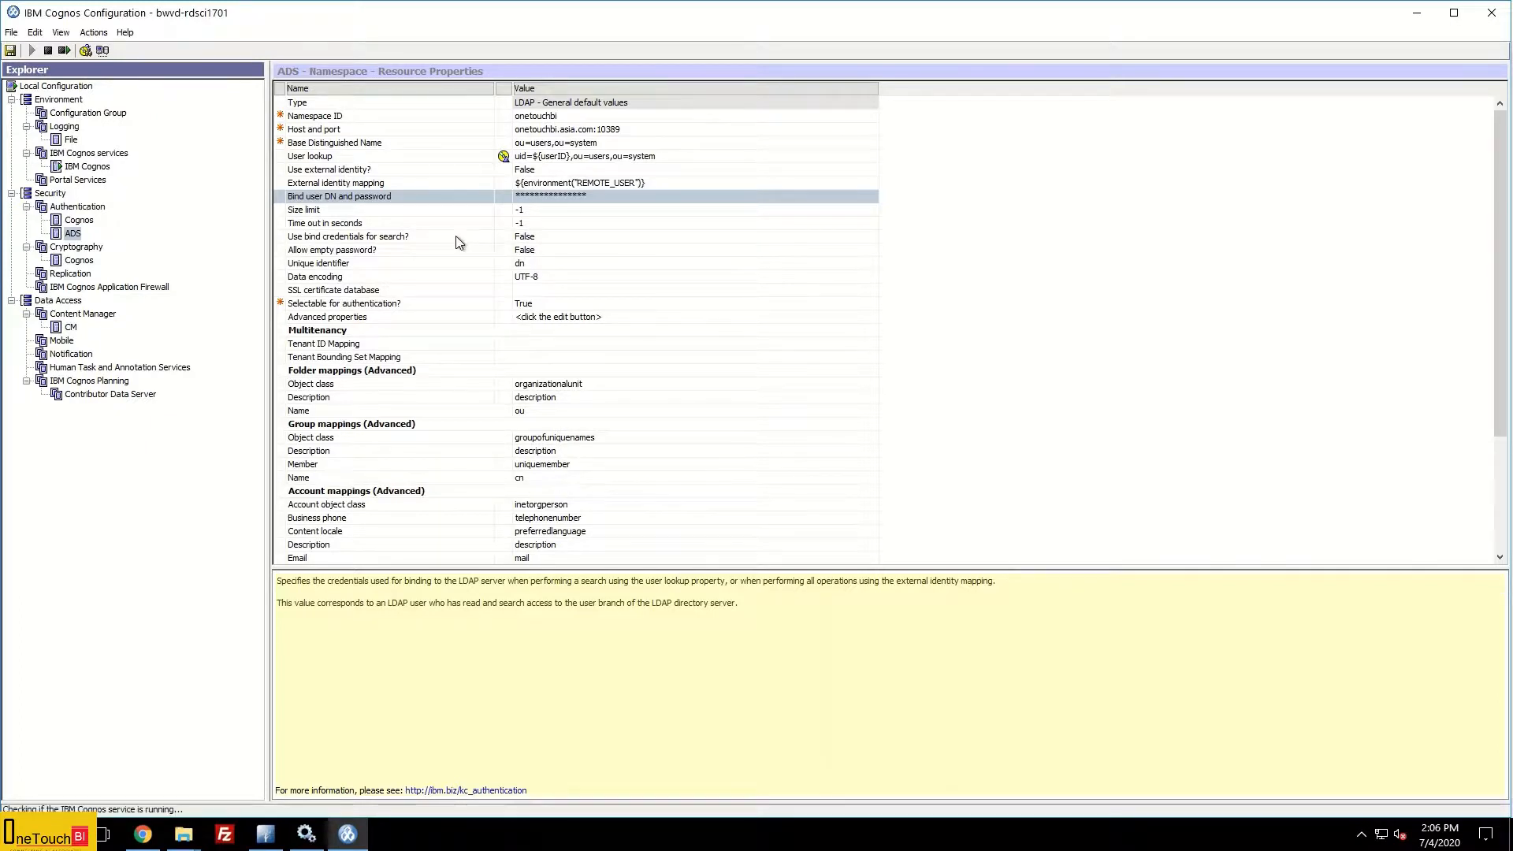
Step: Set 'Use bind credentials for search?' to True for the ADS namespace
{"action": "left_click", "coordinate": [546, 237]}
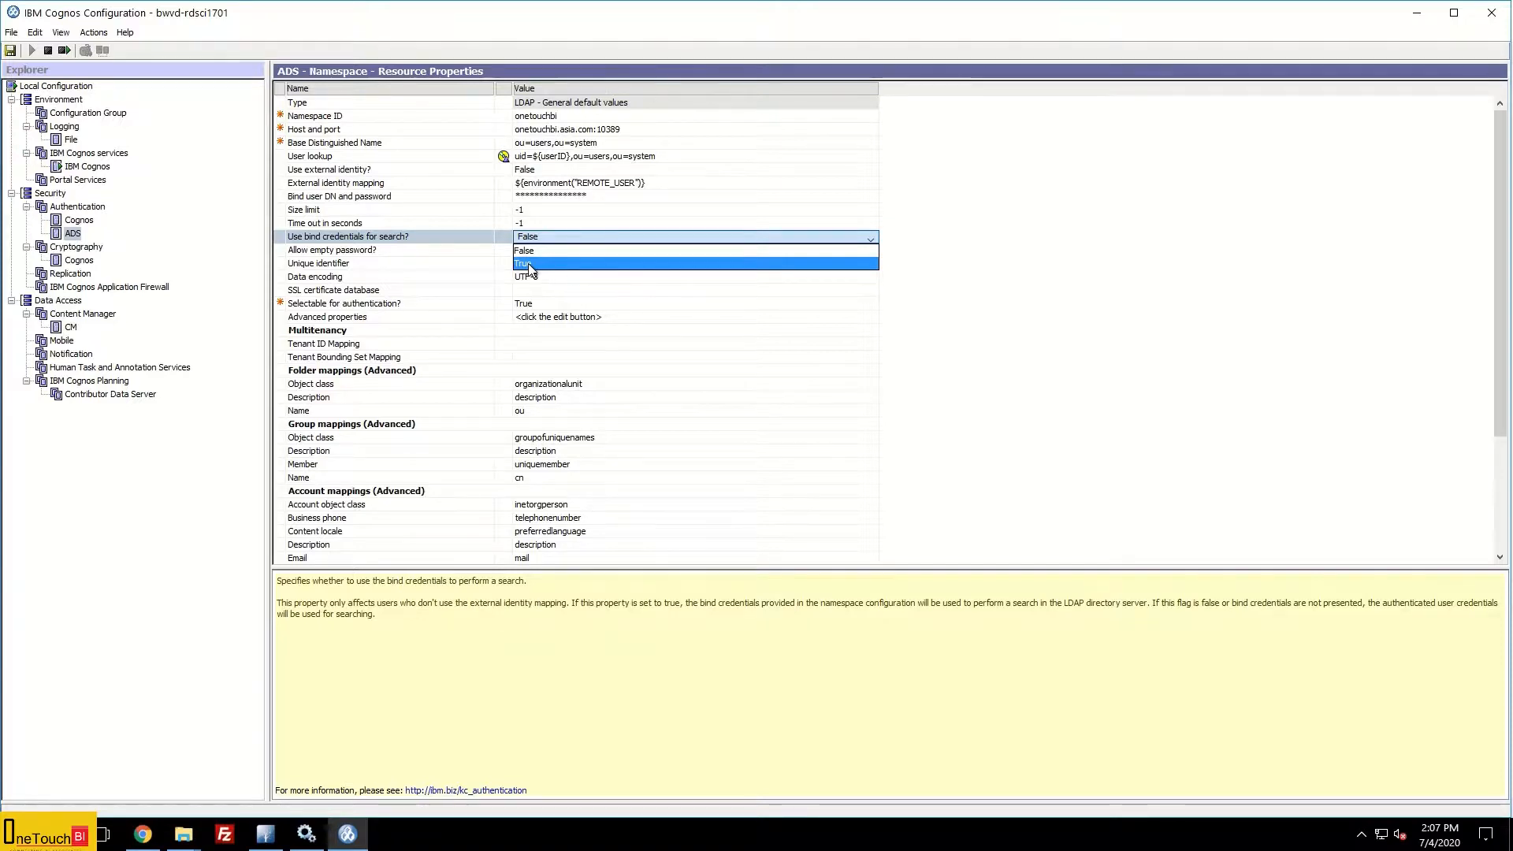
{"action": "left_click", "coordinate": [527, 264]}
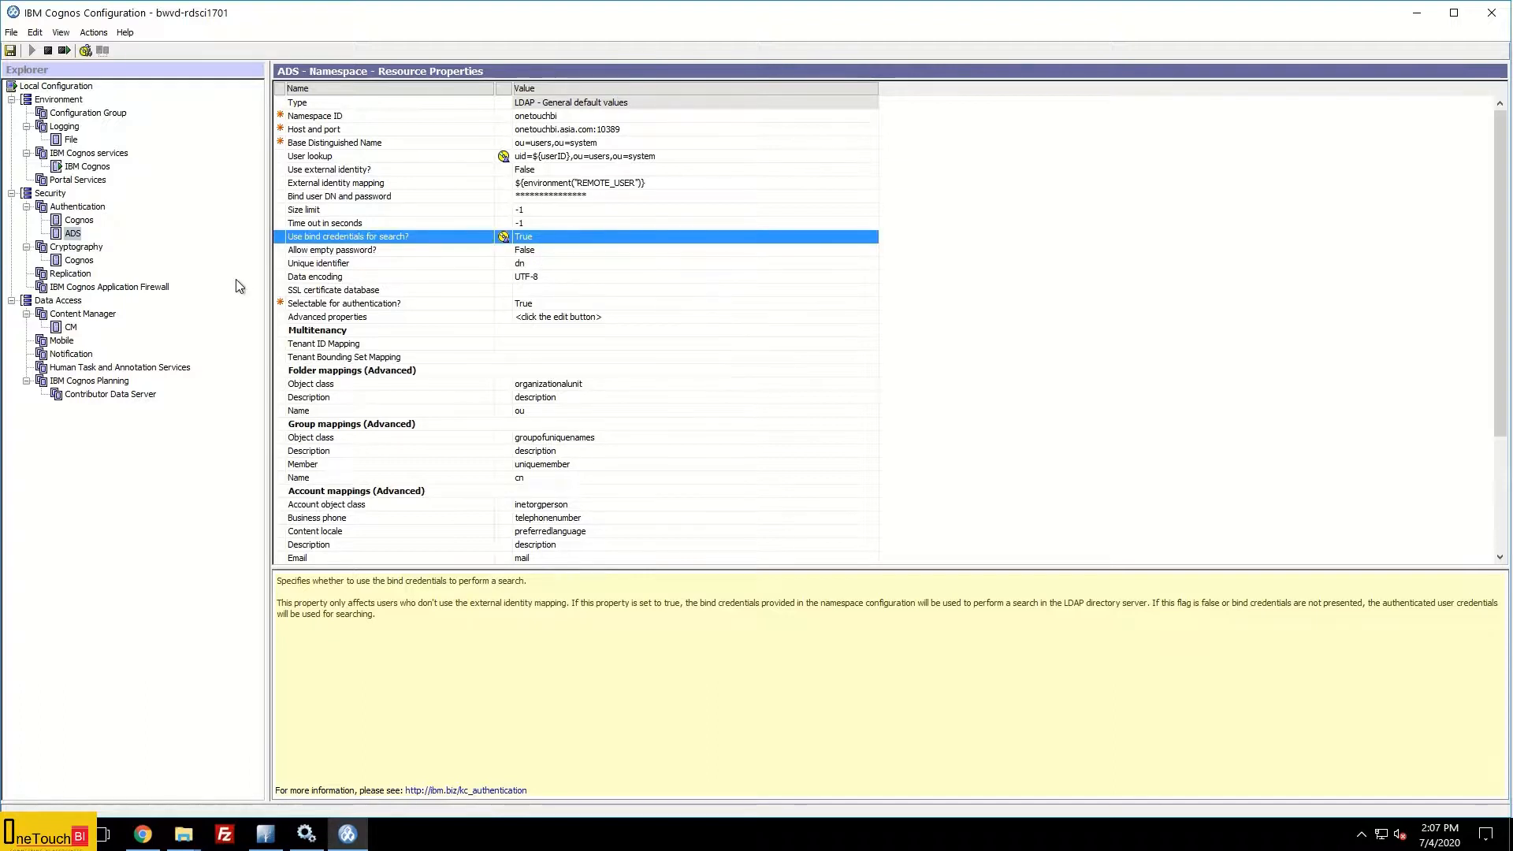
{"action": "left_click", "coordinate": [73, 234]}
Step: Test the ADS namespace by logging on with the admin account's e-mail and password
{"action": "right_click", "coordinate": [76, 235]}
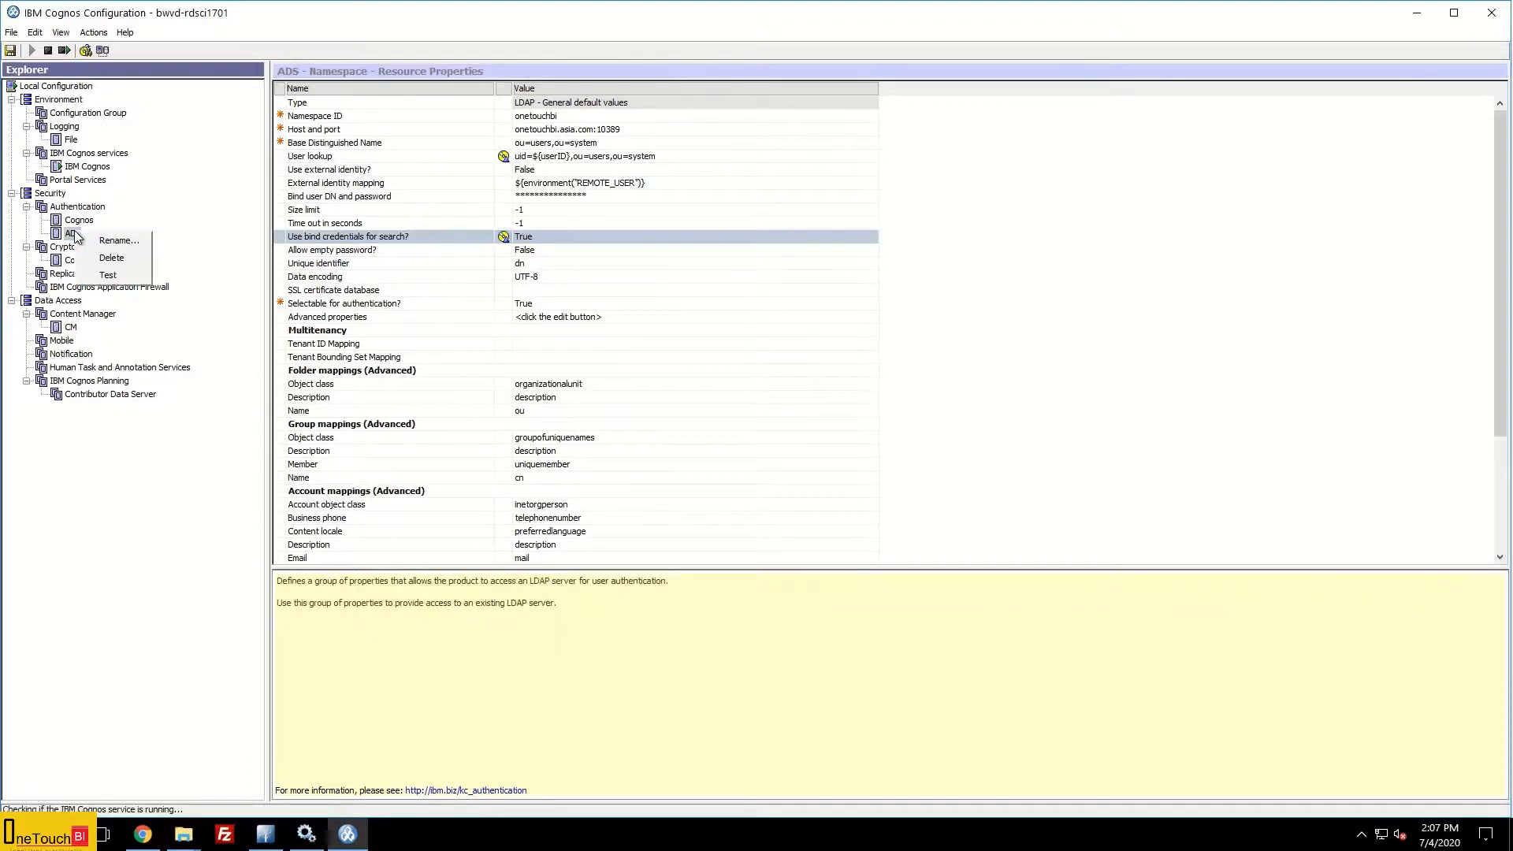
{"action": "left_click", "coordinate": [111, 275]}
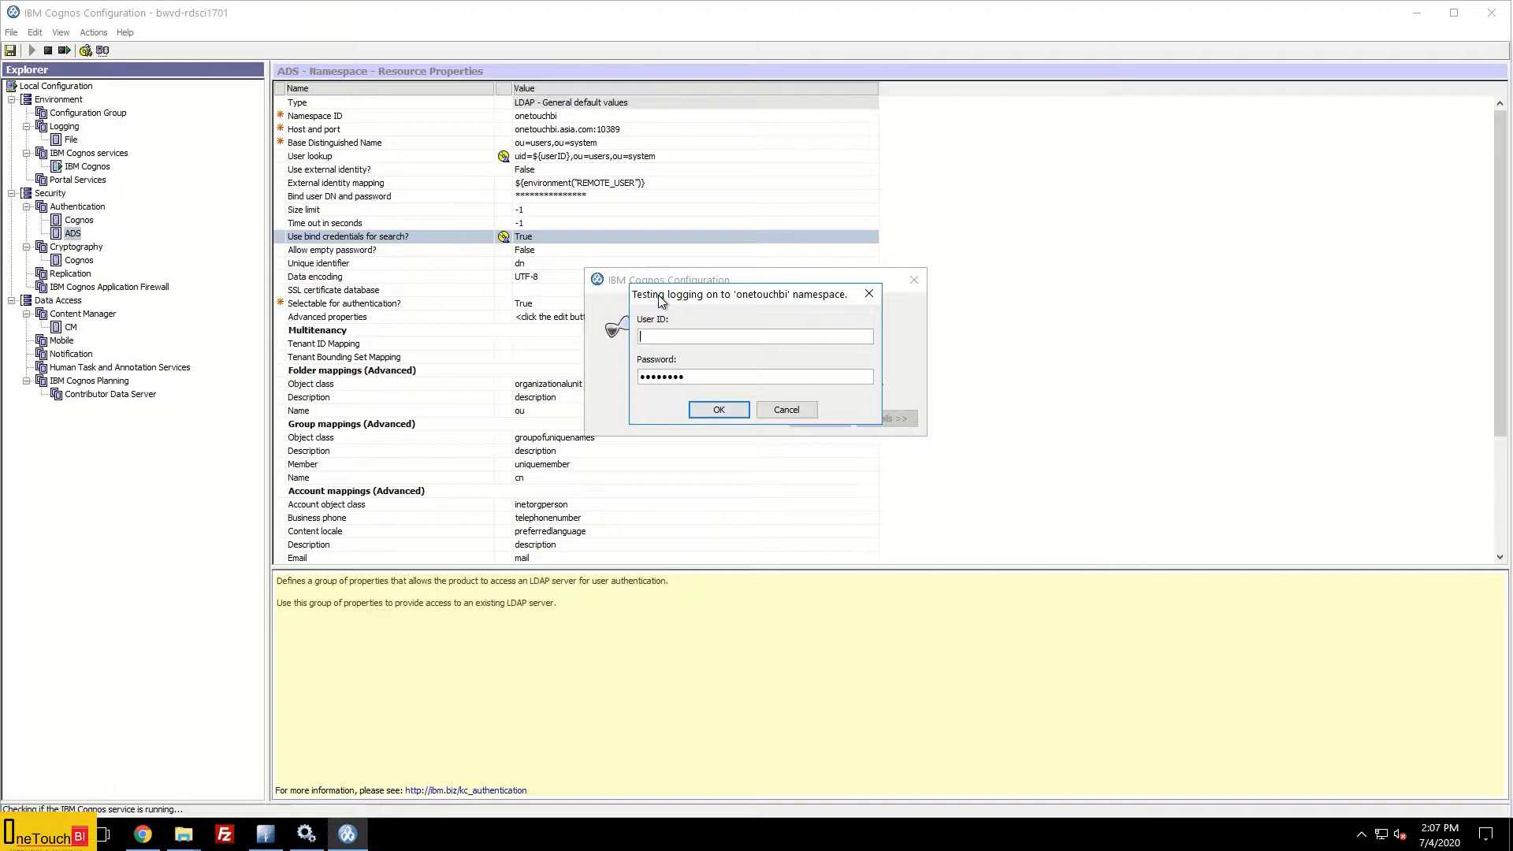
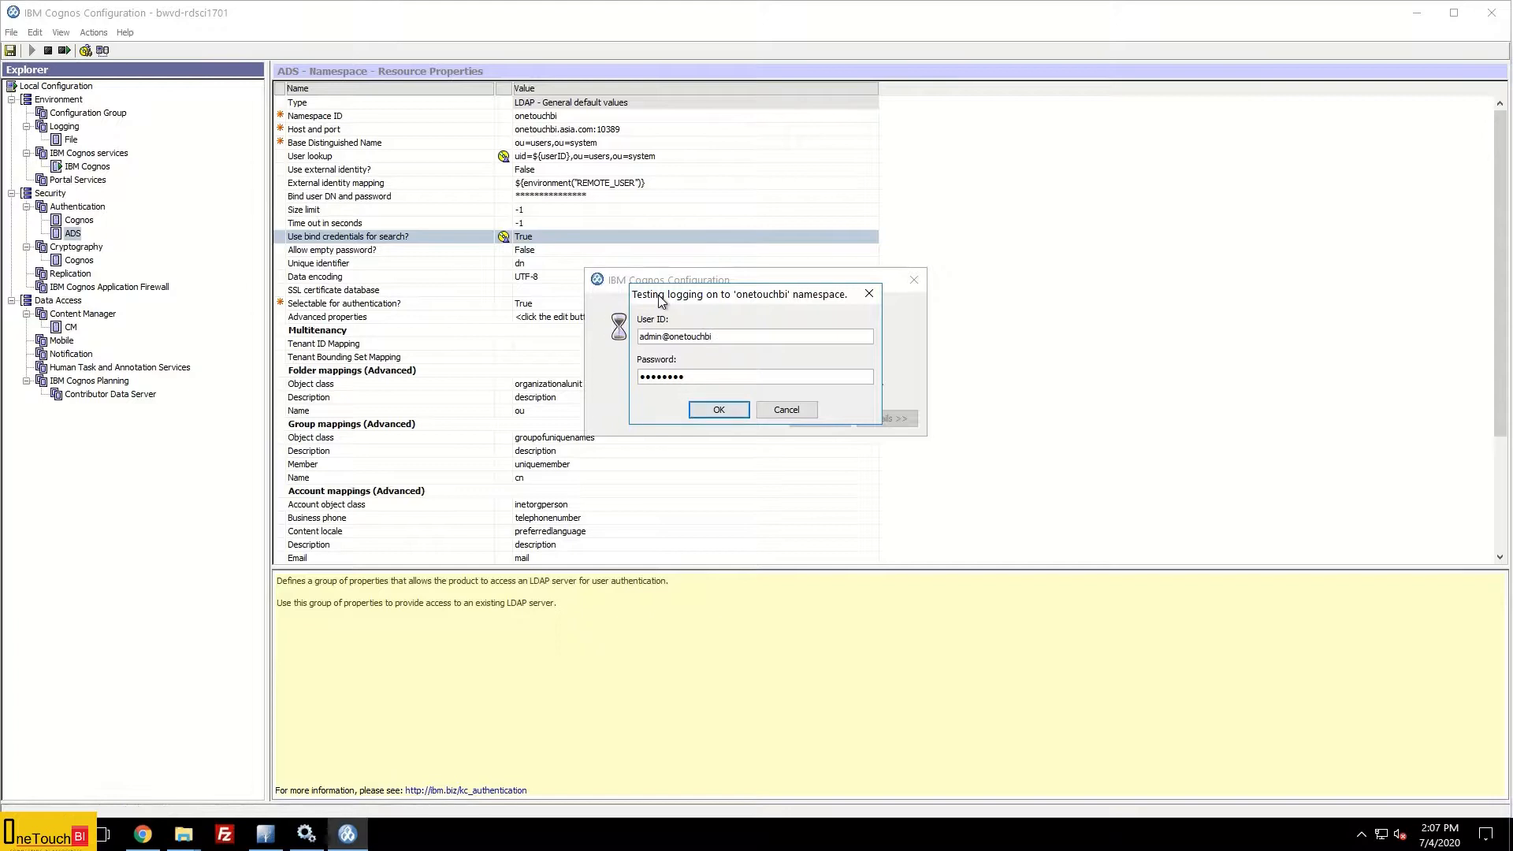
{"action": "key", "text": "Tab"}
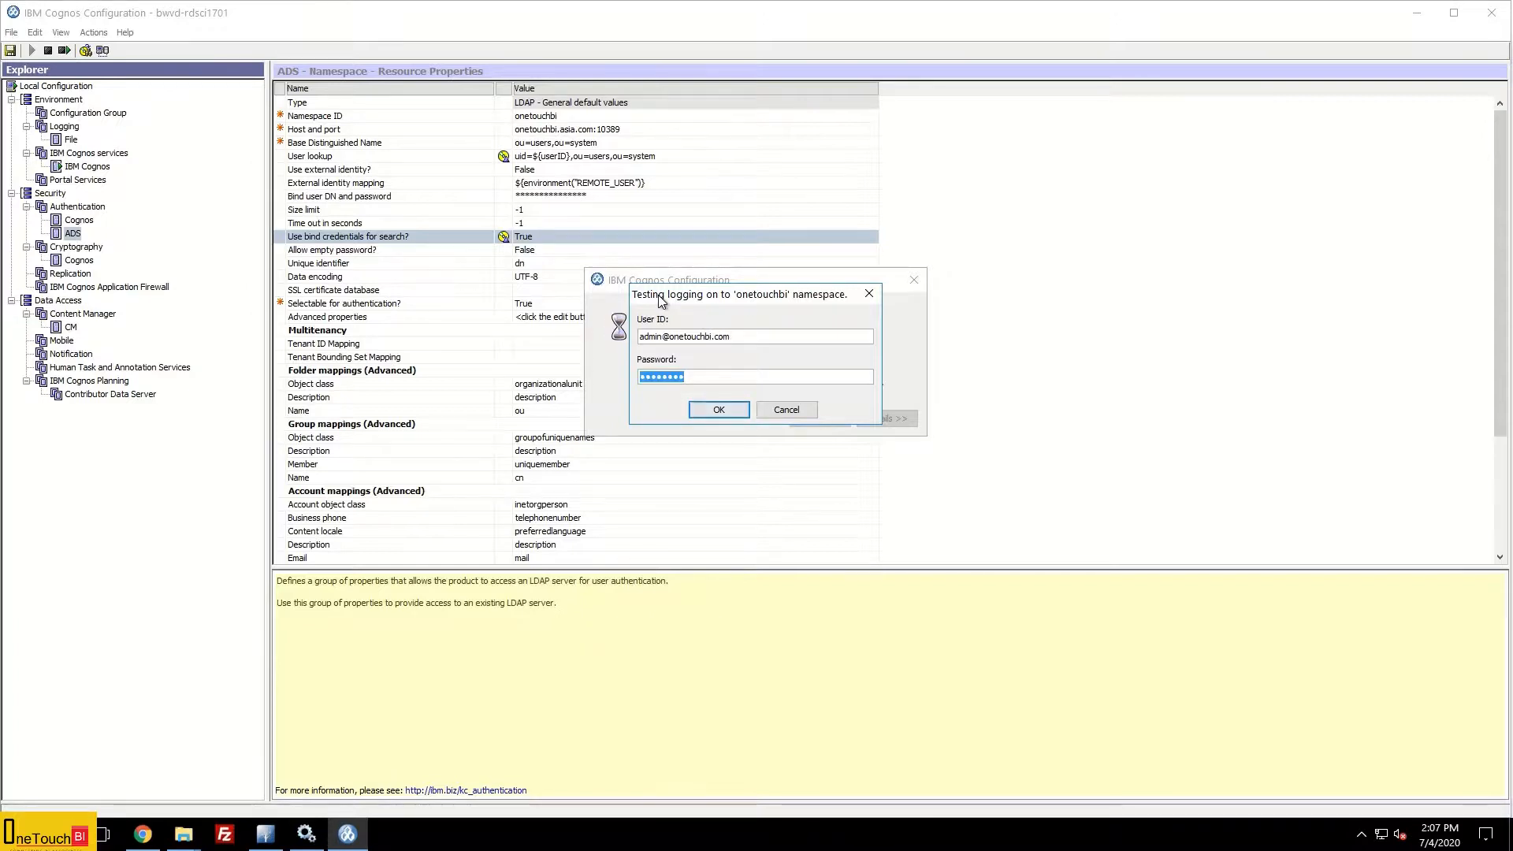
{"action": "type", "text": "a•••••••••••"}
{"action": "left_click", "coordinate": [724, 409]}
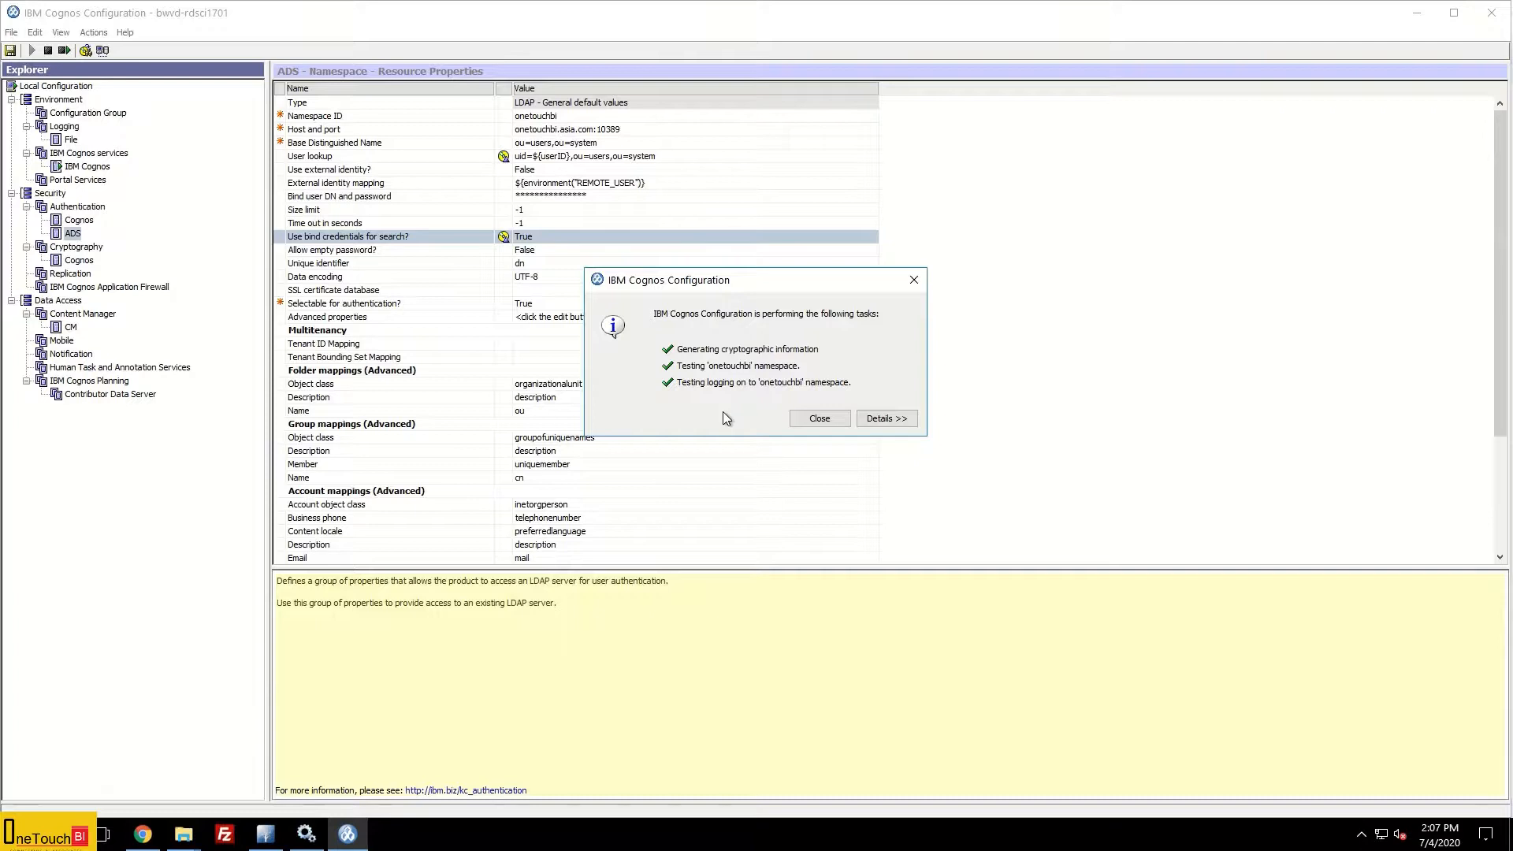
{"action": "left_click", "coordinate": [821, 420]}
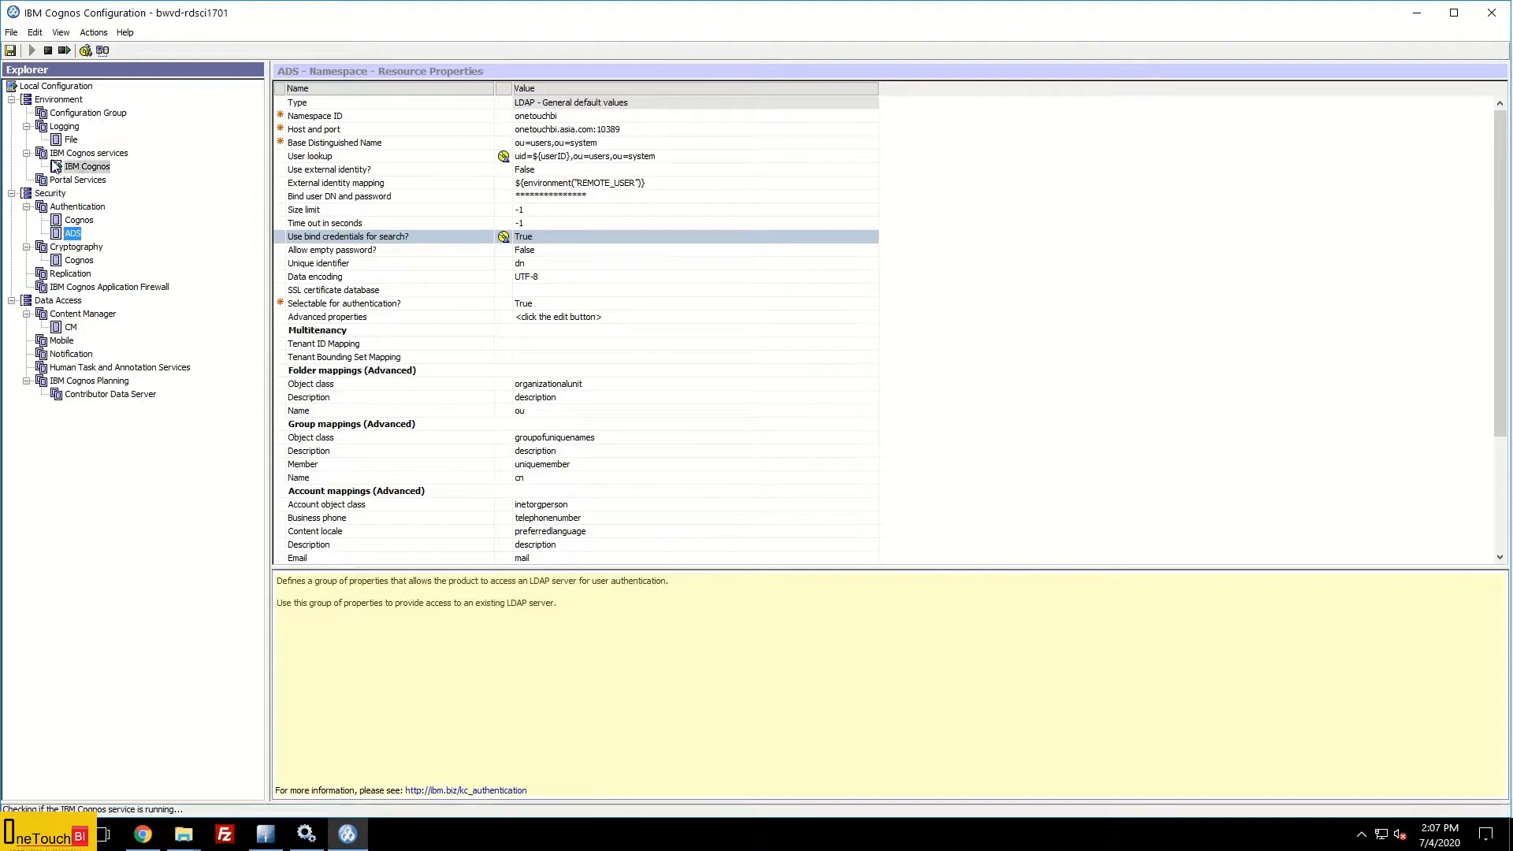
Step: Set 'Allow anonymous access?' to False on the Cognos namespace, then reselect the ADS namespace
{"action": "left_click", "coordinate": [79, 221]}
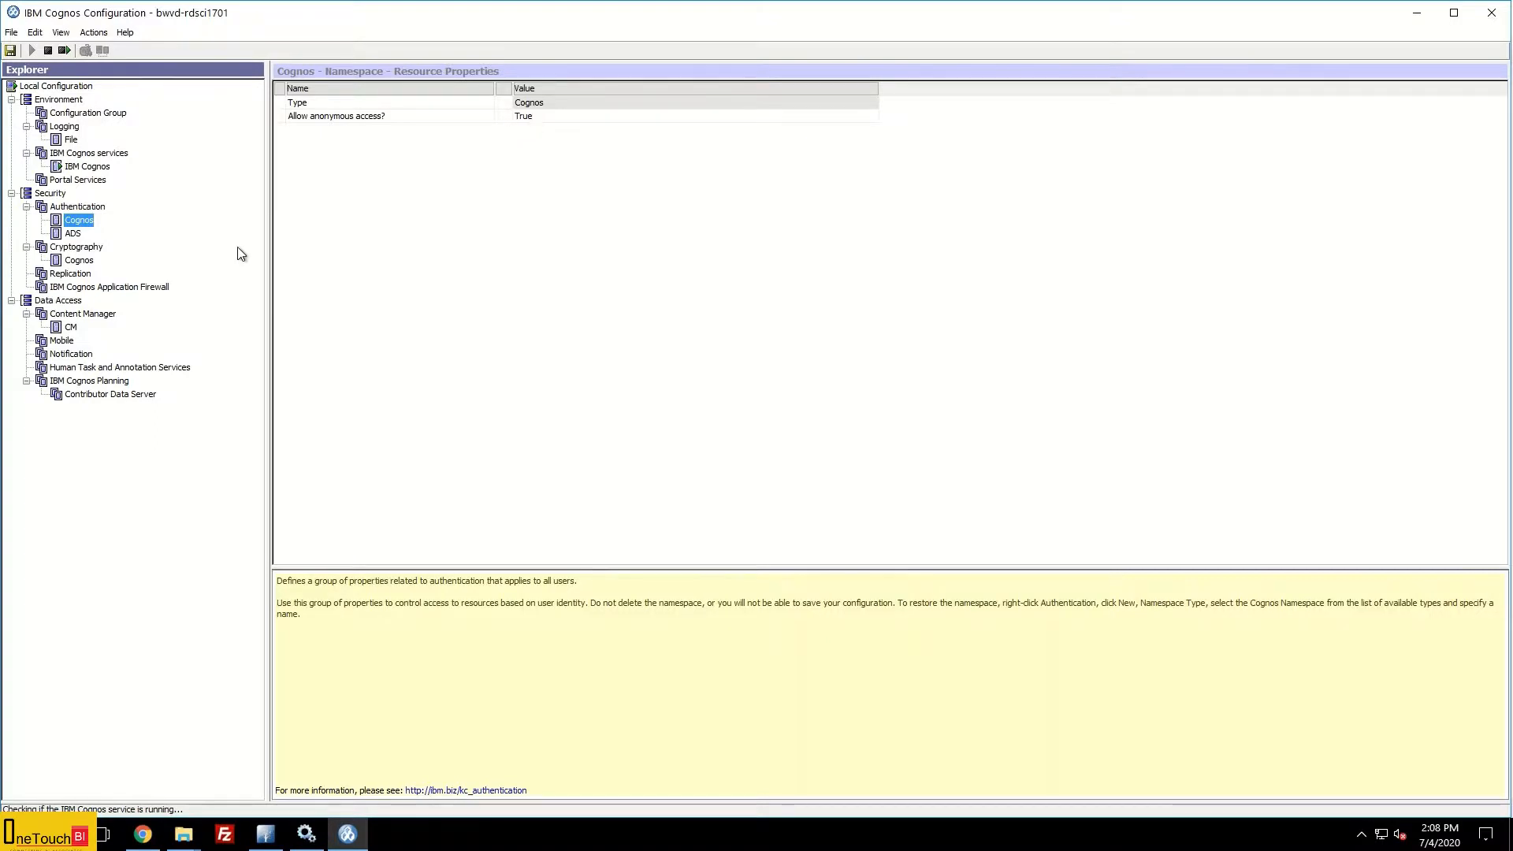
{"action": "left_click", "coordinate": [571, 116]}
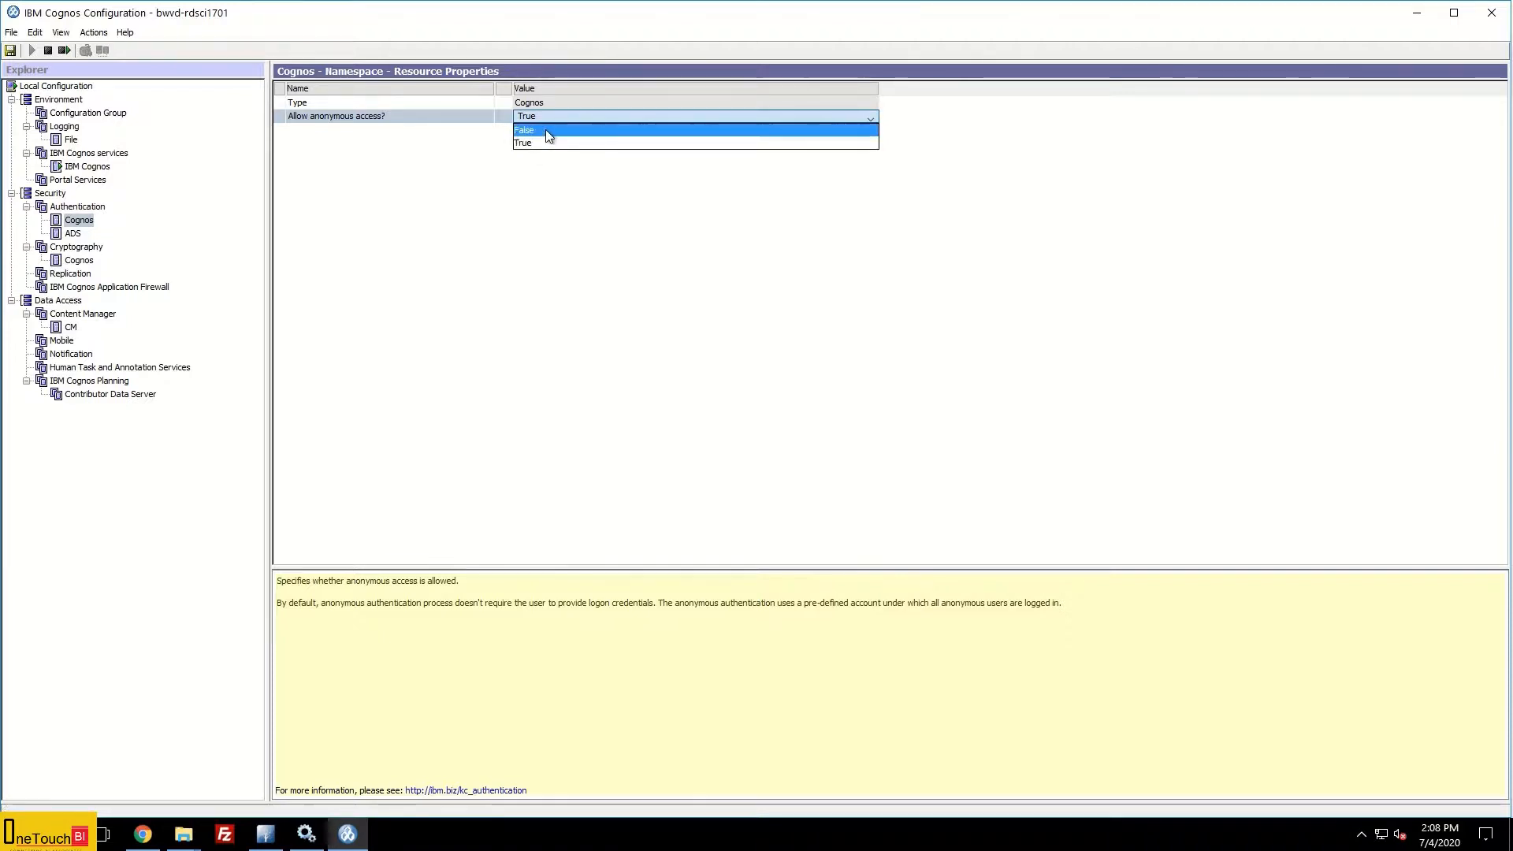
{"action": "left_click", "coordinate": [545, 129]}
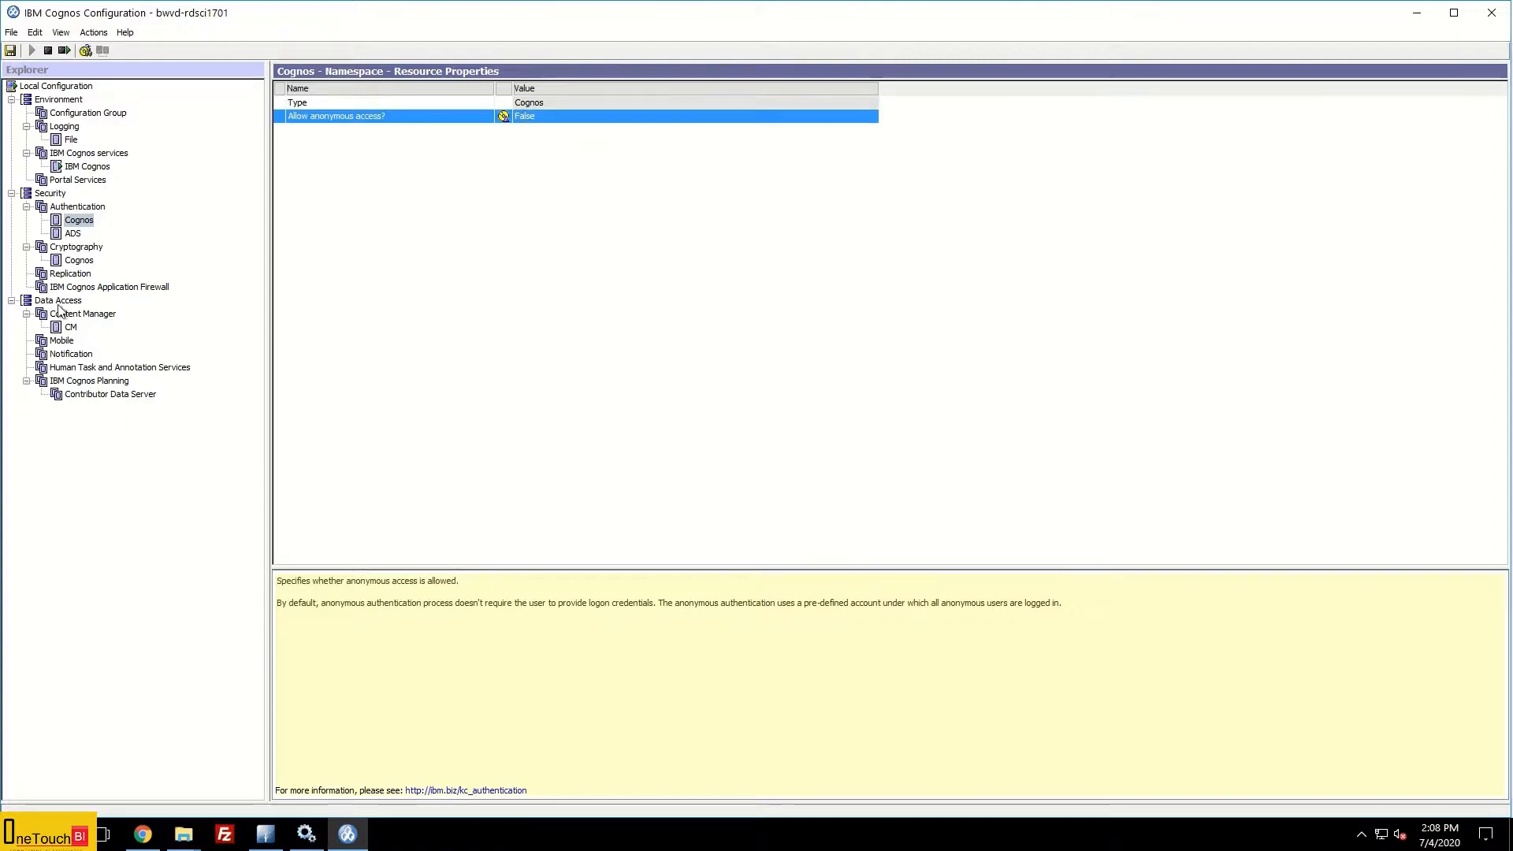
{"action": "left_click", "coordinate": [94, 216]}
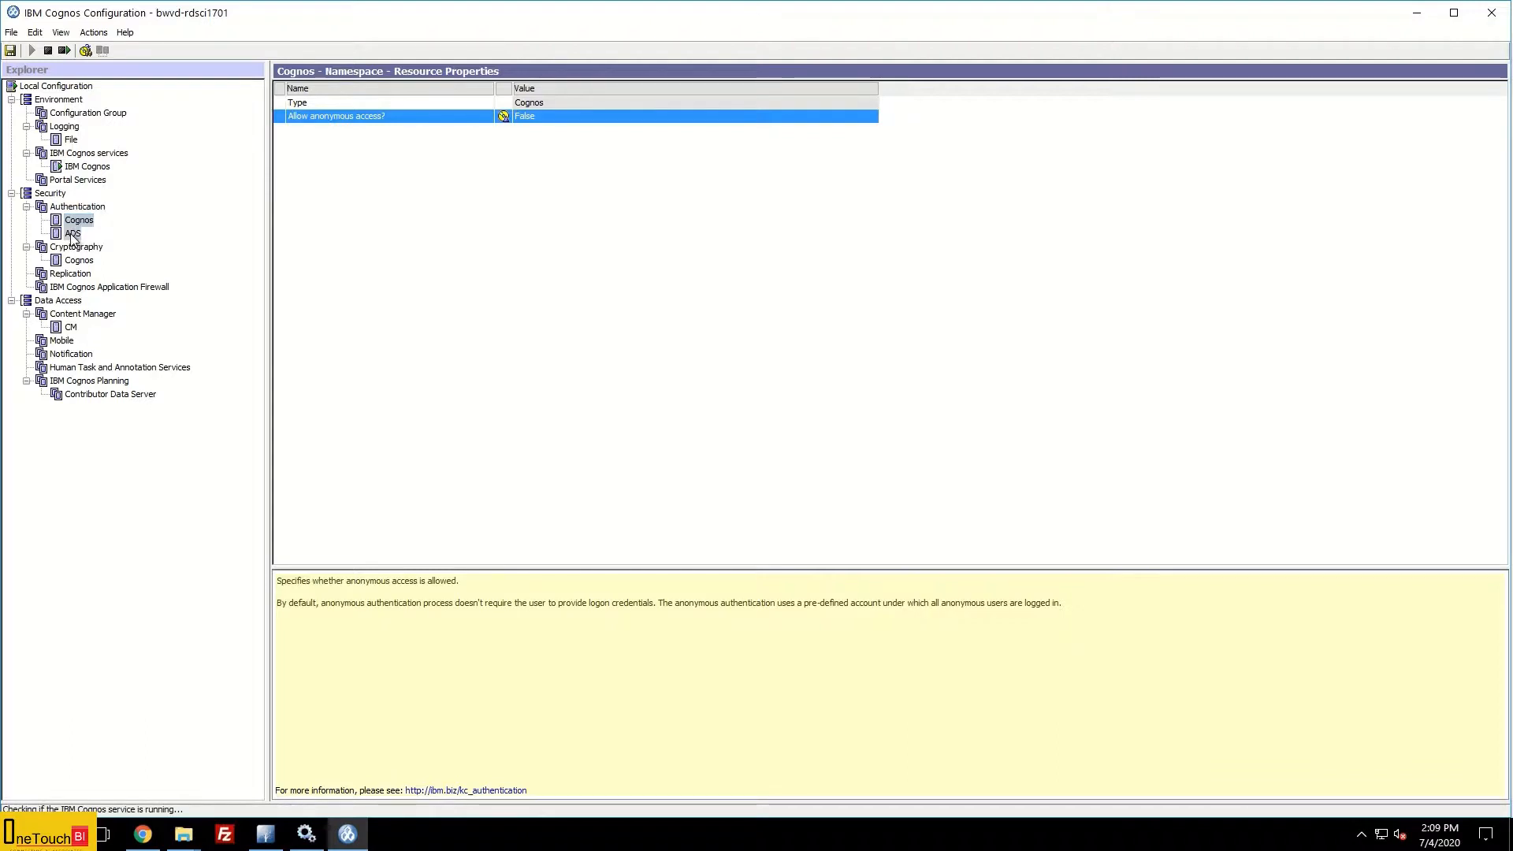
{"action": "left_click", "coordinate": [72, 234]}
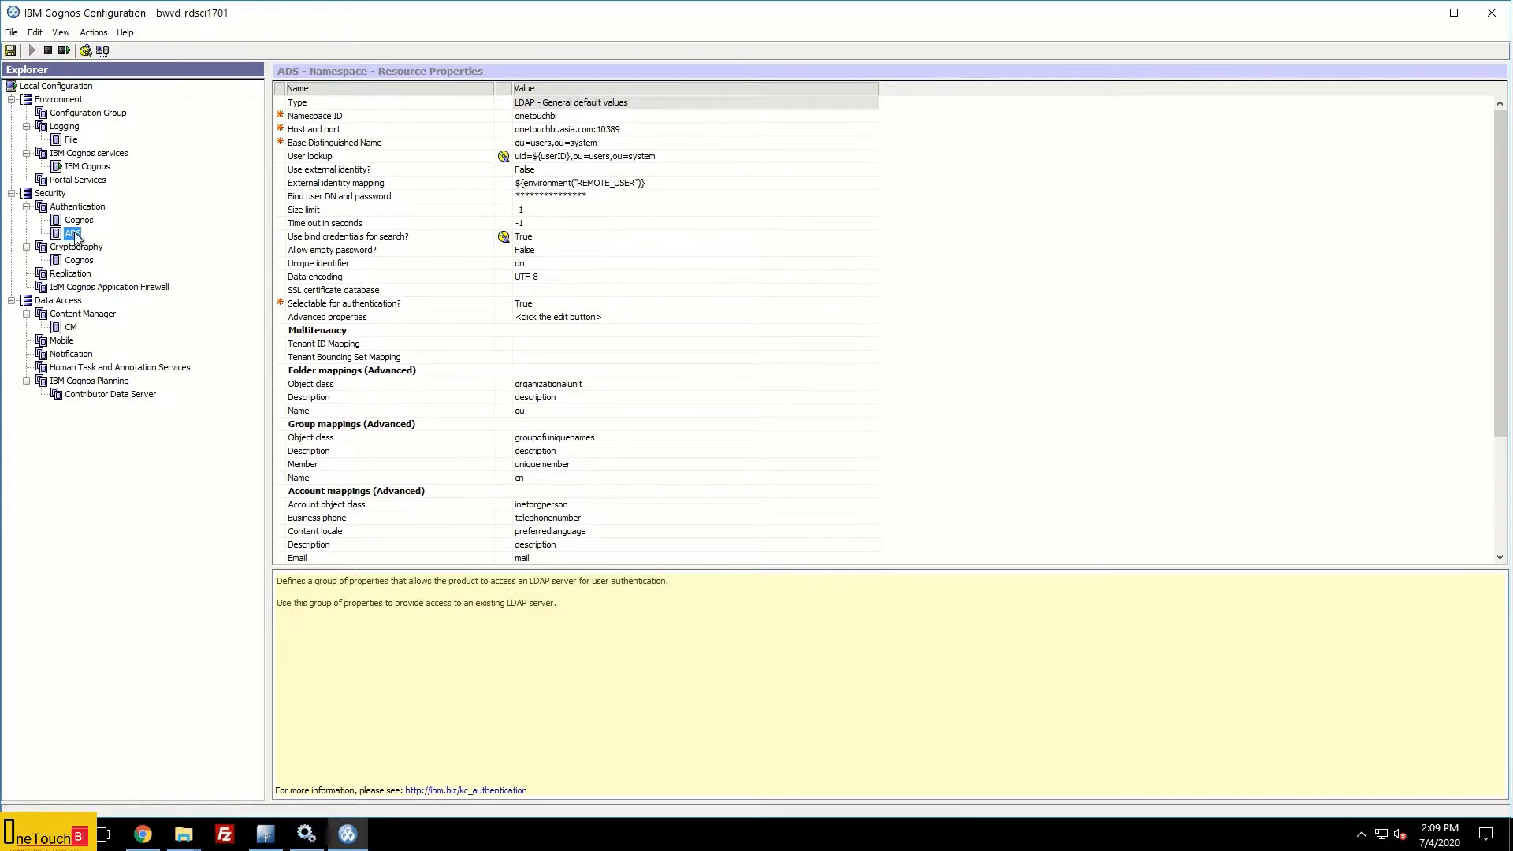
Step: Recheck the Cognos and ADS namespace settings, then trigger a service restart to get the save prompt
{"action": "left_click", "coordinate": [79, 219]}
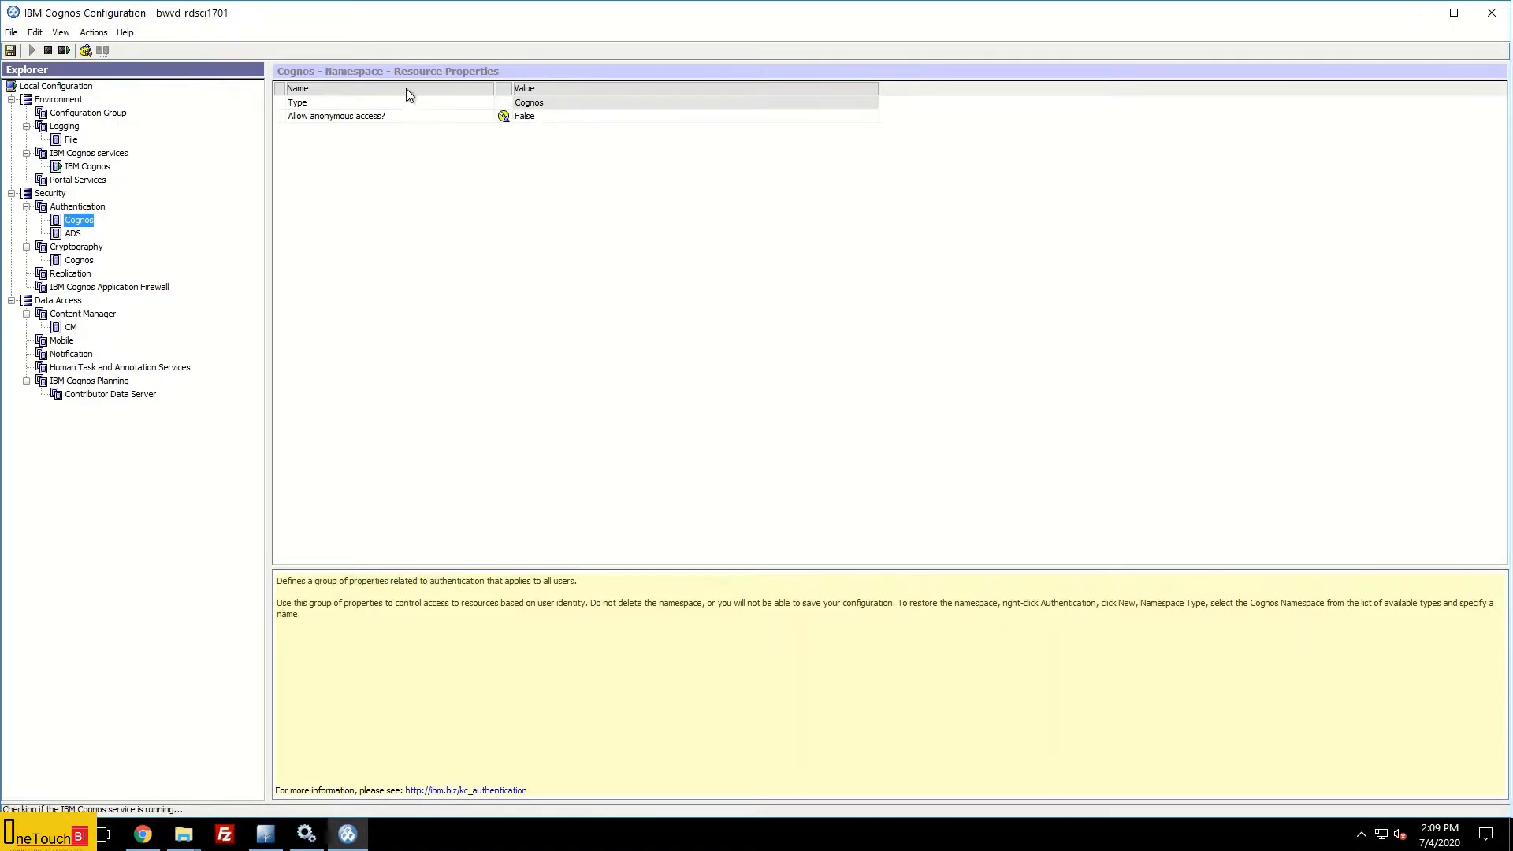
{"action": "left_click", "coordinate": [72, 235]}
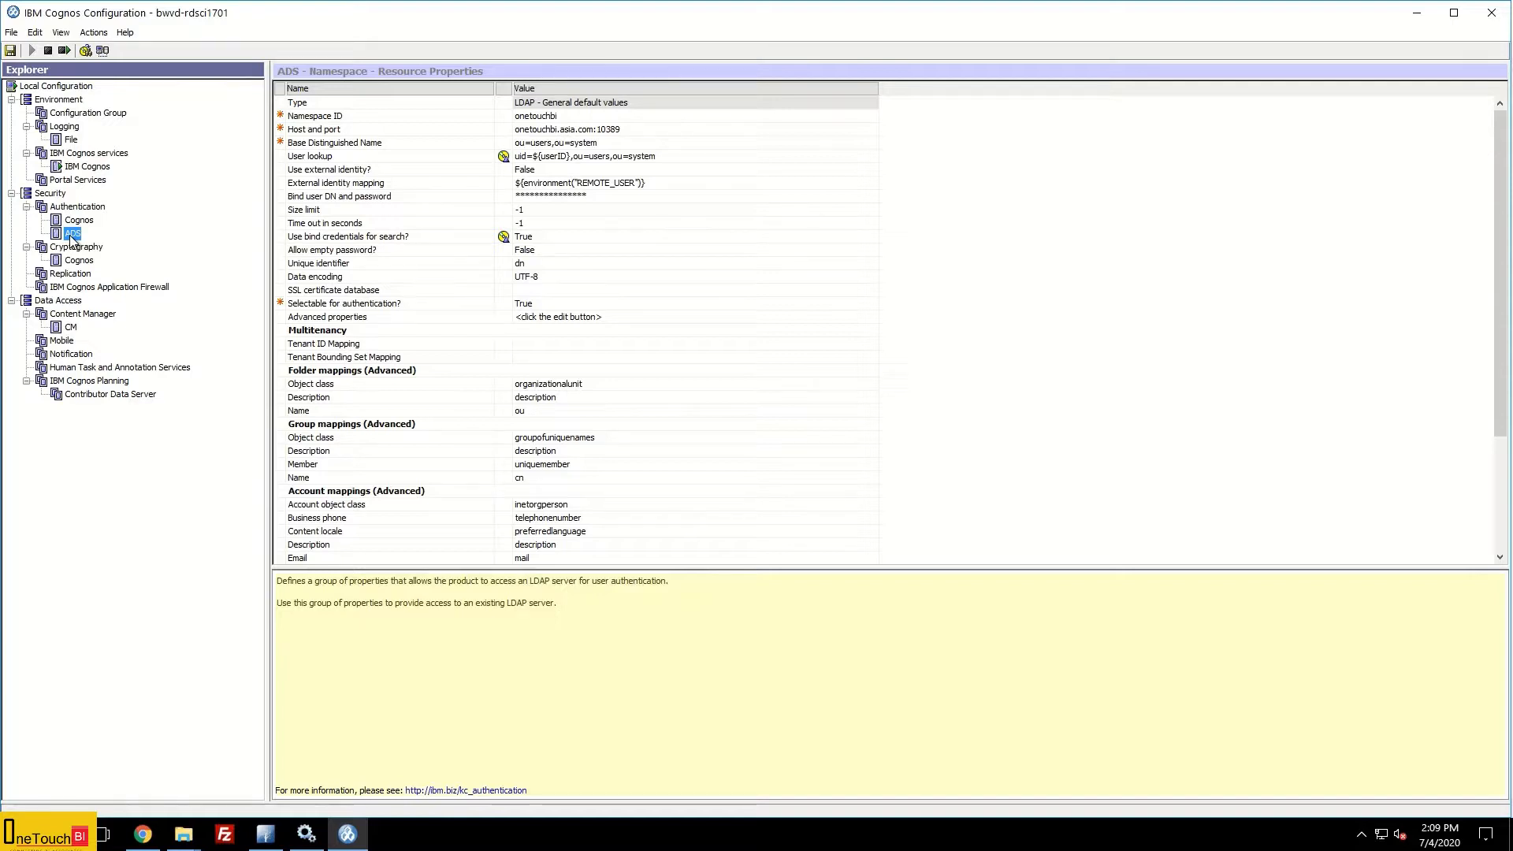
{"action": "left_click", "coordinate": [64, 50]}
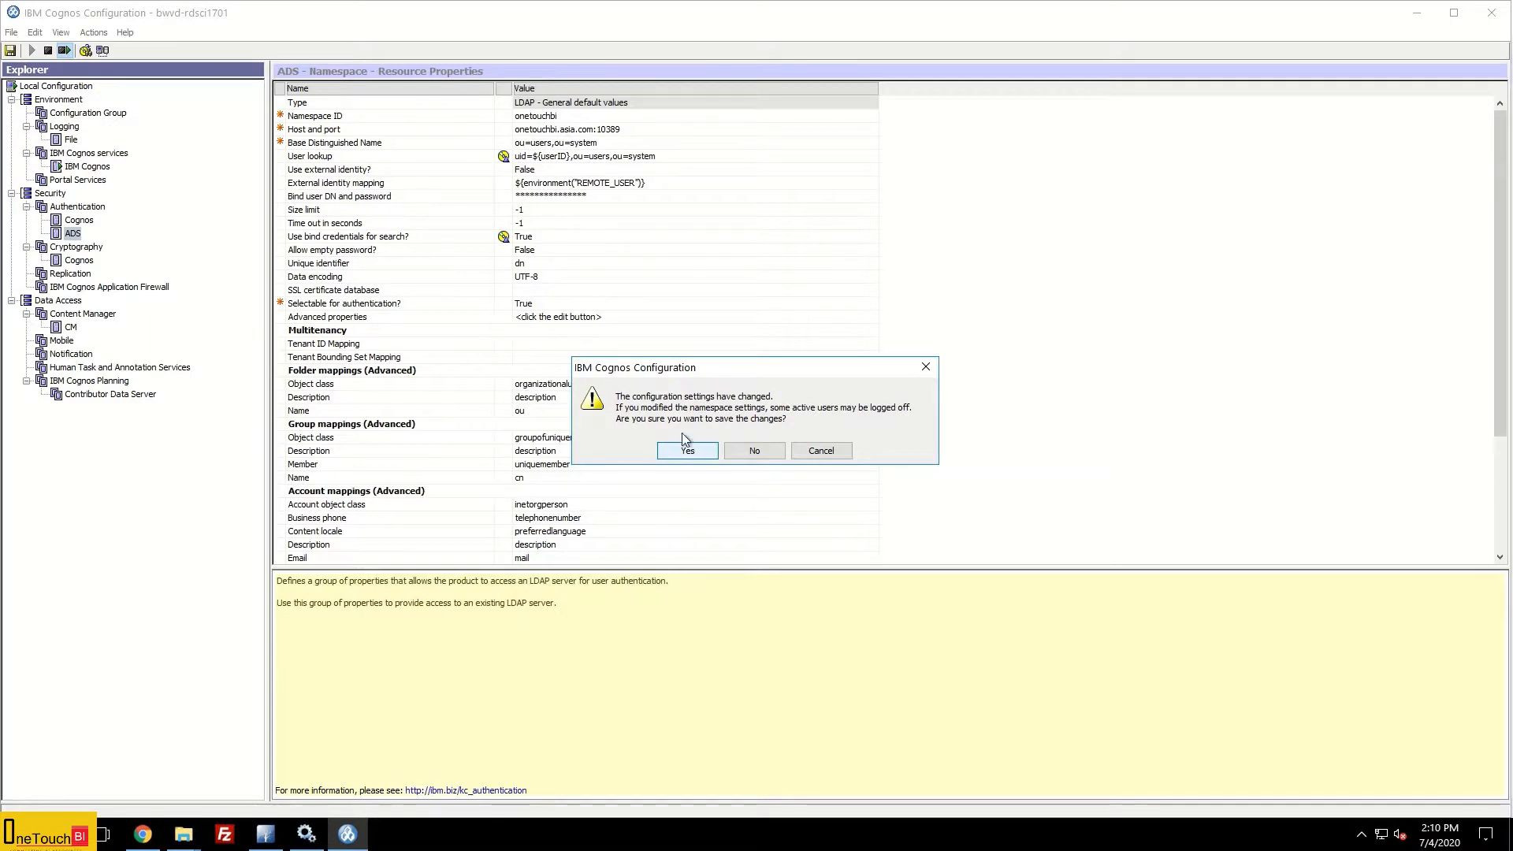
Step: Confirm saving the configuration, let the IBM Cognos service restart, review the log, and close the task window
{"action": "left_click", "coordinate": [688, 453]}
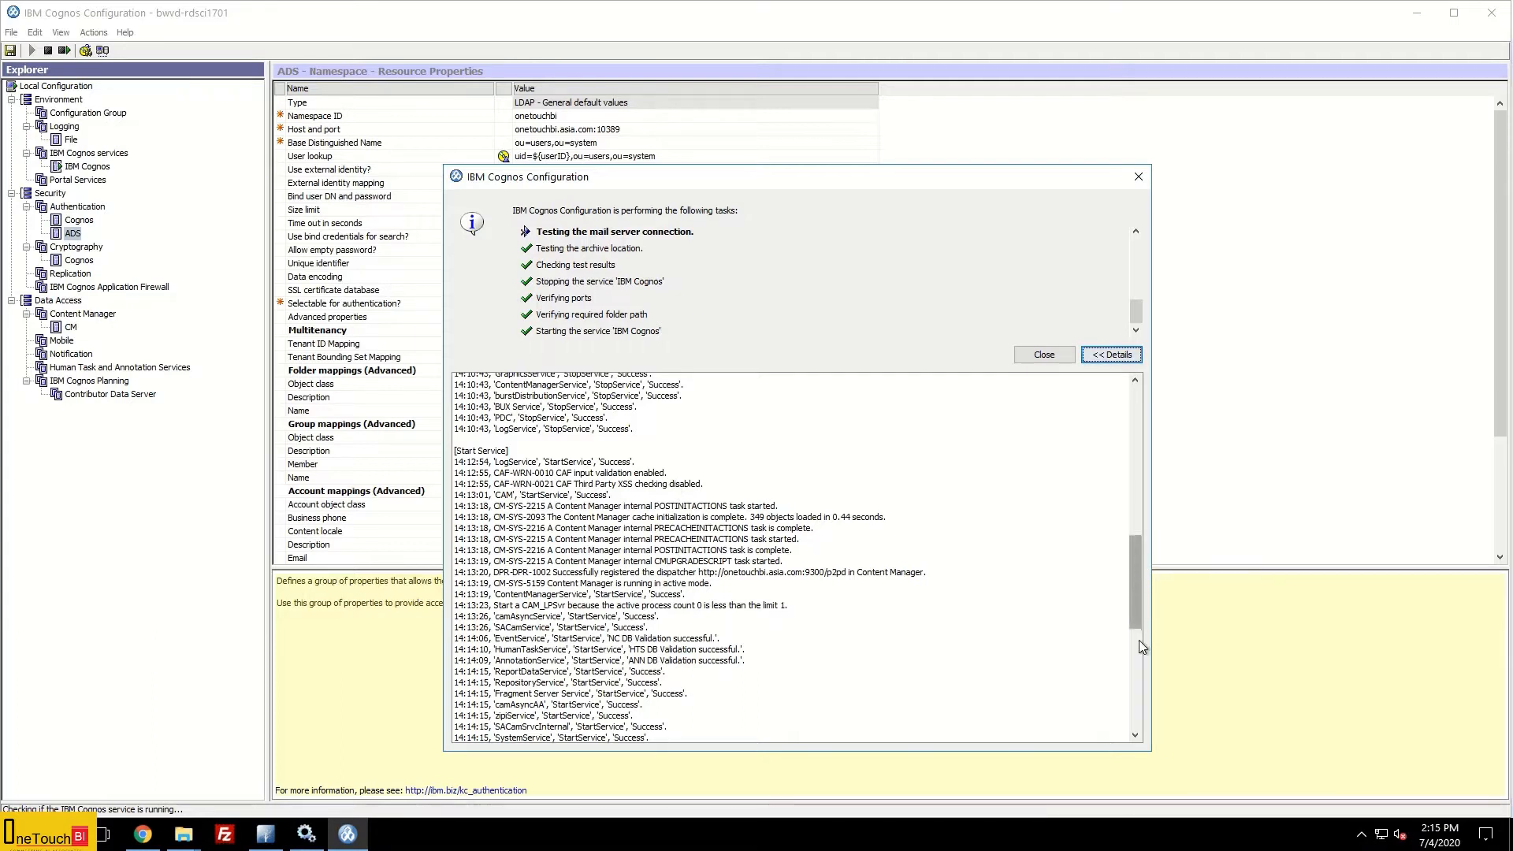
{"action": "left_click", "coordinate": [1136, 684]}
{"action": "left_click_drag", "start_coordinate": [1133, 641], "coordinate": [1136, 709]}
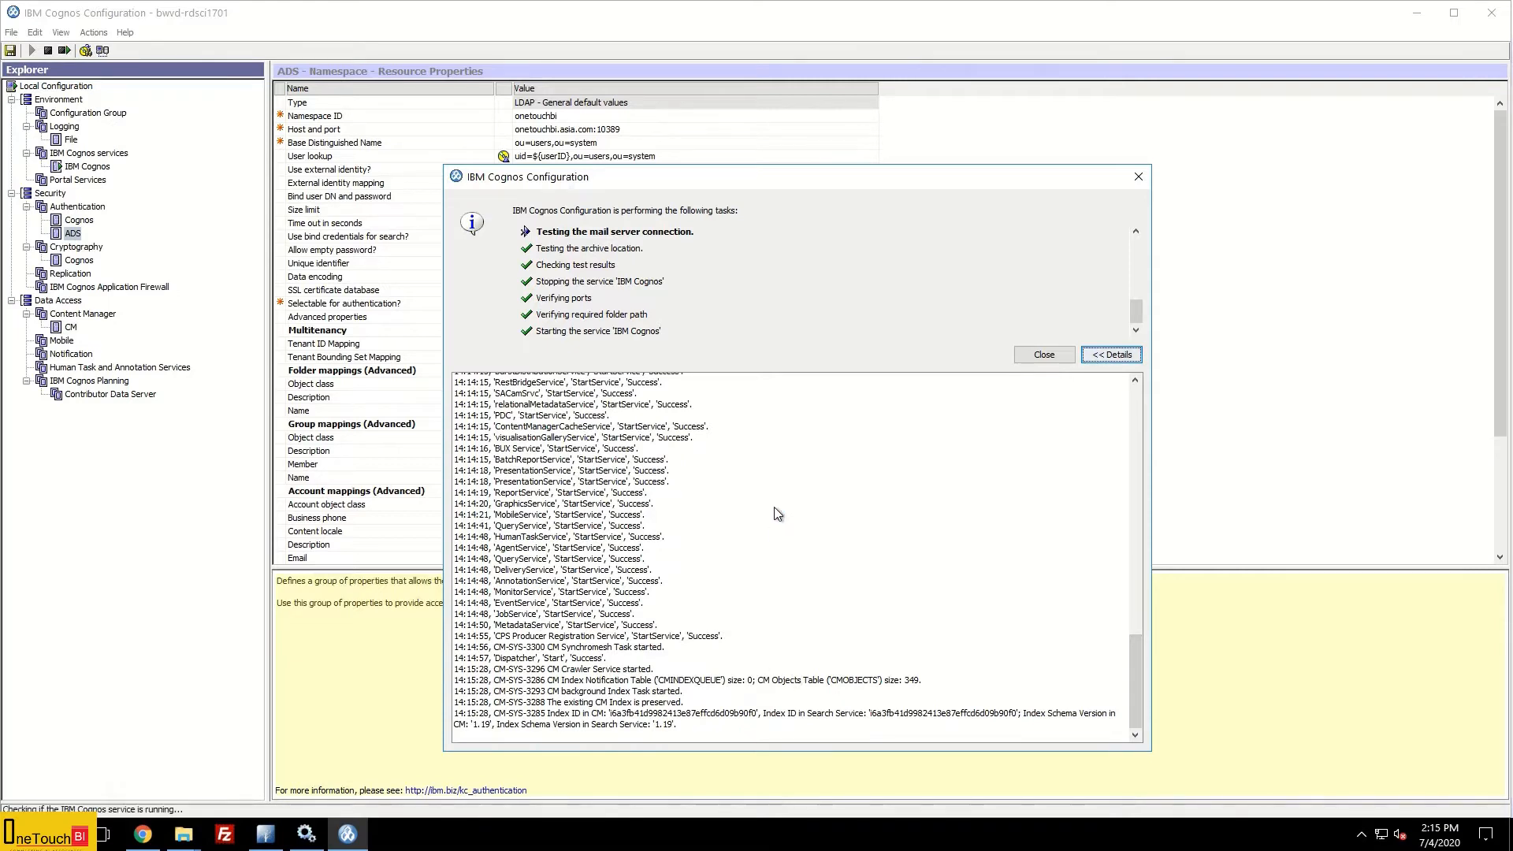
{"action": "left_click", "coordinate": [1041, 355]}
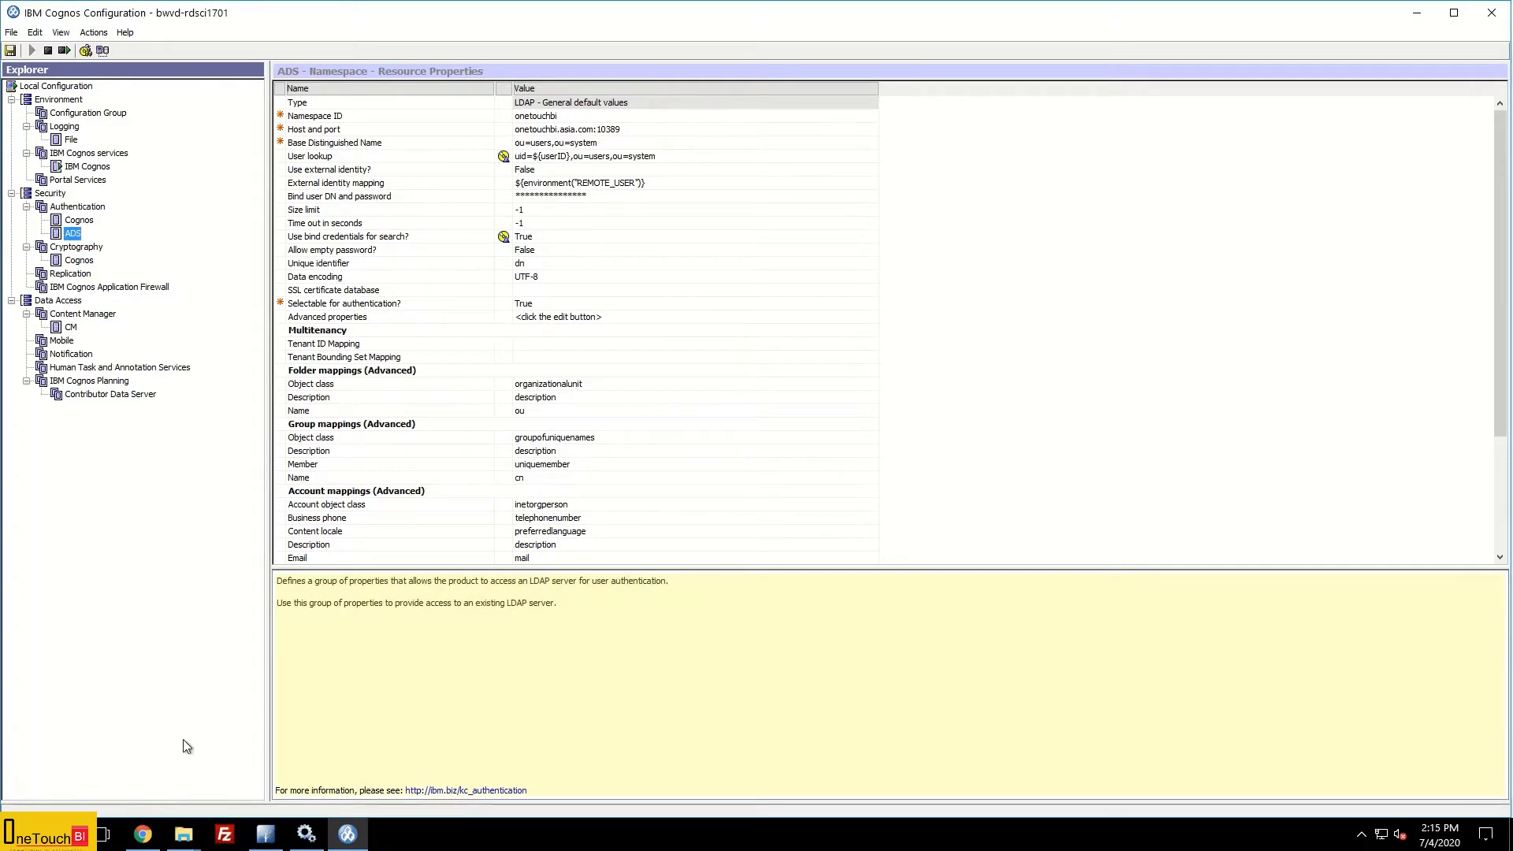
{"action": "left_click", "coordinate": [143, 835]}
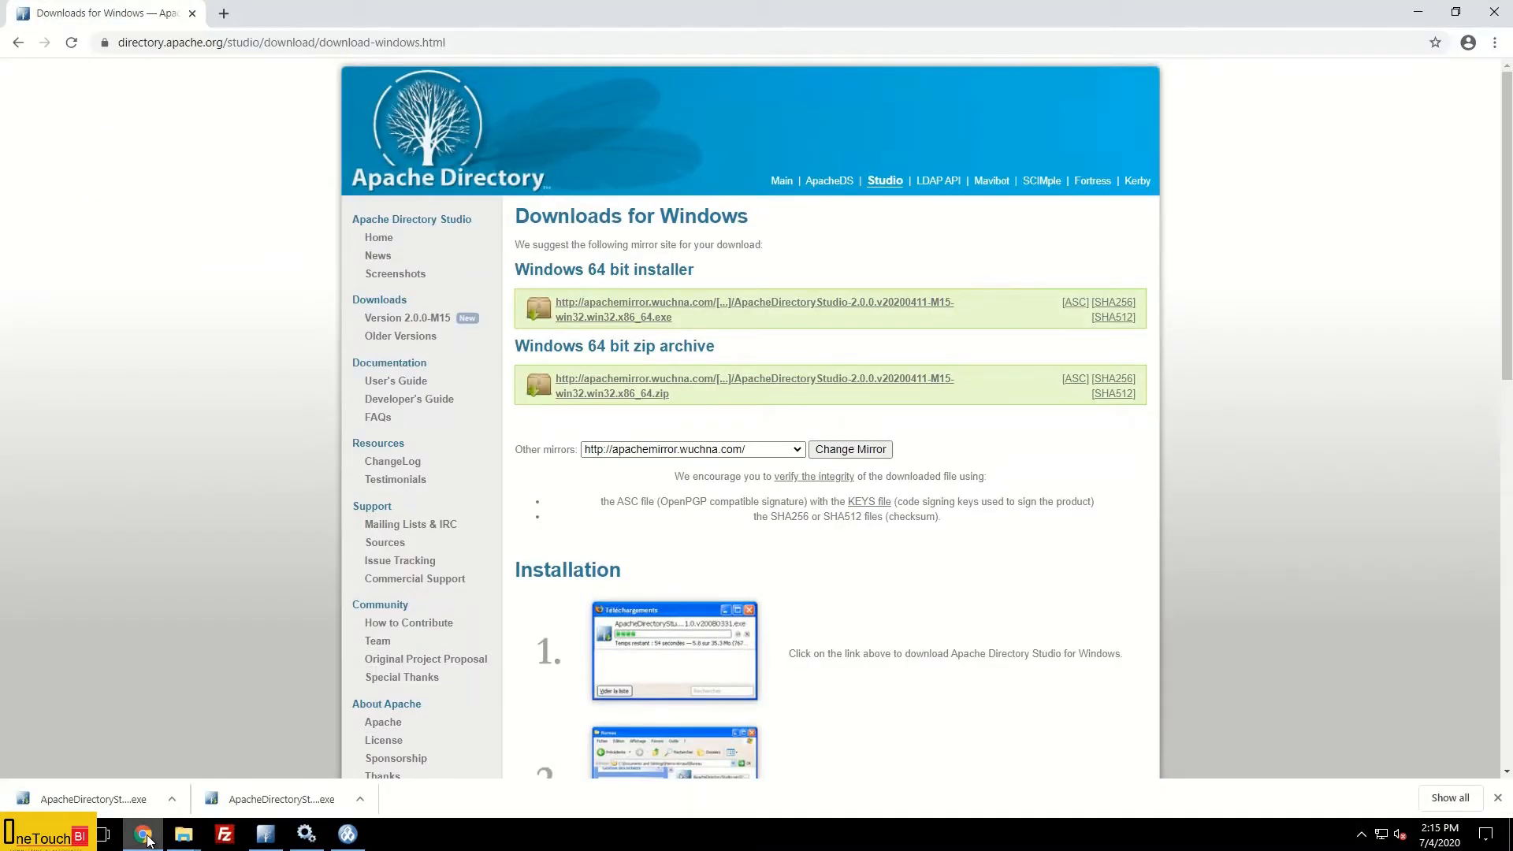
{"action": "left_click", "coordinate": [226, 15]}
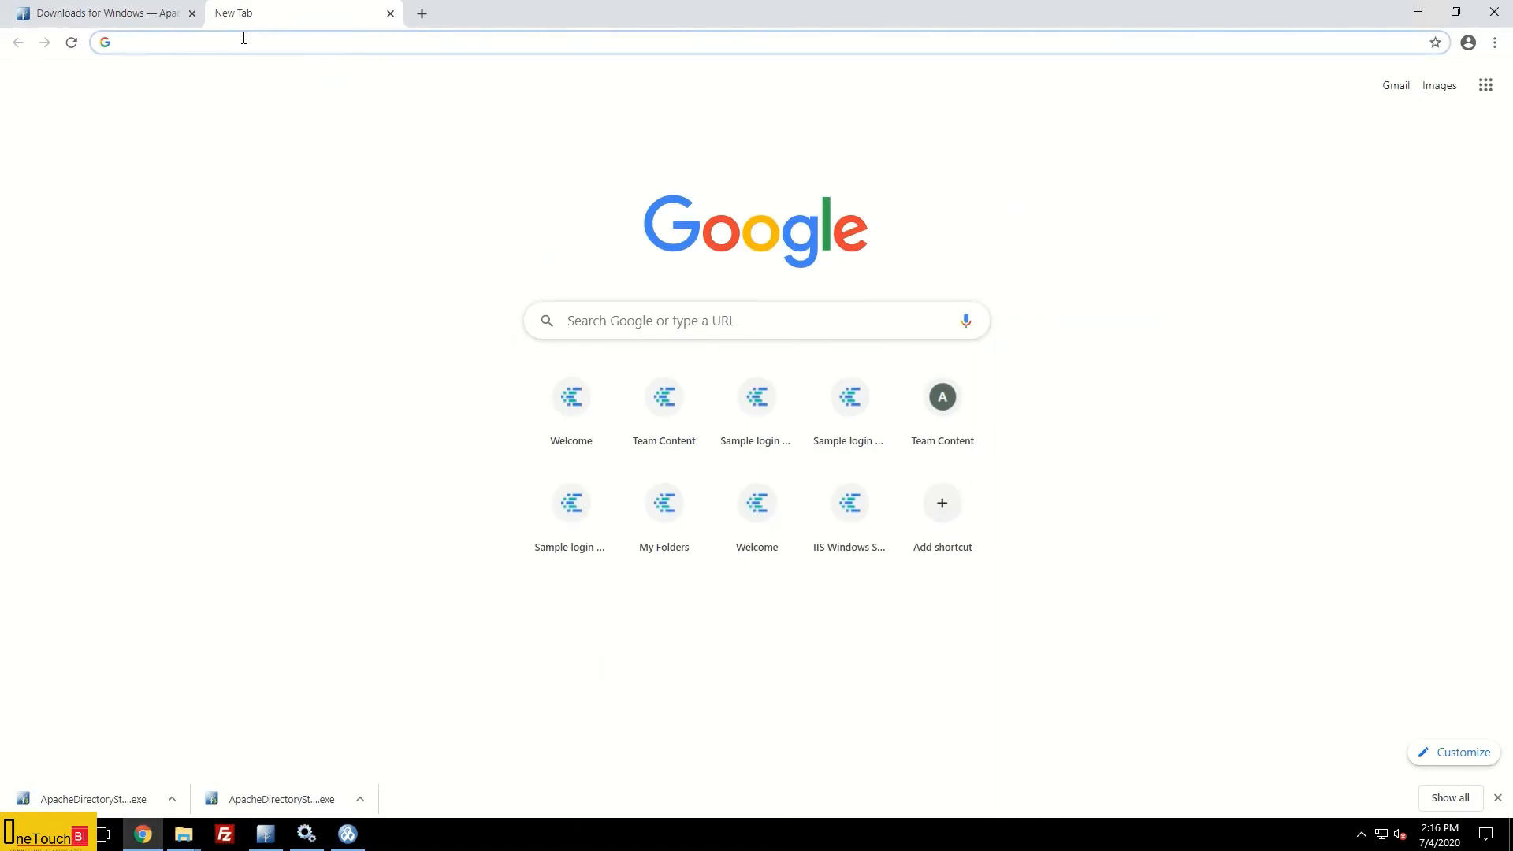
{"action": "type", "text": "http"}
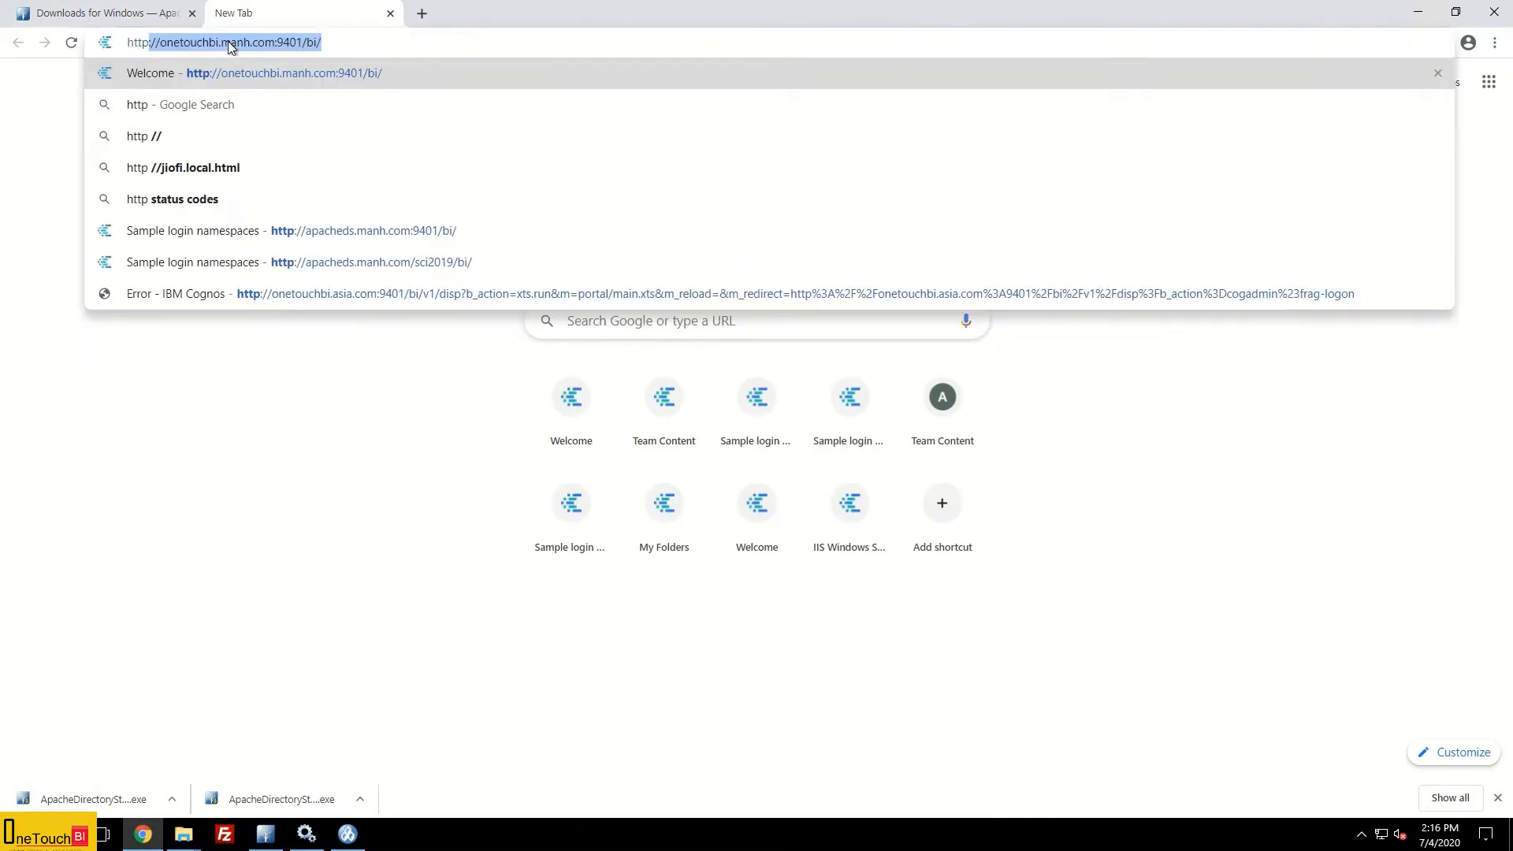
{"action": "type", "text": "://"}
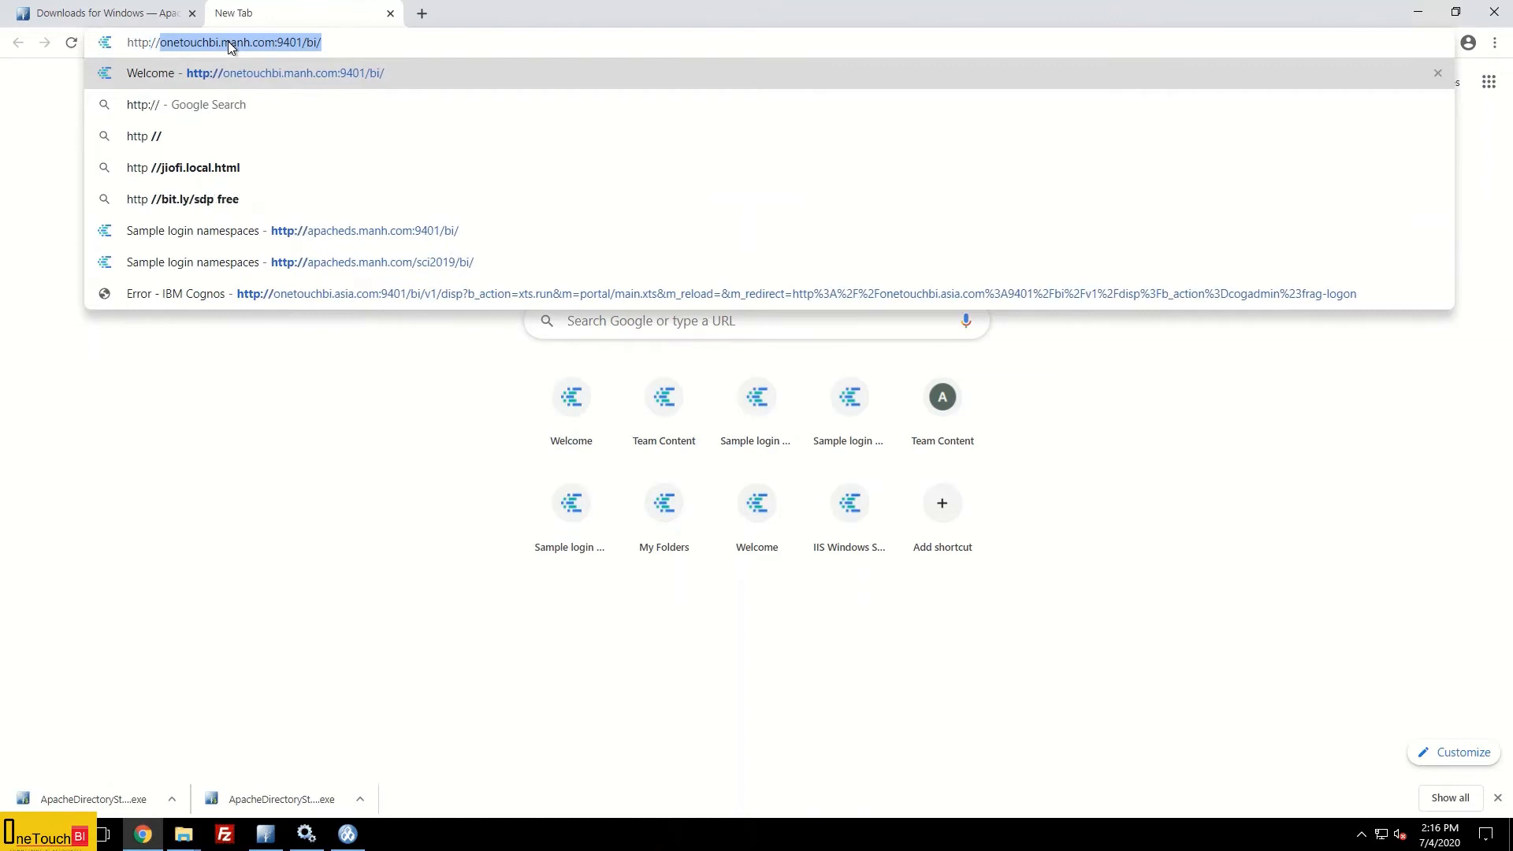
{"action": "type", "text": "onetou"}
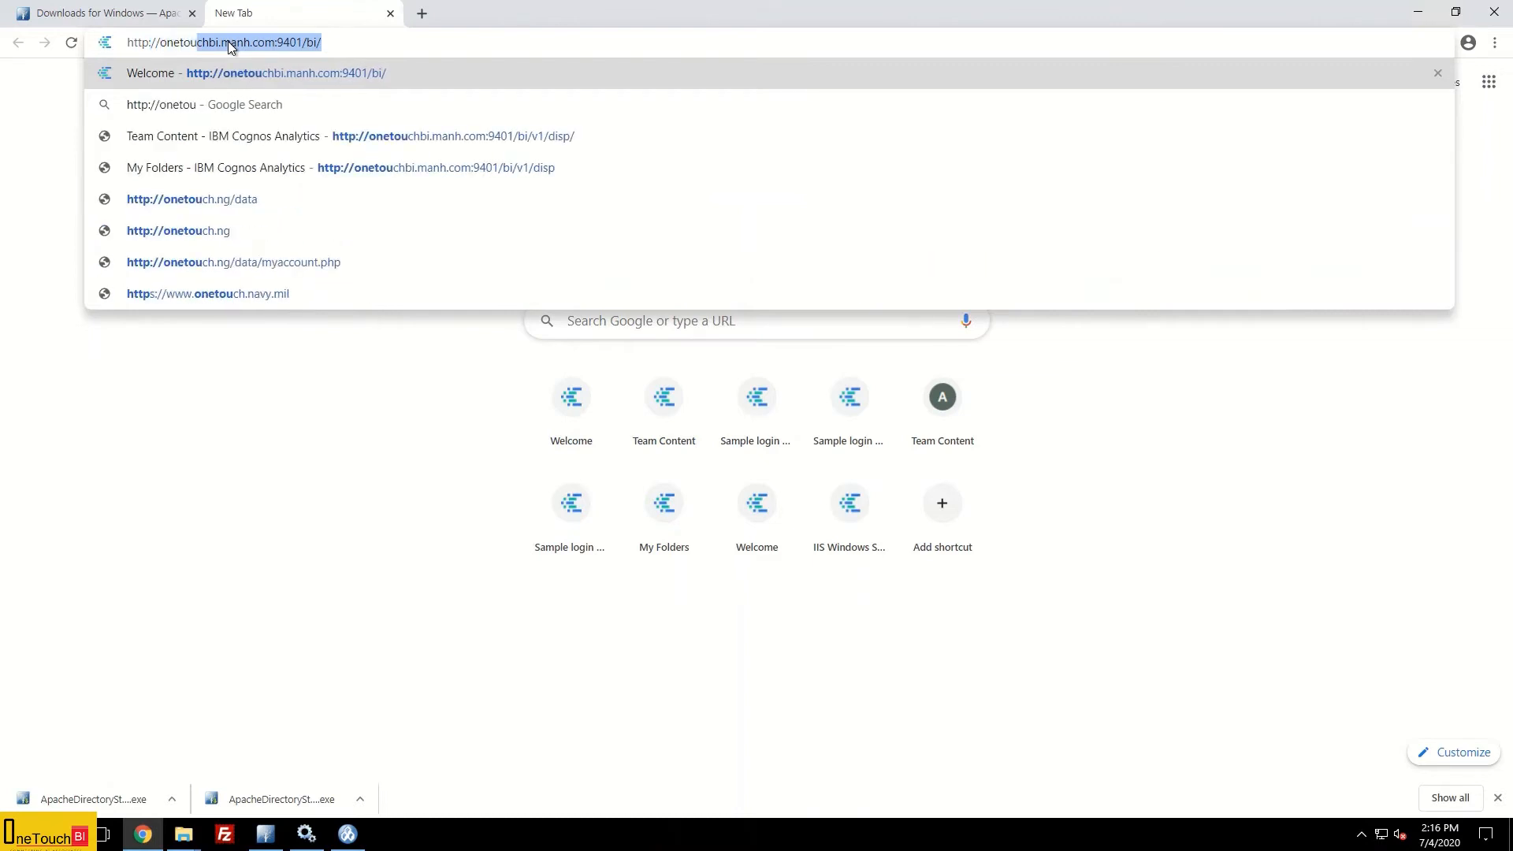
{"action": "type", "text": "chbi"}
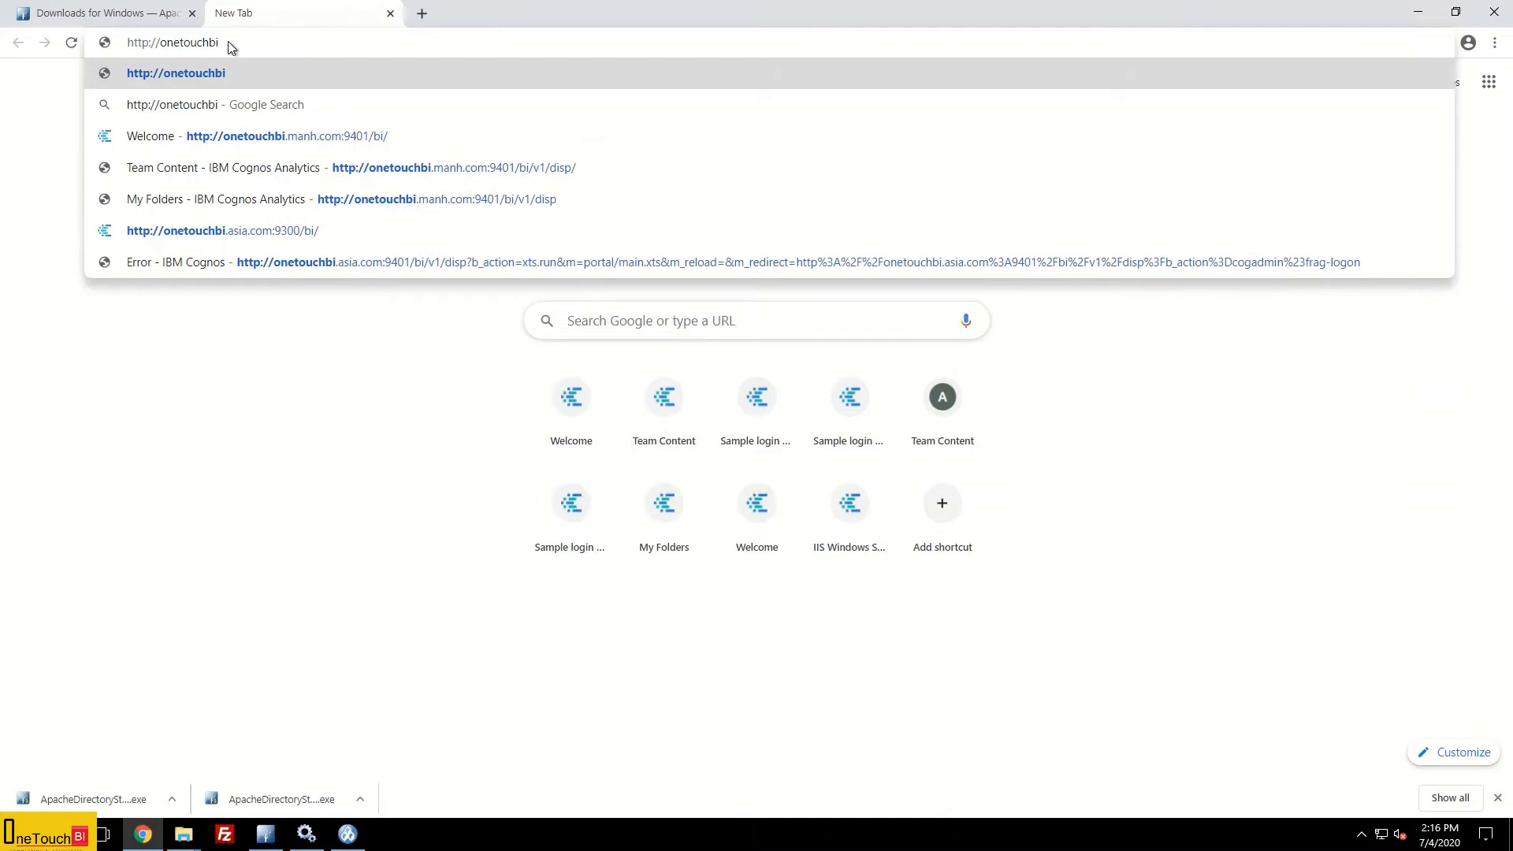
{"action": "type", "text": ".asia.co"}
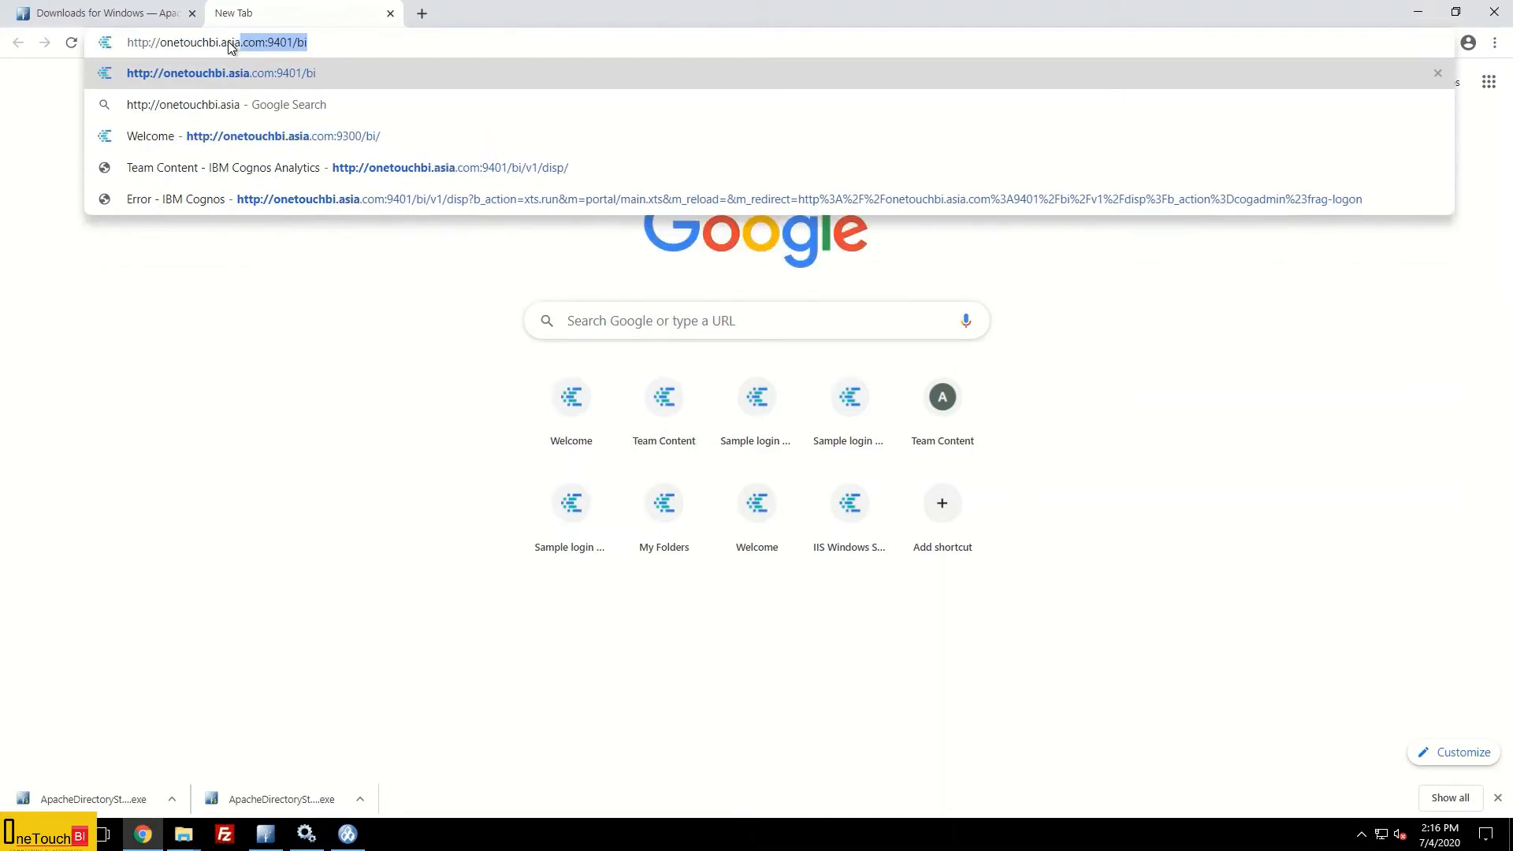
{"action": "type", "text": "m:93"}
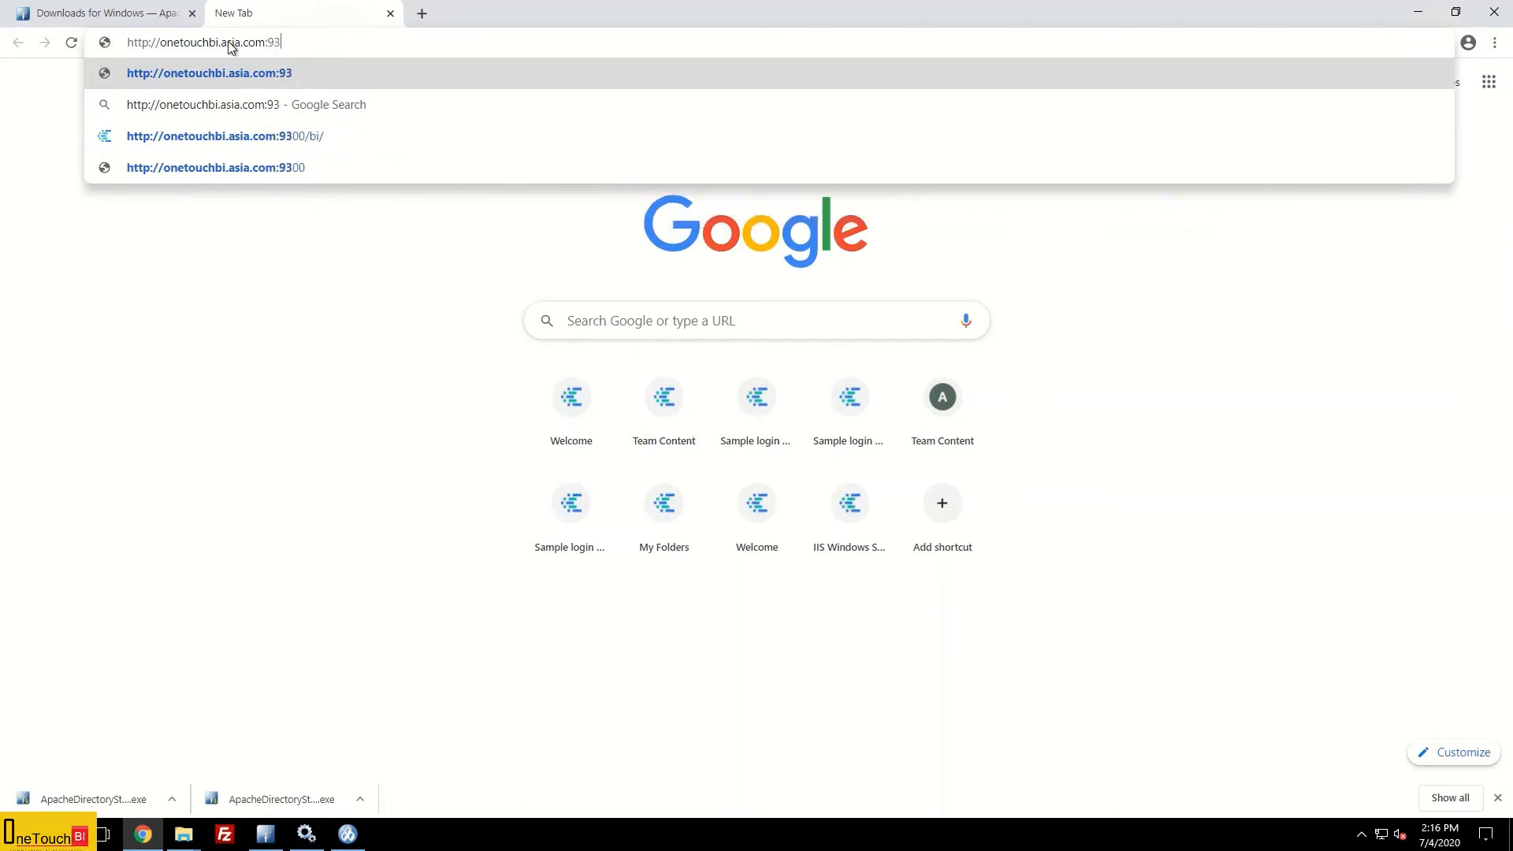
{"action": "type", "text": "00/bi"}
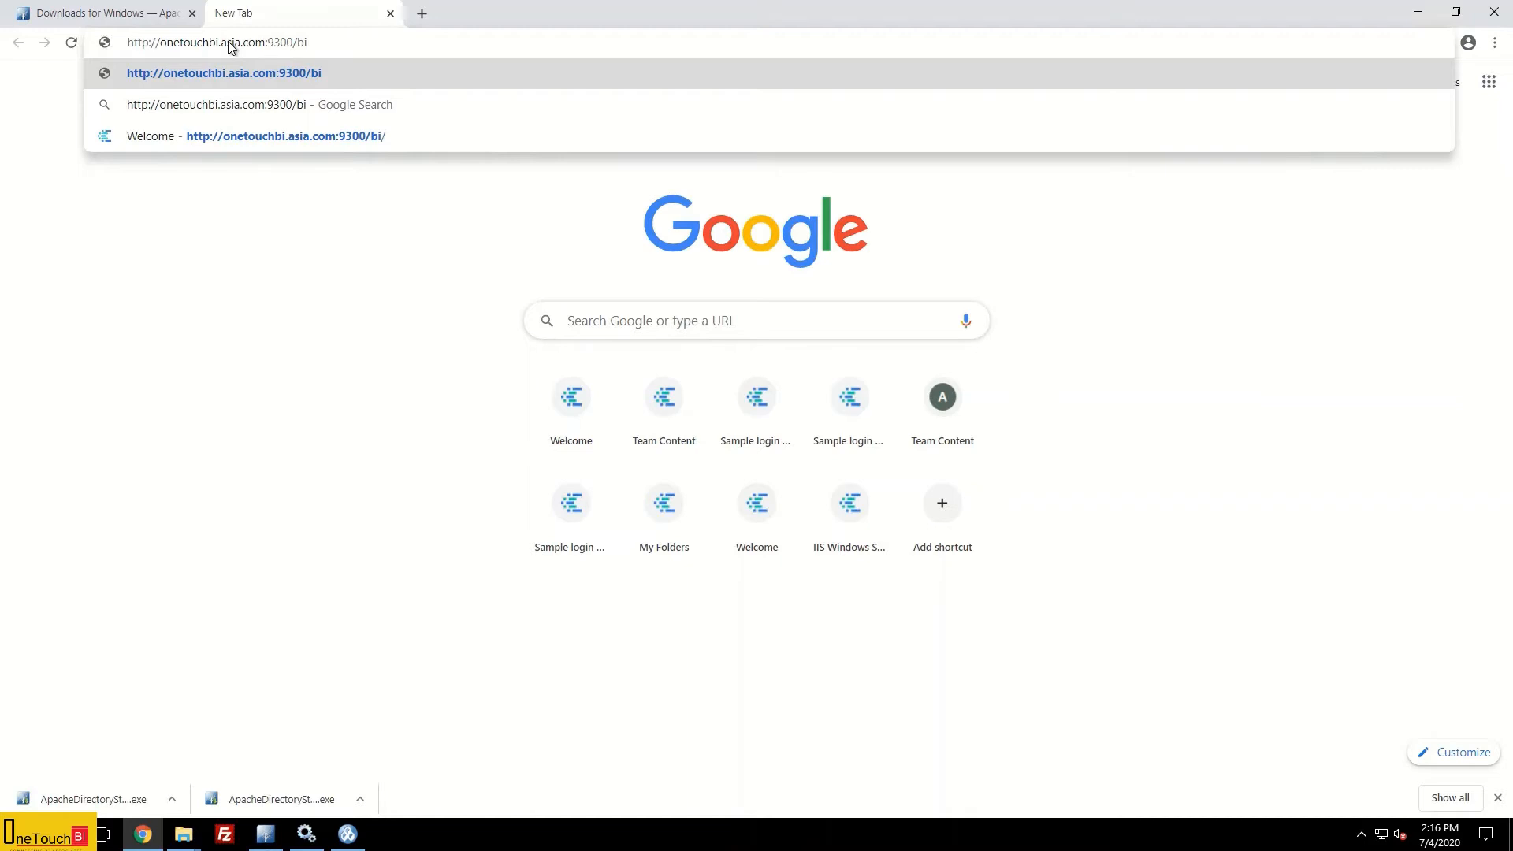
{"action": "type", "text": "/"}
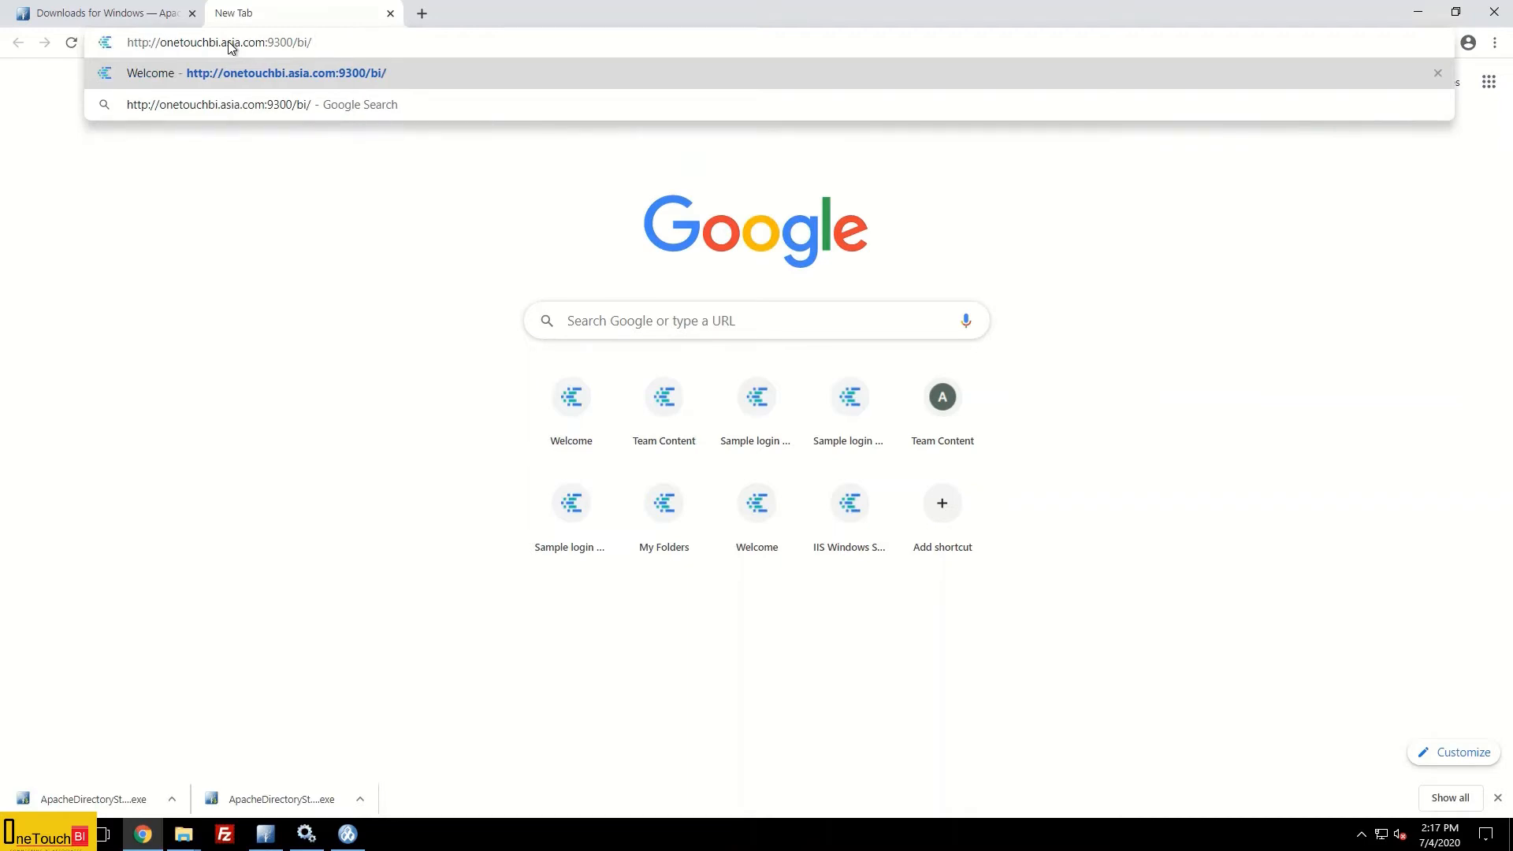
Step: Load the Cognos Analytics page, sign in with the ADS user ID and password, and save the password in Chrome
{"action": "key", "text": "Return"}
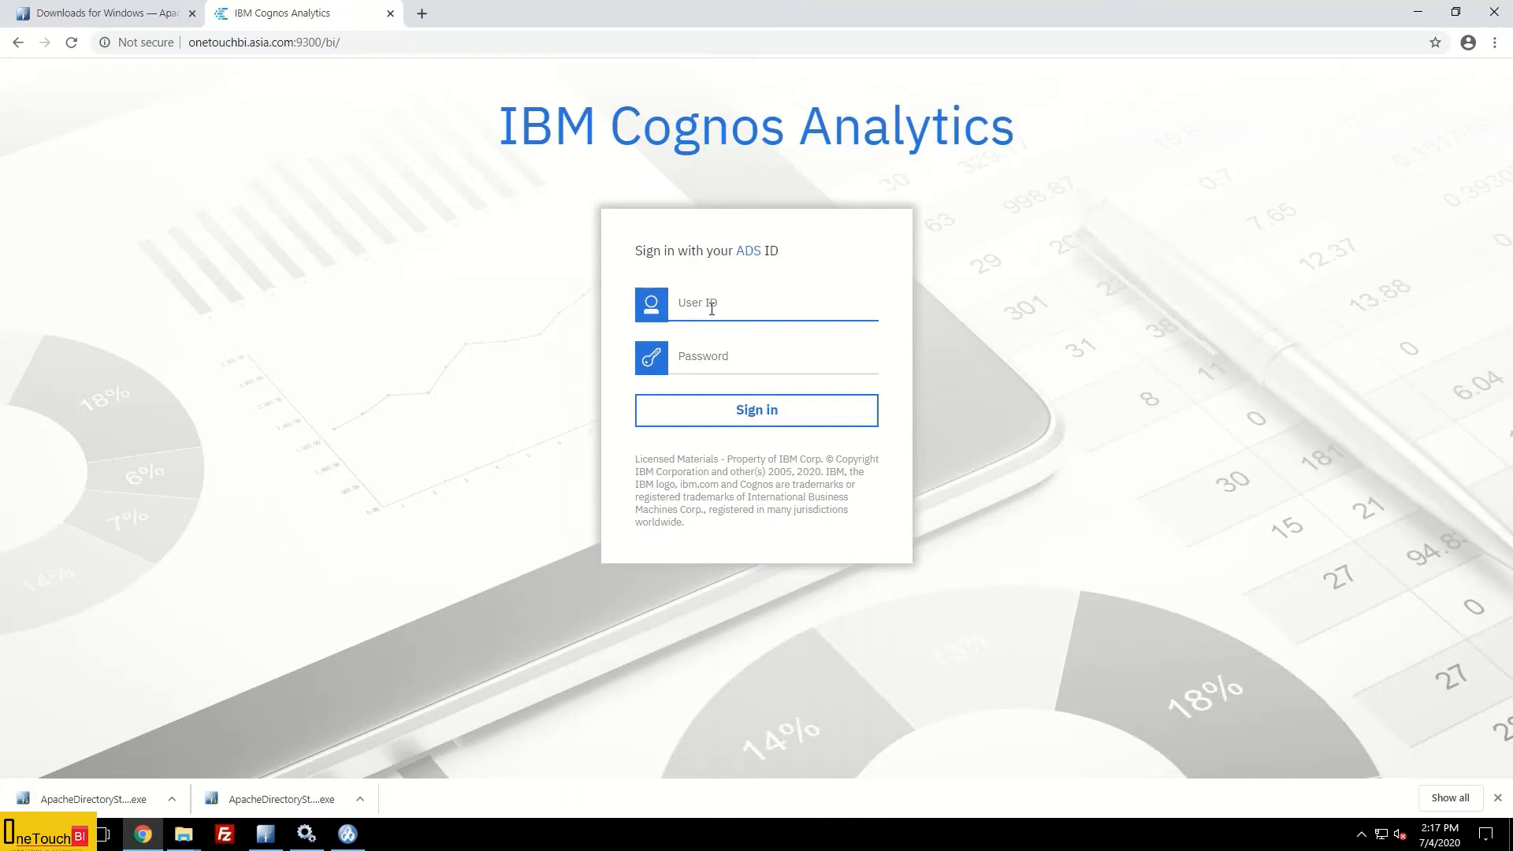
{"action": "key", "text": "Tab"}
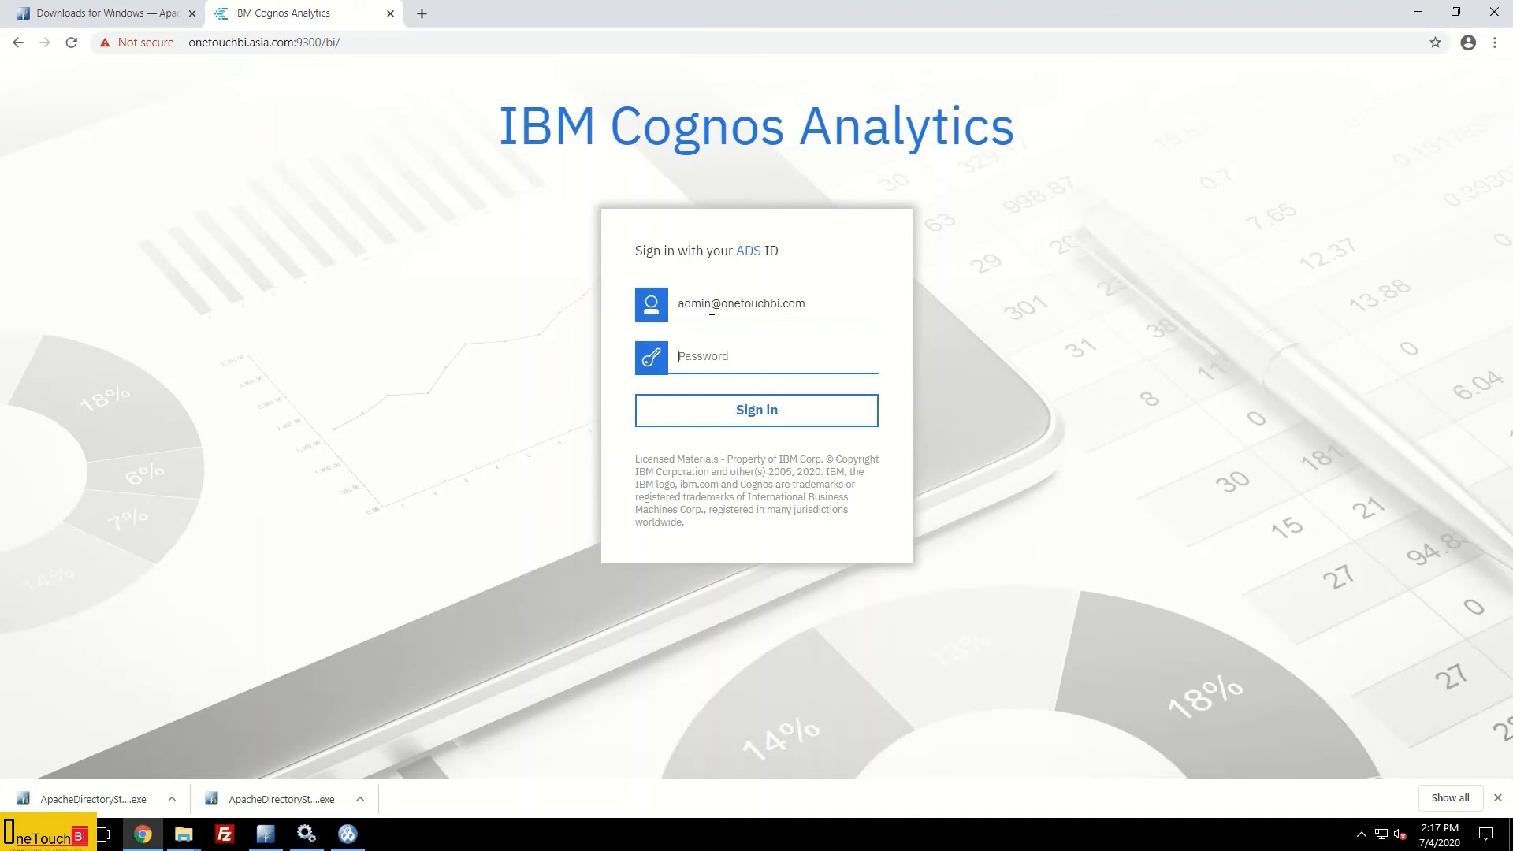
{"action": "type", "text": "••••••••••••"}
{"action": "left_click", "coordinate": [766, 417]}
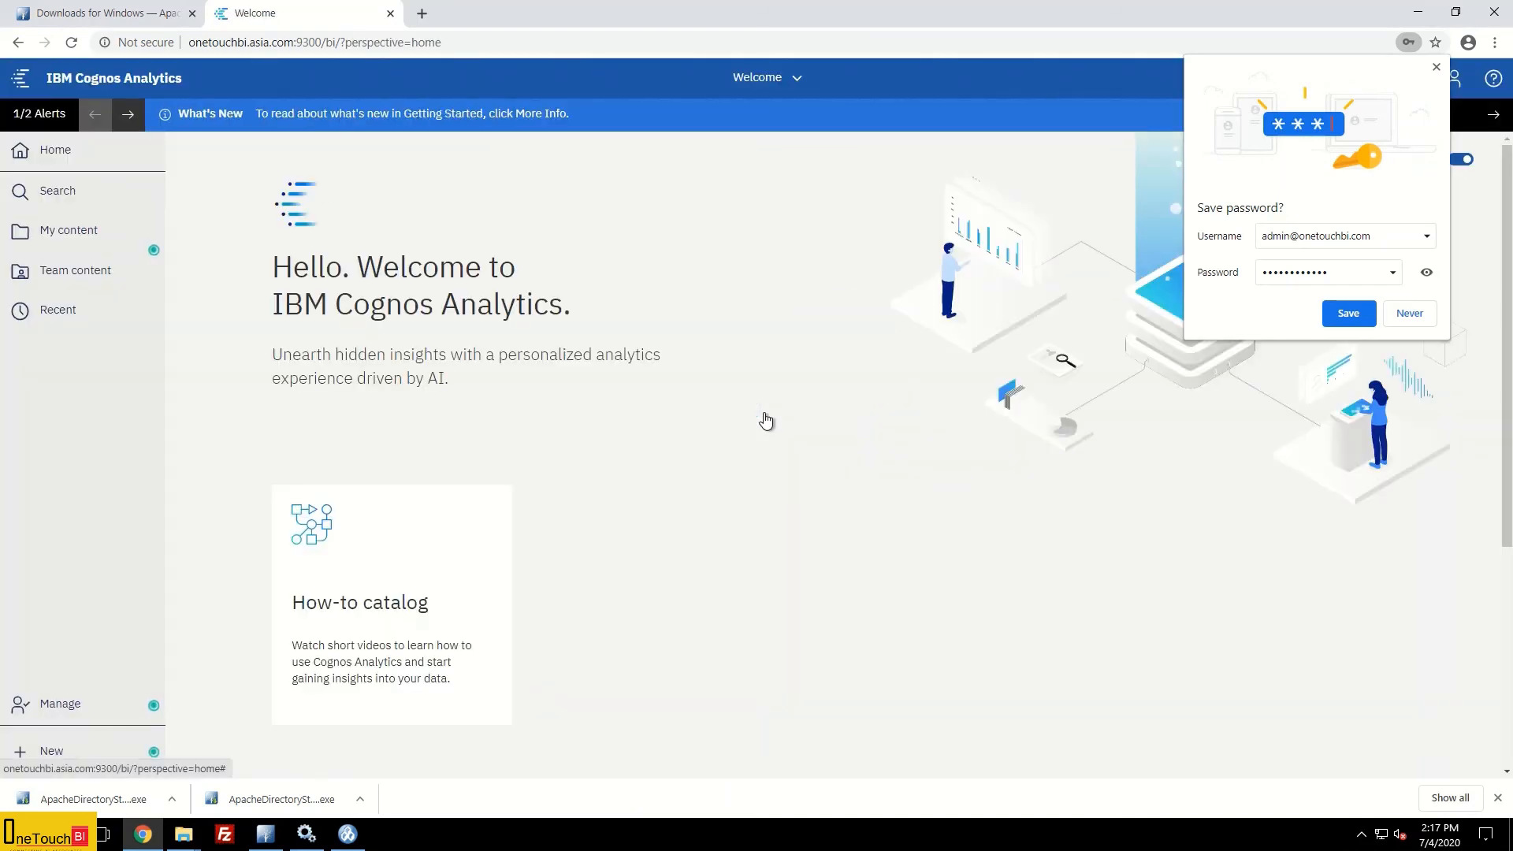
{"action": "left_click", "coordinate": [1346, 316]}
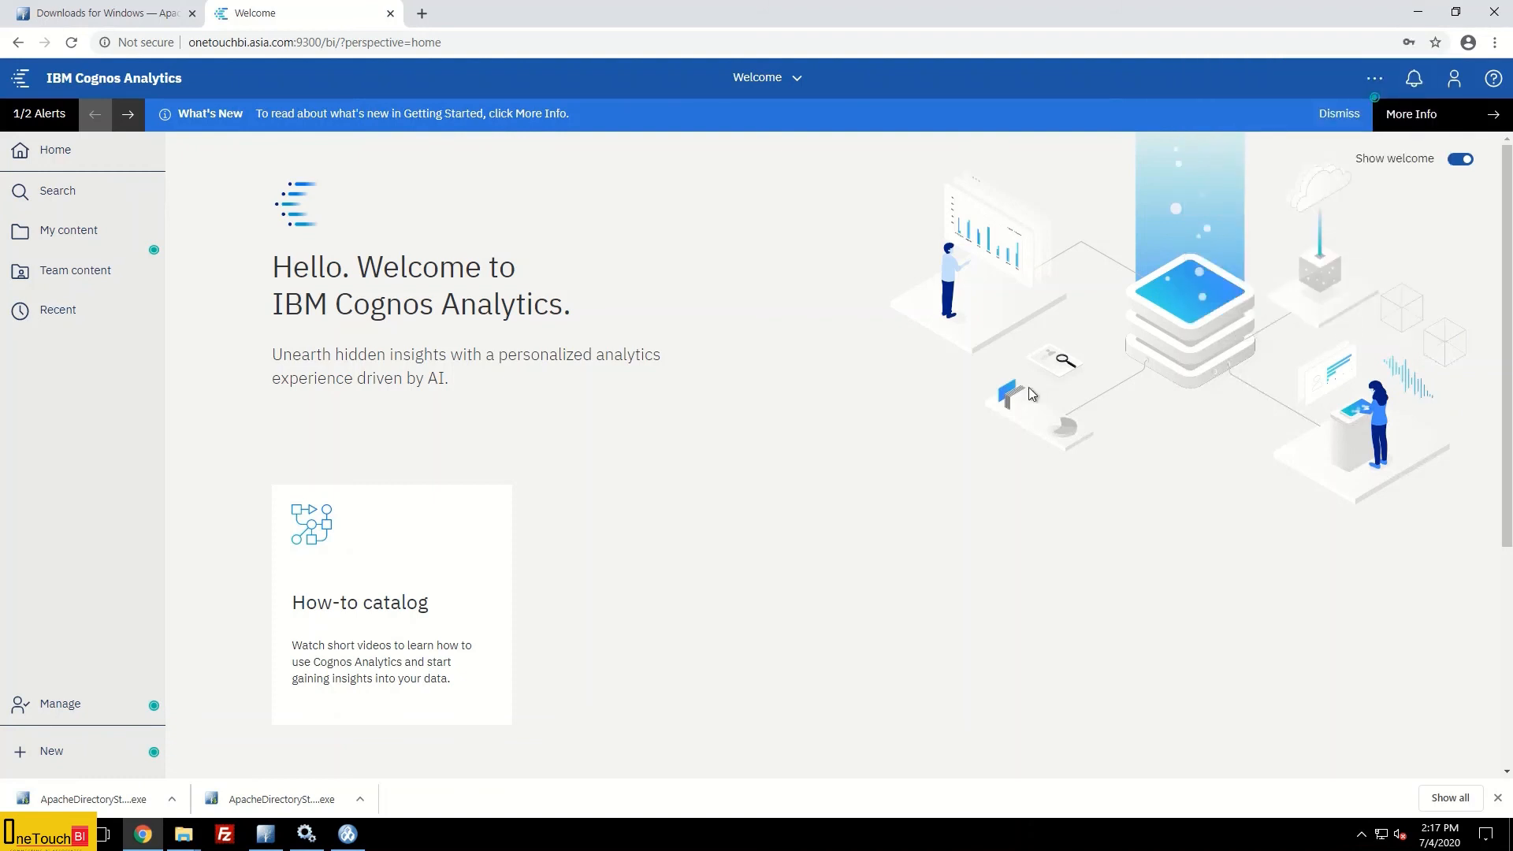